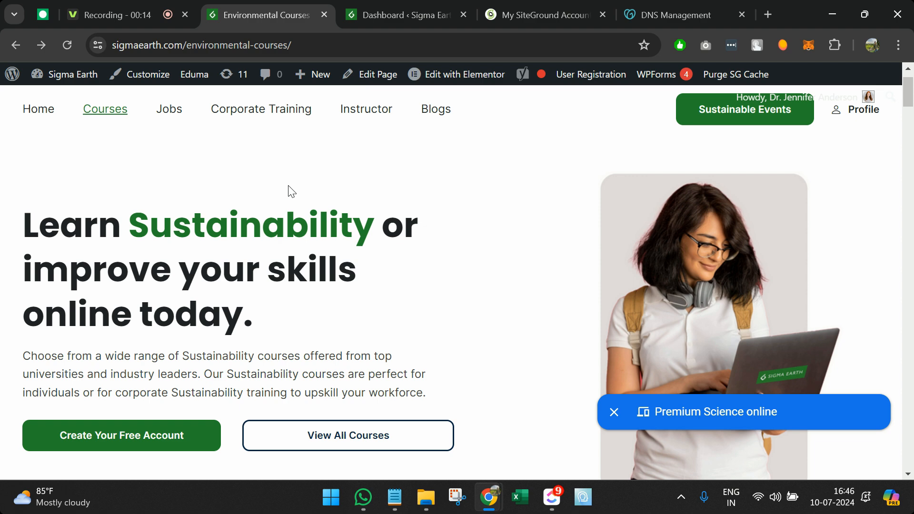
# Step: Dismiss the Premium Education online popup on the Environmental Courses page
pyautogui.scroll(-1, 290, 188)
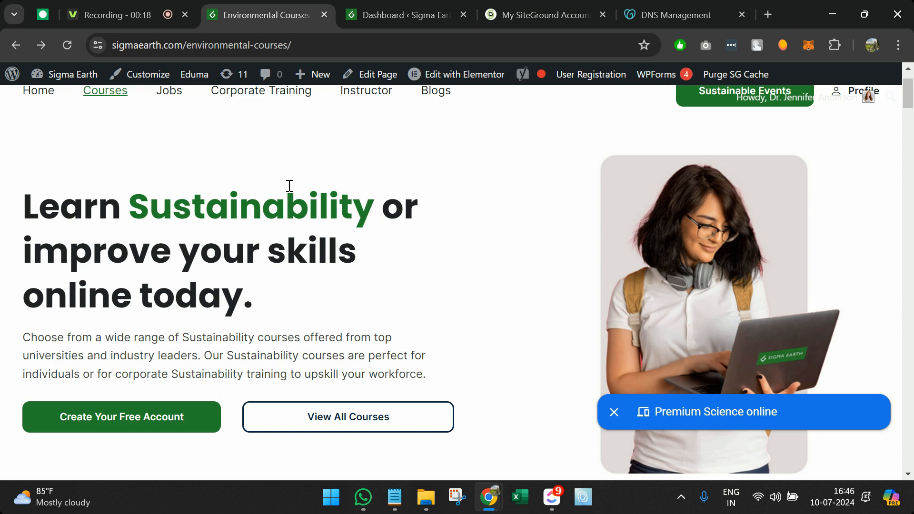
pyautogui.scroll(3, 289, 186)
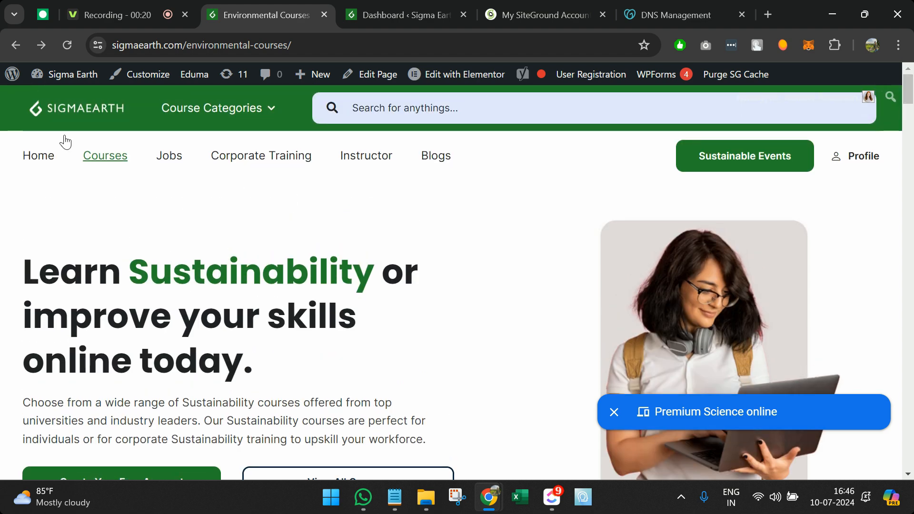
pyautogui.scroll(-1, 137, 246)
pyautogui.scroll(-1, 136, 241)
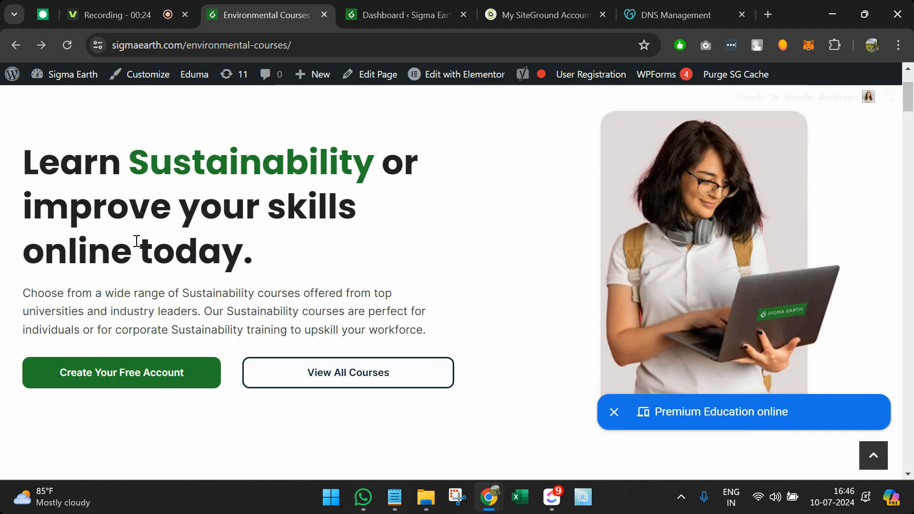
pyautogui.click(613, 419)
# Step: Scroll down to the Popular Courses cards, such as Sustainability Management and Circular Economy Principles
pyautogui.scroll(2, 402, 274)
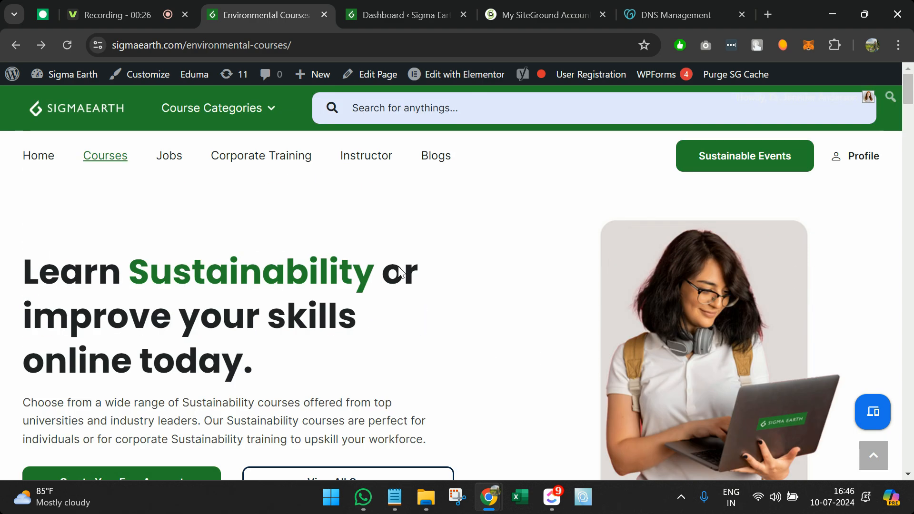
pyautogui.scroll(-8, 106, 312)
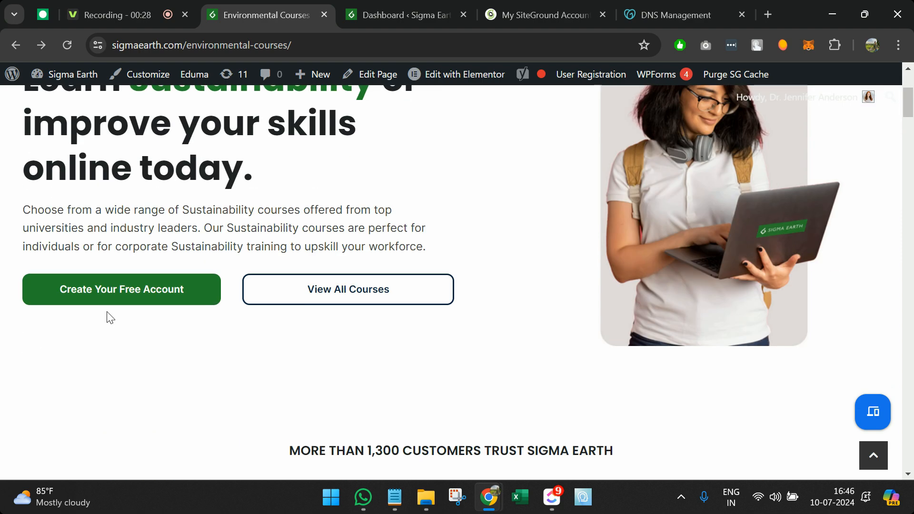
pyautogui.scroll(6, 191, 286)
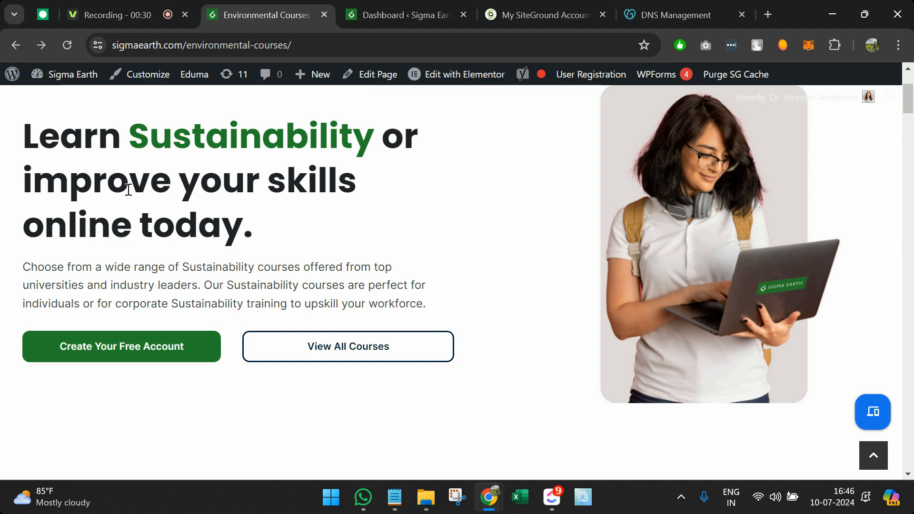
pyautogui.scroll(-4, 249, 242)
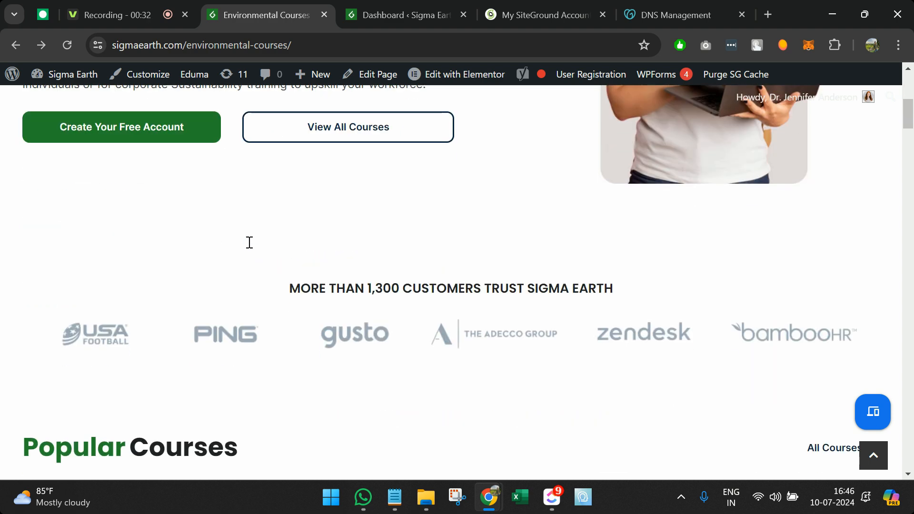
pyautogui.scroll(4, 249, 242)
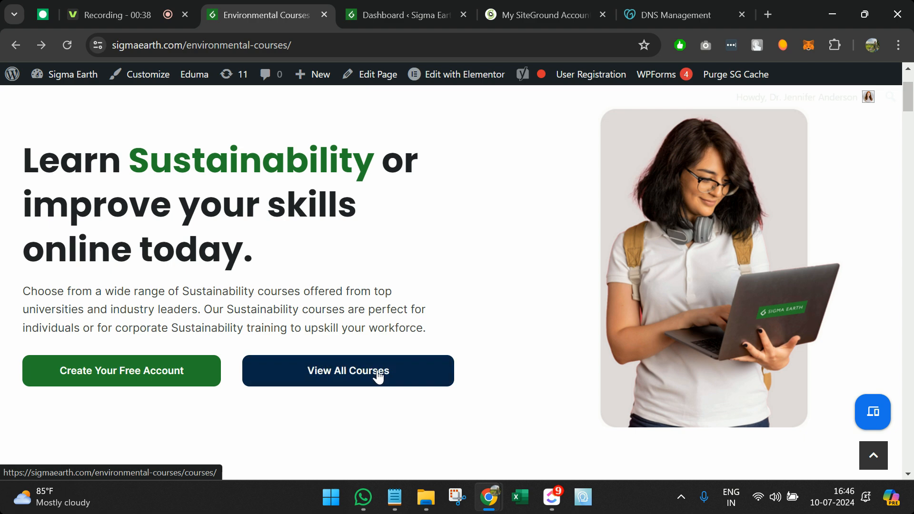
pyautogui.scroll(-5, 377, 374)
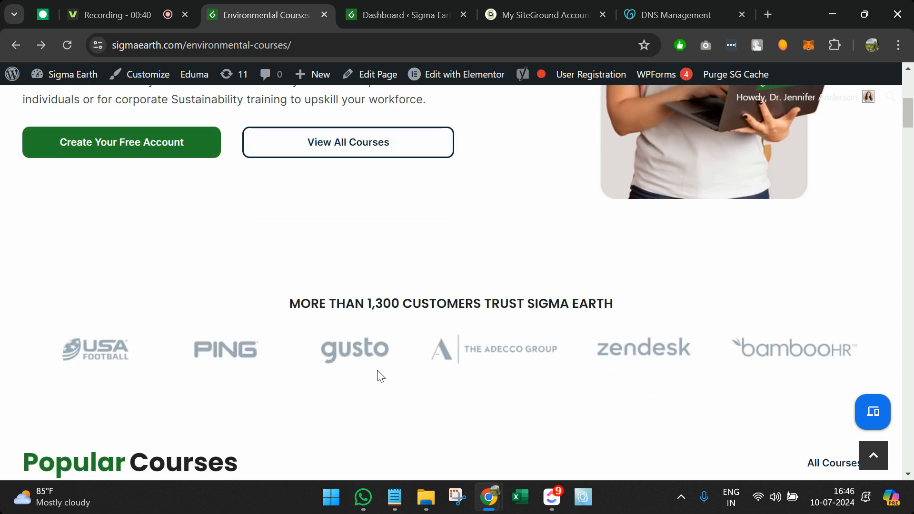
pyautogui.scroll(-5, 377, 370)
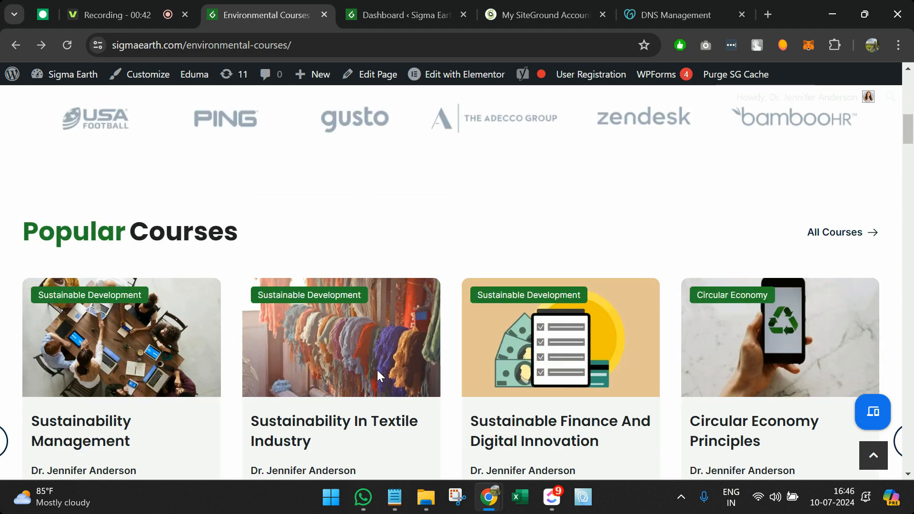
pyautogui.scroll(-2, 377, 370)
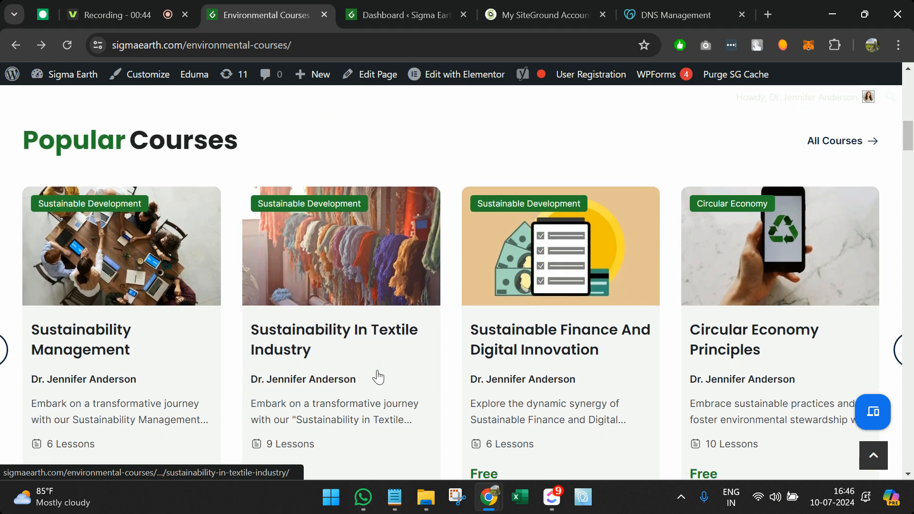
pyautogui.scroll(-2, 377, 369)
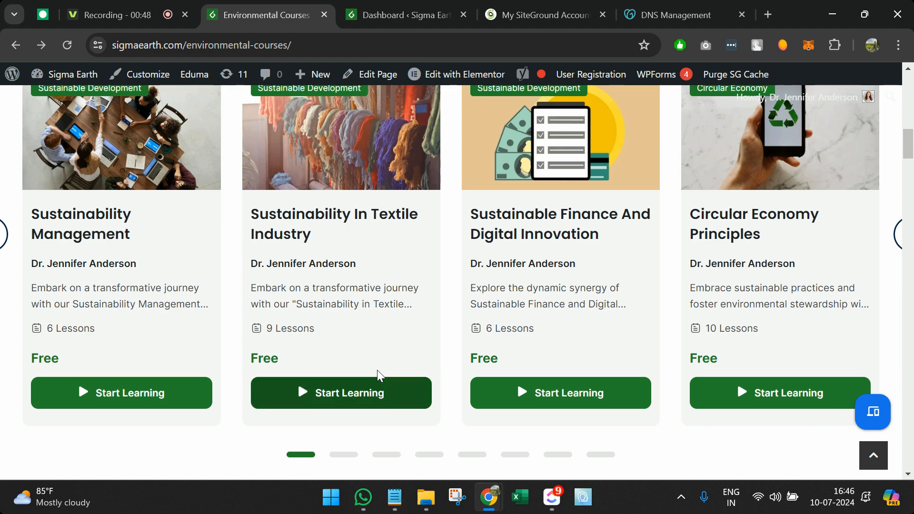
# Step: Review the Environmental Courses page through the instructor section to the footer, then jump back to the top
pyautogui.scroll(-20, 377, 370)
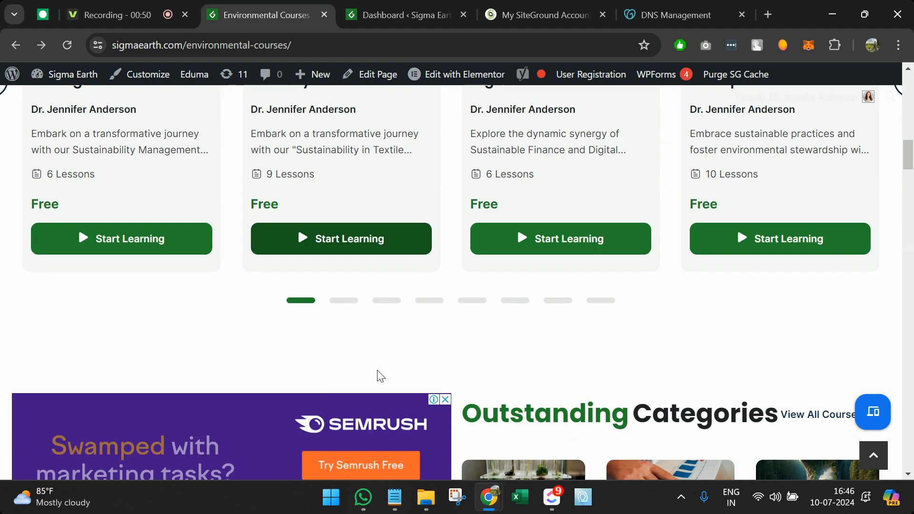
pyautogui.scroll(-8, 377, 369)
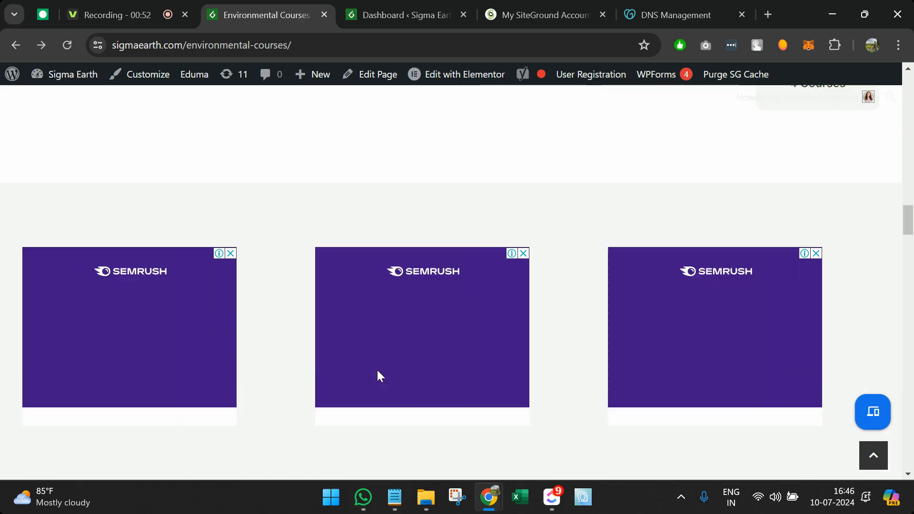
pyautogui.scroll(-5, 377, 370)
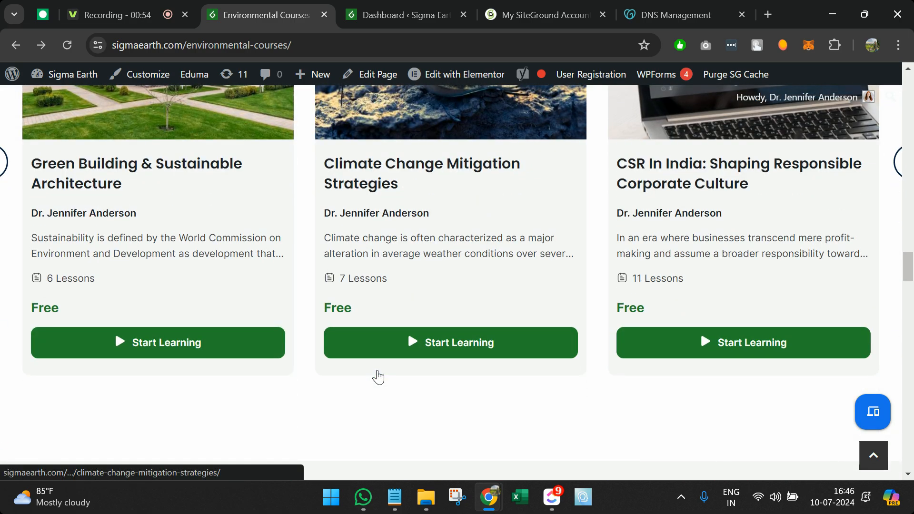
pyautogui.scroll(-8, 378, 377)
pyautogui.scroll(1, 376, 370)
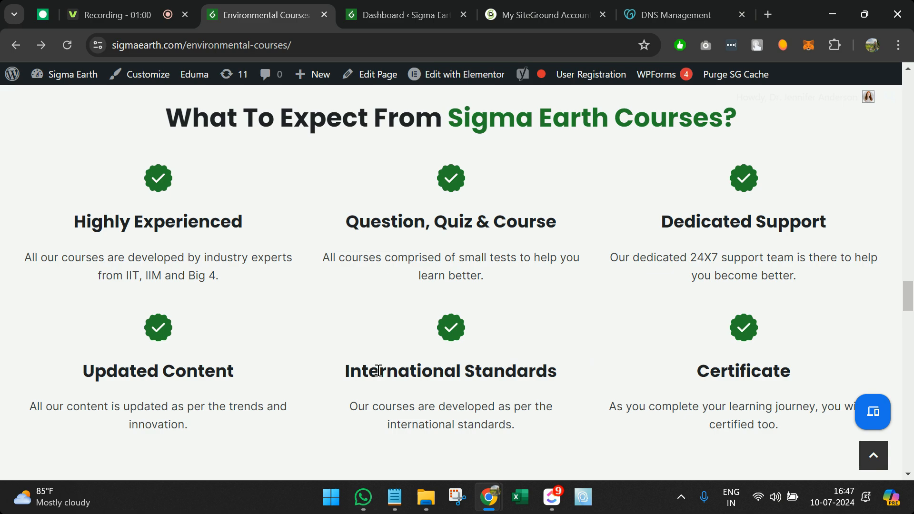
pyautogui.scroll(-12, 378, 370)
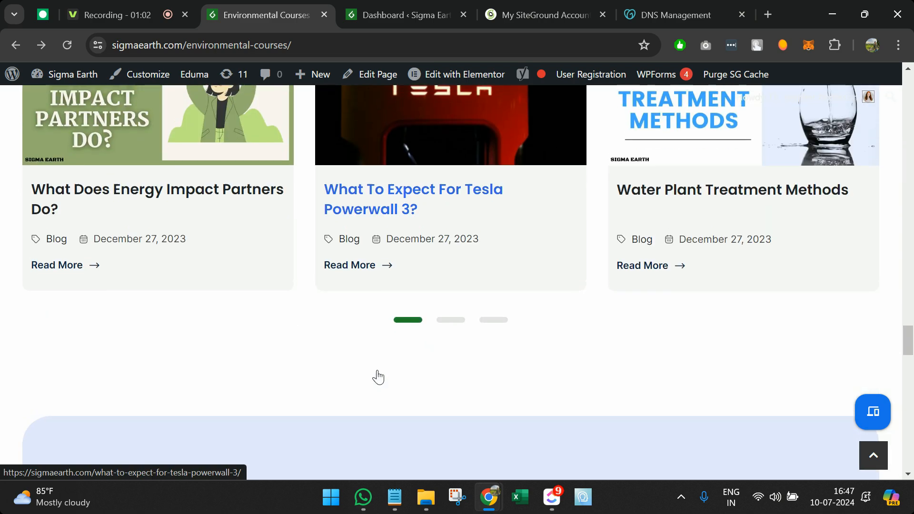
pyautogui.scroll(2, 378, 377)
pyautogui.scroll(-6, 378, 373)
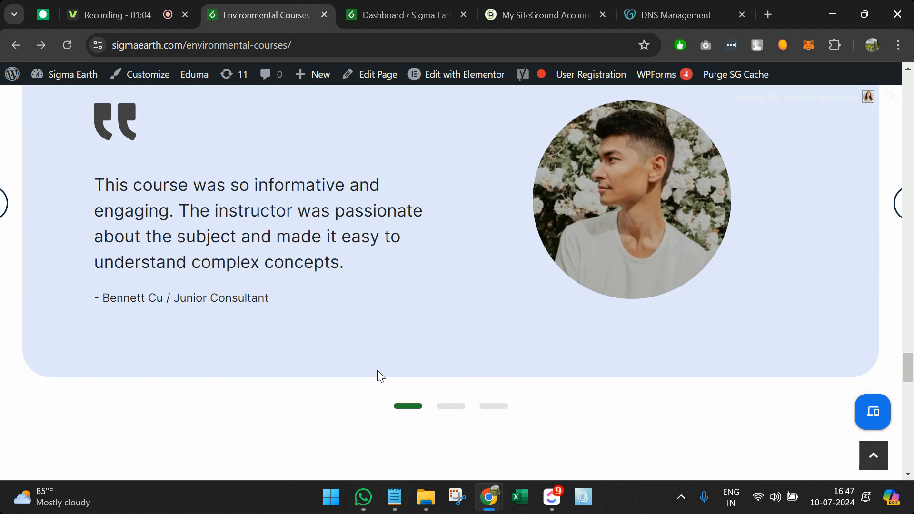
pyautogui.scroll(1, 378, 371)
pyautogui.scroll(1, 377, 371)
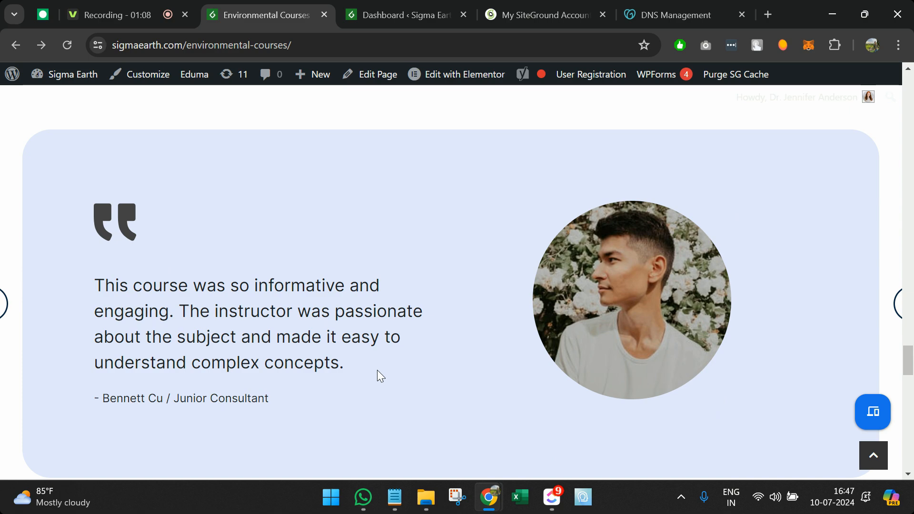
pyautogui.scroll(-12, 377, 371)
pyautogui.scroll(-4, 377, 369)
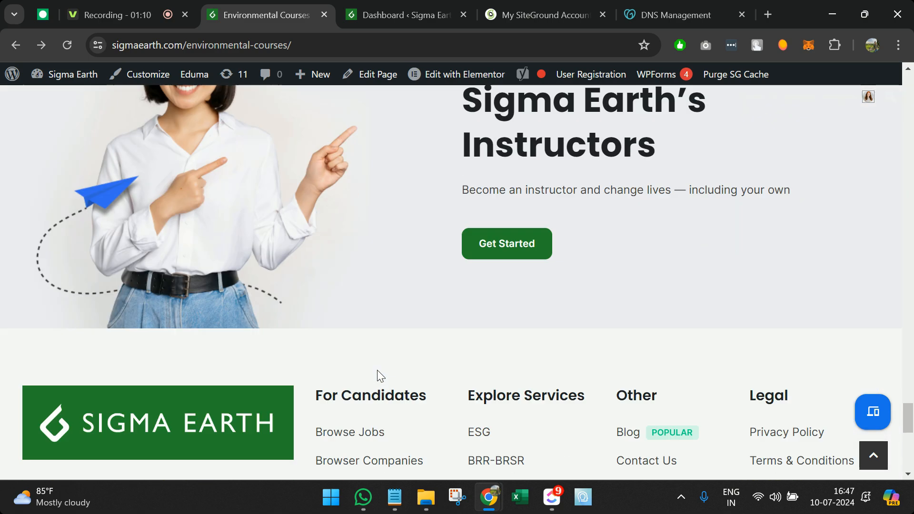
pyautogui.scroll(2, 377, 369)
pyautogui.scroll(-5, 450, 331)
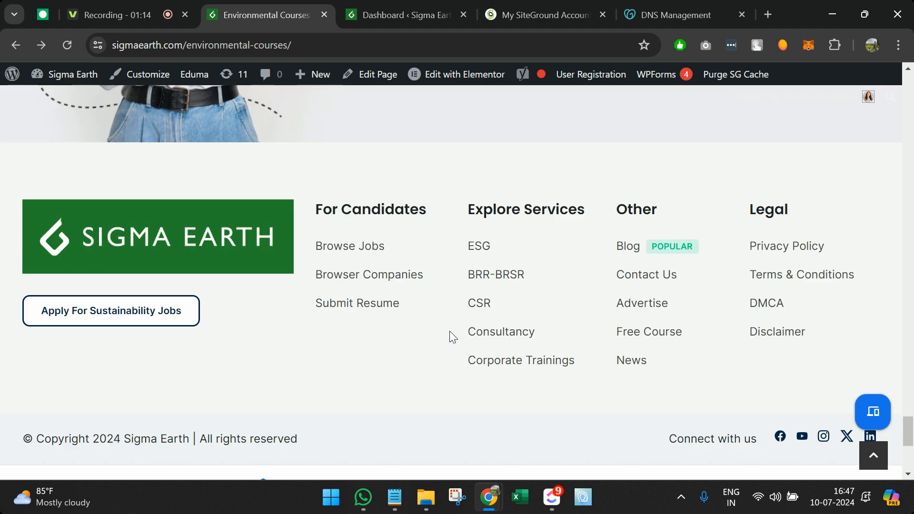
pyautogui.scroll(-2, 450, 331)
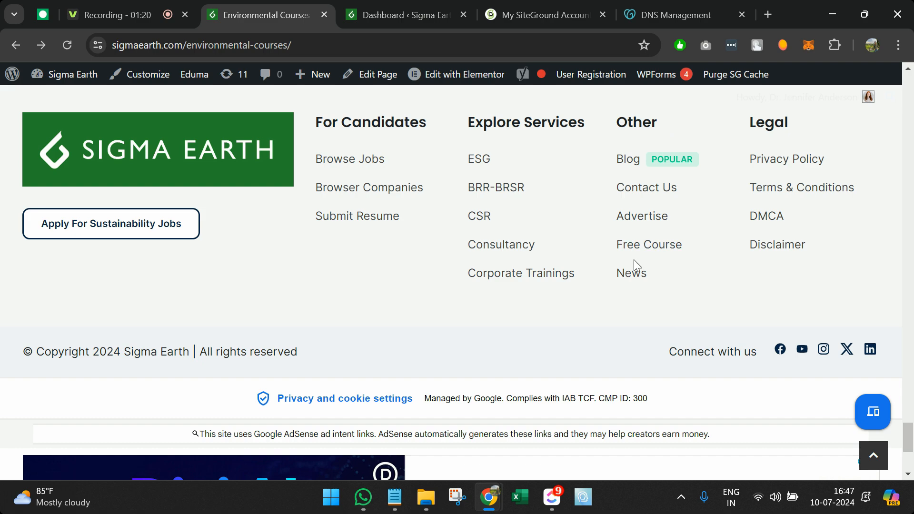
pyautogui.click(873, 455)
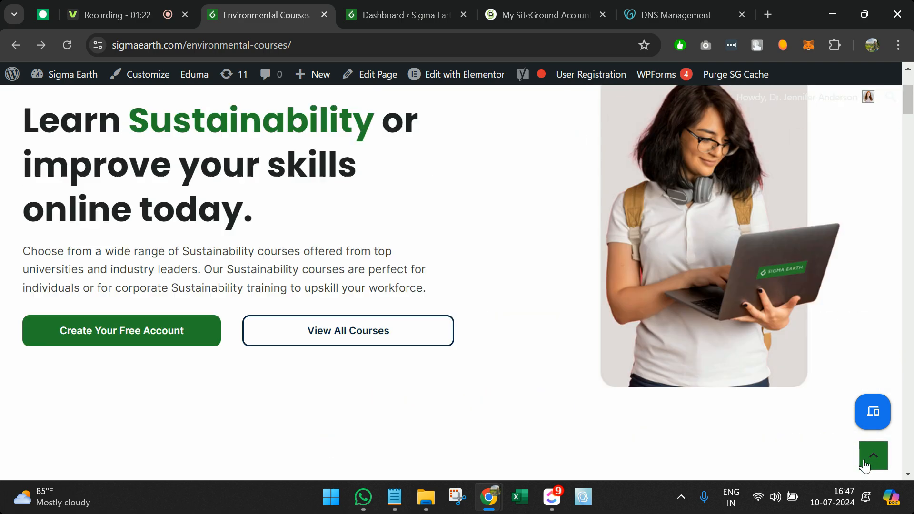
pyautogui.scroll(-2, 212, 215)
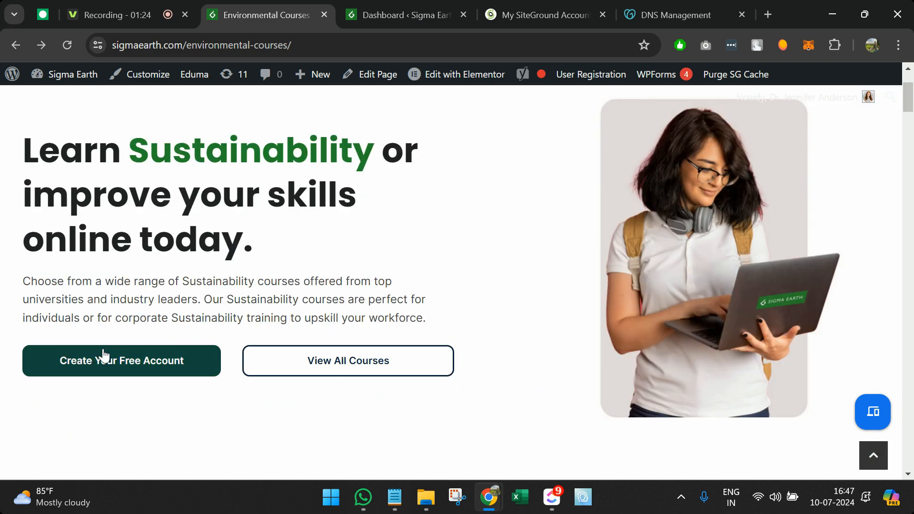
# Step: Open the full All Courses listing in a new tab, then return to the Environmental Courses tab
pyautogui.click(313, 381)
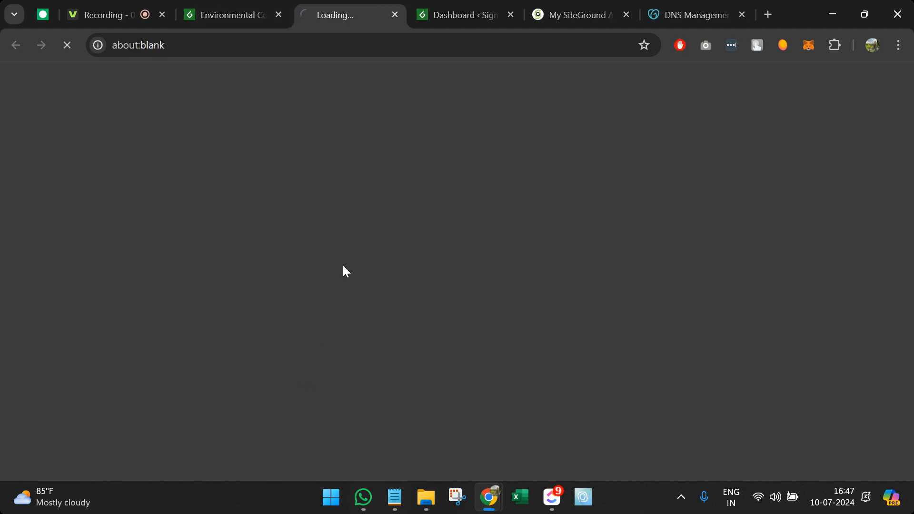
pyautogui.click(227, 5)
pyautogui.scroll(2, 257, 210)
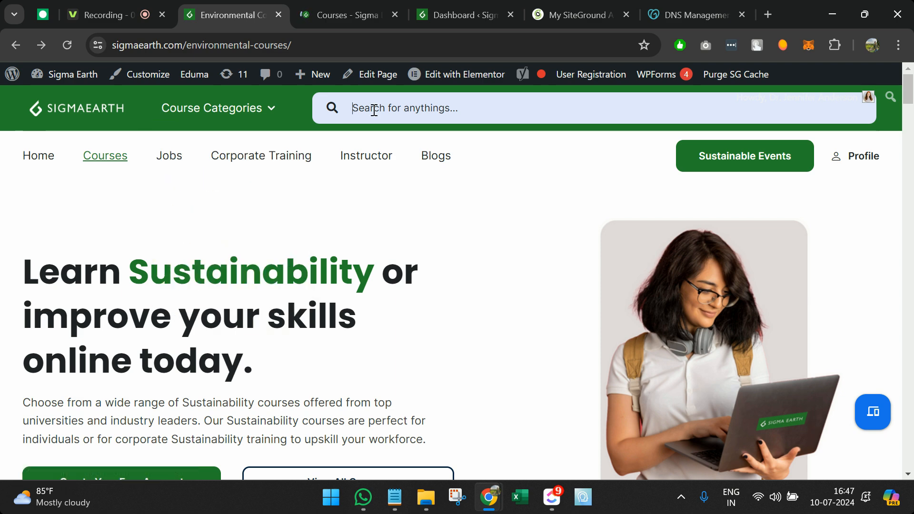
pyautogui.moveTo(269, 111)
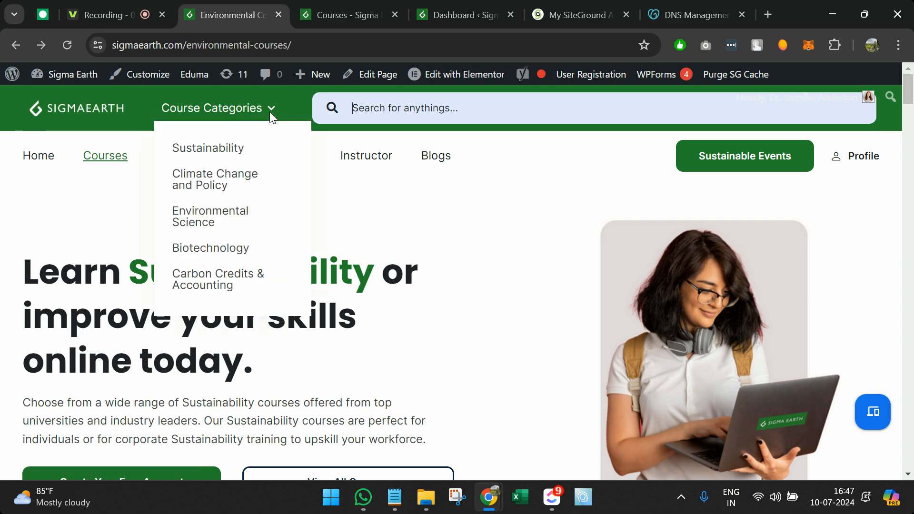
pyautogui.moveTo(223, 196)
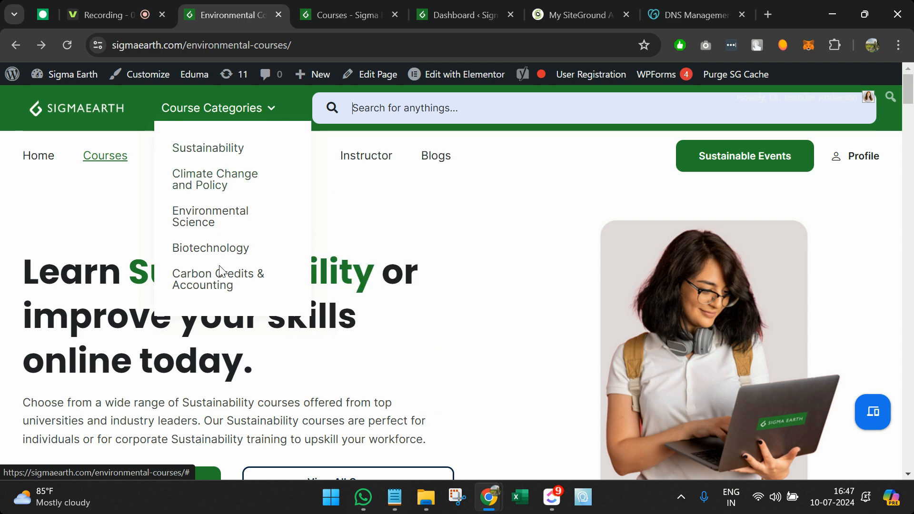
pyautogui.click(322, 3)
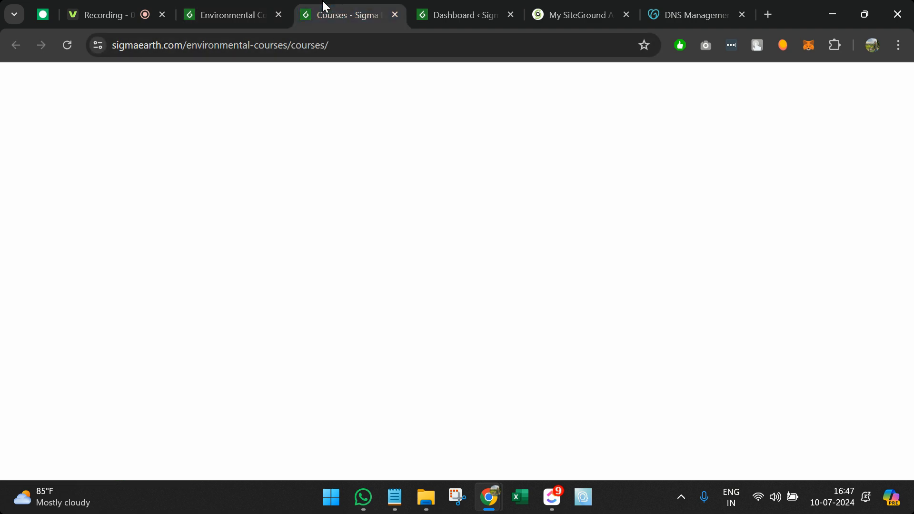
pyautogui.scroll(-2, 304, 245)
pyautogui.scroll(-6, 303, 246)
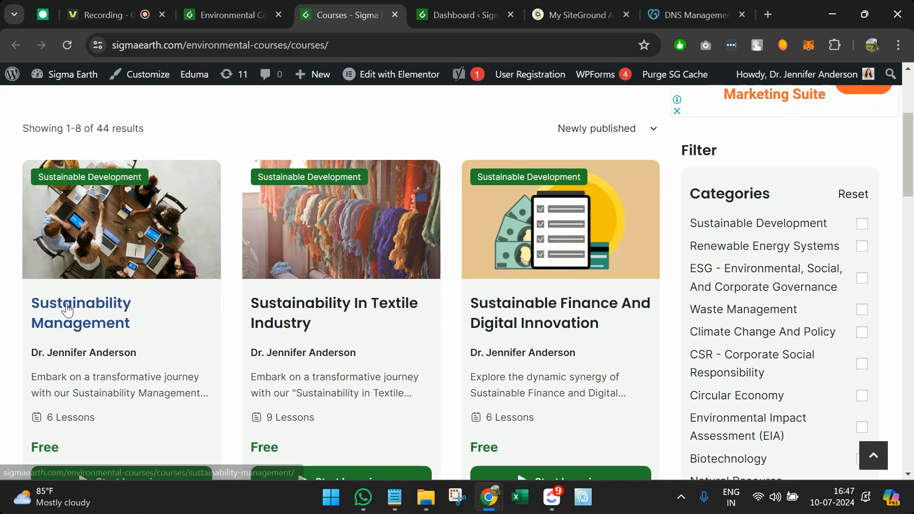
pyautogui.scroll(-4, 526, 299)
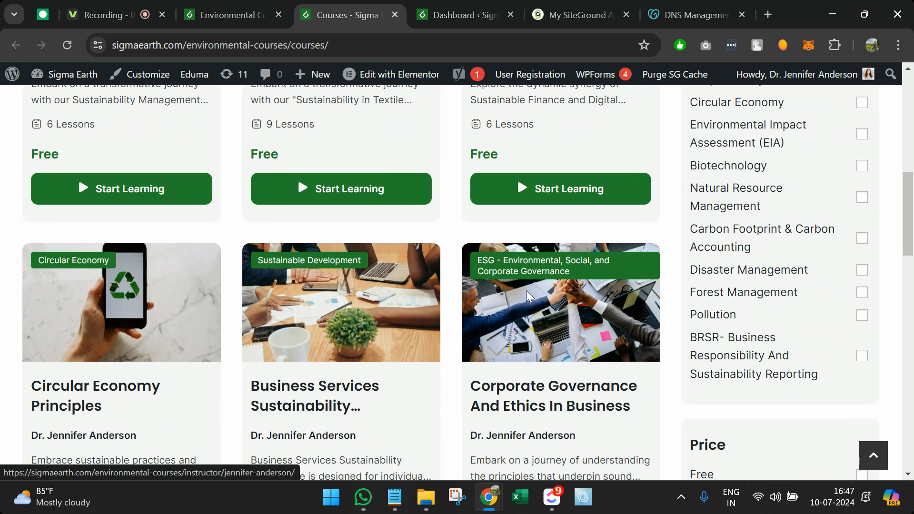
pyautogui.scroll(-5, 511, 311)
pyautogui.scroll(11, 505, 319)
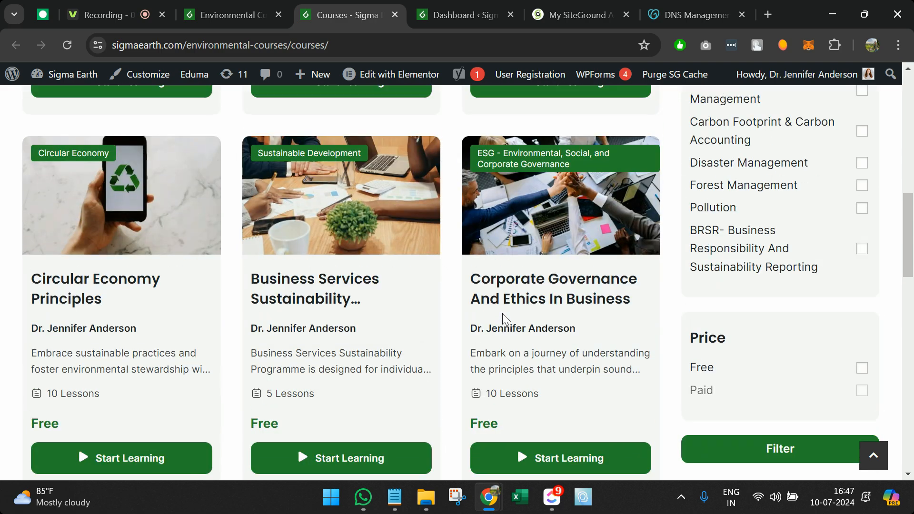
pyautogui.scroll(2, 736, 230)
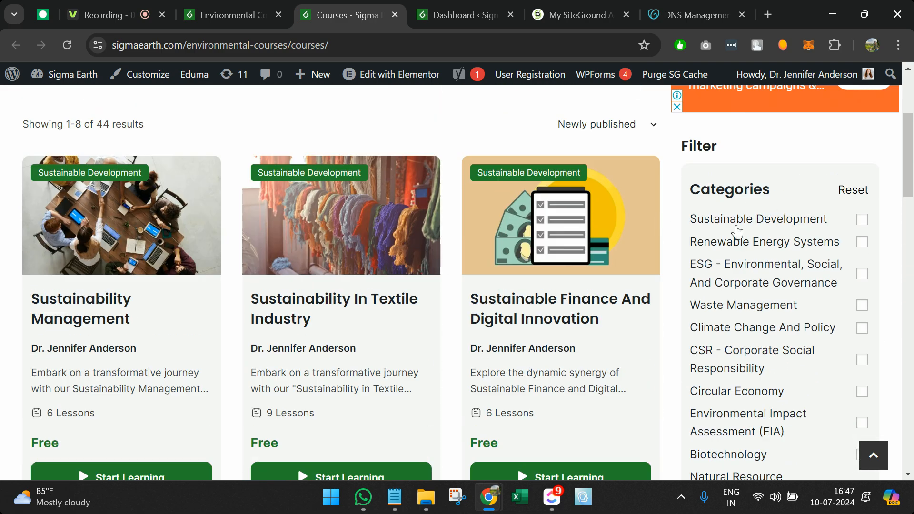
pyautogui.scroll(2, 723, 226)
pyautogui.scroll(-3, 724, 224)
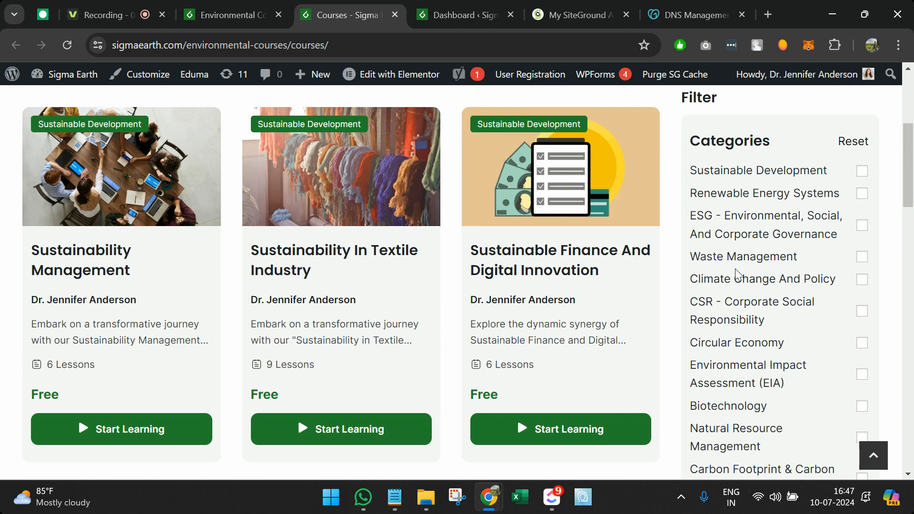
pyautogui.scroll(-1, 728, 122)
pyautogui.scroll(-2, 745, 292)
pyautogui.scroll(-2, 745, 295)
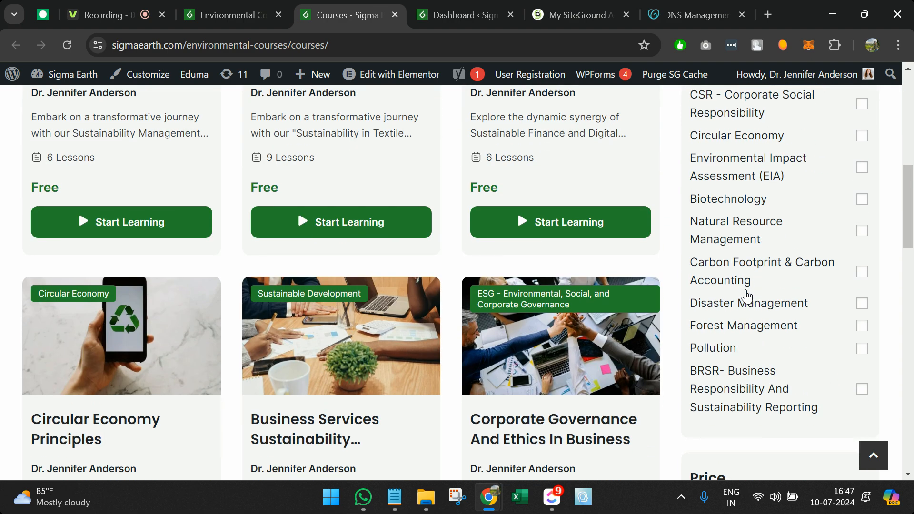
pyautogui.scroll(3, 802, 251)
# Step: Filter the course catalogue to the ESG category and scroll through its 4 free courses
pyautogui.click(862, 173)
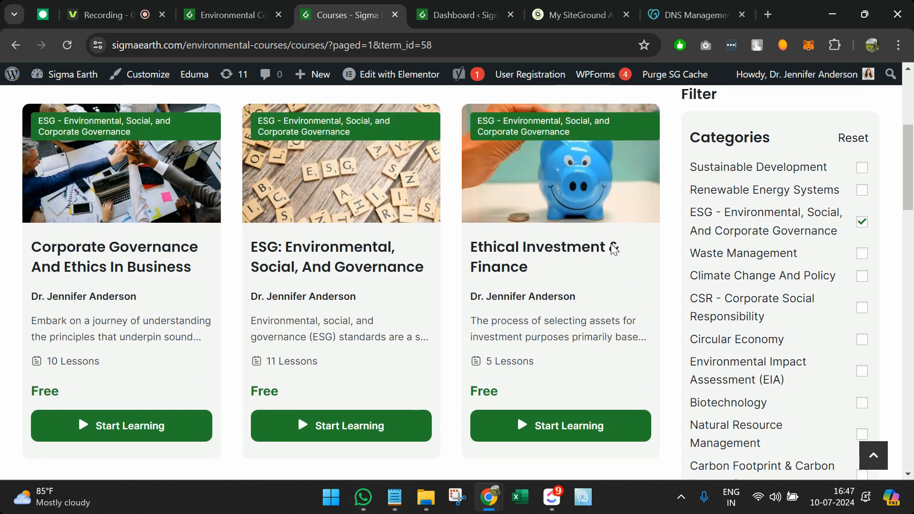
pyautogui.scroll(-10, 611, 249)
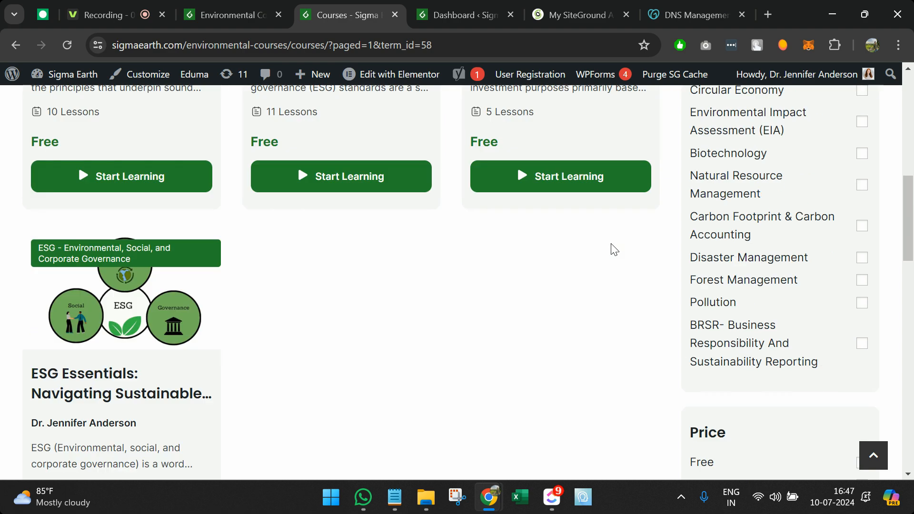
pyautogui.scroll(-1, 676, 257)
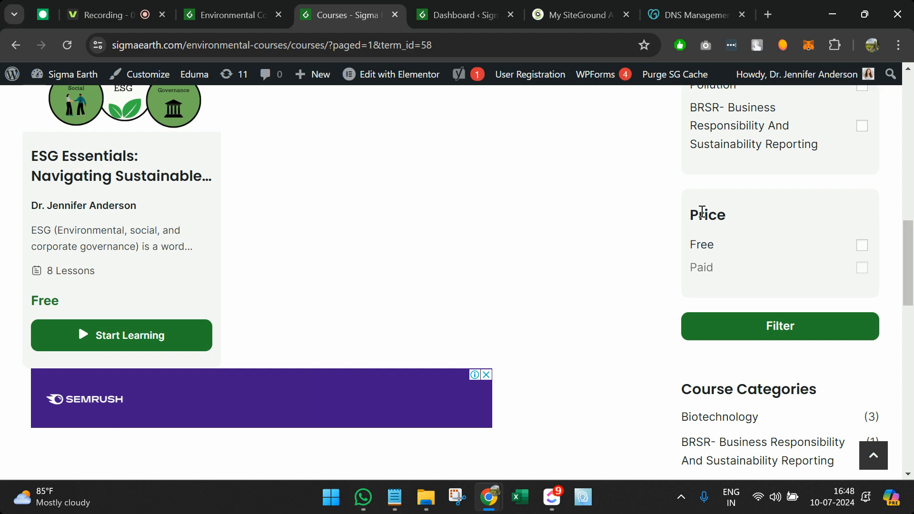
pyautogui.scroll(-5, 702, 212)
pyautogui.scroll(-10, 702, 212)
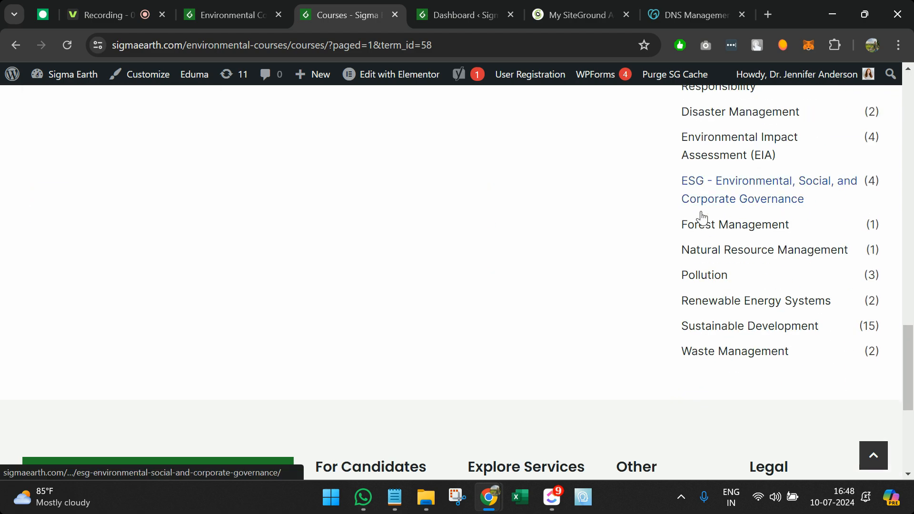
pyautogui.scroll(20, 684, 227)
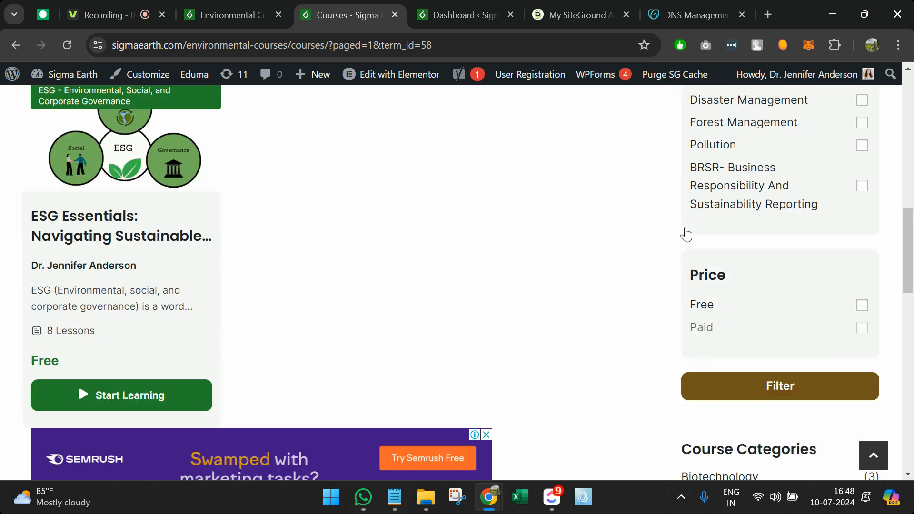
pyautogui.scroll(-3, 375, 328)
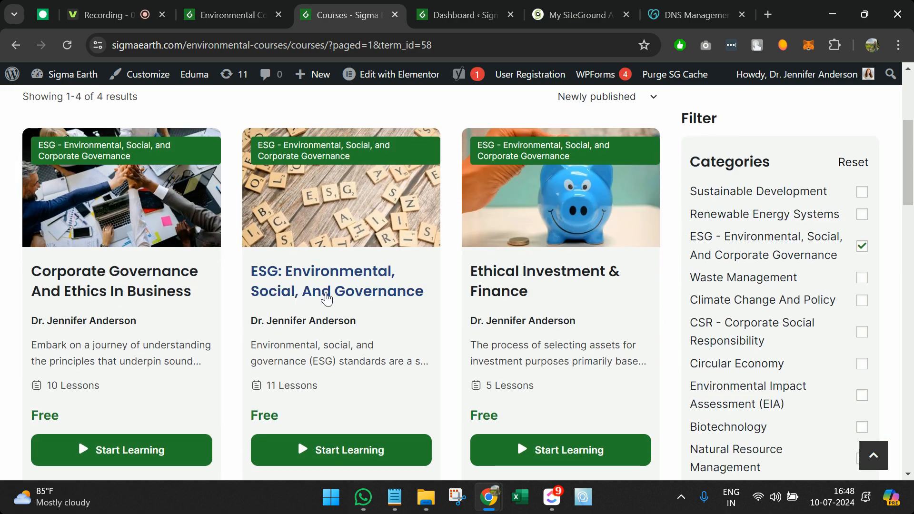
# Step: Open the ESG: Environmental, Social, And Governance course page and scroll through it
pyautogui.click(332, 291)
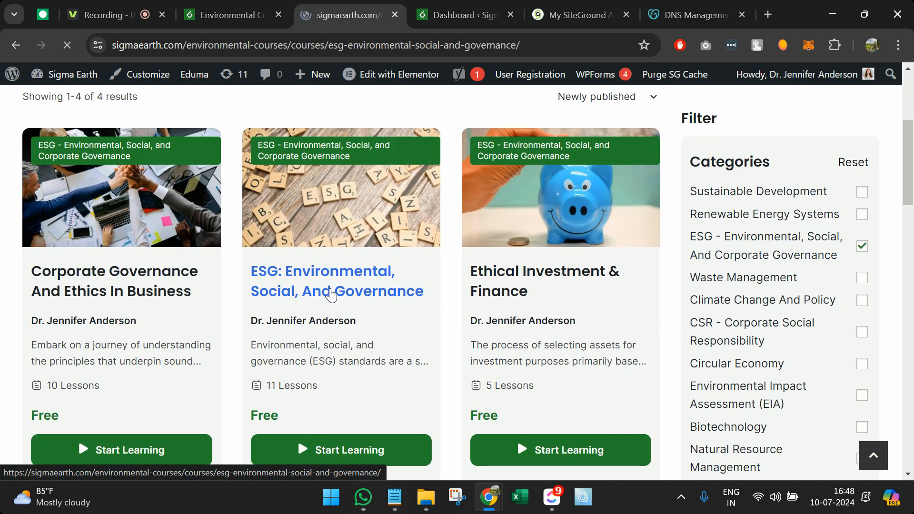
pyautogui.scroll(-5, 332, 295)
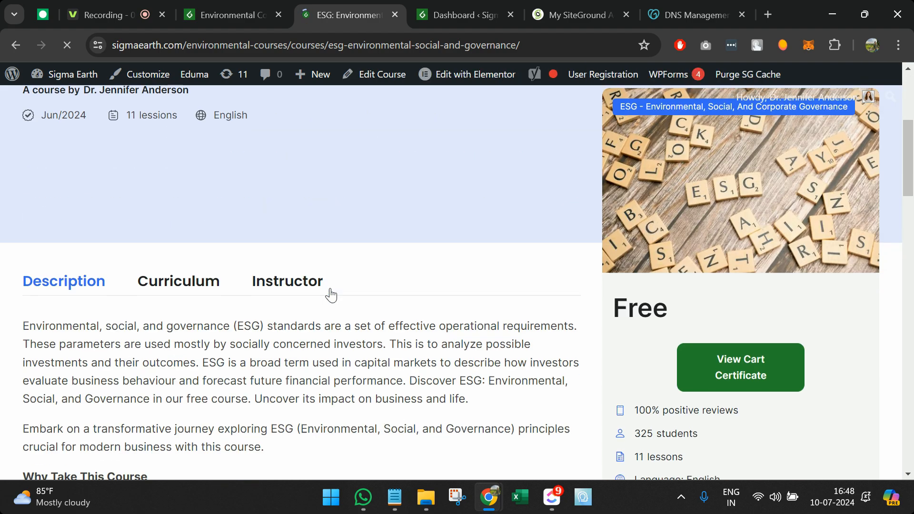
pyautogui.scroll(-2, 331, 295)
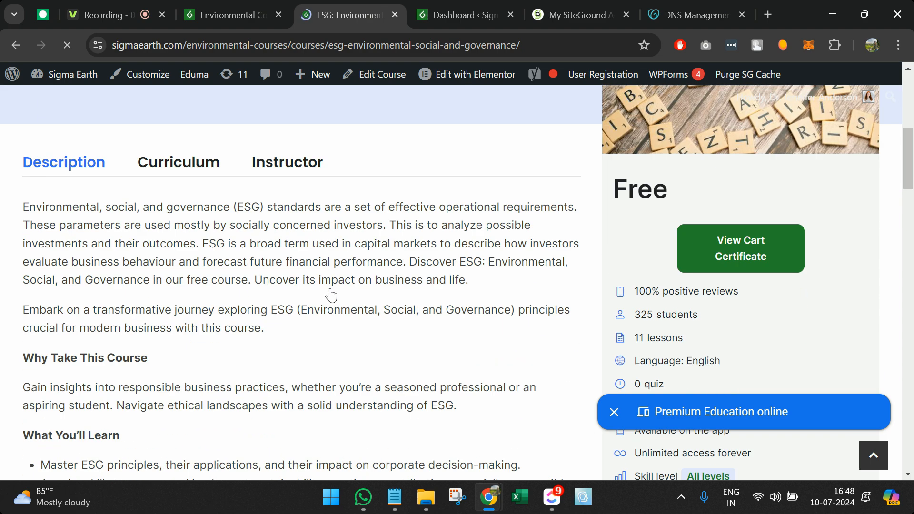
pyautogui.scroll(5, 332, 295)
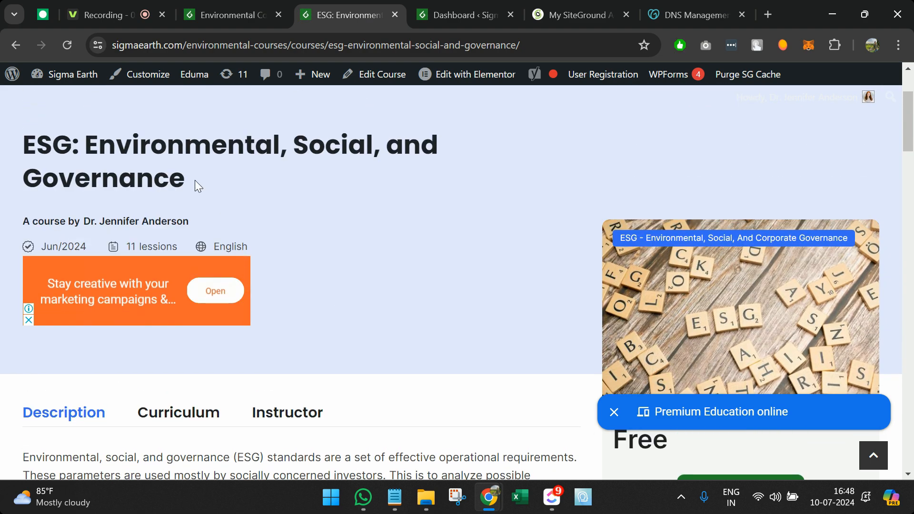
pyautogui.scroll(-5, 523, 244)
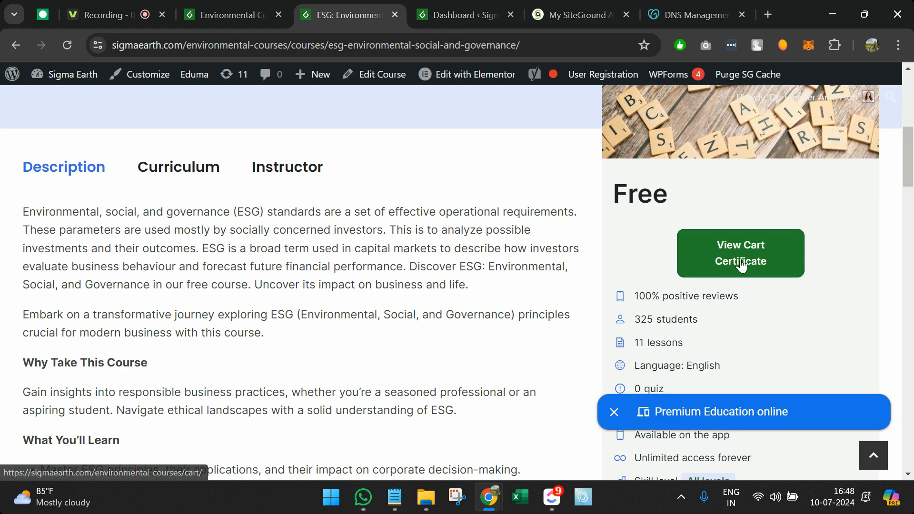
pyautogui.scroll(5, 464, 214)
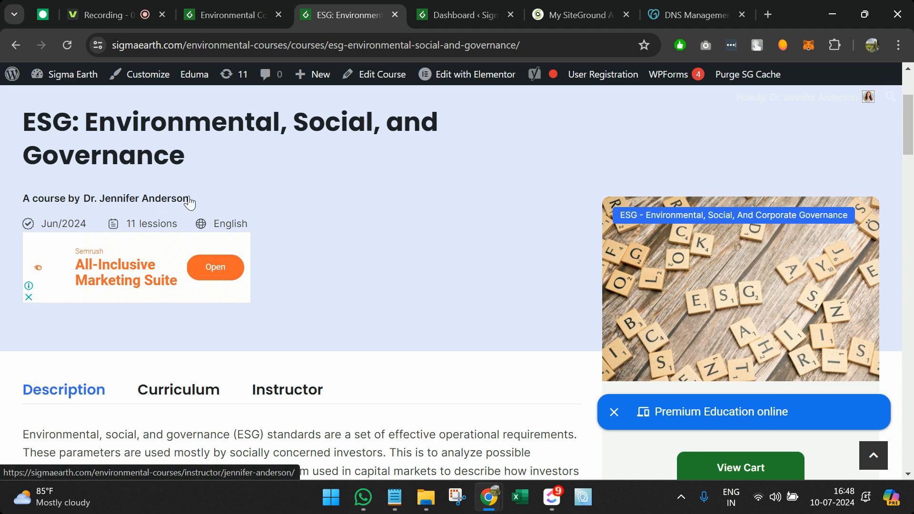
# Step: View the course author's instructor page in a separate tab, then close it
pyautogui.middleClick(170, 204)
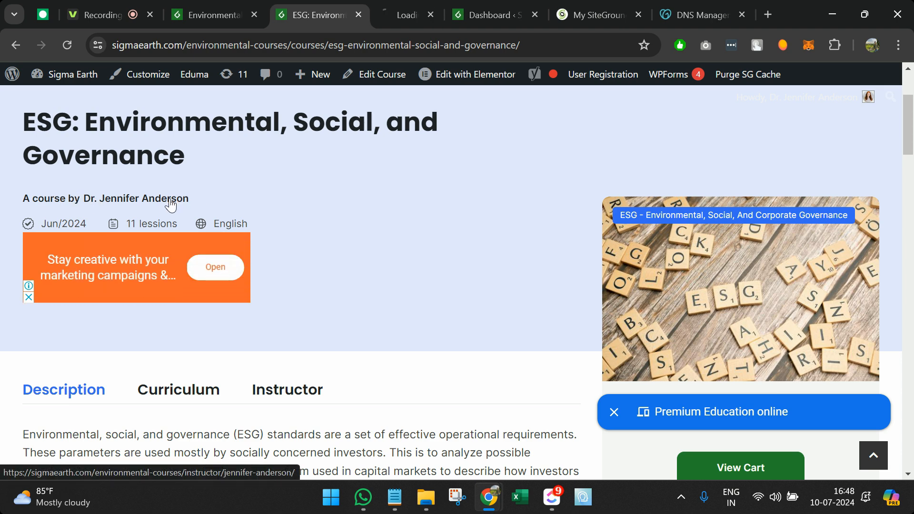
pyautogui.click(369, 18)
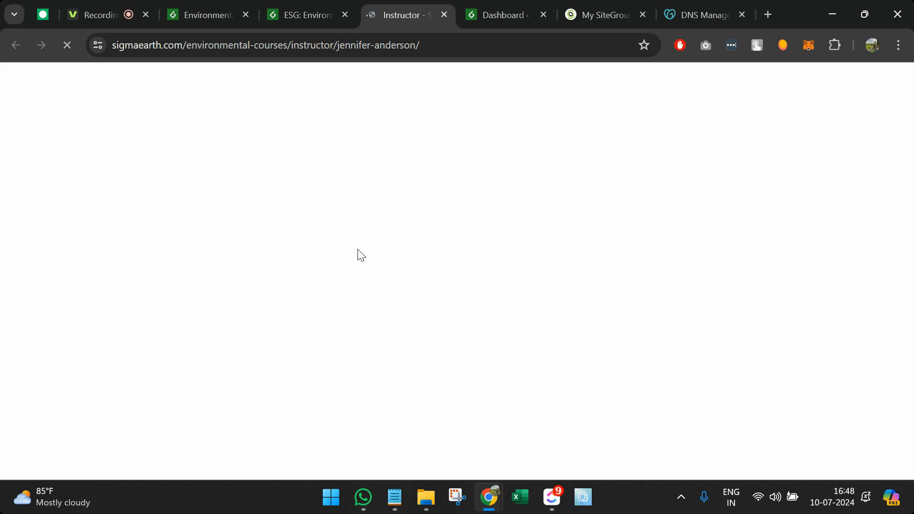
pyautogui.scroll(-3, 341, 354)
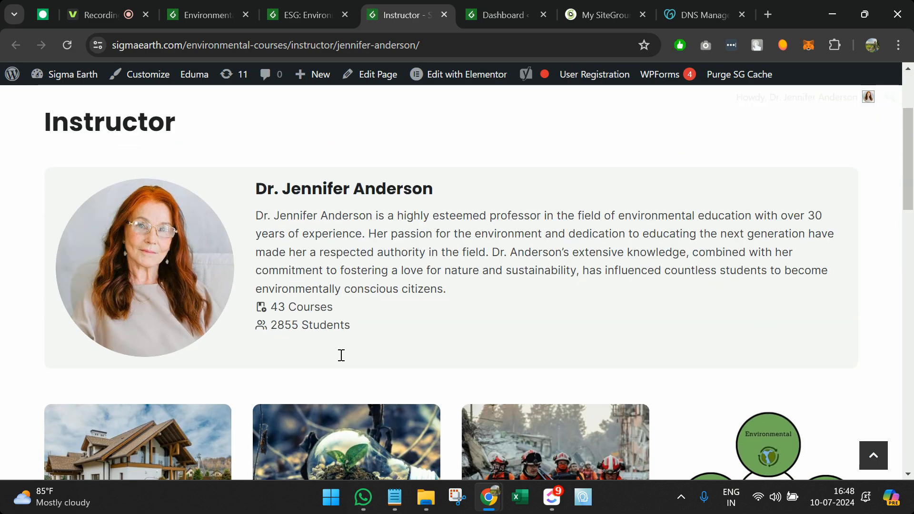
pyautogui.scroll(-6, 338, 361)
pyautogui.scroll(9, 339, 361)
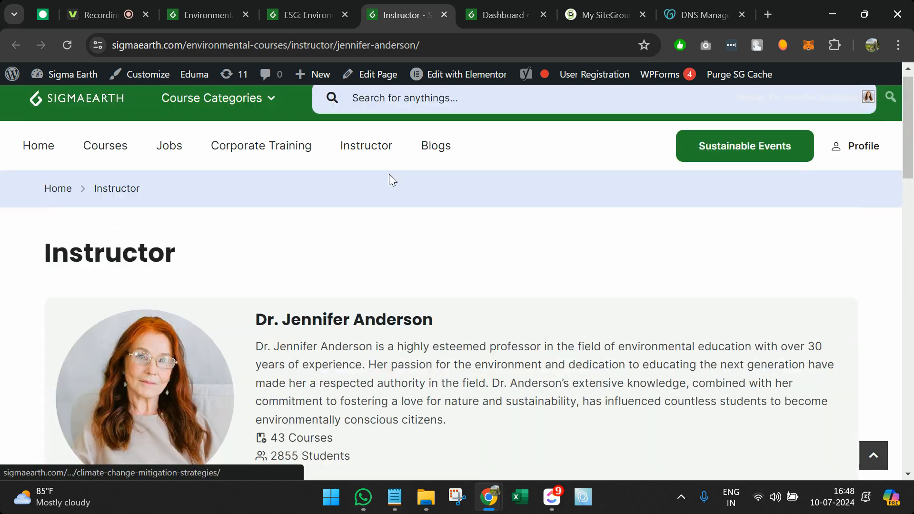
pyautogui.click(443, 14)
# Step: Show the course's curriculum modules and look through them
pyautogui.scroll(-3, 264, 319)
pyautogui.scroll(-3, 279, 394)
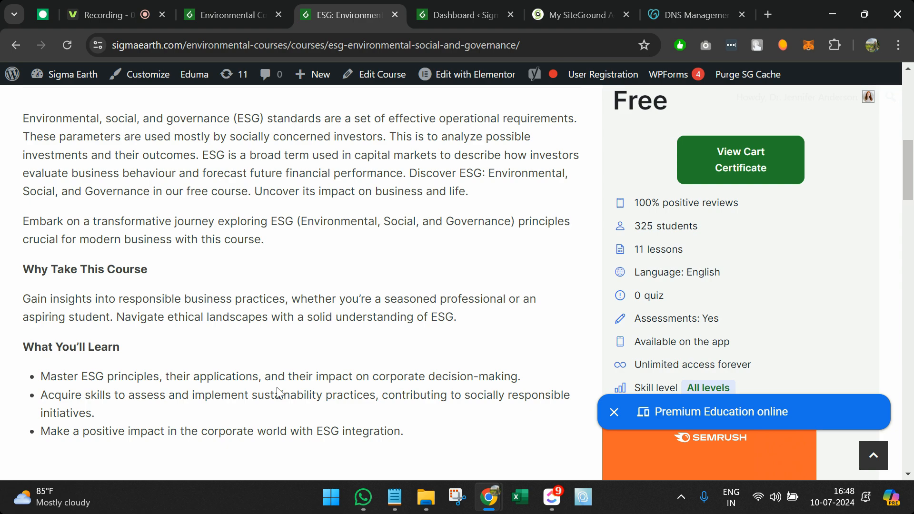
pyautogui.scroll(-7, 278, 394)
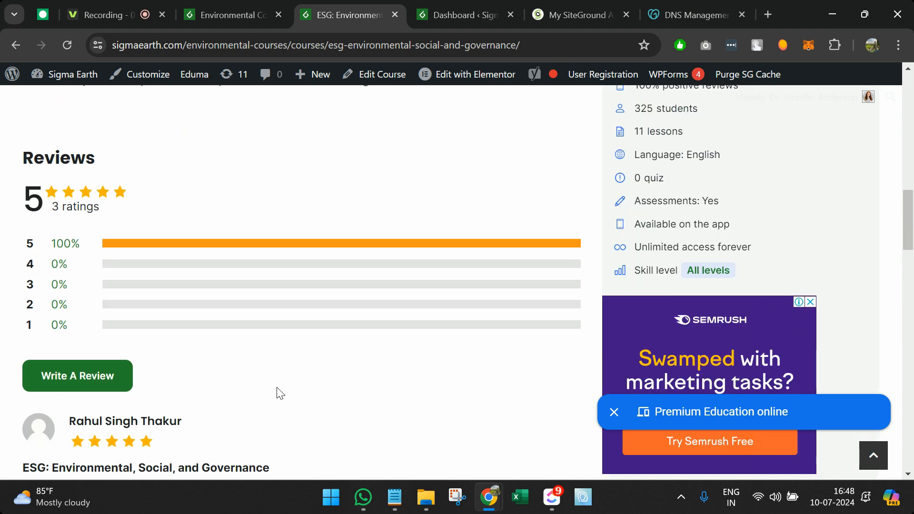
pyautogui.scroll(-3, 238, 328)
pyautogui.scroll(-4, 229, 308)
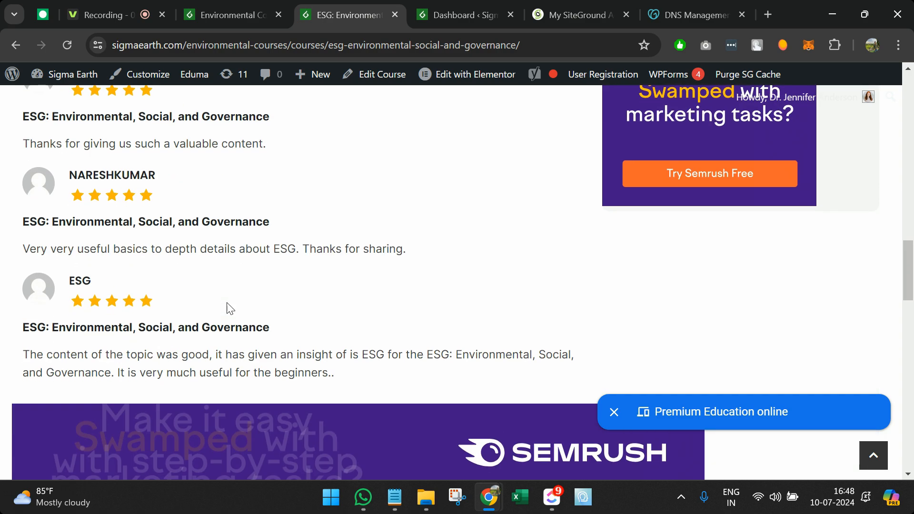
pyautogui.scroll(2, 230, 308)
pyautogui.scroll(12, 228, 307)
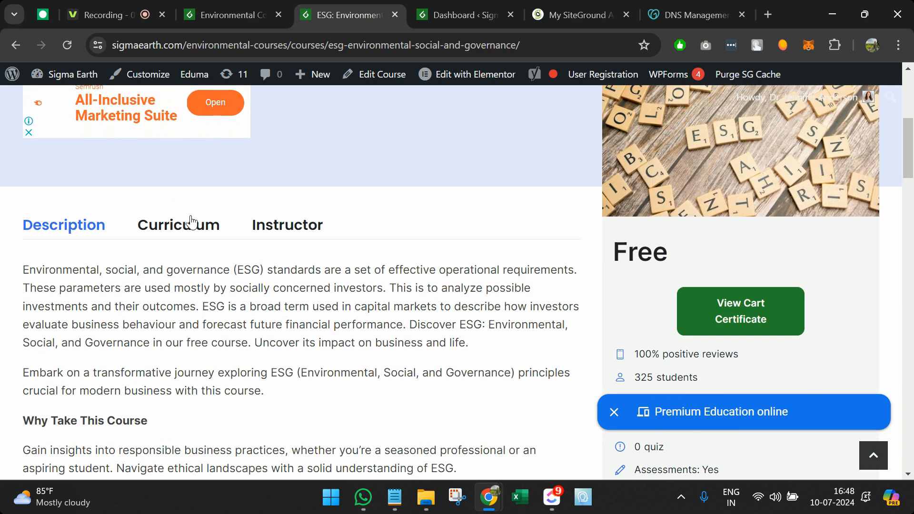
pyautogui.click(192, 234)
pyautogui.scroll(-1, 295, 379)
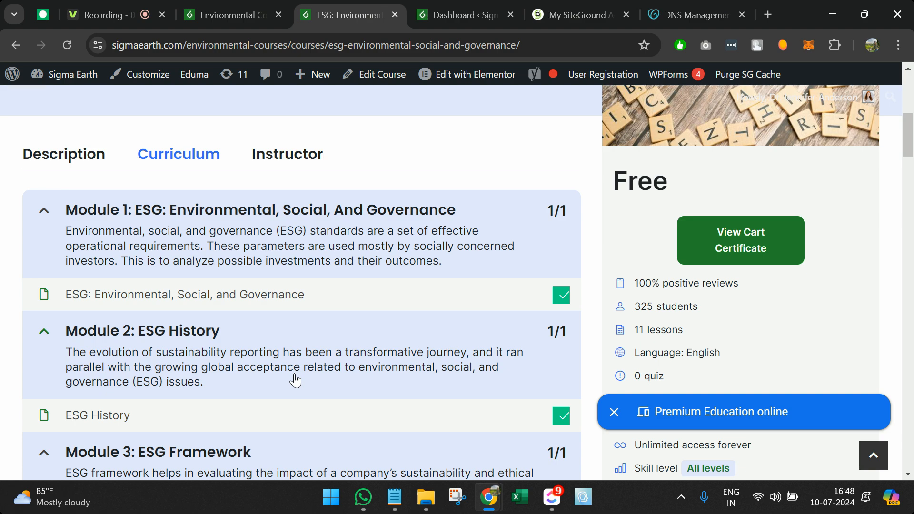
pyautogui.scroll(-3, 295, 379)
pyautogui.scroll(3, 292, 378)
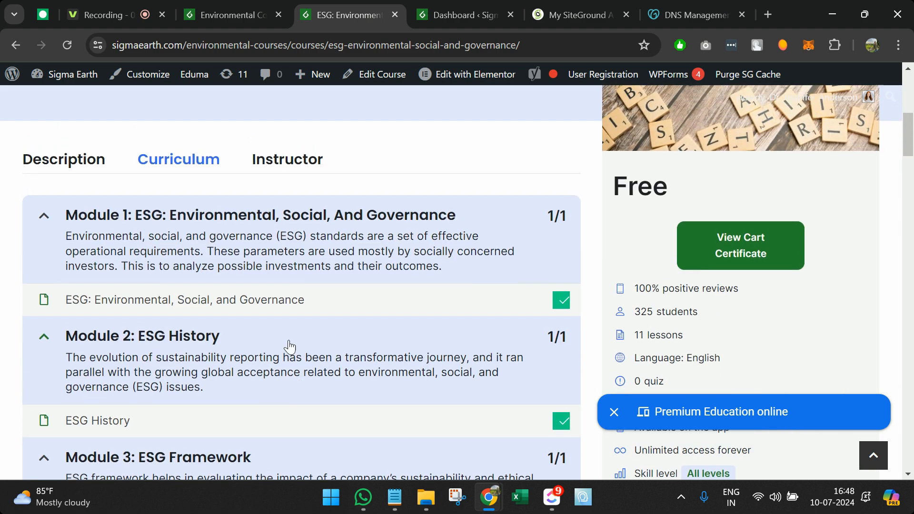
# Step: Read the instructor's bio for the course, then return to the ESG-filtered course list
pyautogui.click(280, 164)
pyautogui.scroll(-10, 280, 165)
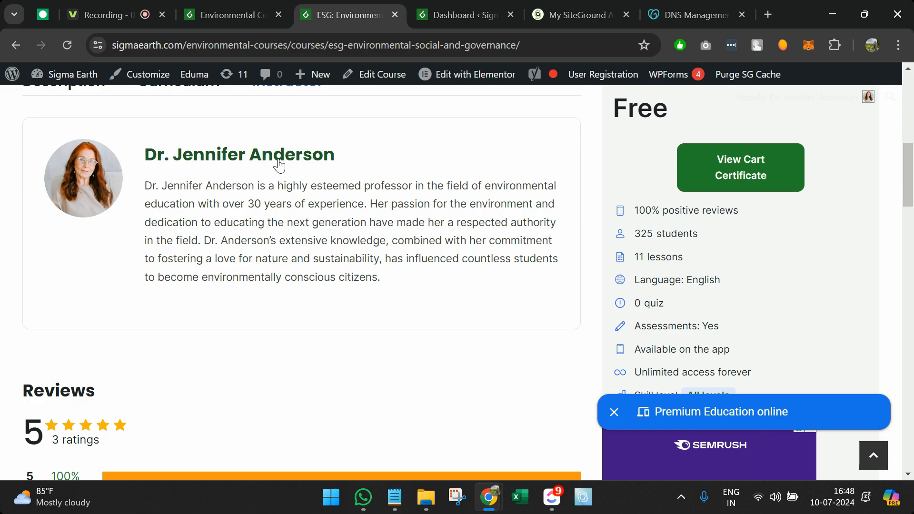
pyautogui.scroll(13, 282, 165)
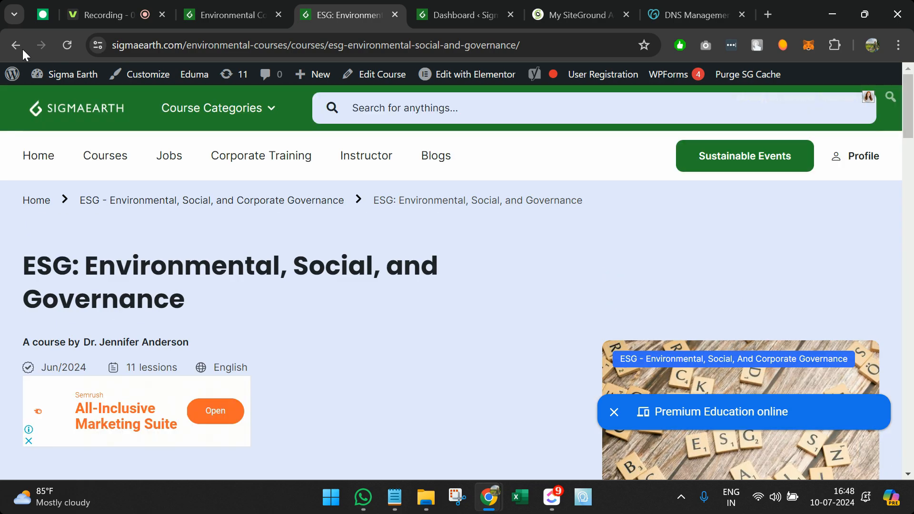
pyautogui.click(19, 47)
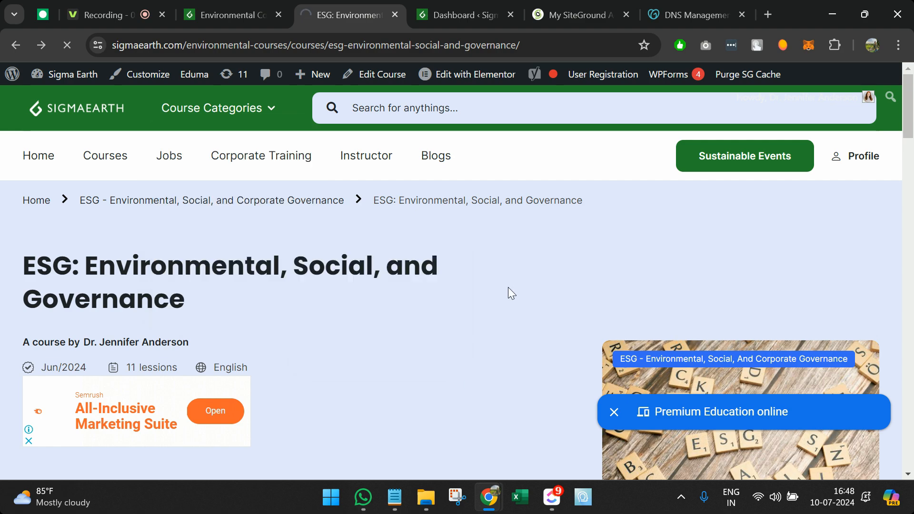
pyautogui.scroll(-12, 371, 322)
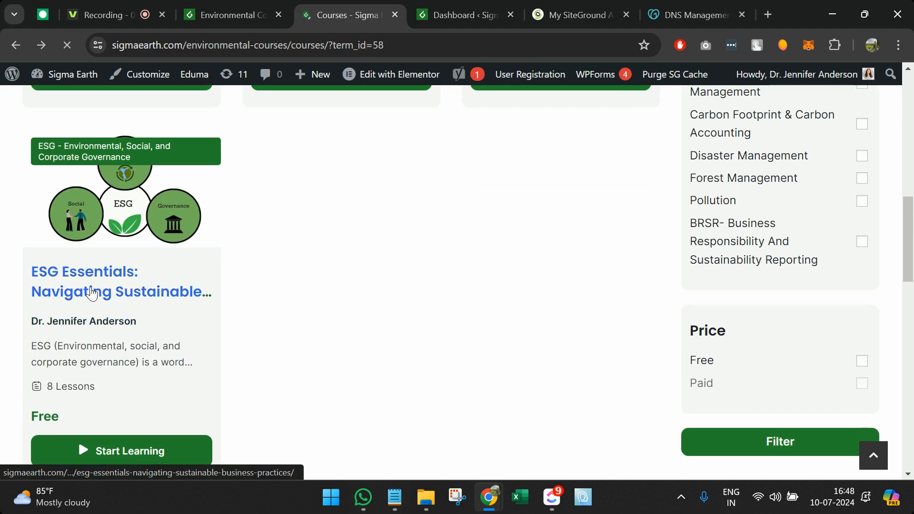
# Step: Preview the ESG Essentials course page and return to the filtered list
pyautogui.click(96, 296)
pyautogui.scroll(-12, 342, 325)
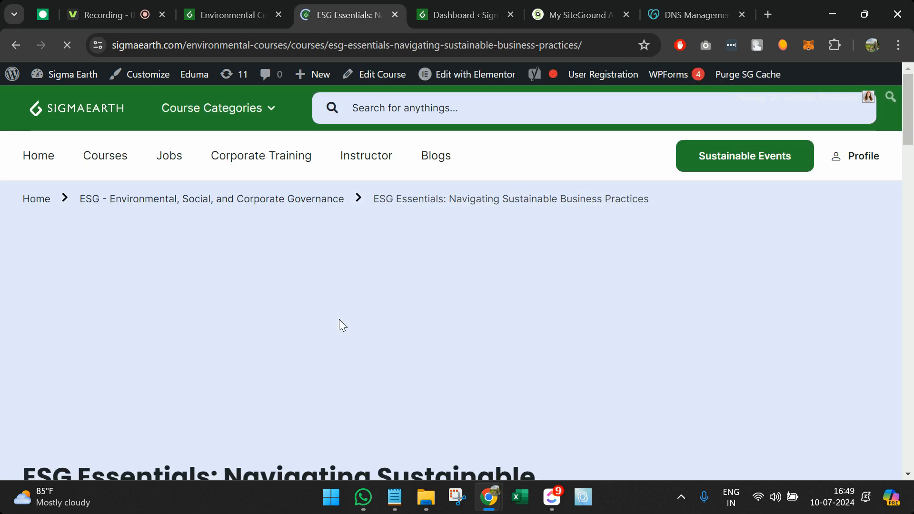
pyautogui.scroll(4, 339, 319)
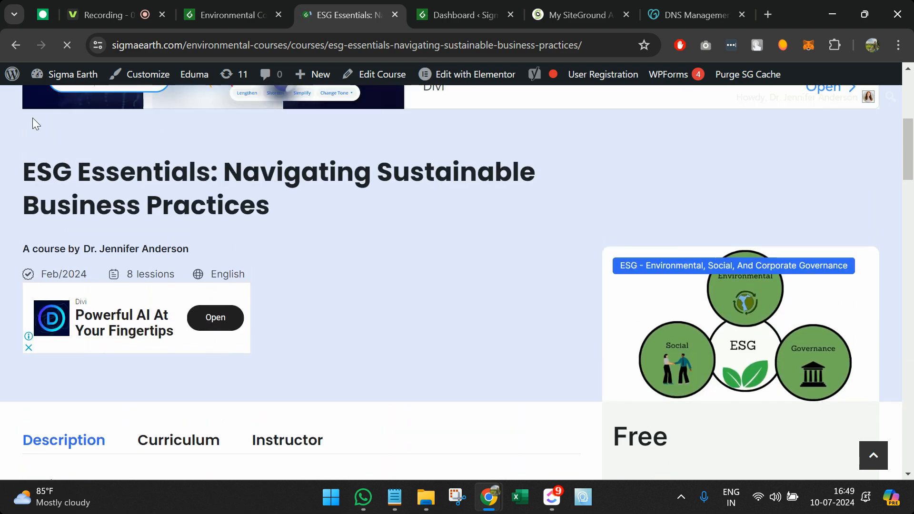
pyautogui.click(16, 46)
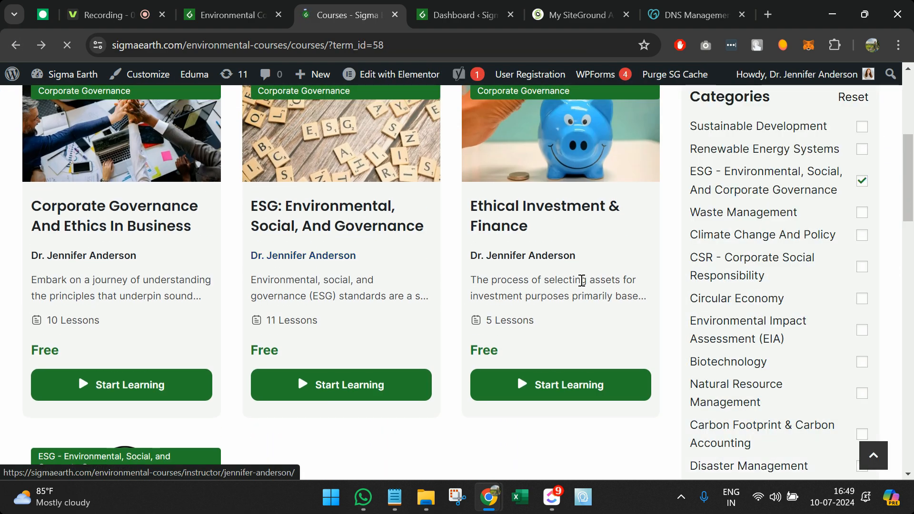
# Step: Add Biotechnology to the course category filter alongside ESG
pyautogui.click(862, 181)
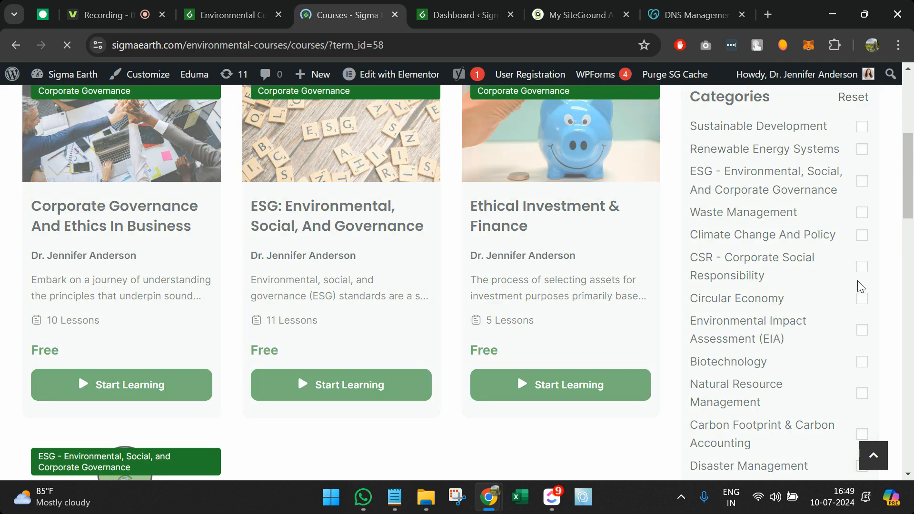
pyautogui.scroll(-2, 858, 284)
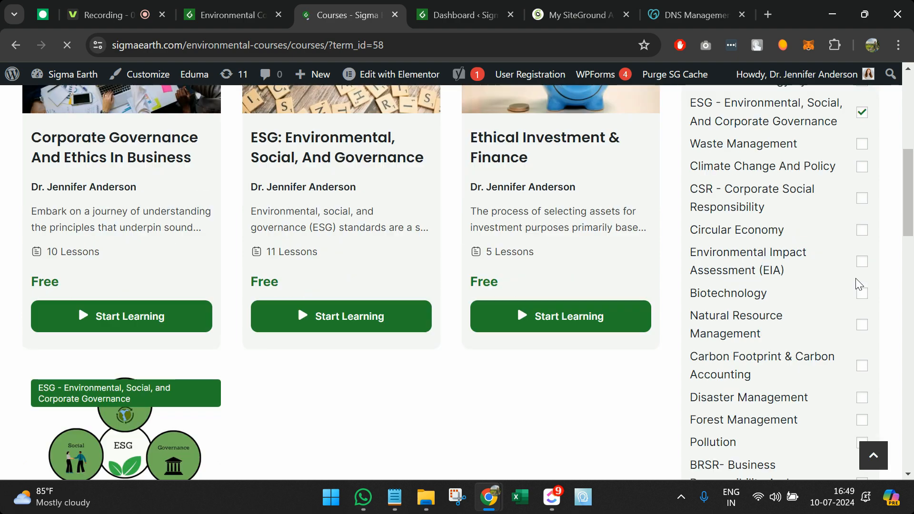
pyautogui.click(861, 294)
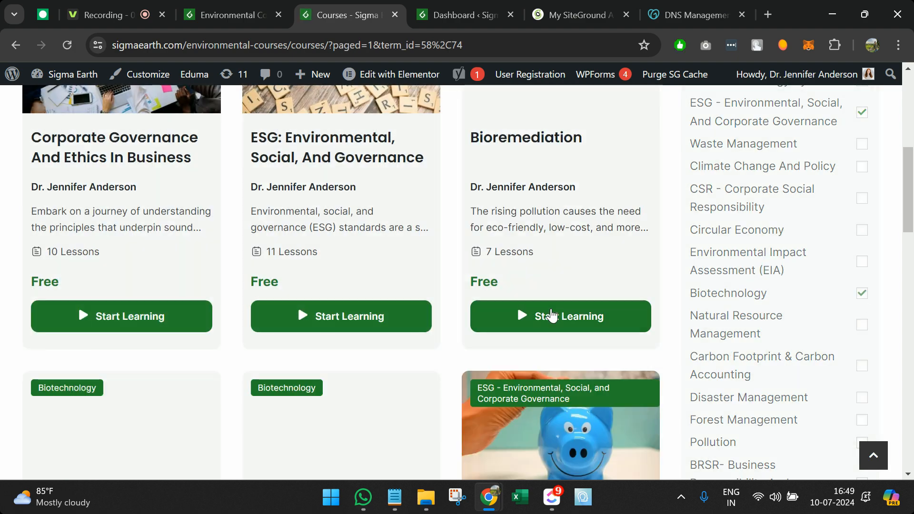
# Step: Start the free Bioremediation course from its course page
pyautogui.click(547, 316)
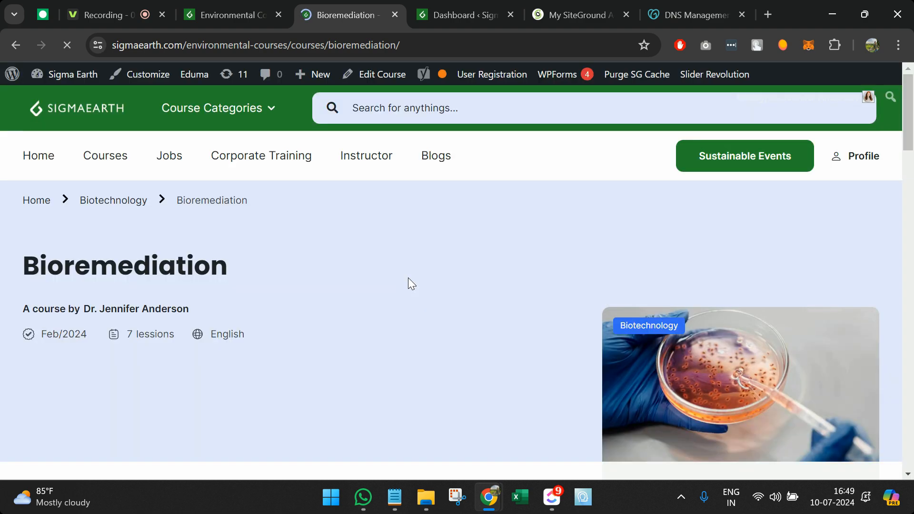
pyautogui.scroll(-5, 410, 281)
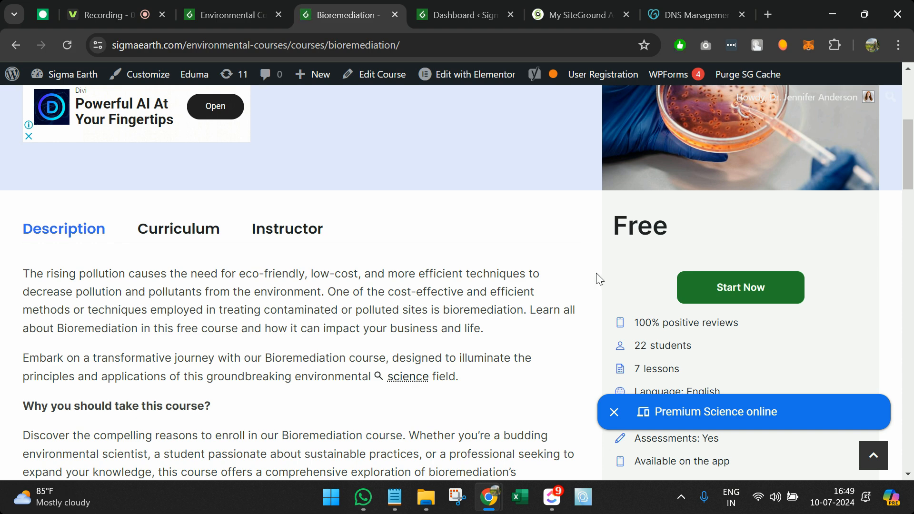
pyautogui.click(717, 292)
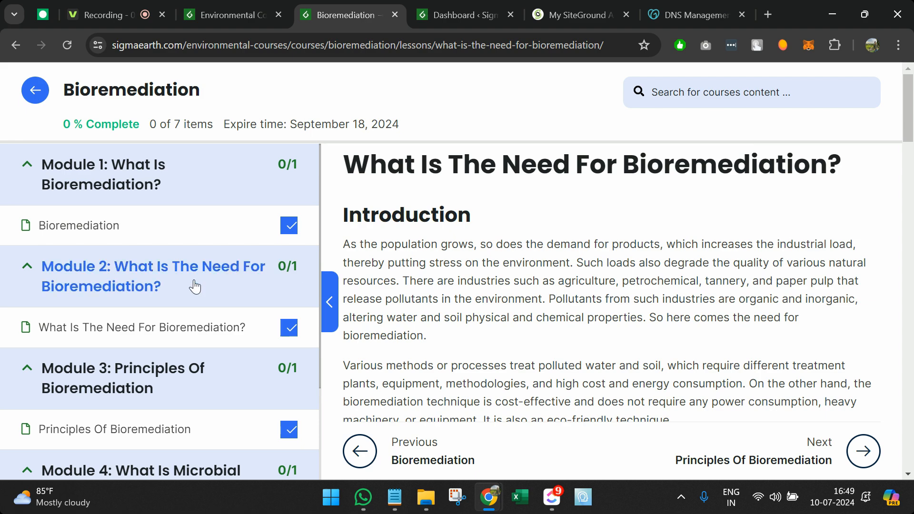
# Step: Read through the lesson 'What Is The Need For Bioremediation?' and mark it complete
pyautogui.scroll(-6, 195, 286)
pyautogui.scroll(-5, 194, 286)
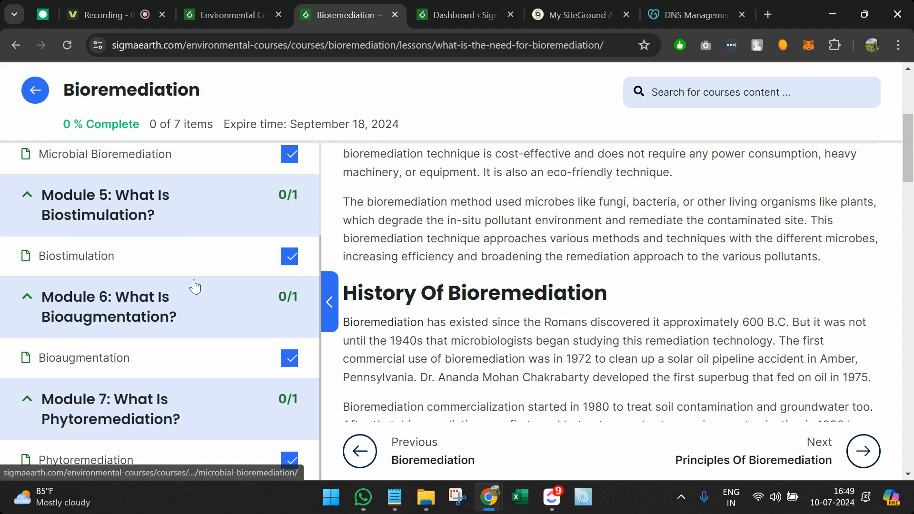
pyautogui.scroll(6, 195, 286)
pyautogui.scroll(5, 397, 225)
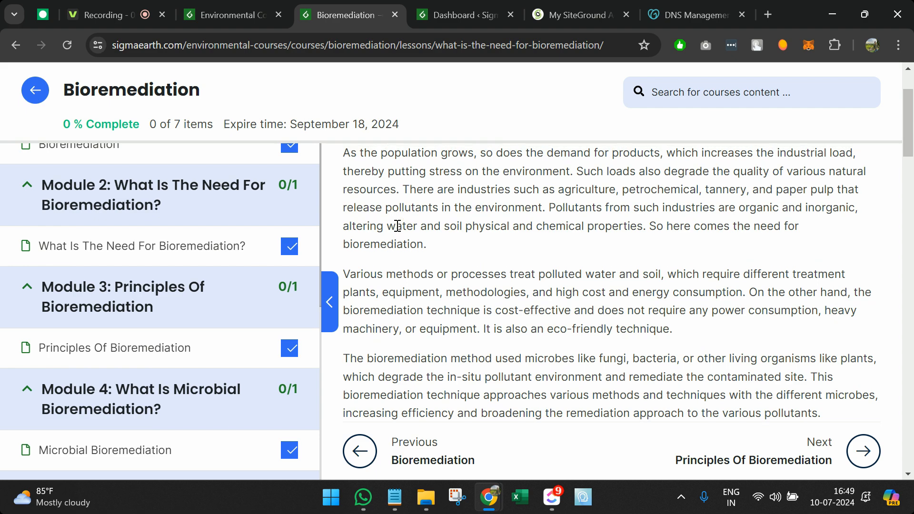
pyautogui.scroll(2, 245, 234)
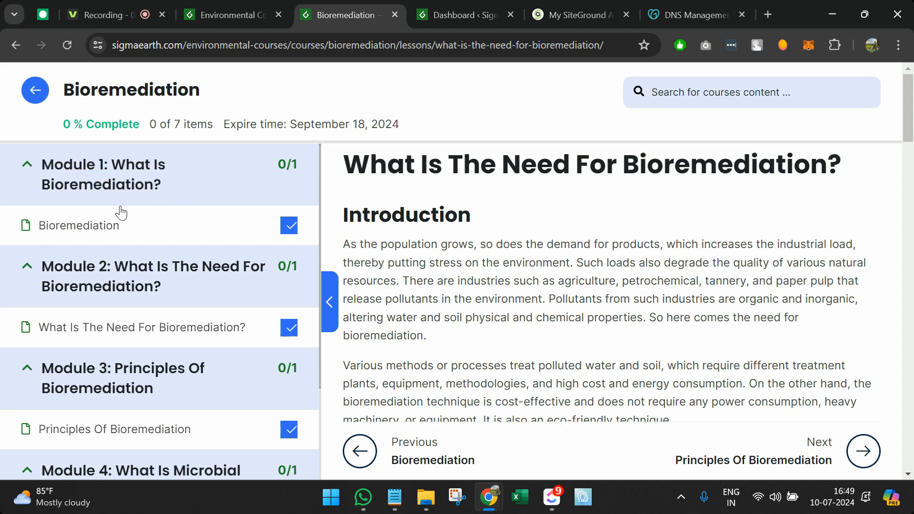
pyautogui.scroll(-5, 450, 286)
pyautogui.scroll(-15, 451, 287)
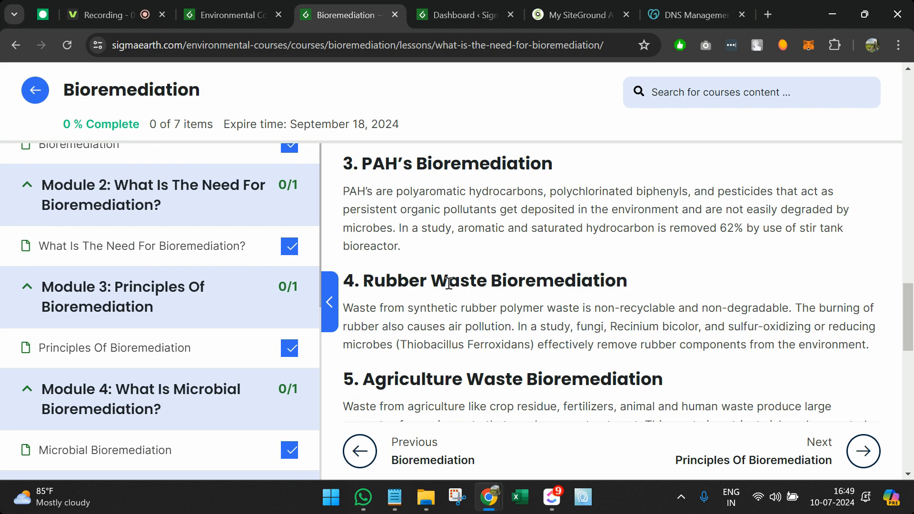
pyautogui.scroll(-15, 449, 284)
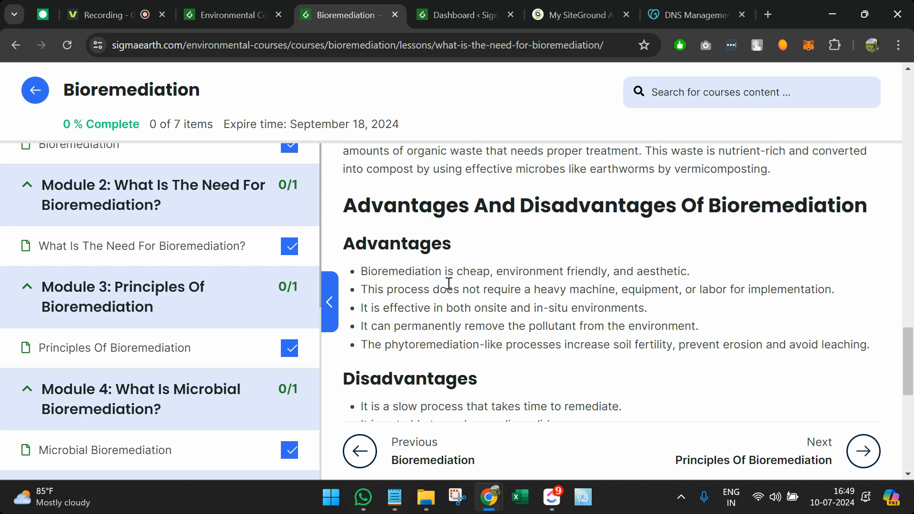
pyautogui.scroll(8, 450, 284)
pyautogui.scroll(10, 449, 283)
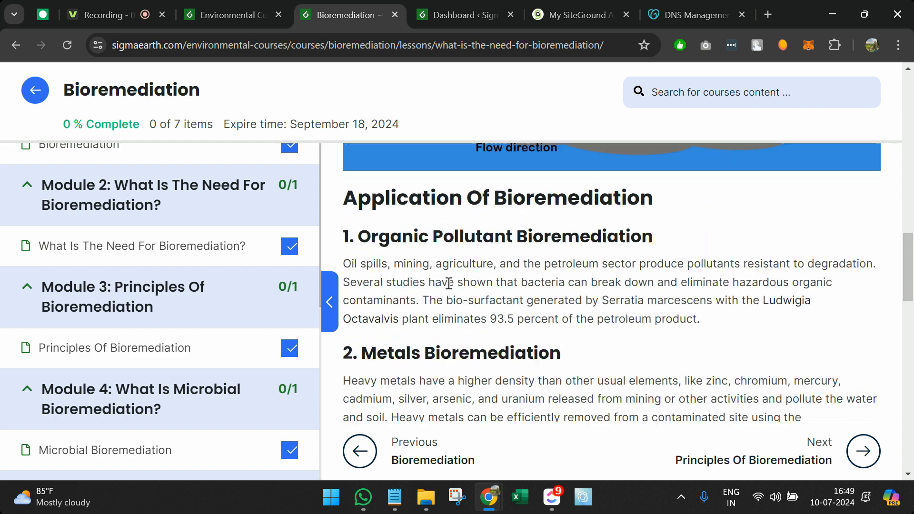
pyautogui.scroll(-14, 450, 224)
pyautogui.scroll(-4, 460, 250)
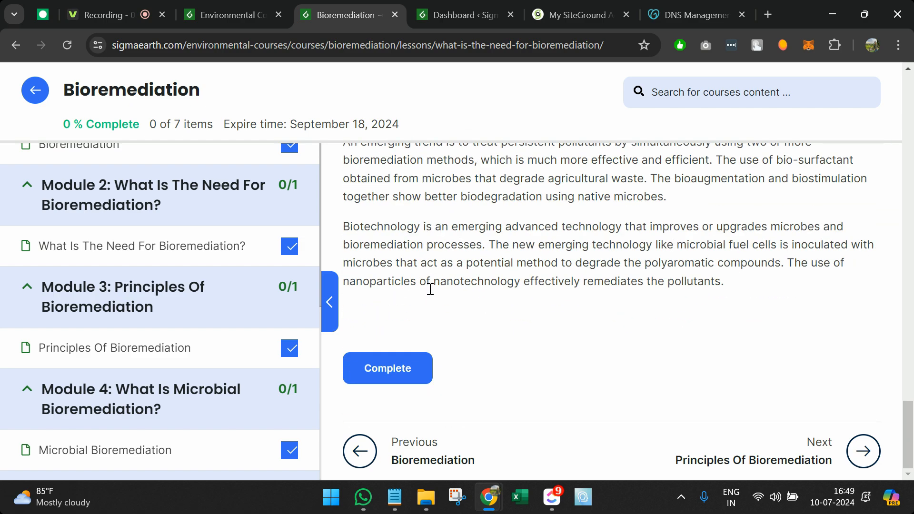
pyautogui.click(402, 366)
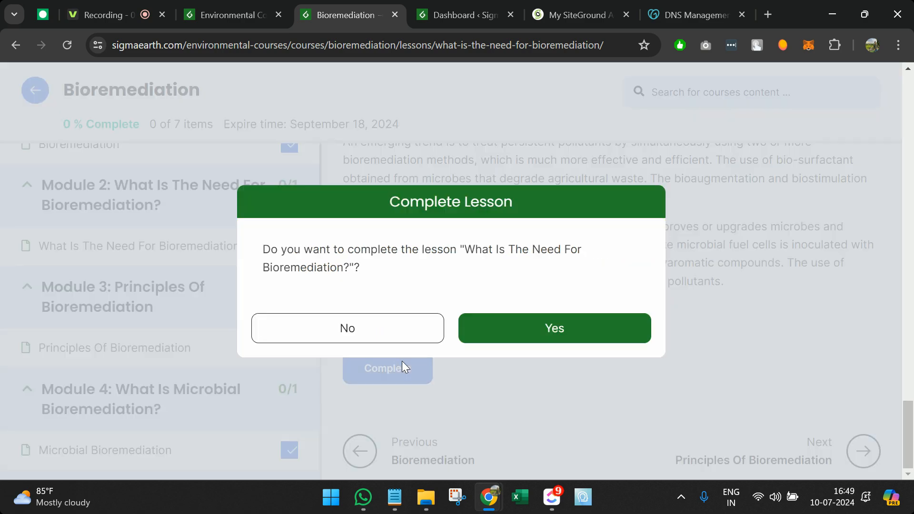
pyautogui.click(549, 330)
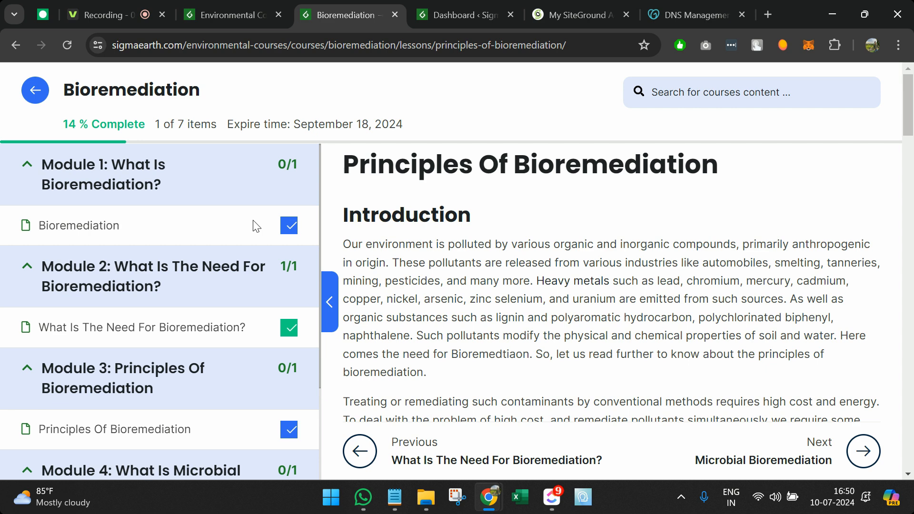
# Step: Check the course's 14% progress, then return to the Environmental Courses tab
pyautogui.scroll(-1, 214, 300)
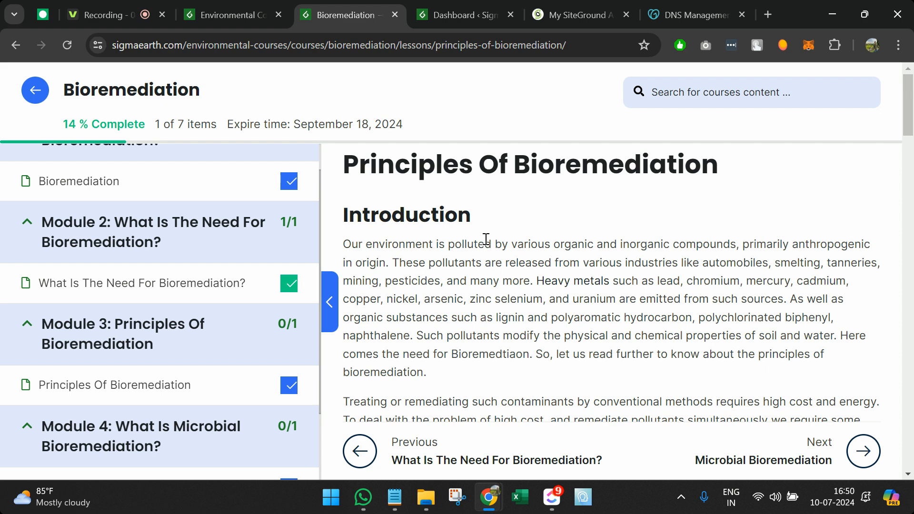
pyautogui.scroll(1, 210, 174)
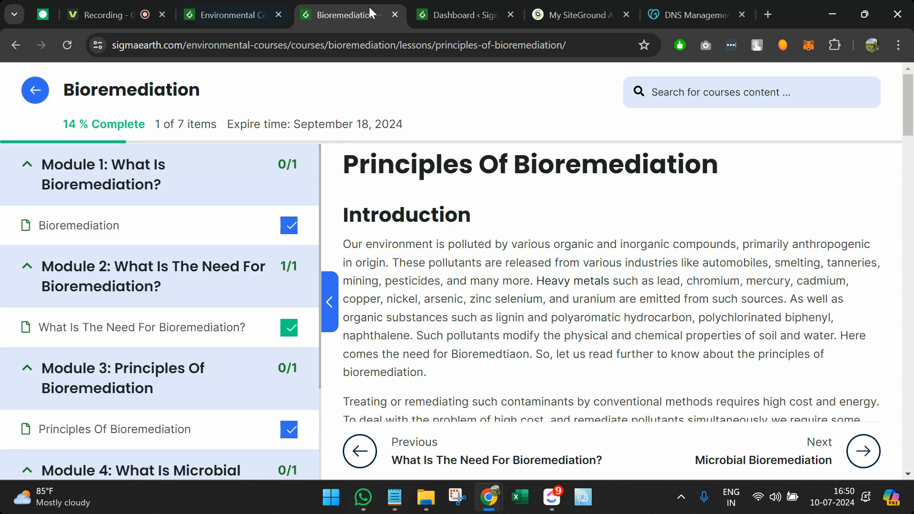
pyautogui.click(228, 7)
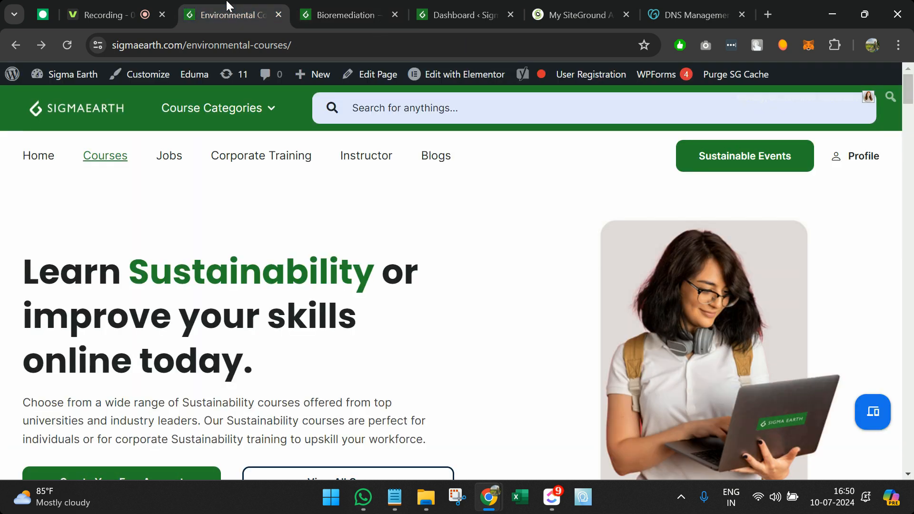
# Step: Bring up the Notepad LMS notes, select the entire four-step list, and minimize Notepad
pyautogui.click(395, 497)
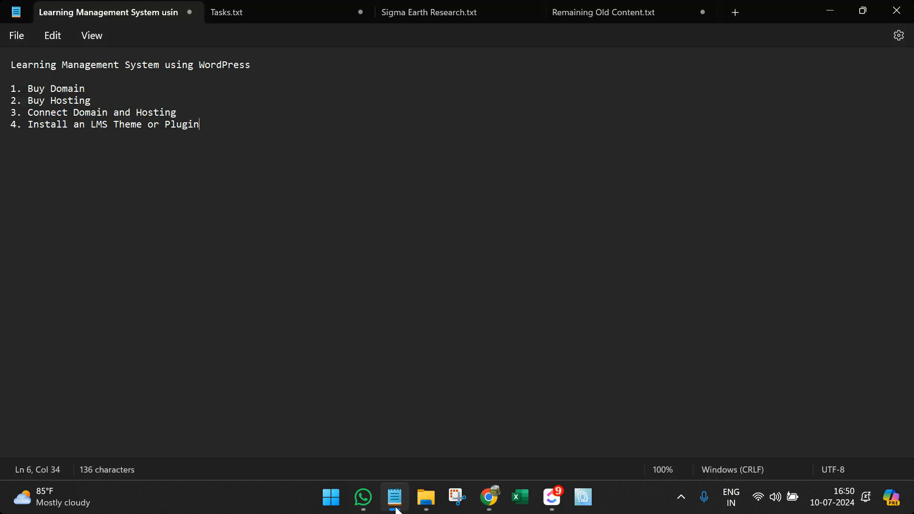
pyautogui.moveTo(239, 127); pyautogui.dragTo(3, 62)
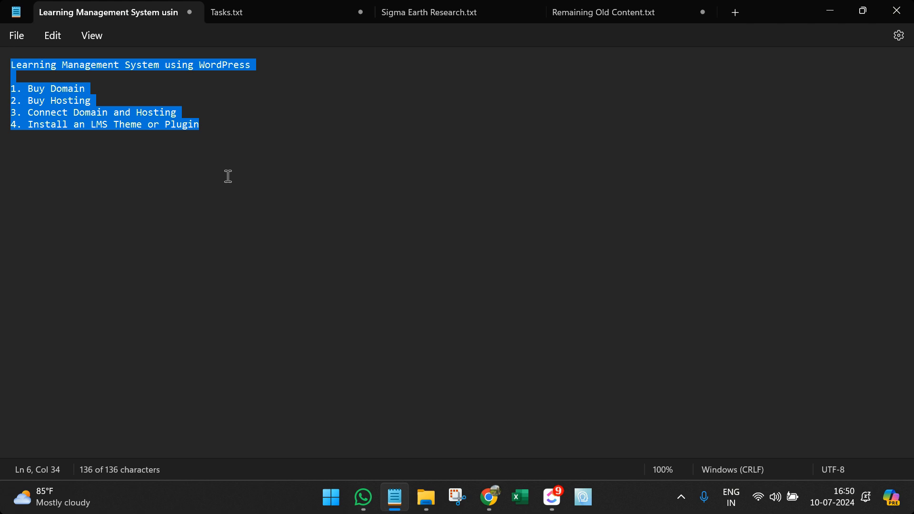
pyautogui.click(832, 6)
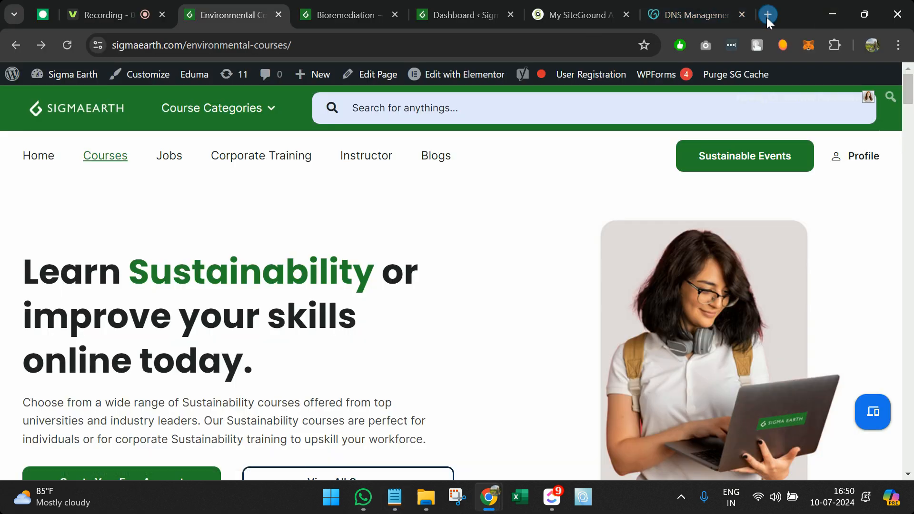
# Step: Open GoDaddy in a new tab and search for the domain 'Imsfordemo'
pyautogui.click(766, 14)
pyautogui.write('goda')
pyautogui.press('Return')
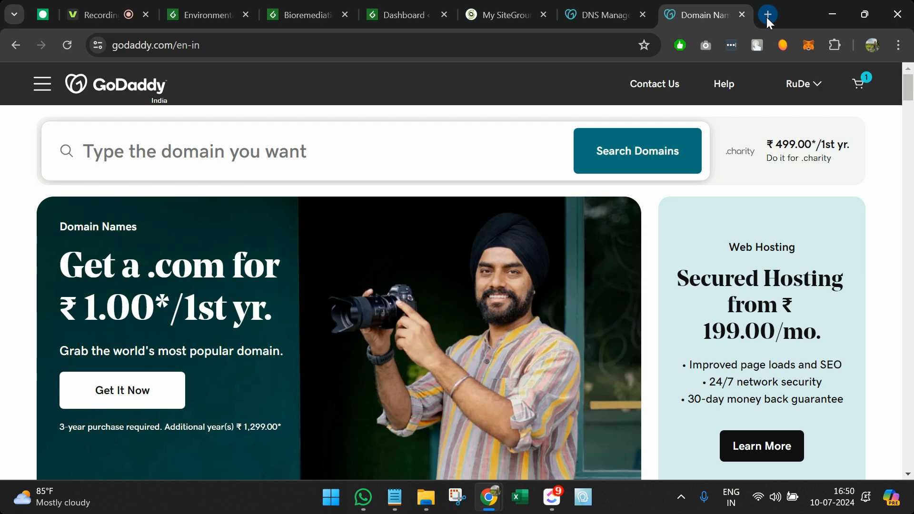
pyautogui.click(332, 149)
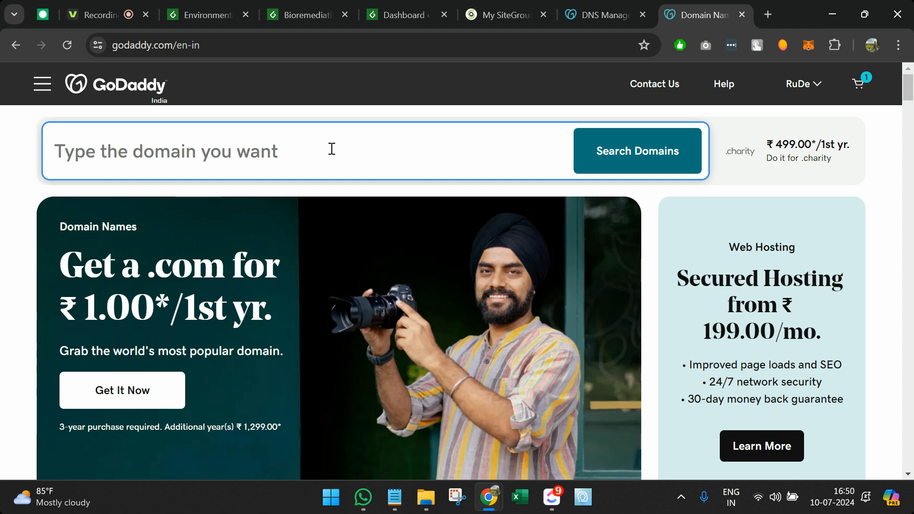
pyautogui.write('Ims')
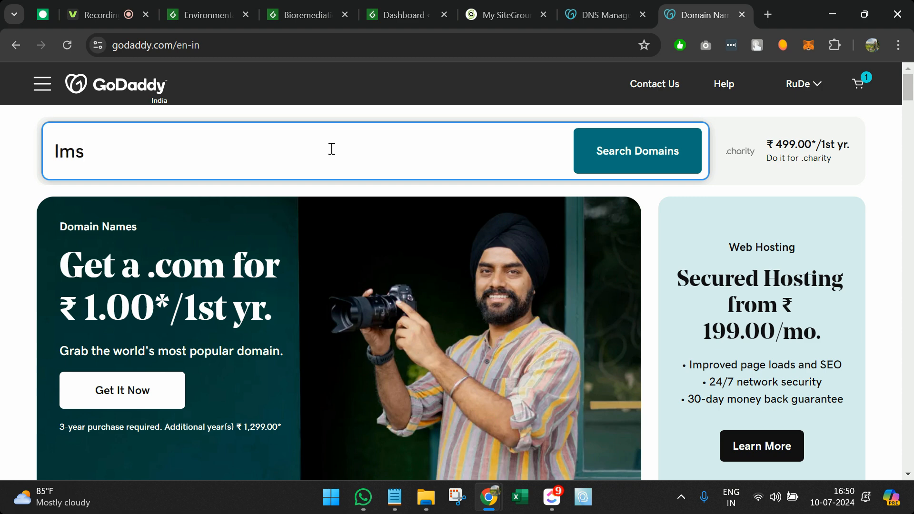
pyautogui.write('fordemo')
pyautogui.press('Return')
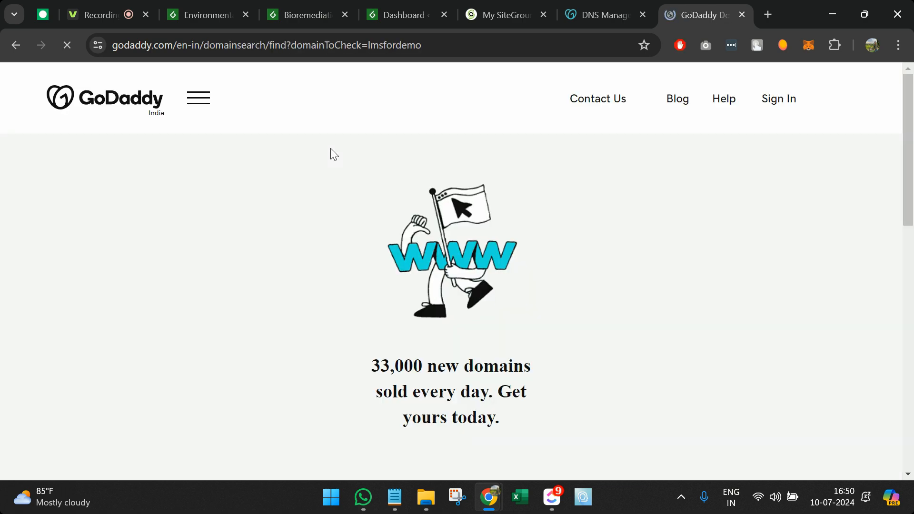
pyautogui.scroll(-1, 333, 153)
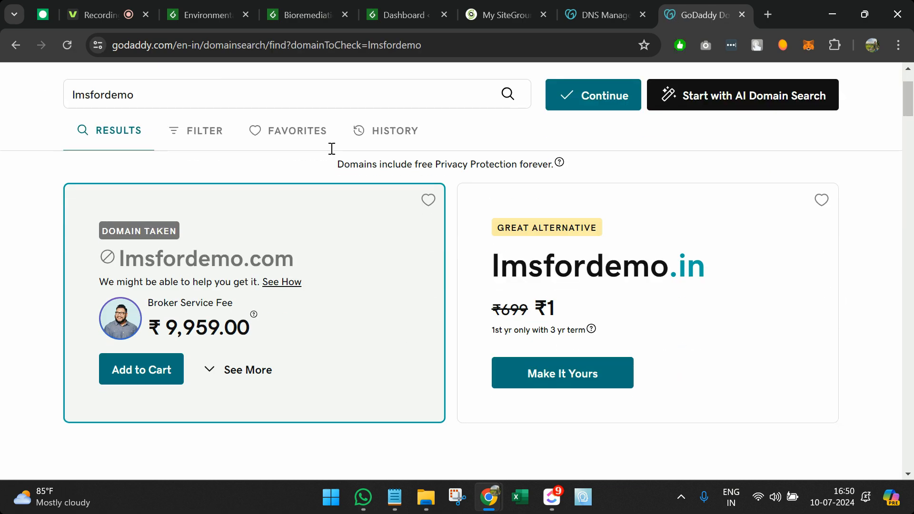
# Step: Add the suggested lmsfordemo.in domain to the cart and continue to registration
pyautogui.doubleClick(561, 270)
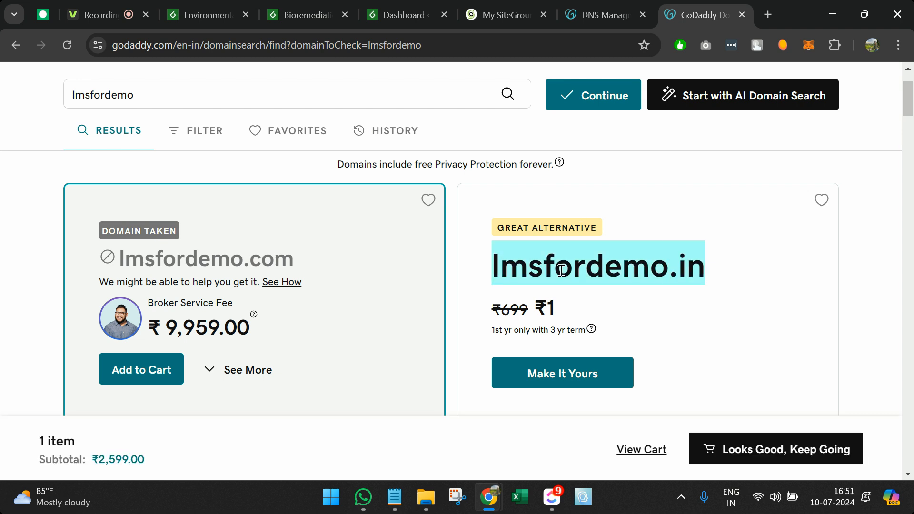
pyautogui.click(572, 372)
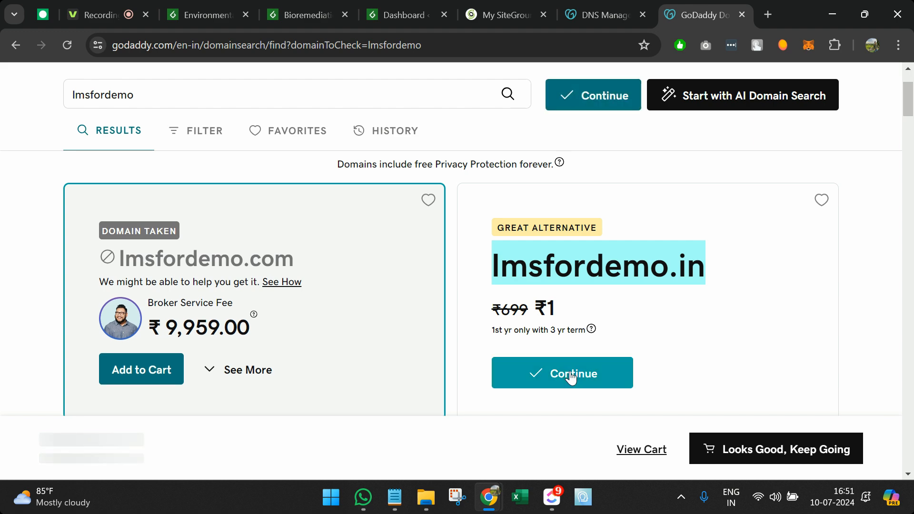
pyautogui.scroll(-2, 667, 295)
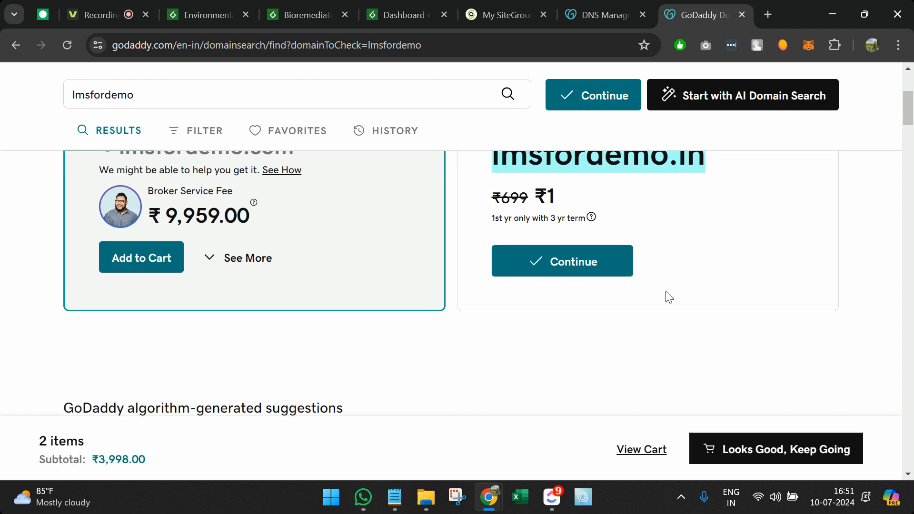
pyautogui.click(594, 286)
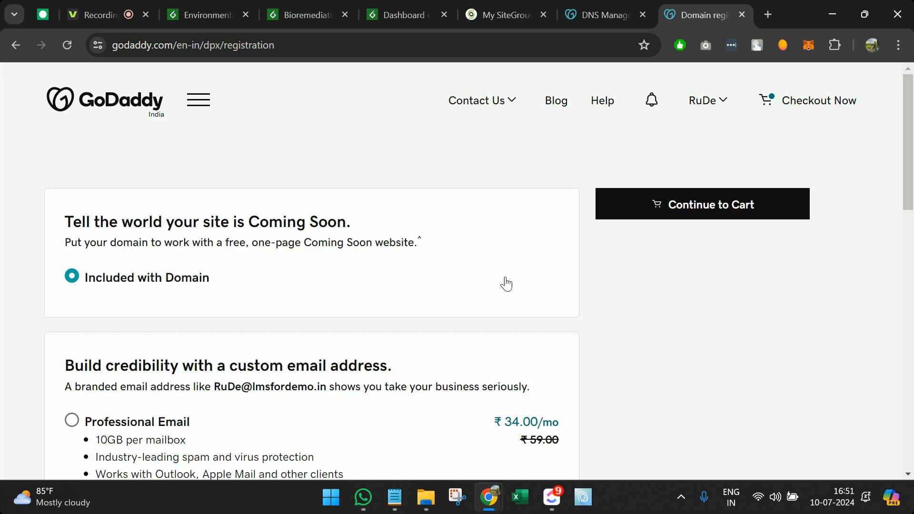
pyautogui.scroll(-5, 498, 283)
pyautogui.scroll(5, 493, 284)
# Step: Open the cart and review the .com term options, keeping 3 Years at ₹2,599.00
pyautogui.click(704, 218)
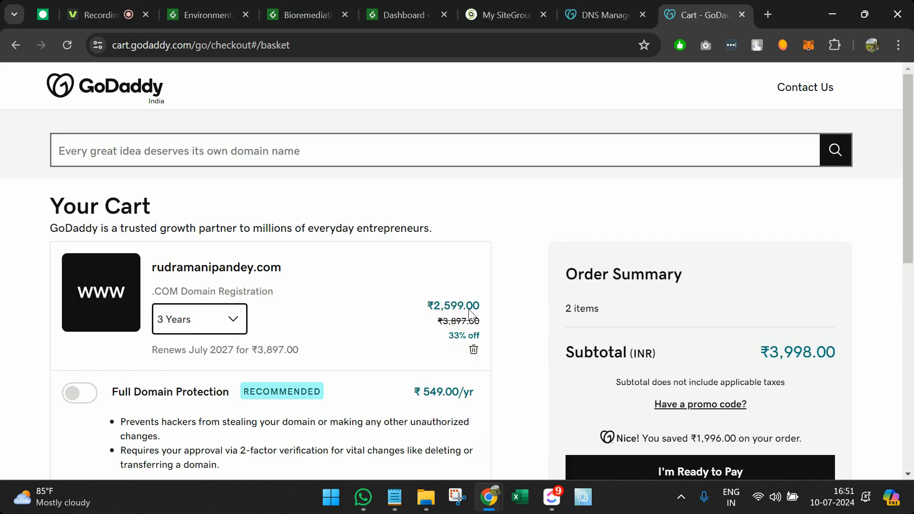
pyautogui.click(236, 326)
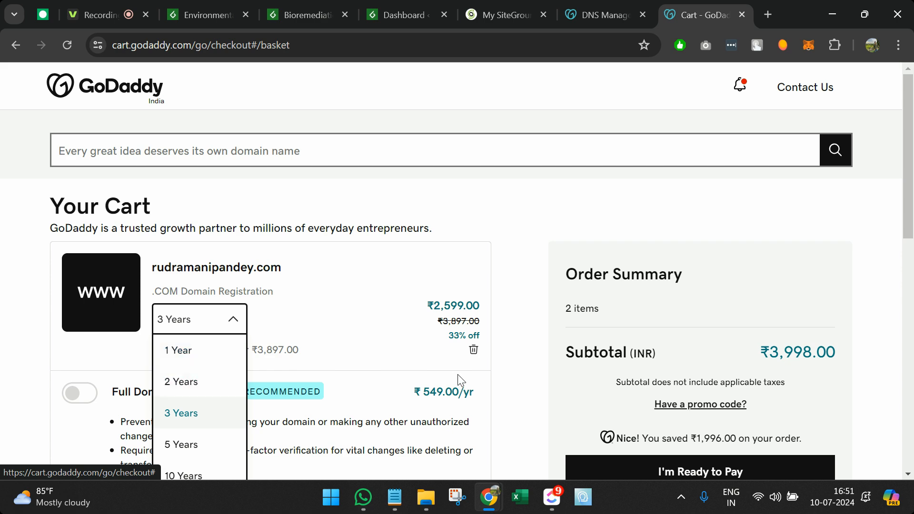
pyautogui.click(531, 358)
pyautogui.scroll(-1, 579, 390)
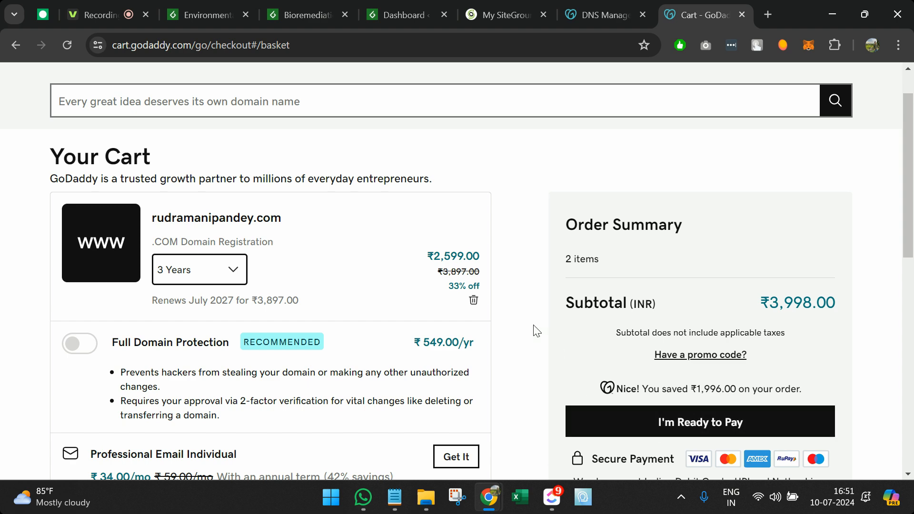
pyautogui.scroll(1, 537, 331)
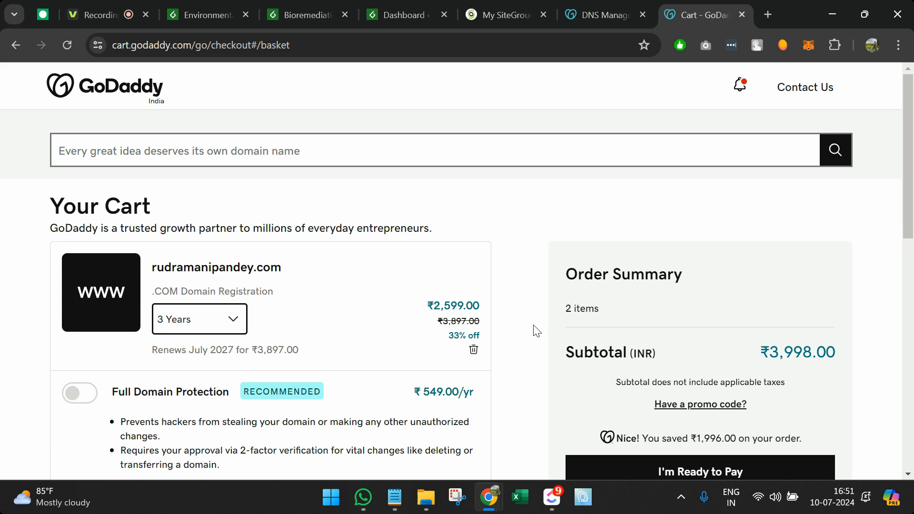
pyautogui.click(437, 48)
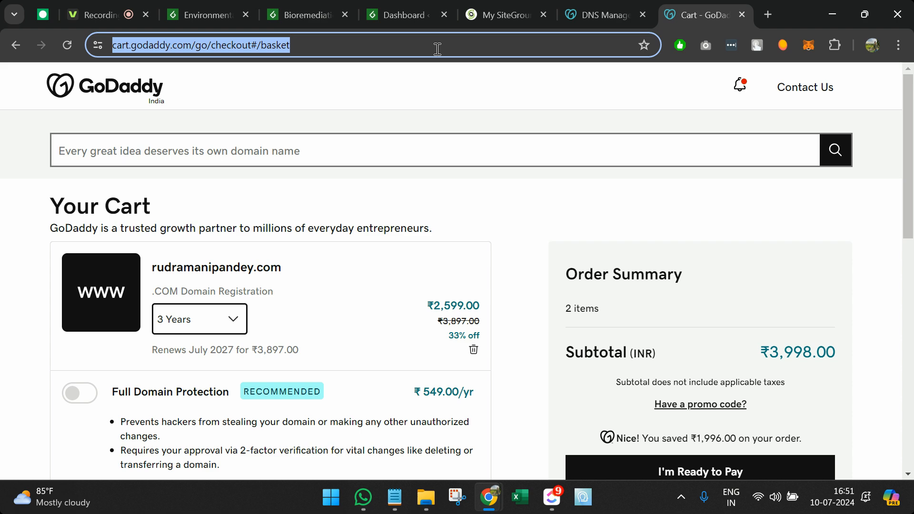
# Step: Load siteground.com and go to its WordPress Hosting page
pyautogui.write('siteground.com')
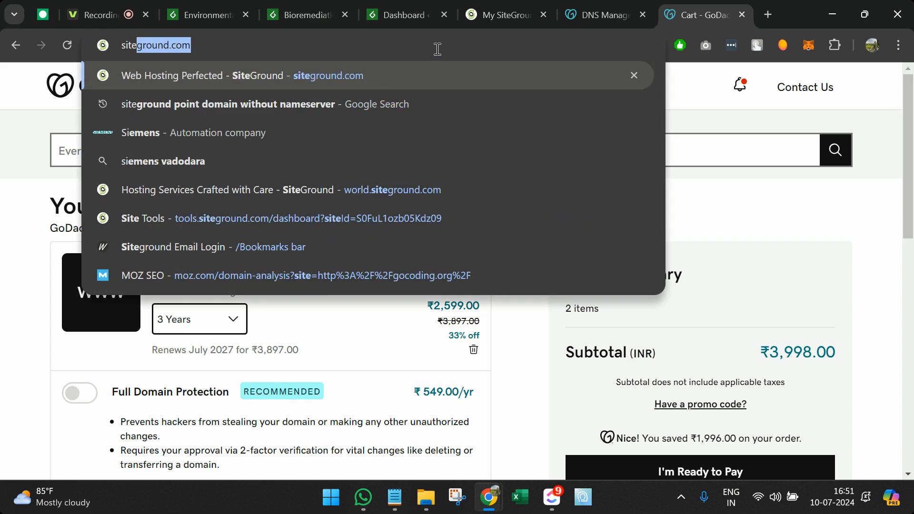
pyautogui.press('Return')
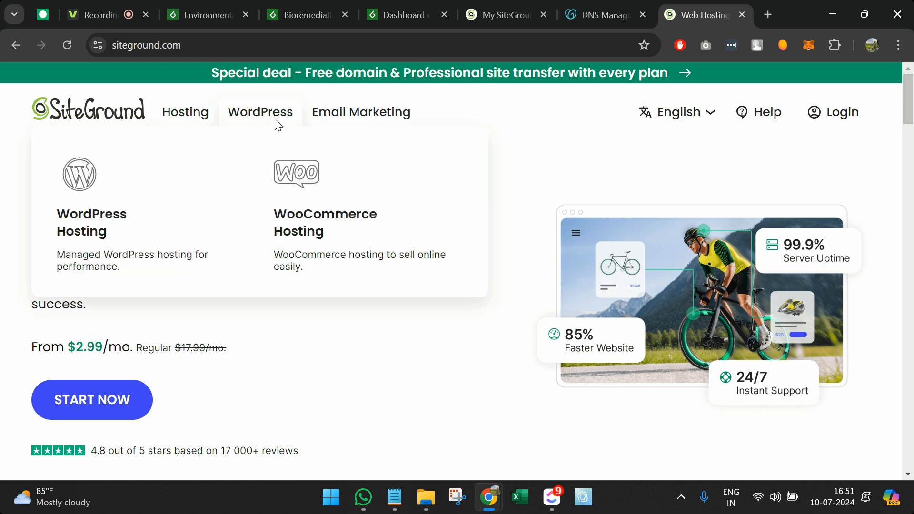
pyautogui.moveTo(166, 122)
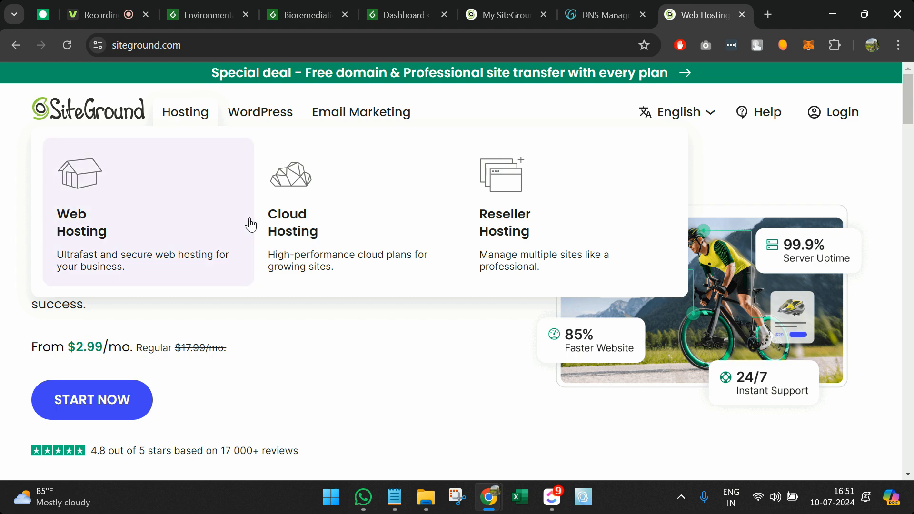
pyautogui.moveTo(249, 115)
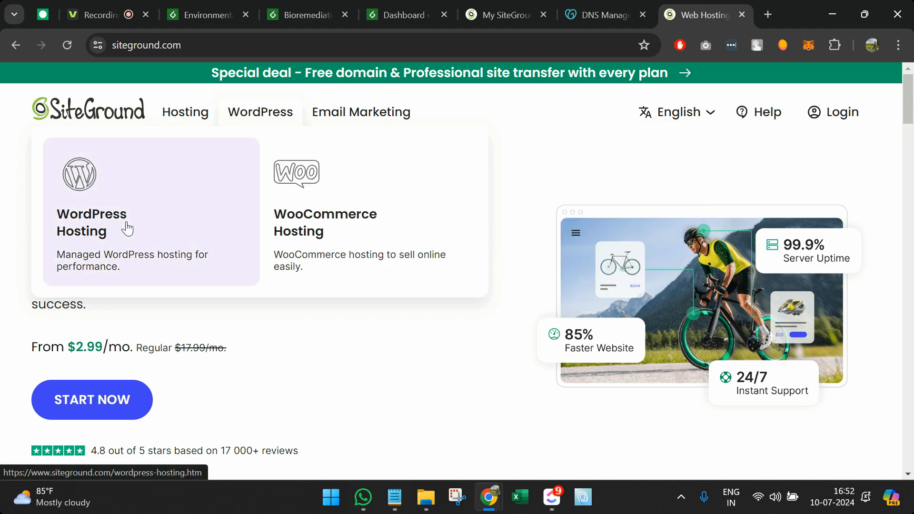
pyautogui.click(127, 248)
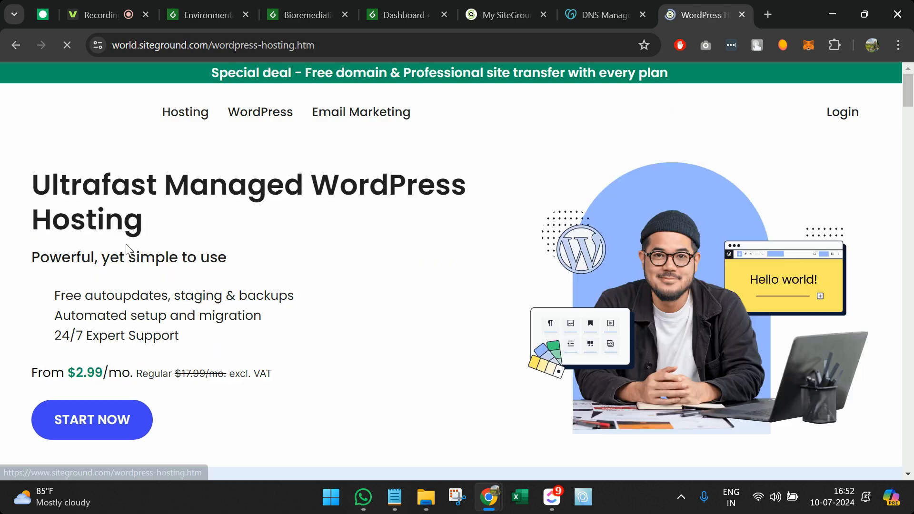
# Step: Order the StartUp plan and review its $215.88 payment summary for 12 months
pyautogui.scroll(-10, 262, 342)
pyautogui.scroll(-7, 262, 347)
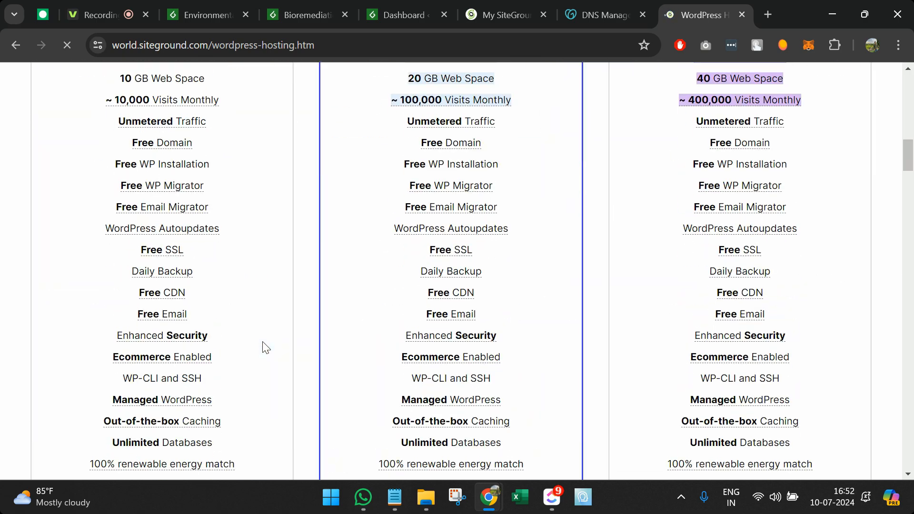
pyautogui.scroll(6, 262, 348)
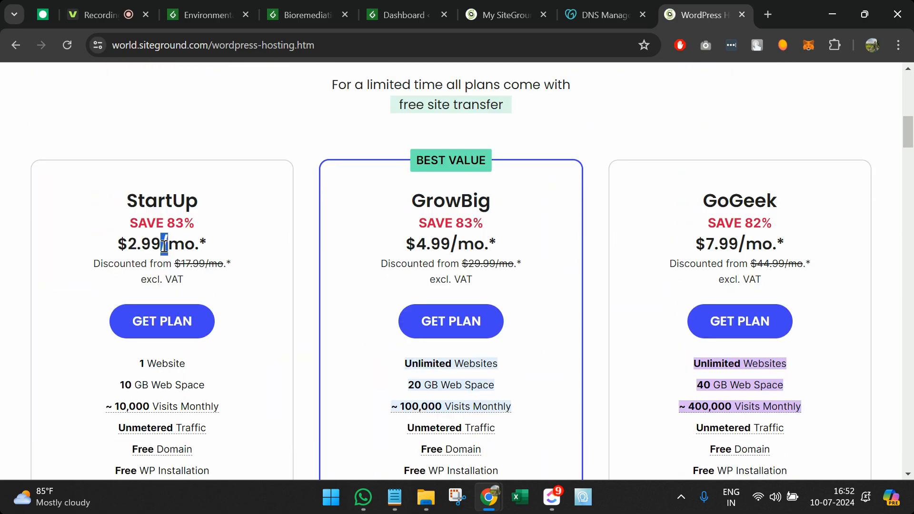
pyautogui.tripleClick(165, 242)
pyautogui.click(179, 316)
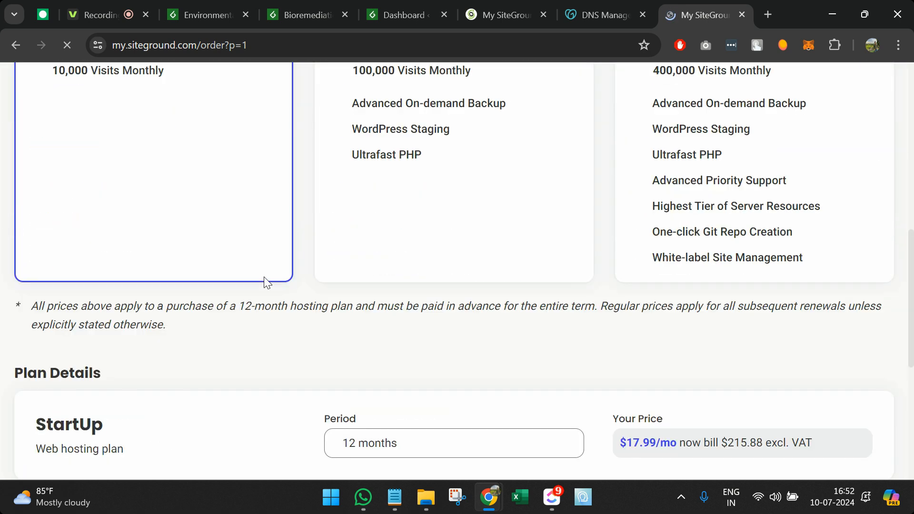
pyautogui.scroll(-9, 263, 276)
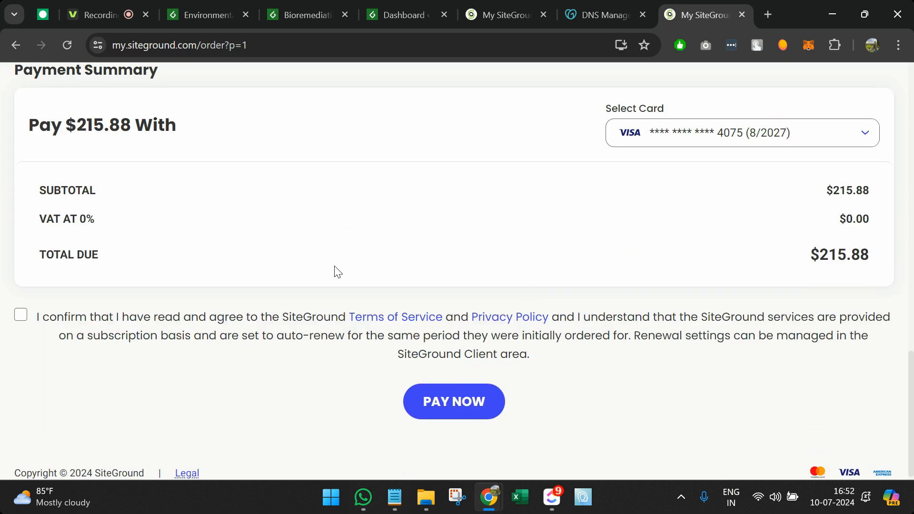
pyautogui.scroll(2, 524, 243)
pyautogui.scroll(-2, 340, 252)
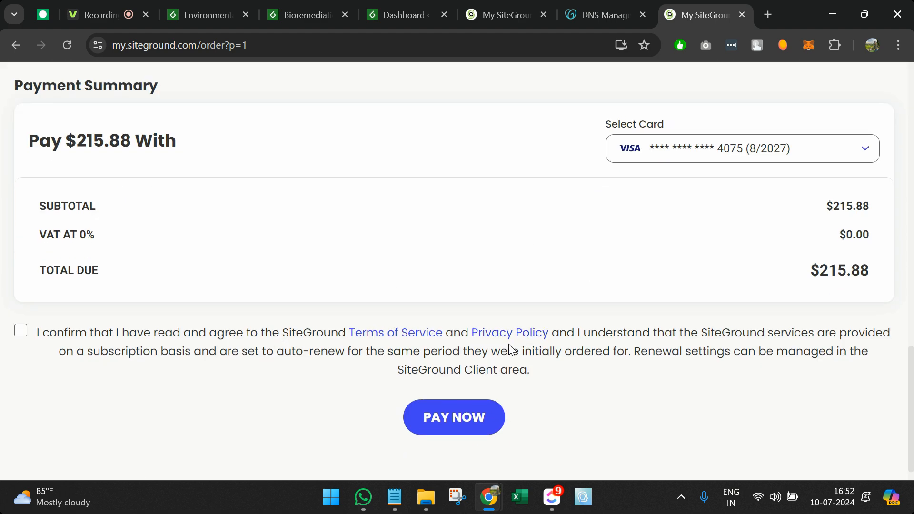
pyautogui.scroll(8, 501, 303)
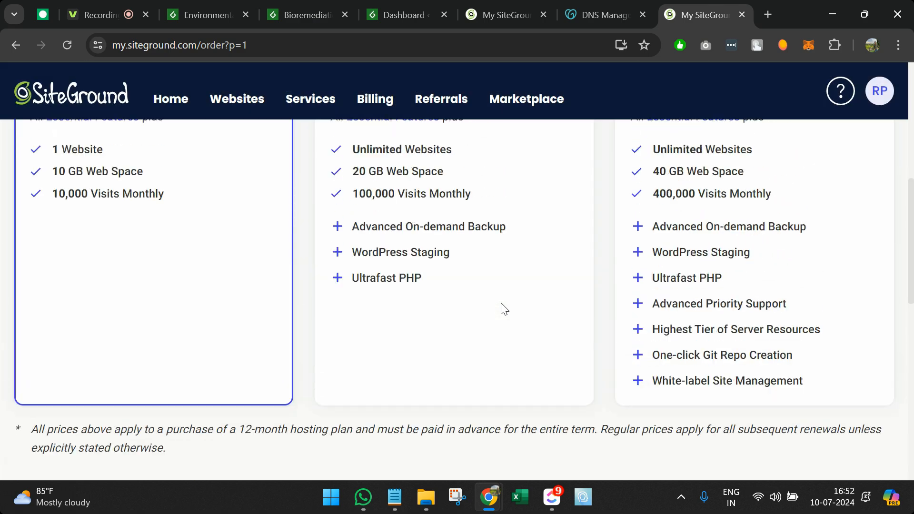
pyautogui.scroll(3, 503, 308)
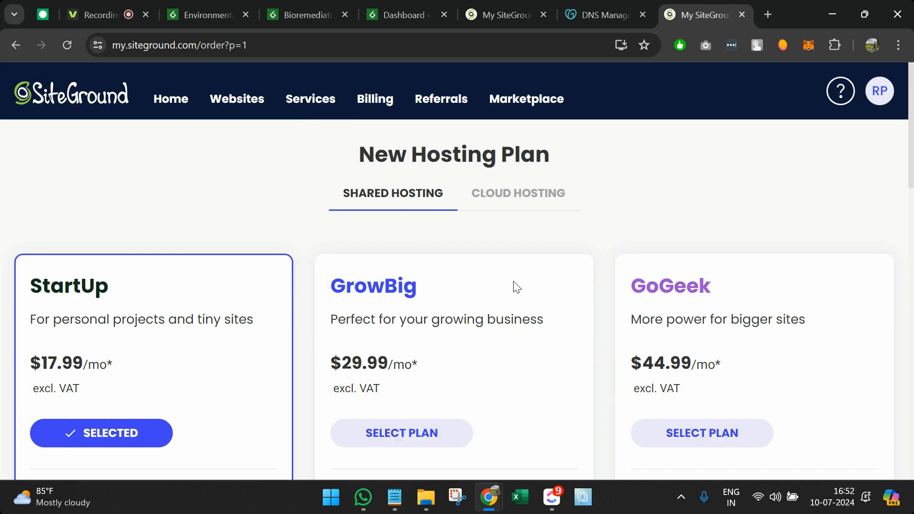
# Step: Drop the hosting order and bring GoDaddy's DNS page for sygmaearth.com forward
pyautogui.click(742, 15)
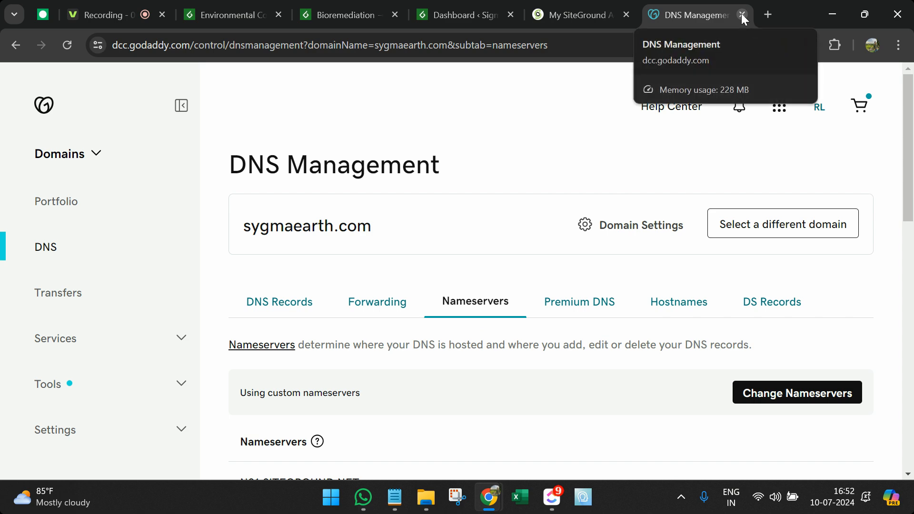
pyautogui.moveTo(662, 6); pyautogui.dragTo(566, 5)
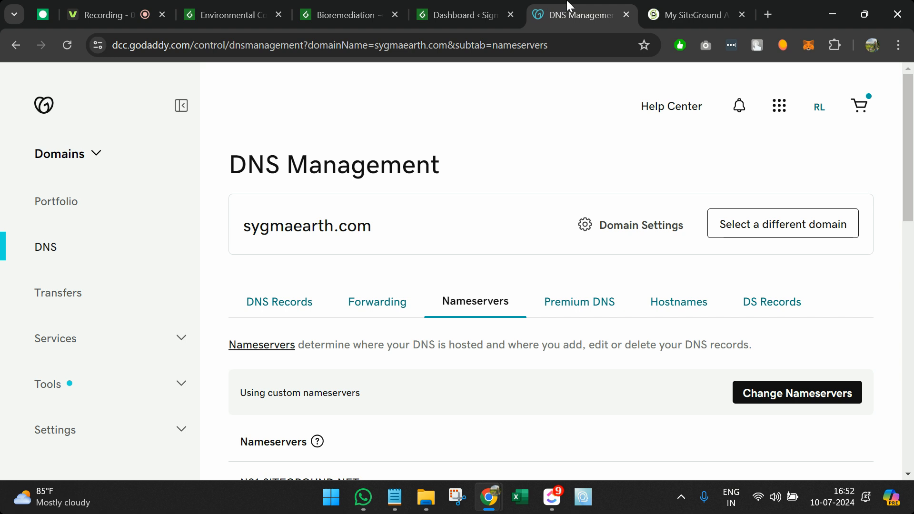
pyautogui.doubleClick(287, 229)
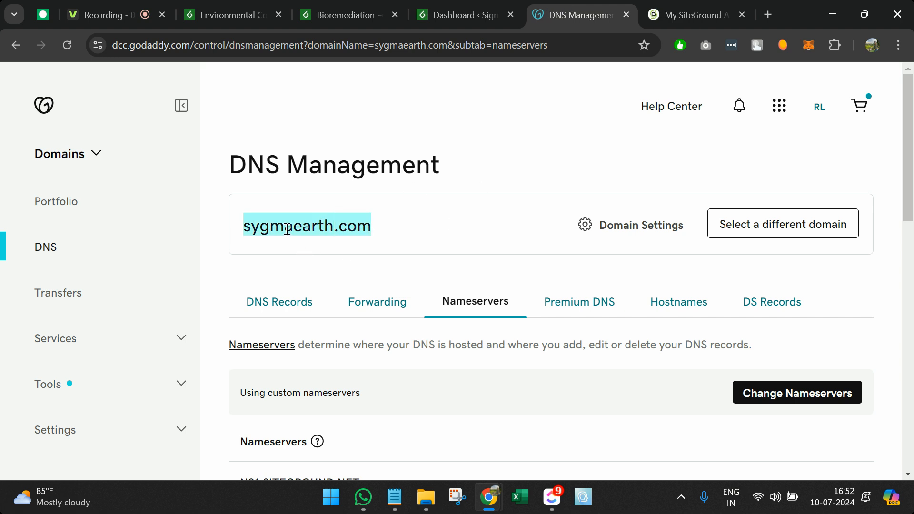
# Step: Confirm sygmaearth.com uses SiteGround nameservers, then return to the My SiteGround websites list
pyautogui.scroll(-1, 286, 229)
pyautogui.scroll(-1, 374, 282)
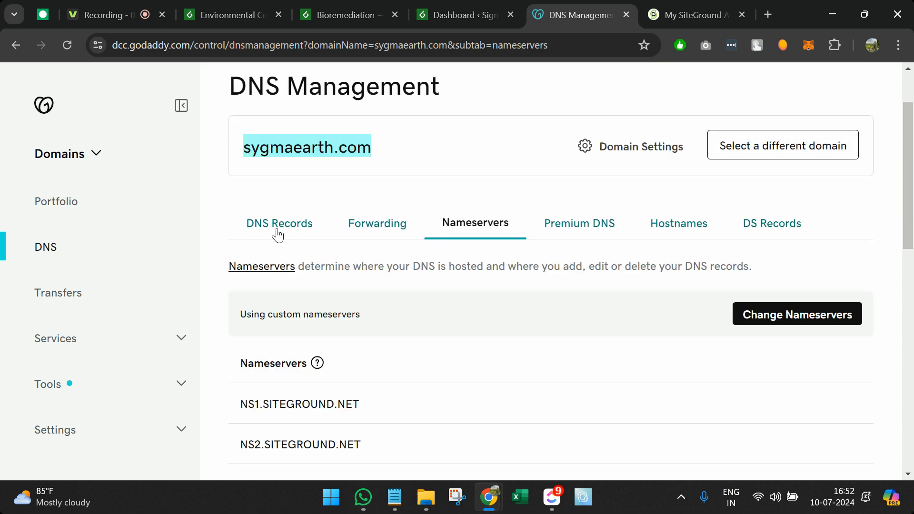
pyautogui.scroll(1, 465, 204)
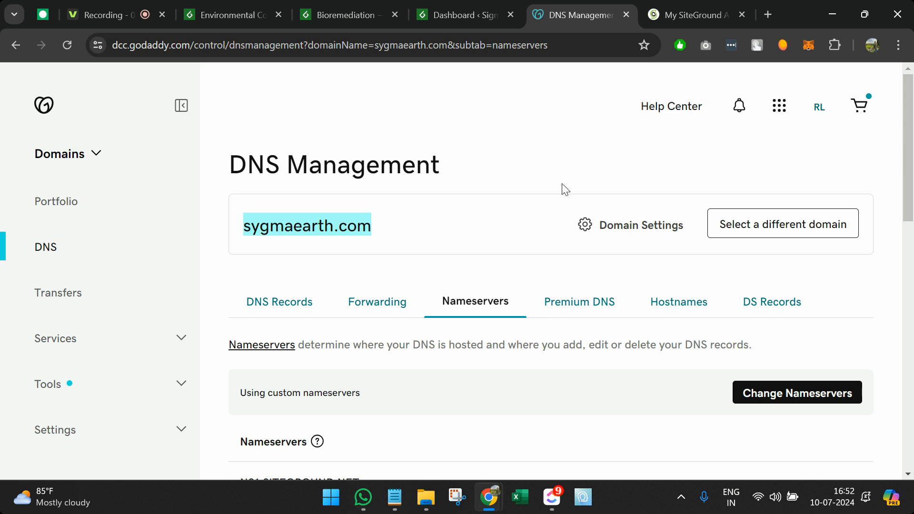
pyautogui.scroll(-1, 409, 314)
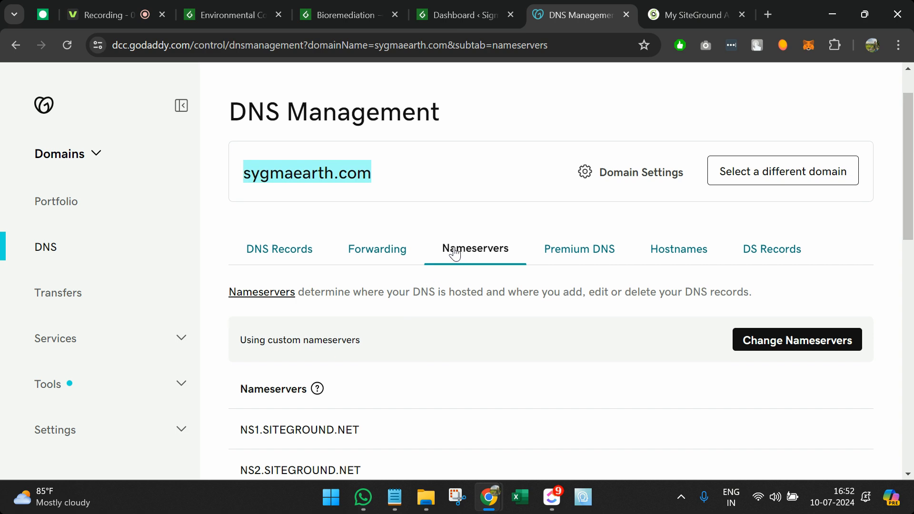
pyautogui.scroll(-1, 455, 255)
pyautogui.click(690, 9)
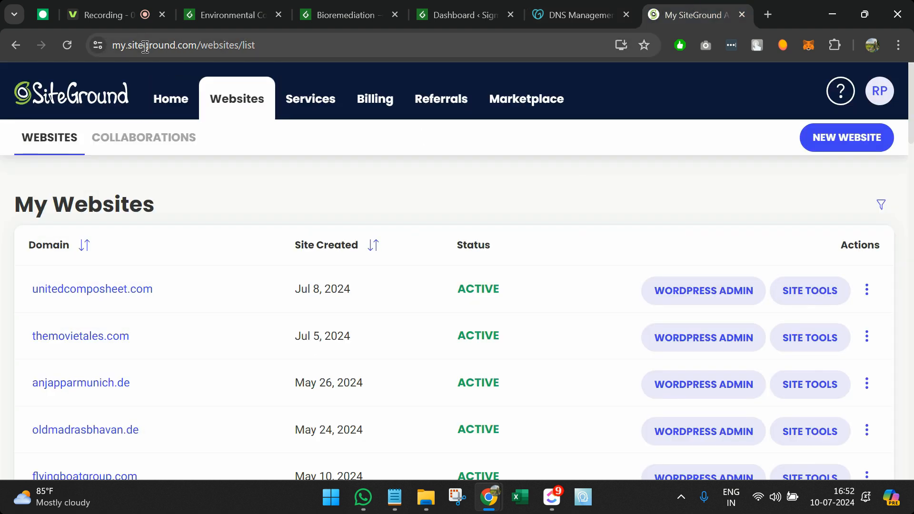
# Step: Start adding a new website and copy sygmaearth.com from GoDaddy's DNS page
pyautogui.click(837, 147)
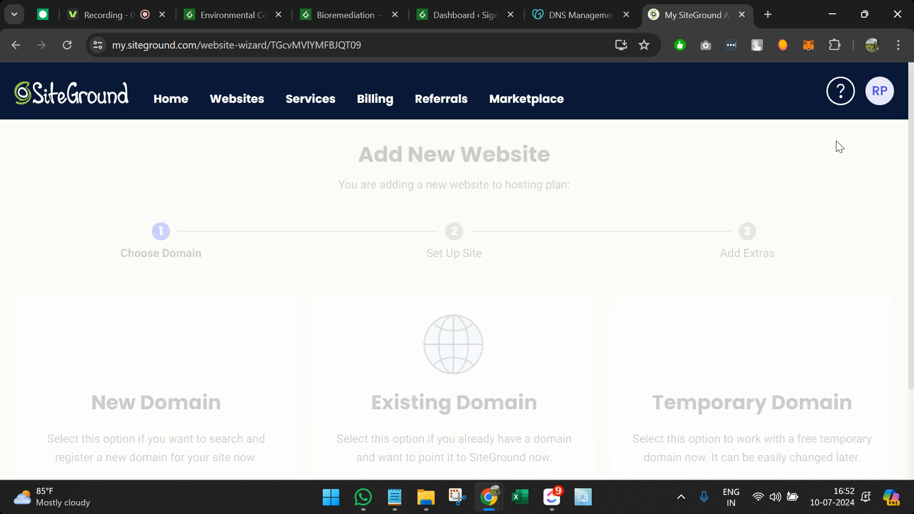
pyautogui.click(578, 15)
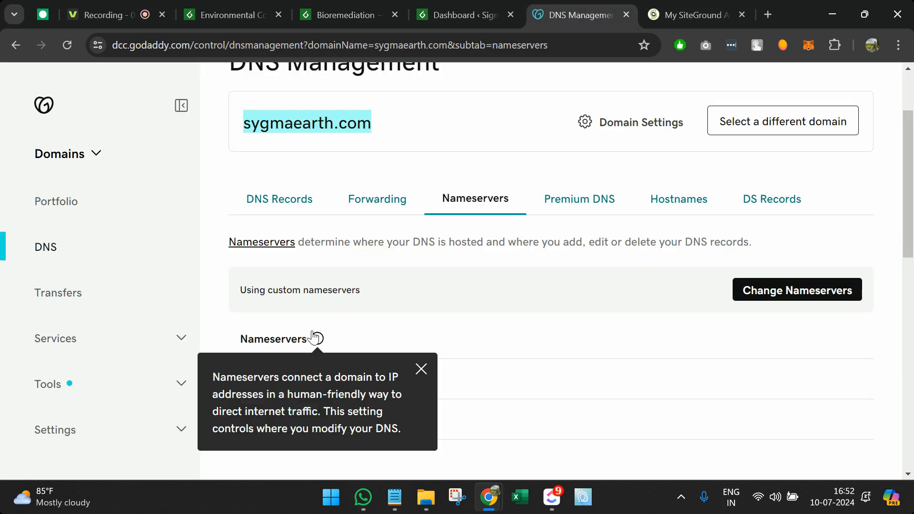
pyautogui.doubleClick(332, 125)
pyautogui.hotkey('ctrl', 'c')
pyautogui.click(668, 4)
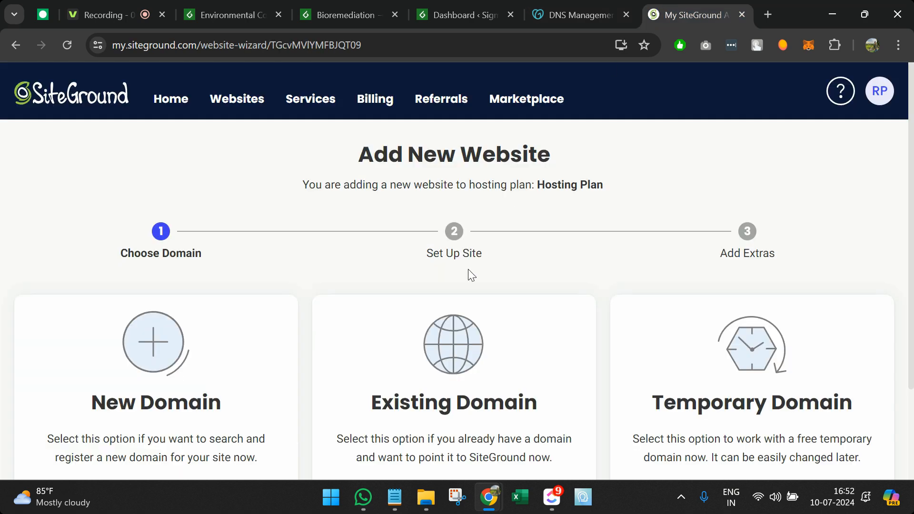
# Step: Choose Existing Domain, paste sygmaearth.com and continue to the Set Up Site step
pyautogui.scroll(-3, 467, 269)
pyautogui.click(456, 381)
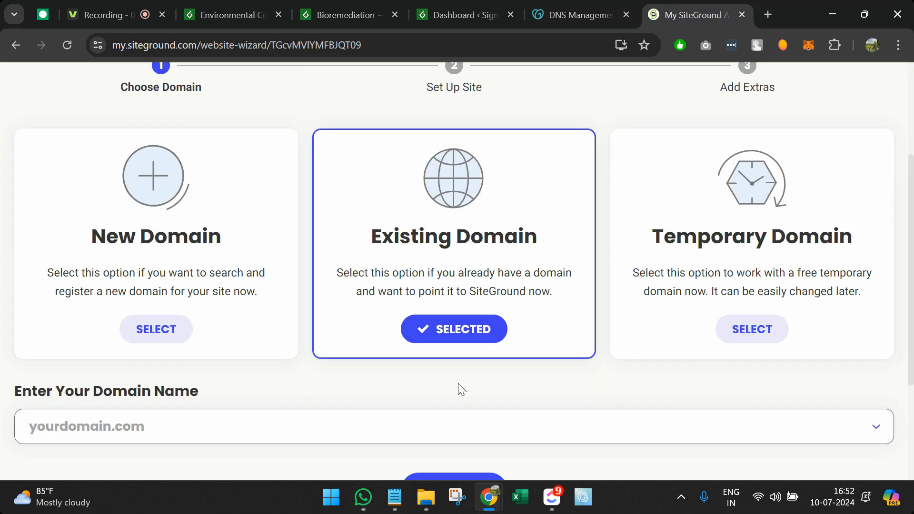
pyautogui.scroll(-1, 459, 387)
pyautogui.click(436, 369)
pyautogui.hotkey('ctrl', 'v')
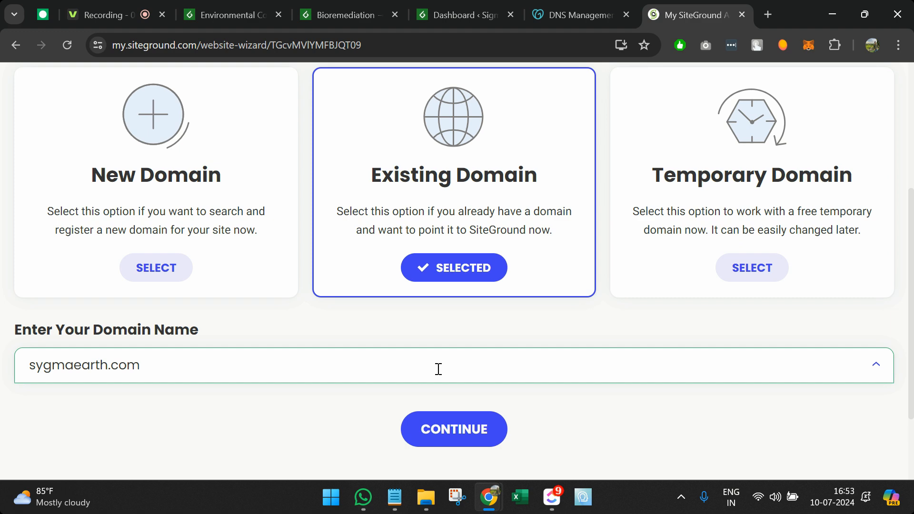
pyautogui.click(448, 421)
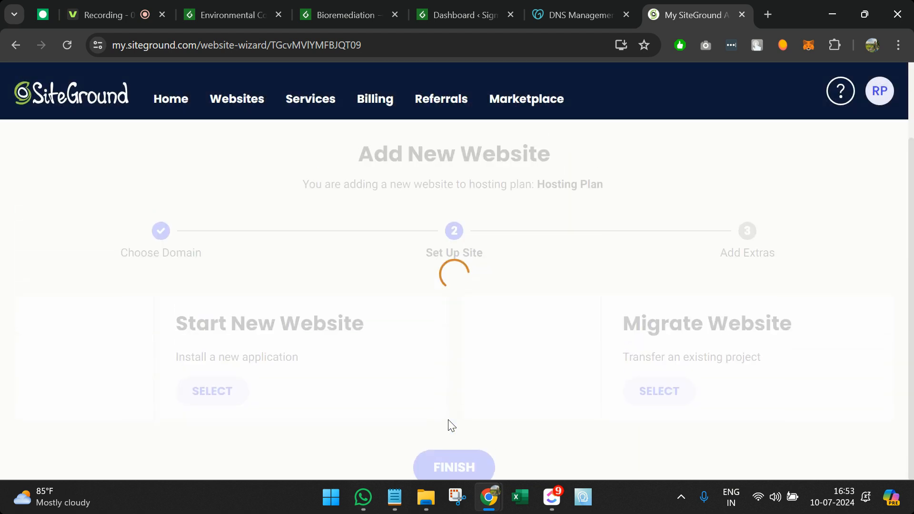
pyautogui.scroll(-1, 449, 424)
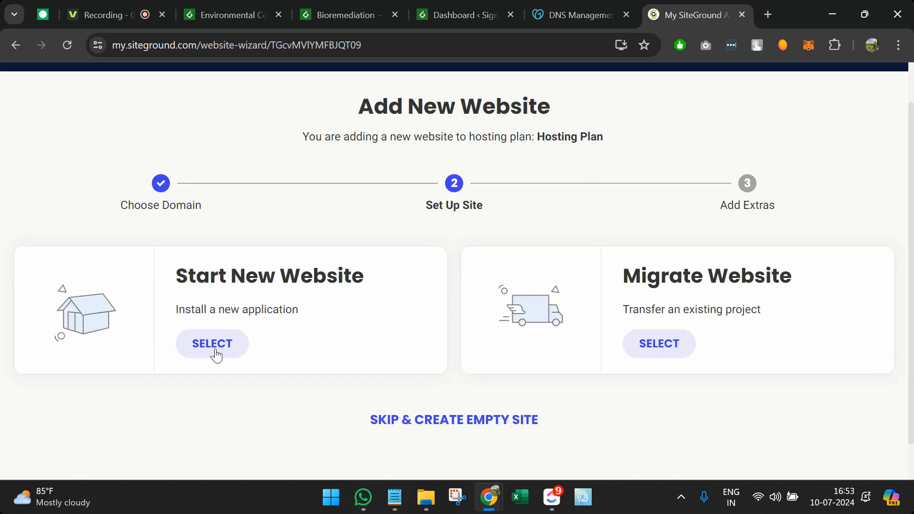
# Step: Start a new website with WordPress chosen as its application
pyautogui.click(216, 354)
pyautogui.scroll(-4, 275, 379)
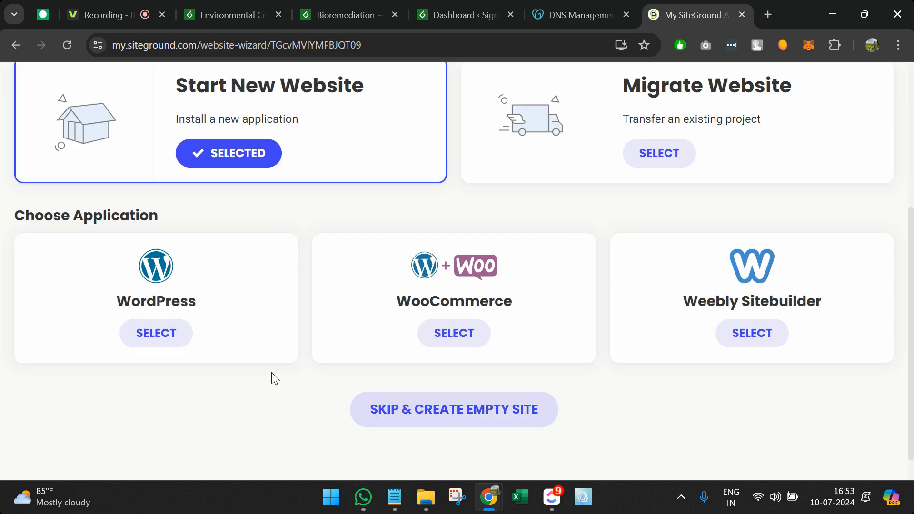
pyautogui.scroll(-1, 271, 377)
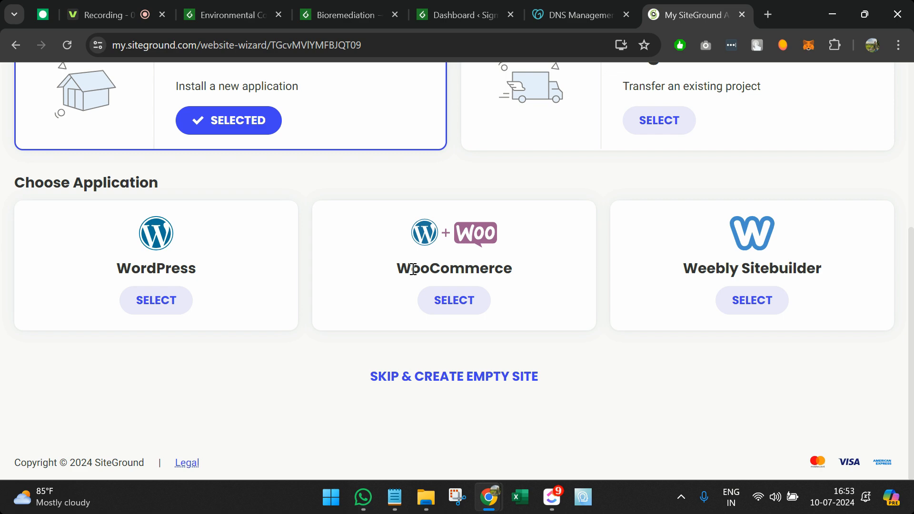
pyautogui.doubleClick(174, 272)
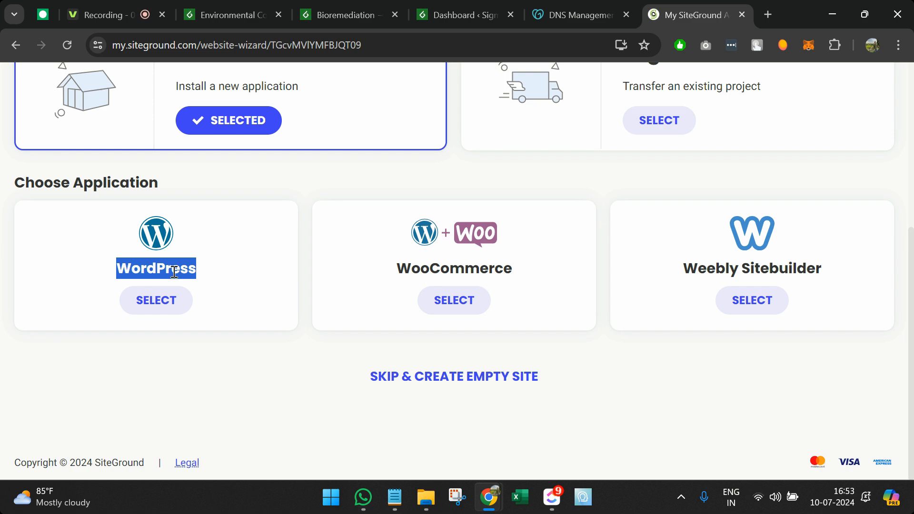
pyautogui.doubleClick(464, 265)
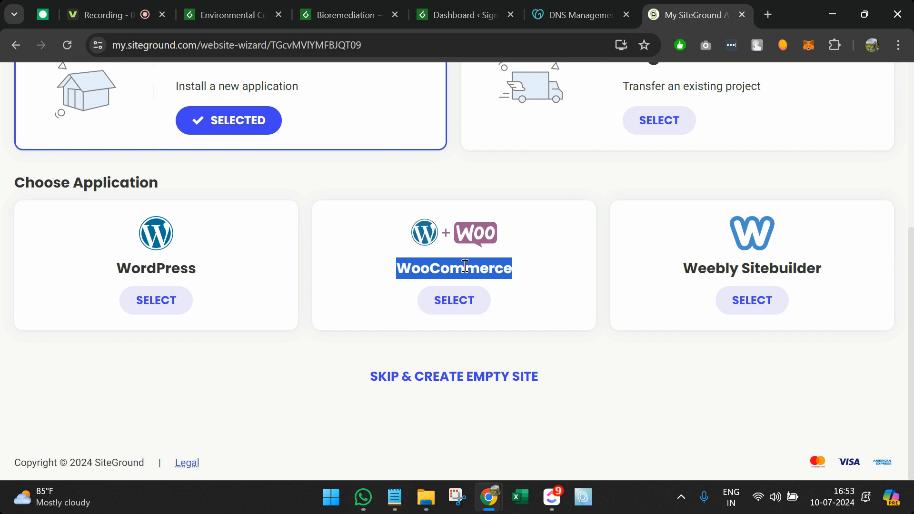
pyautogui.click(148, 309)
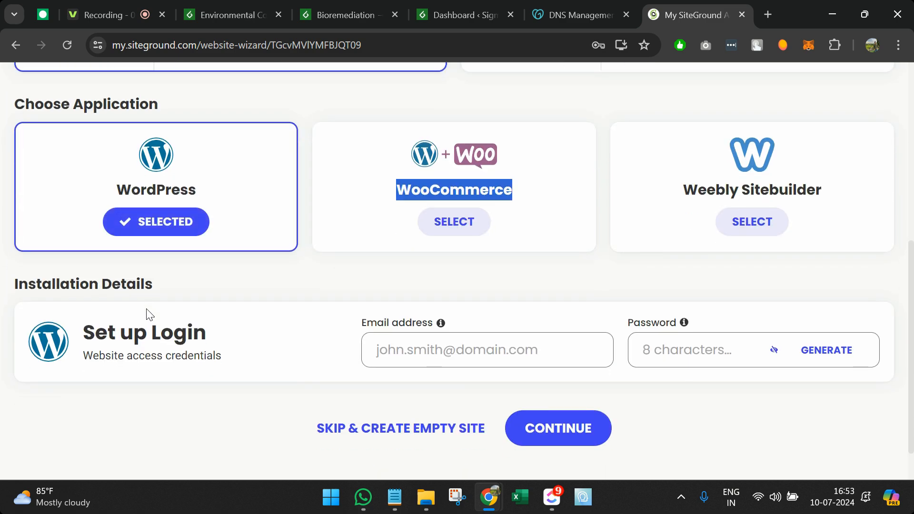
# Step: Enter the WordPress admin login e-mail and a password, then continue
pyautogui.click(429, 348)
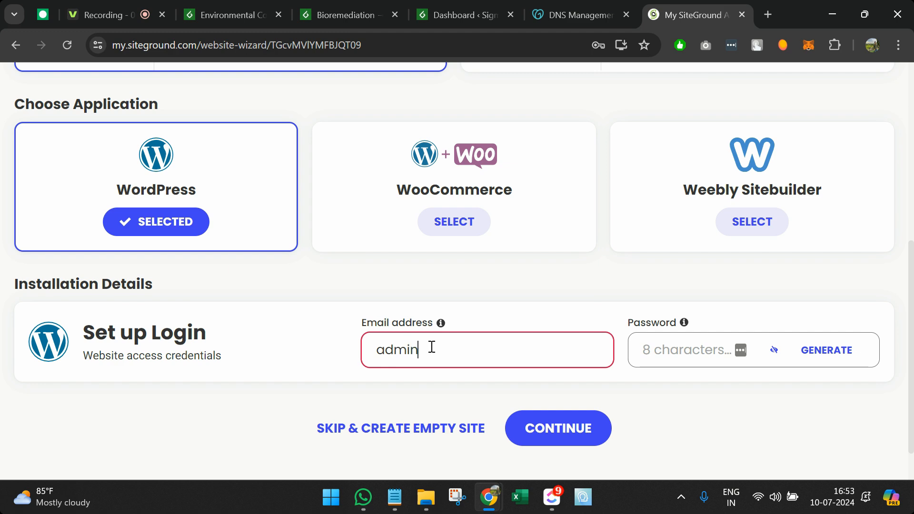
pyautogui.doubleClick(458, 352)
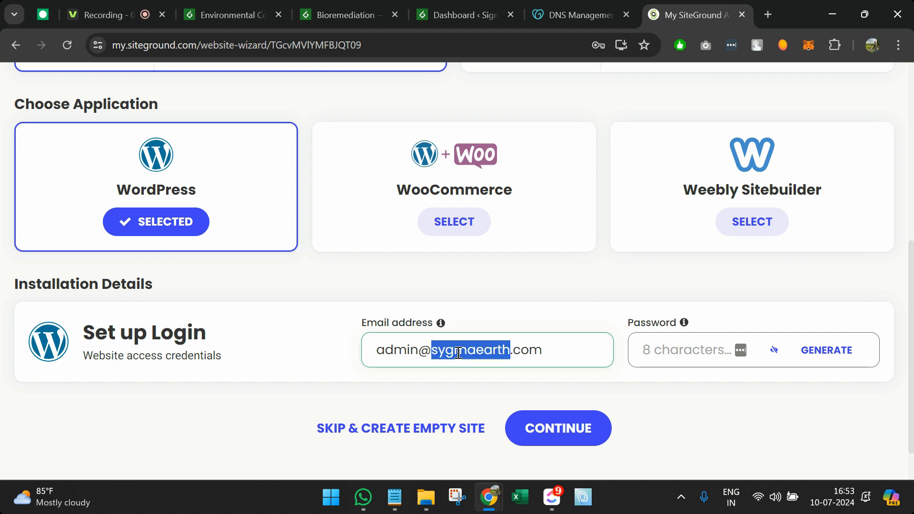
pyautogui.doubleClick(400, 358)
pyautogui.hotkey('ctrl', 'c')
pyautogui.click(655, 363)
pyautogui.hotkey('ctrl', 'v')
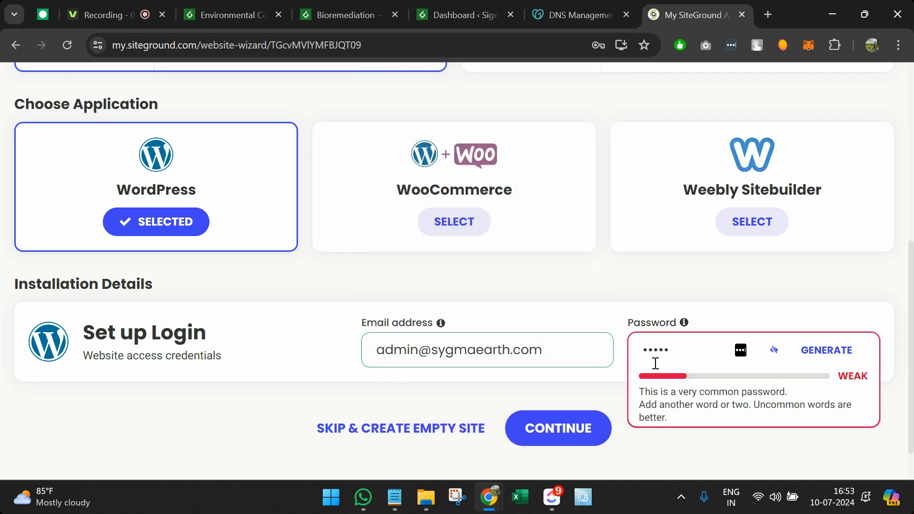
pyautogui.write('123')
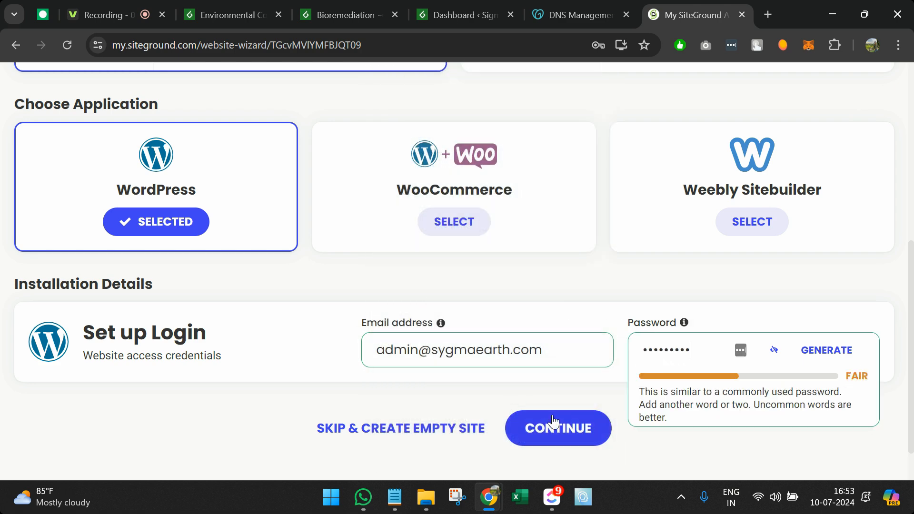
pyautogui.click(554, 421)
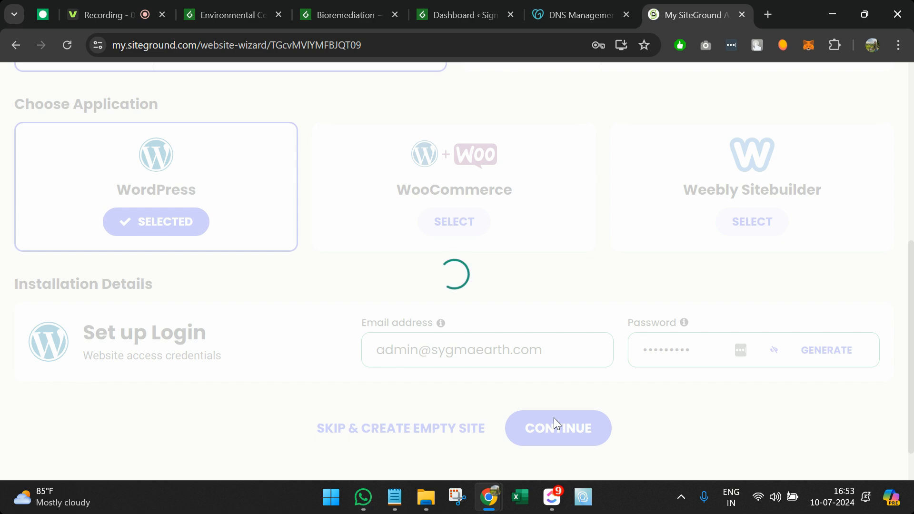
# Step: Submit the Add Extras step with FINISH so SiteGround starts creating sygmaearth.com
pyautogui.click(456, 378)
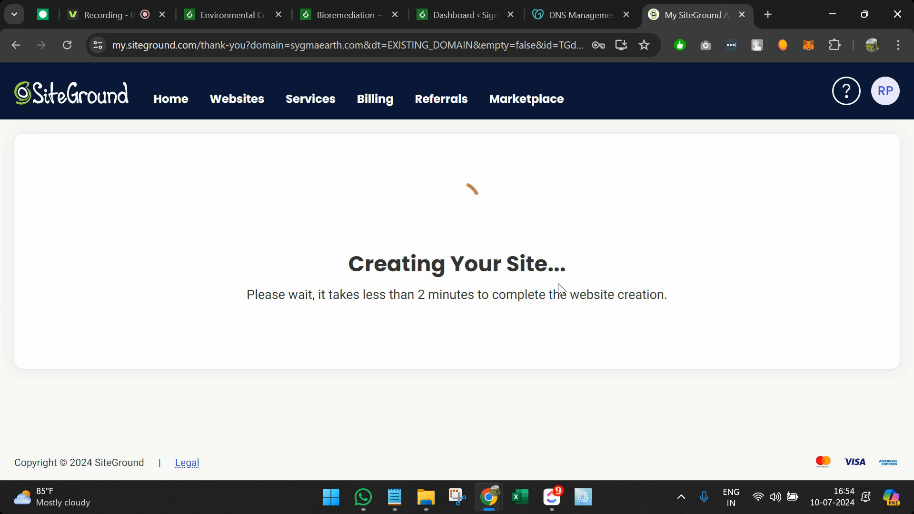
pyautogui.click(395, 497)
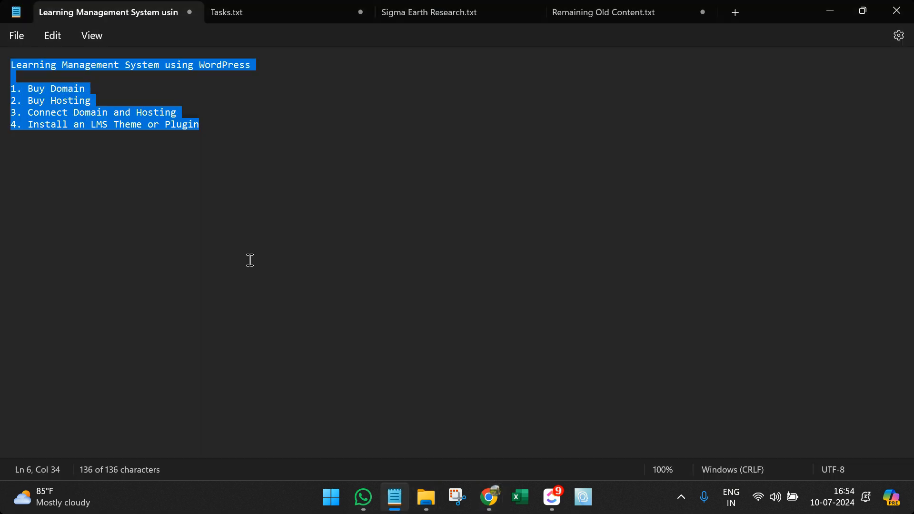
pyautogui.click(68, 91)
pyautogui.moveTo(85, 92); pyautogui.dragTo(0, 95)
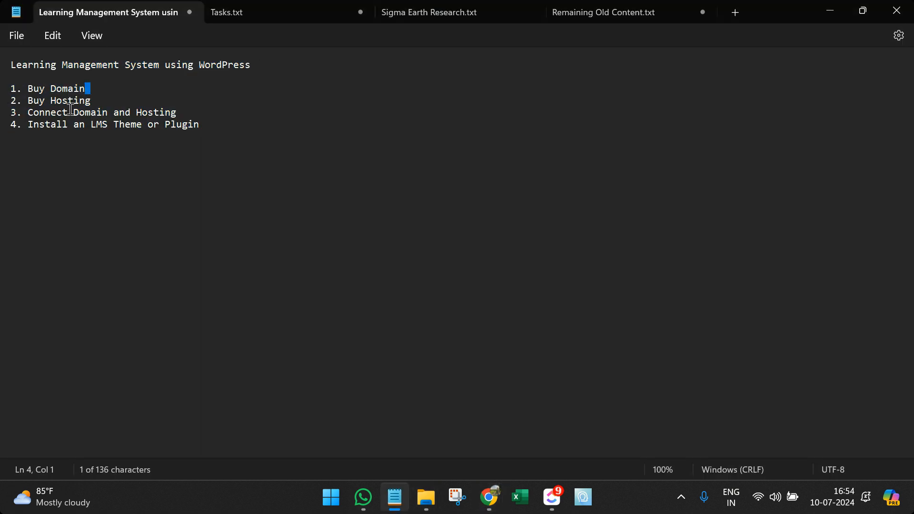
pyautogui.moveTo(101, 103); pyautogui.dragTo(0, 108)
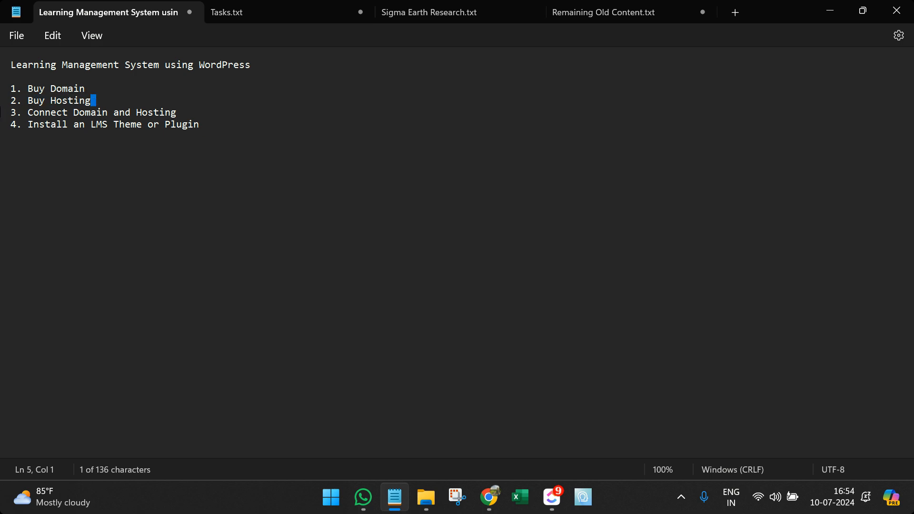
pyautogui.click(140, 102)
pyautogui.moveTo(177, 112); pyautogui.dragTo(17, 113)
pyautogui.click(828, 10)
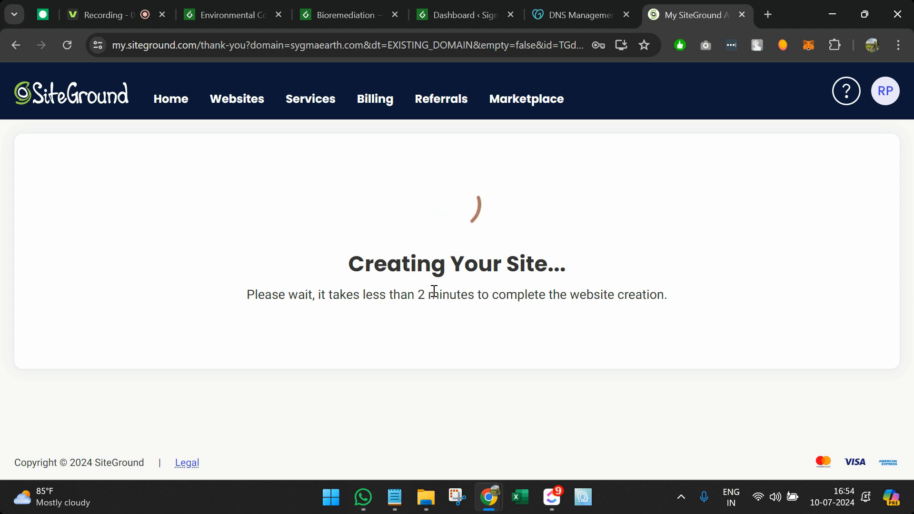
pyautogui.click(617, 7)
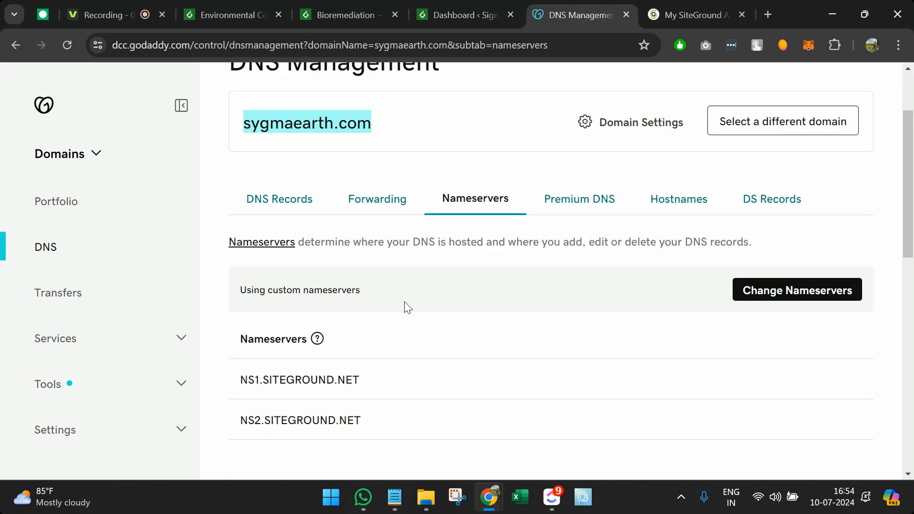
pyautogui.scroll(-1, 404, 305)
pyautogui.tripleClick(275, 361)
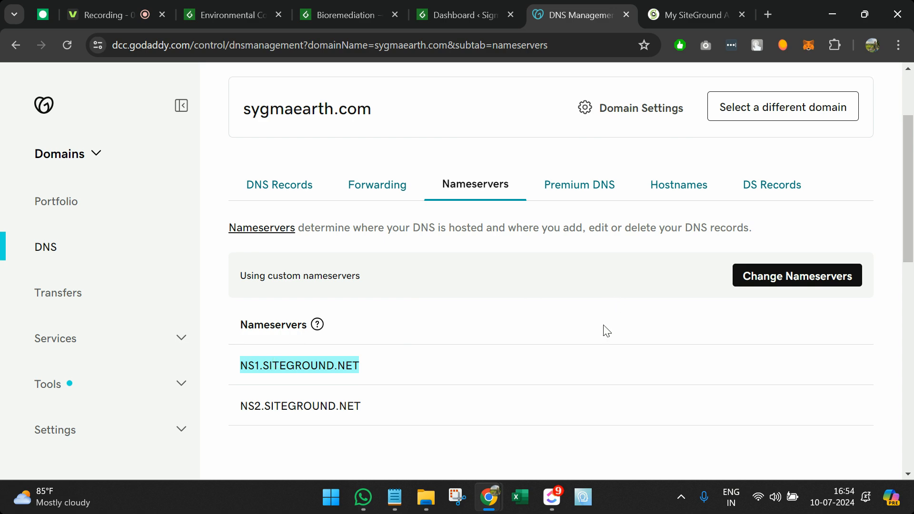
pyautogui.click(804, 277)
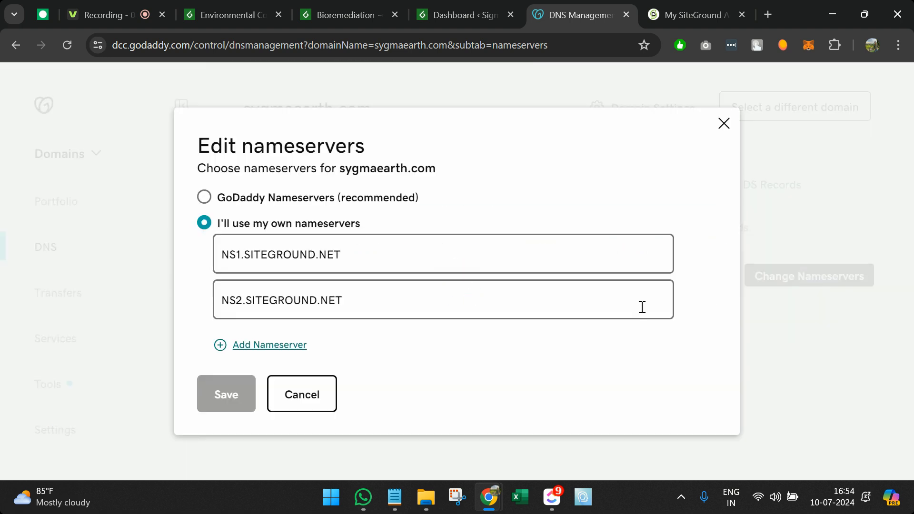
pyautogui.click(266, 203)
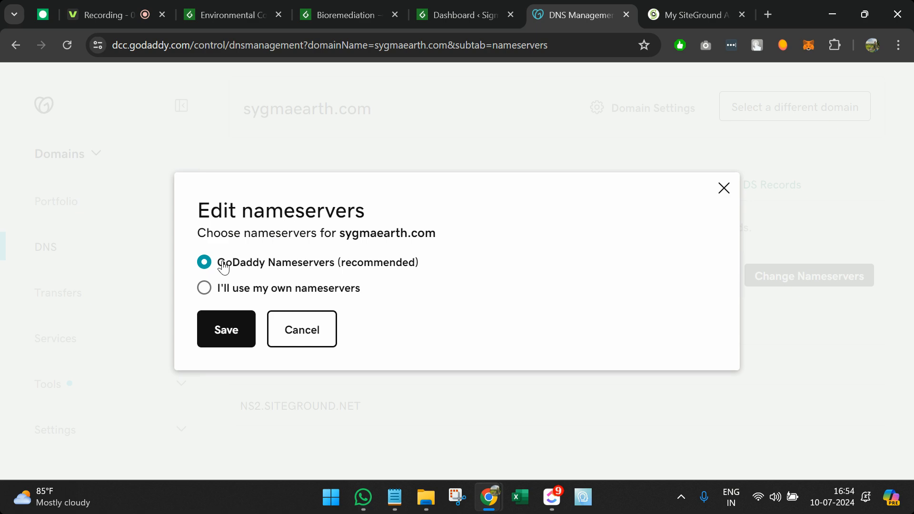
pyautogui.click(230, 289)
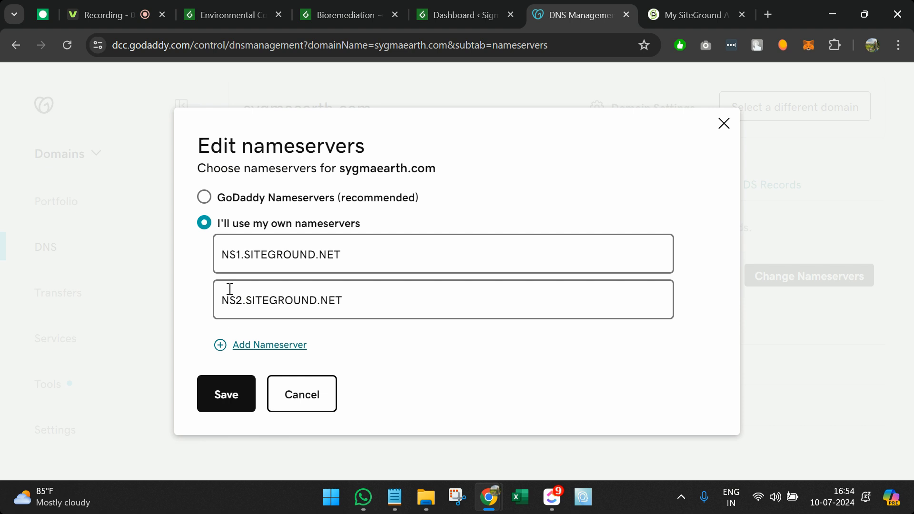
pyautogui.click(724, 8)
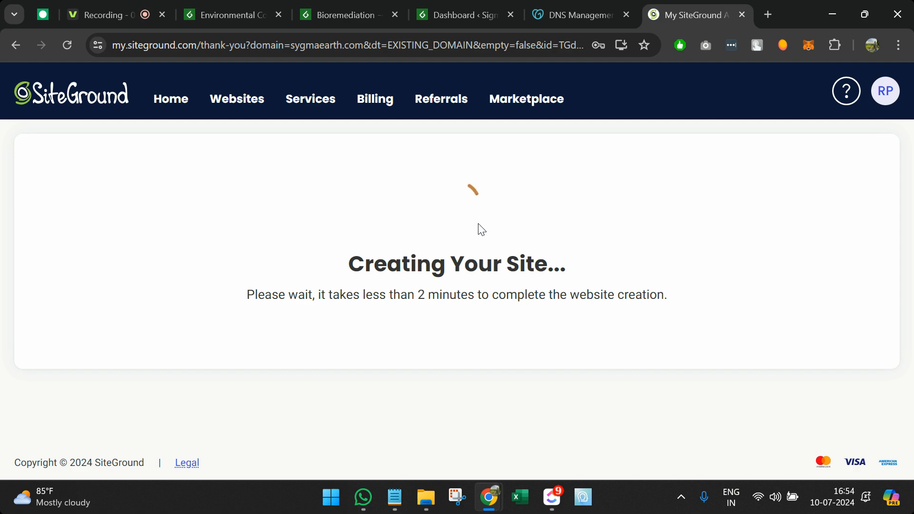
pyautogui.click(578, 15)
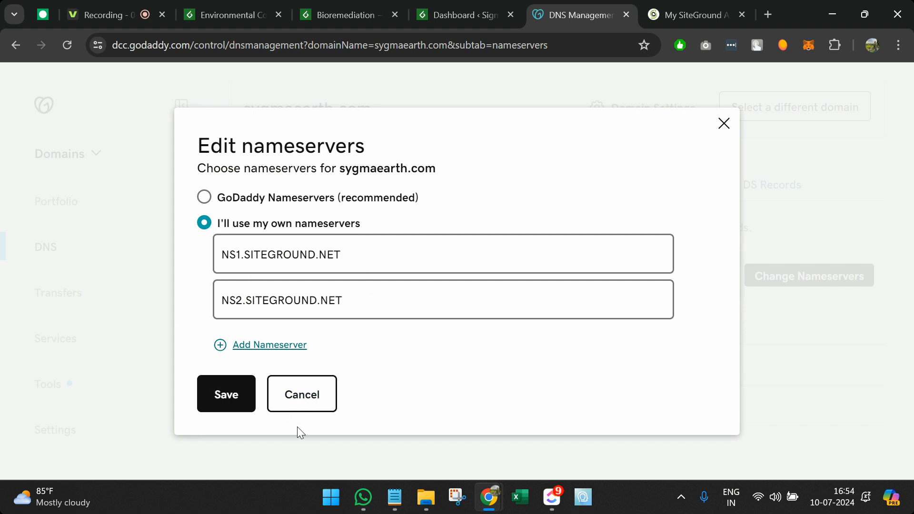
pyautogui.click(301, 395)
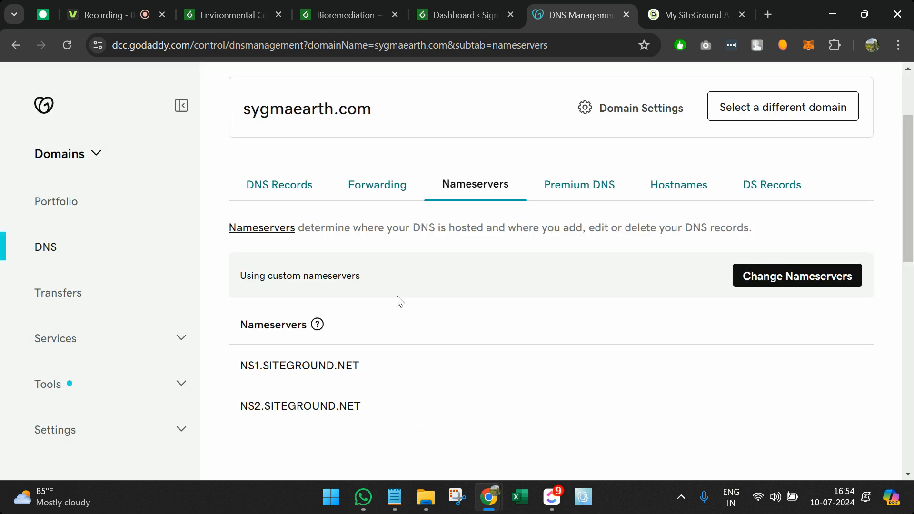
pyautogui.click(685, 10)
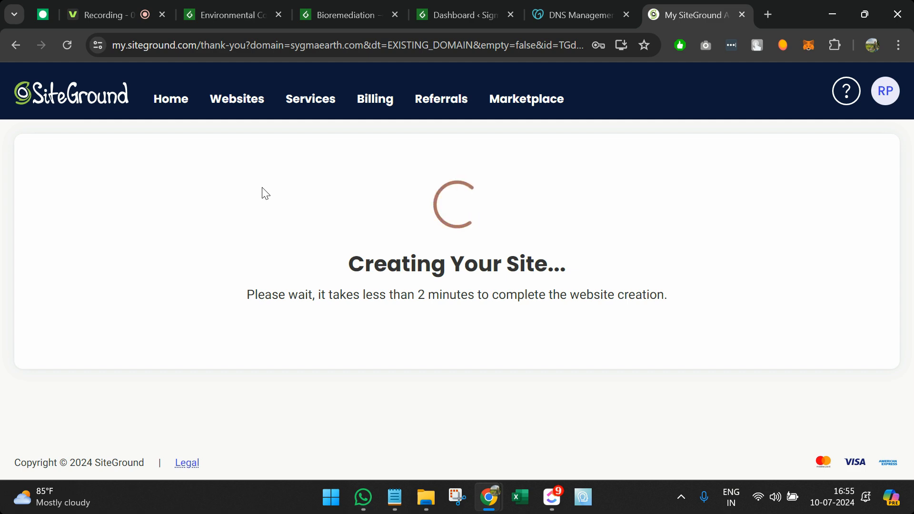
# Step: Open Site Tools for sygmaearth.com and note name servers ns1/ns2.siteground.net and IP 35.213.176.216
pyautogui.scroll(-5, 327, 286)
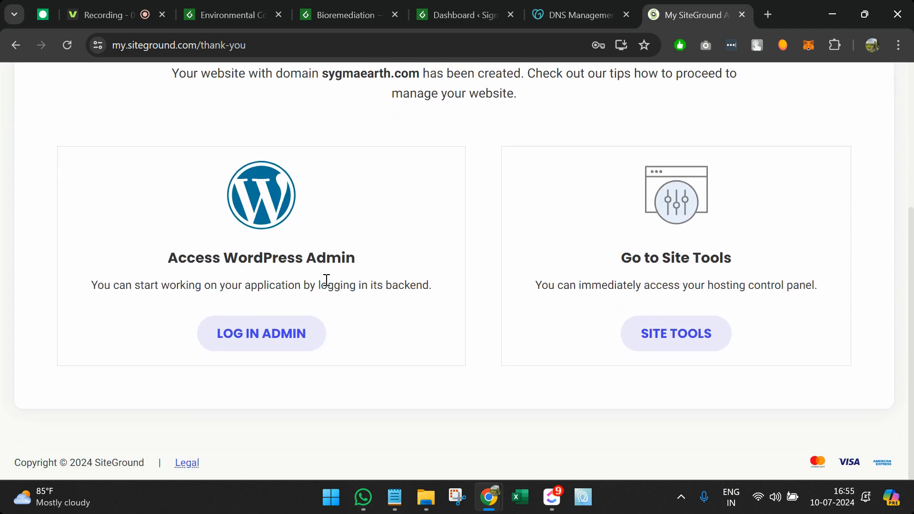
pyautogui.scroll(1, 524, 342)
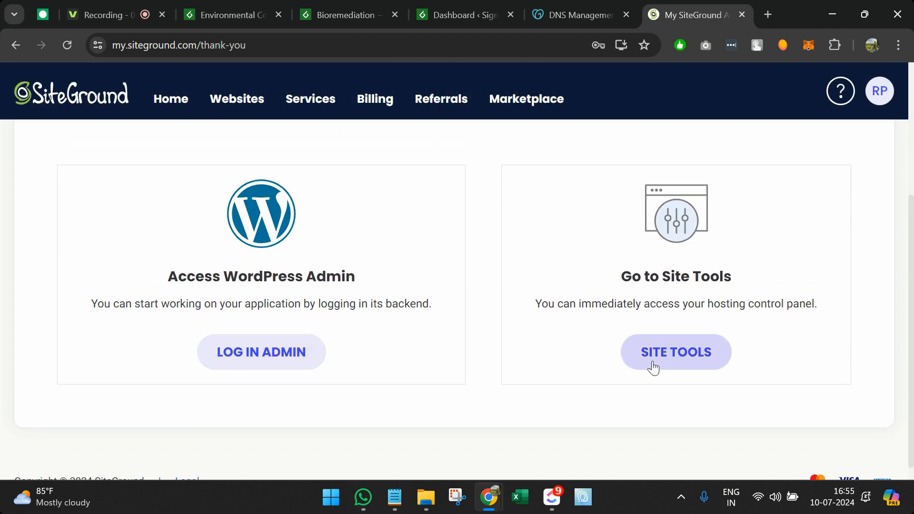
pyautogui.click(652, 368)
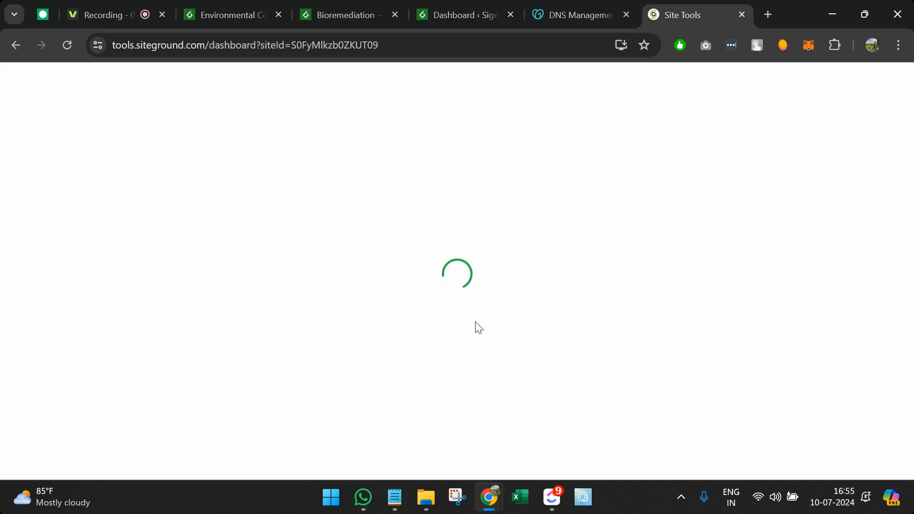
pyautogui.scroll(-3, 477, 325)
pyautogui.scroll(3, 477, 327)
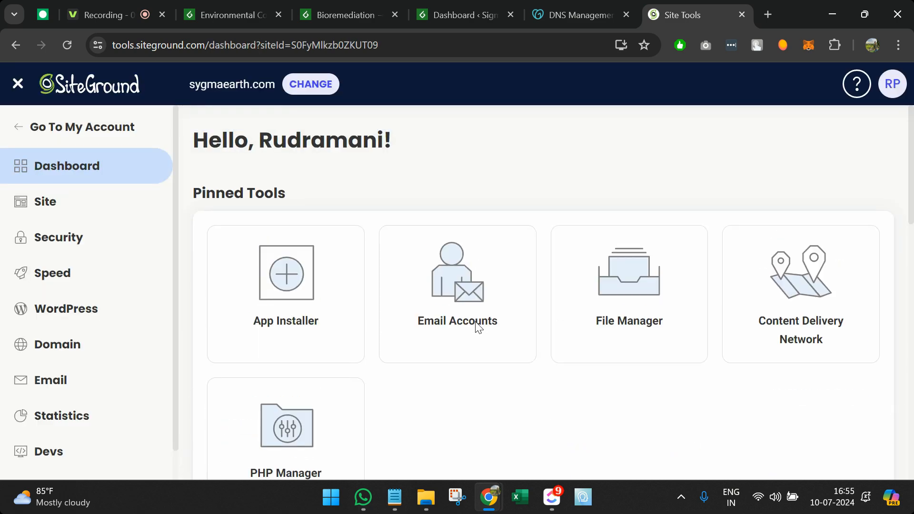
pyautogui.scroll(-1, 465, 325)
pyautogui.scroll(-9, 466, 325)
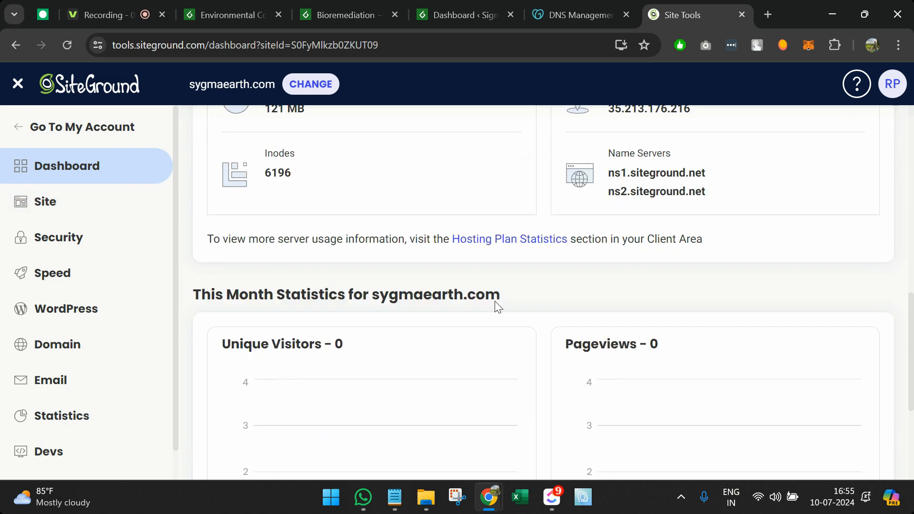
pyautogui.tripleClick(613, 317)
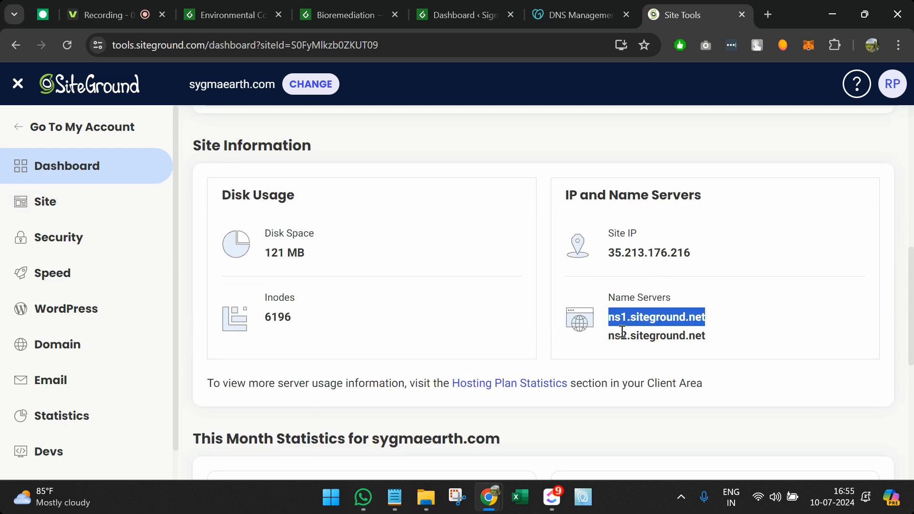
pyautogui.tripleClick(621, 333)
pyautogui.tripleClick(622, 251)
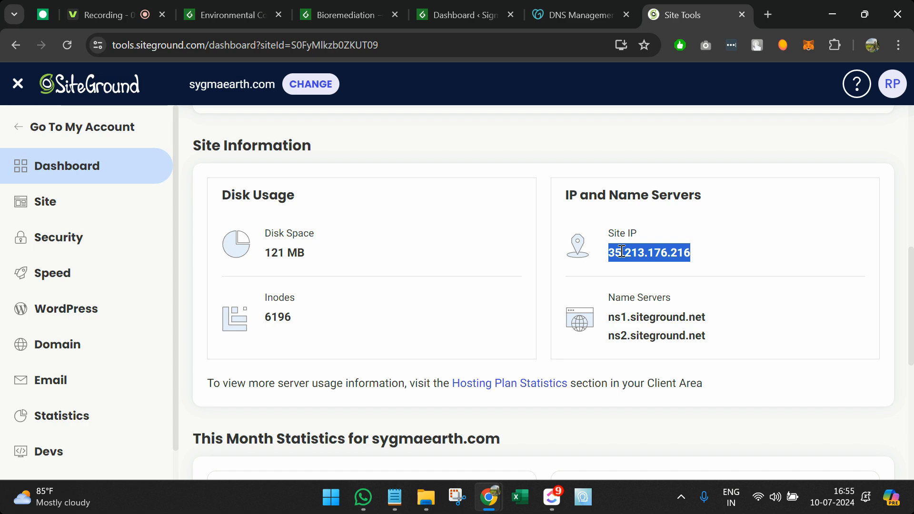
pyautogui.tripleClick(657, 315)
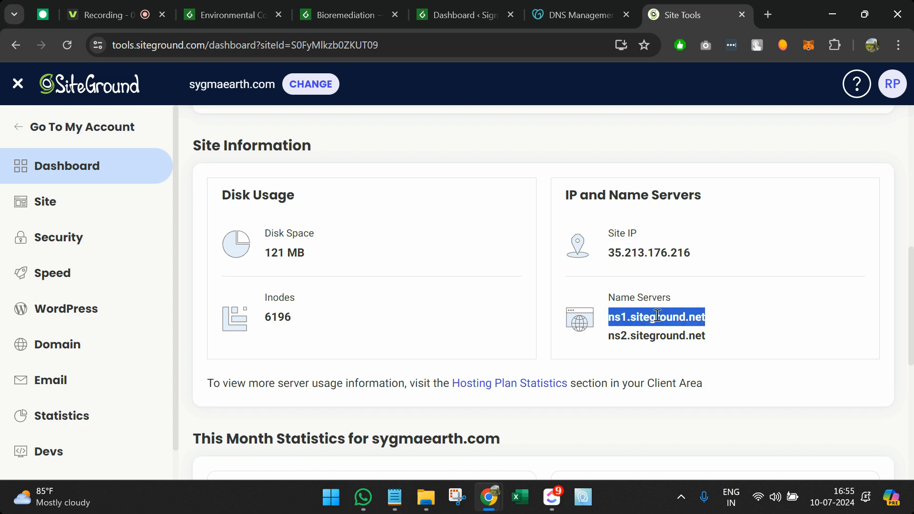
# Step: Compare against GoDaddy's nameservers and close the GoDaddy DNS tab
pyautogui.click(552, 8)
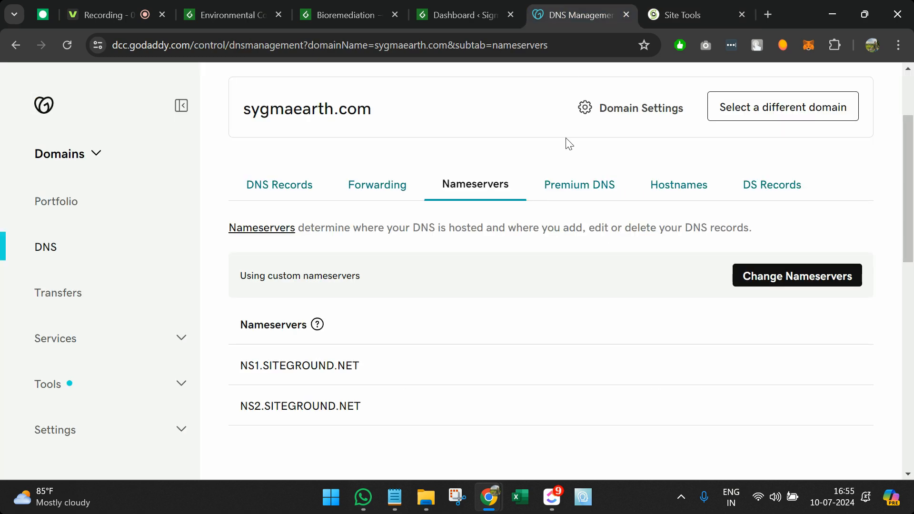
pyautogui.click(650, 2)
pyautogui.click(629, 13)
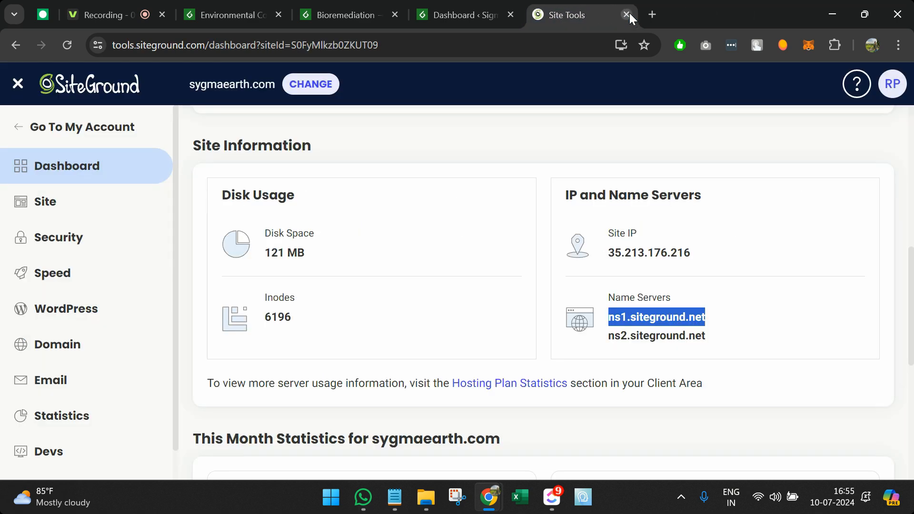
# Step: Open WordPress > Install & Manage, listing WordPress 6.5.5 on sygmaearth.com
pyautogui.scroll(-1, 536, 108)
pyautogui.click(111, 310)
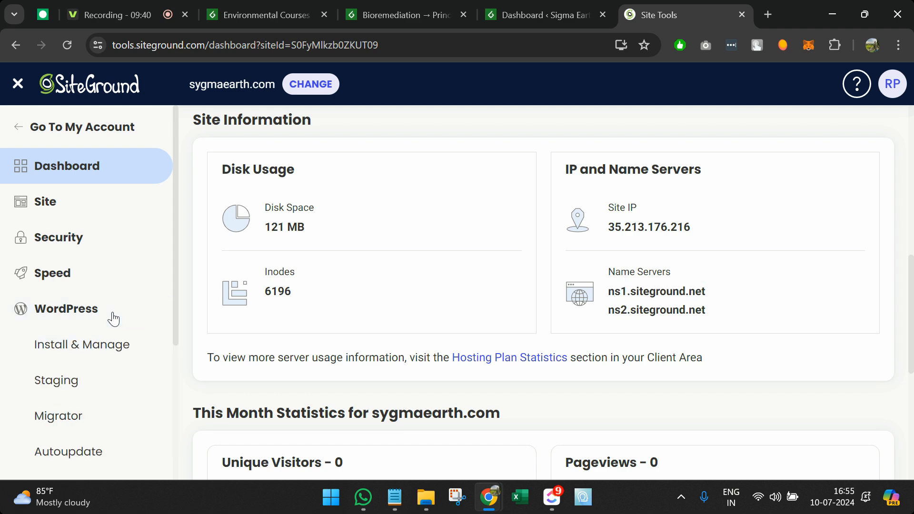
pyautogui.click(109, 346)
pyautogui.scroll(-2, 351, 359)
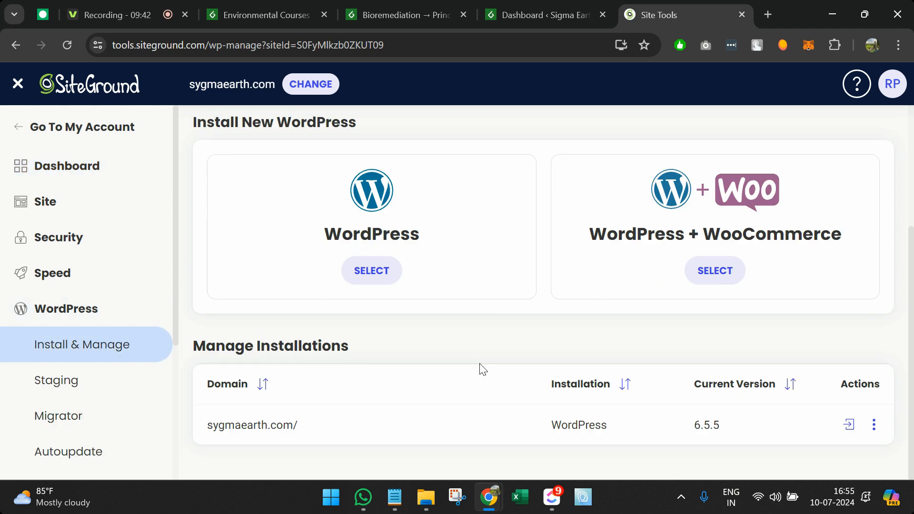
pyautogui.click(769, 6)
# Step: Load sygmaearth.com in a new tab, retrying until the default WordPress site appears
pyautogui.write('sygmaearth.com')
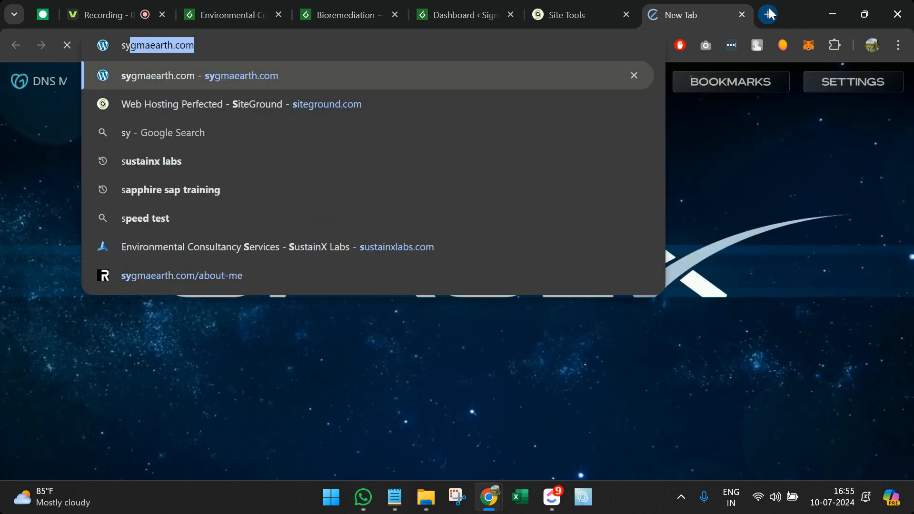
pyautogui.press('Return')
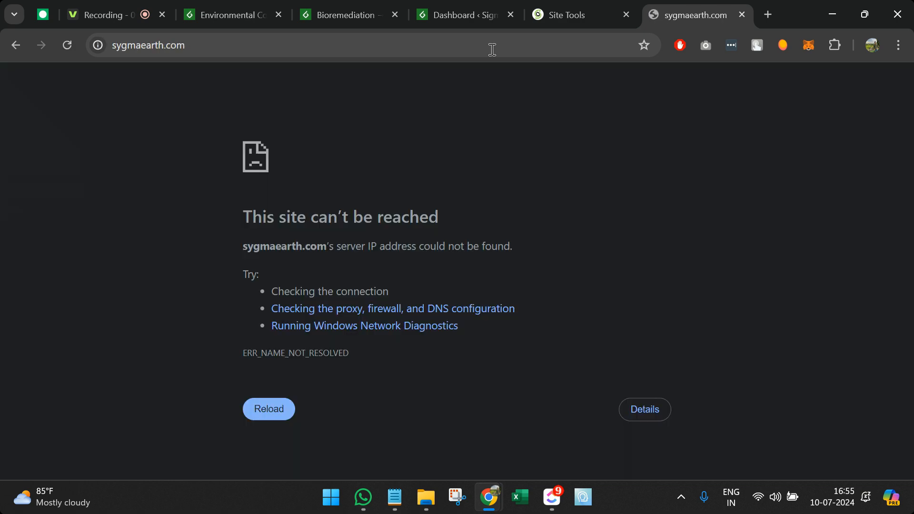
pyautogui.click(492, 49)
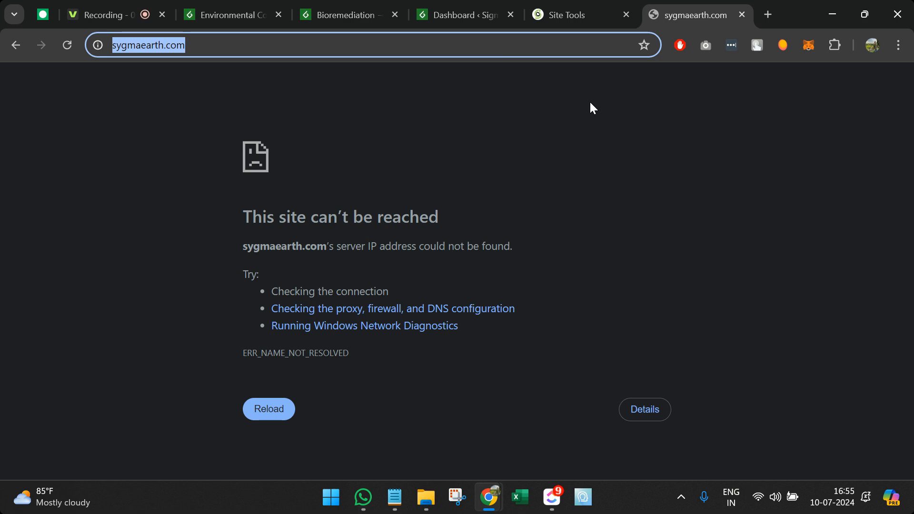
pyautogui.press('Return')
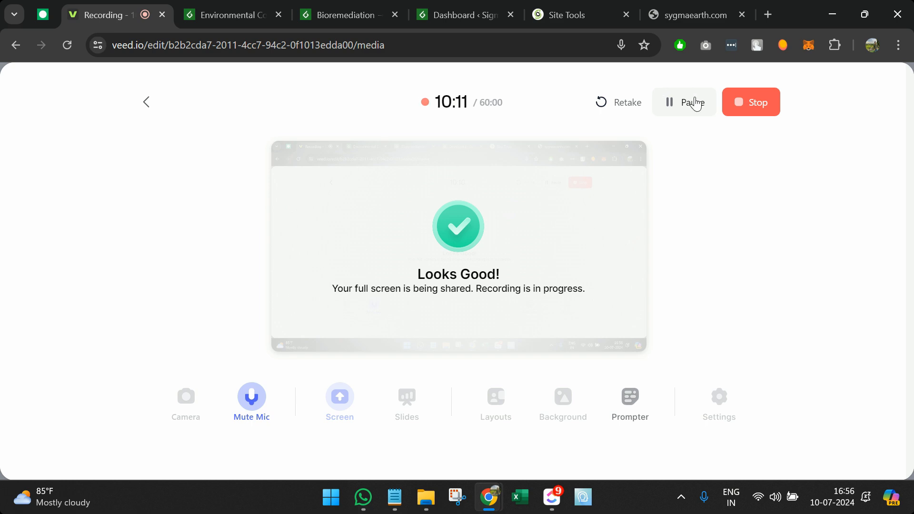
pyautogui.click(684, 2)
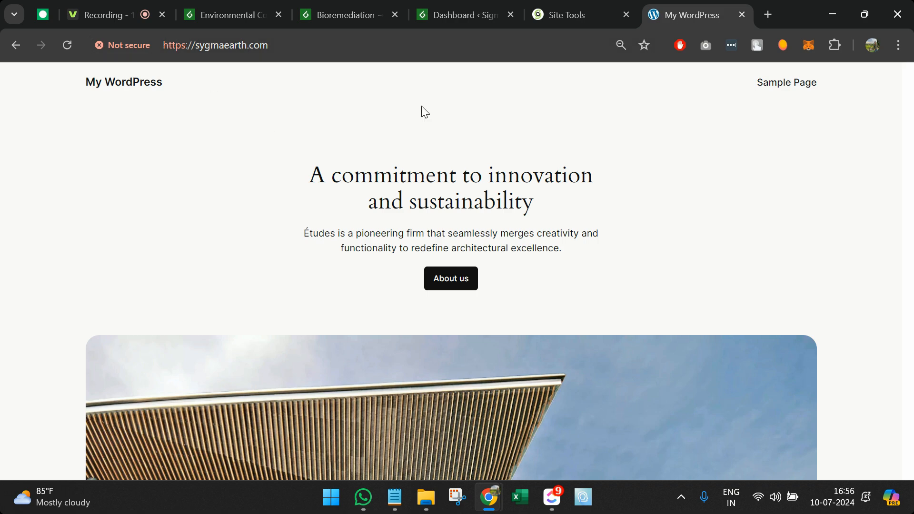
# Step: Inspect the not-secure, struck-through https address, then return to Site Tools
pyautogui.scroll(-5, 352, 300)
pyautogui.scroll(5, 350, 294)
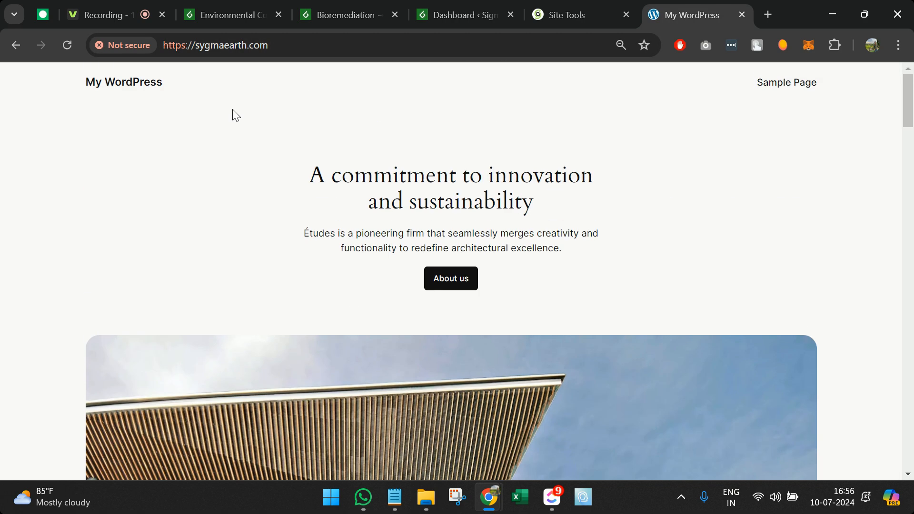
pyautogui.click(183, 47)
pyautogui.click(178, 48)
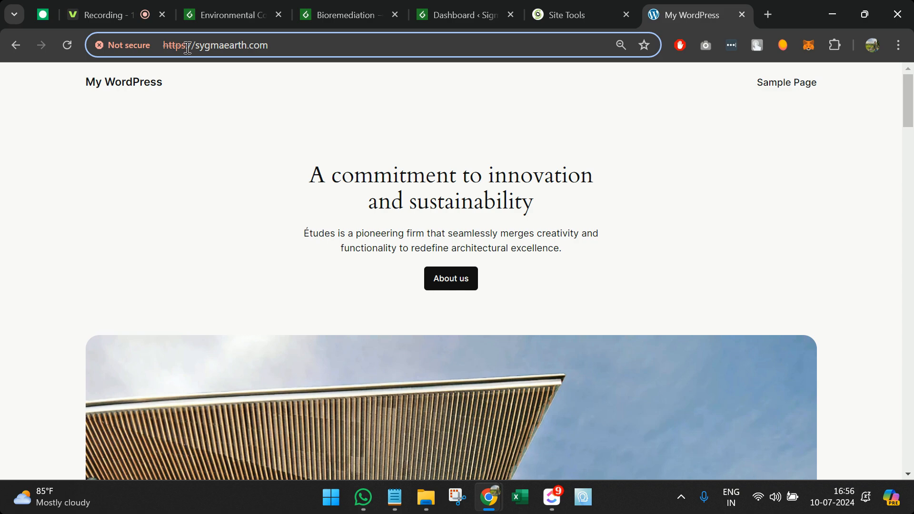
pyautogui.moveTo(187, 48); pyautogui.dragTo(101, 42)
pyautogui.click(589, 3)
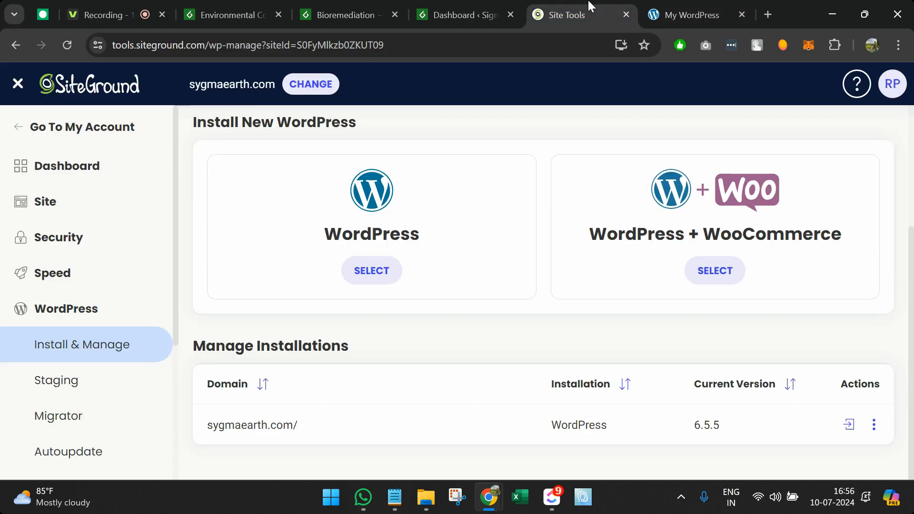
# Step: Request a Let's Encrypt certificate for sygmaearth.com in Security > SSL Manager
pyautogui.click(112, 236)
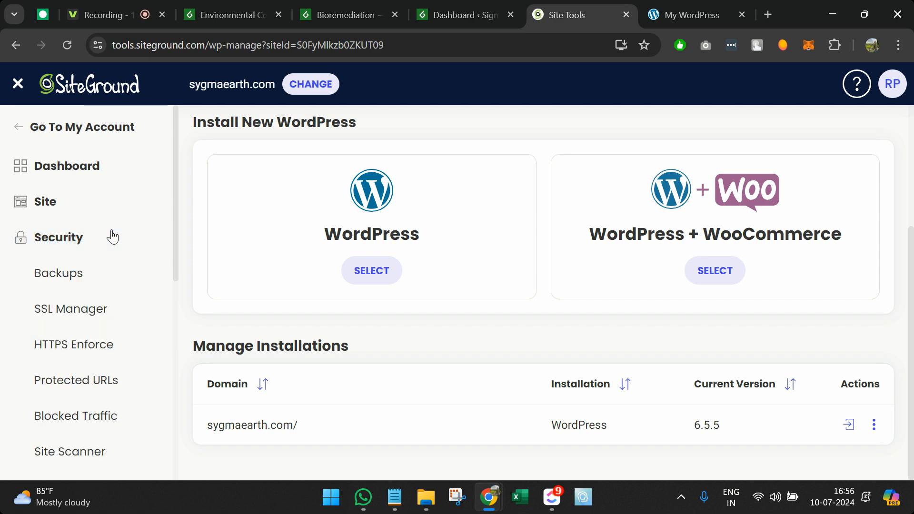
pyautogui.click(94, 310)
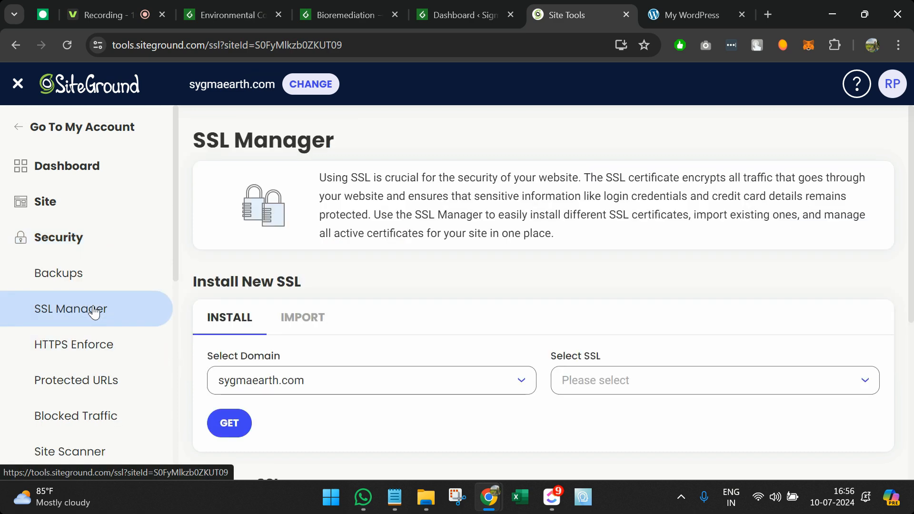
pyautogui.click(611, 379)
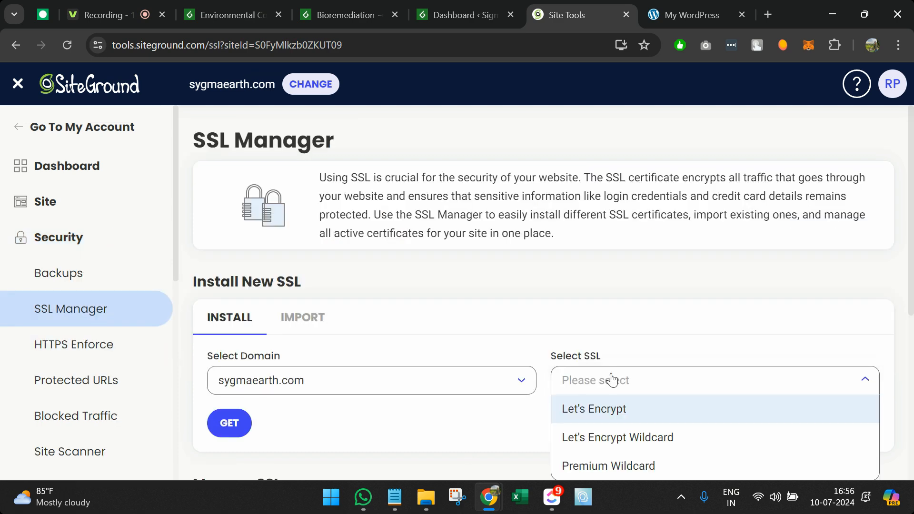
pyautogui.click(617, 408)
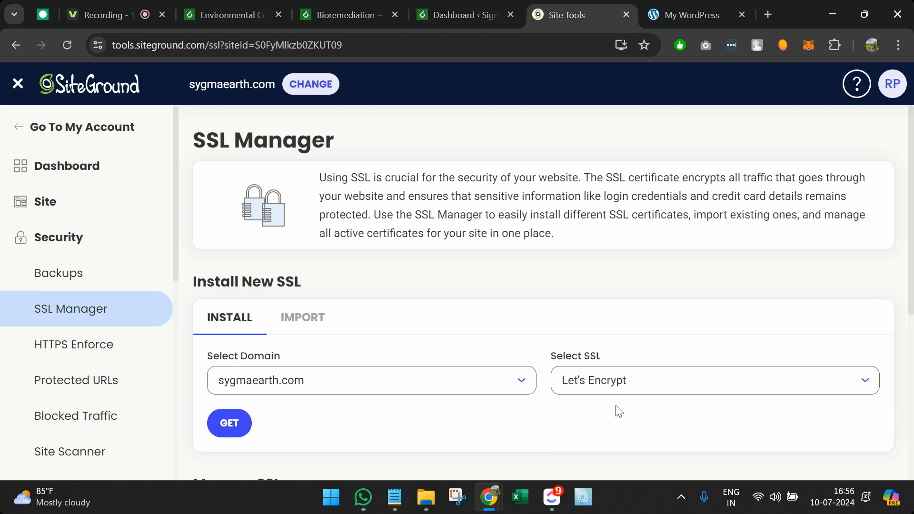
pyautogui.click(230, 423)
# Step: Wait until the certificate shows Active until 08/10/2024, checking the live site meanwhile
pyautogui.scroll(-1, 369, 421)
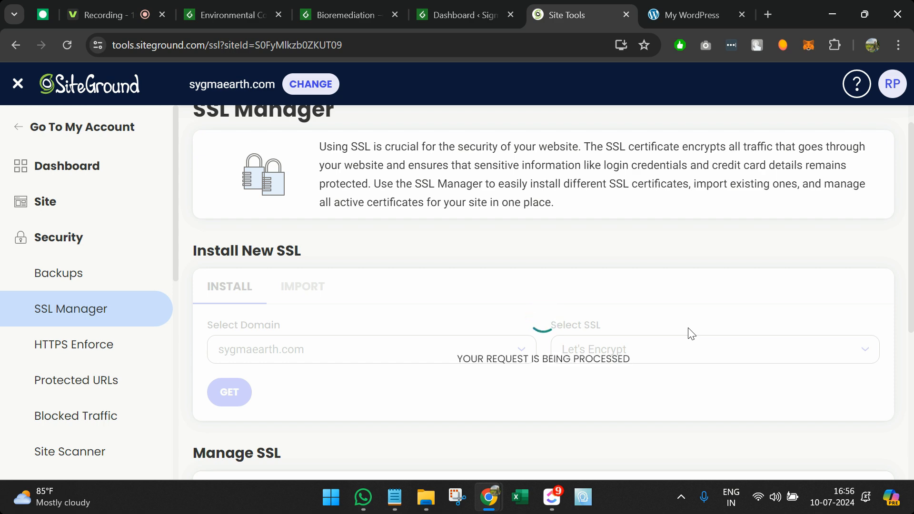
pyautogui.scroll(-1, 691, 333)
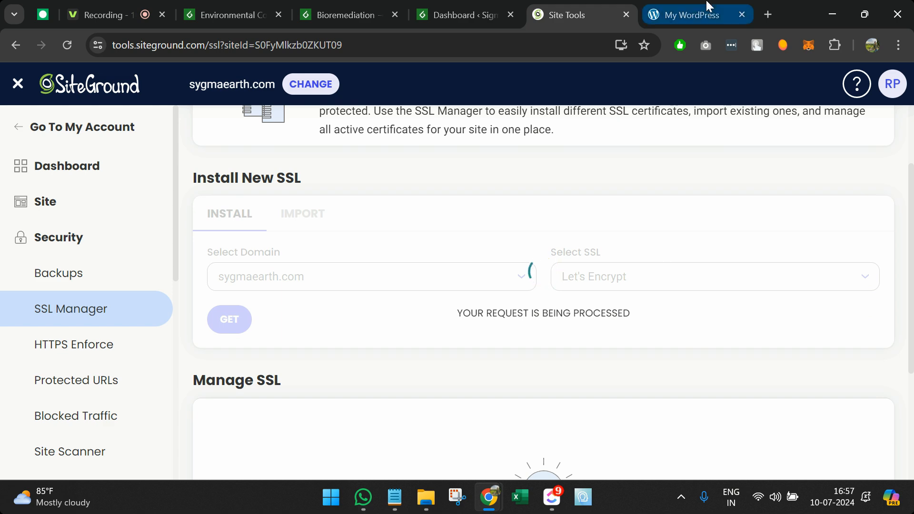
pyautogui.click(687, 7)
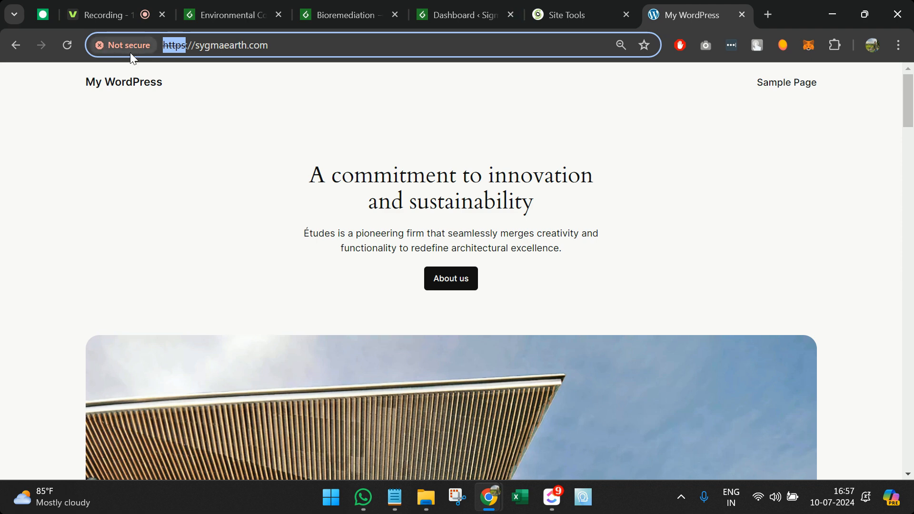
pyautogui.click(607, 8)
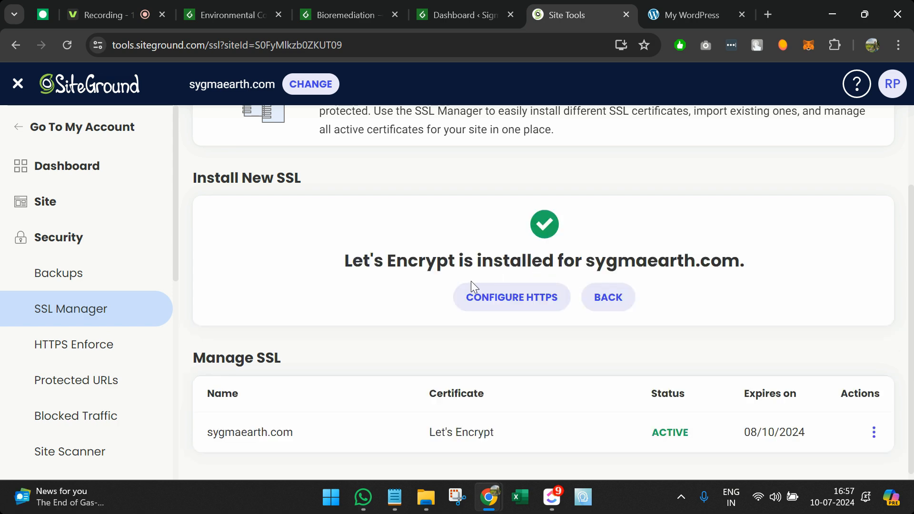
# Step: Switch on HTTPS Enforce for sygmaearth.com, then go to the live site's address
pyautogui.click(97, 344)
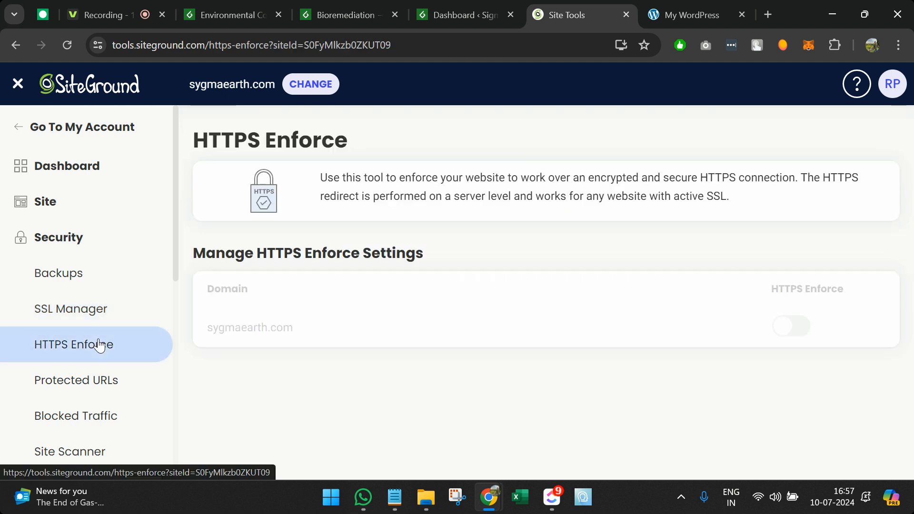
pyautogui.click(798, 332)
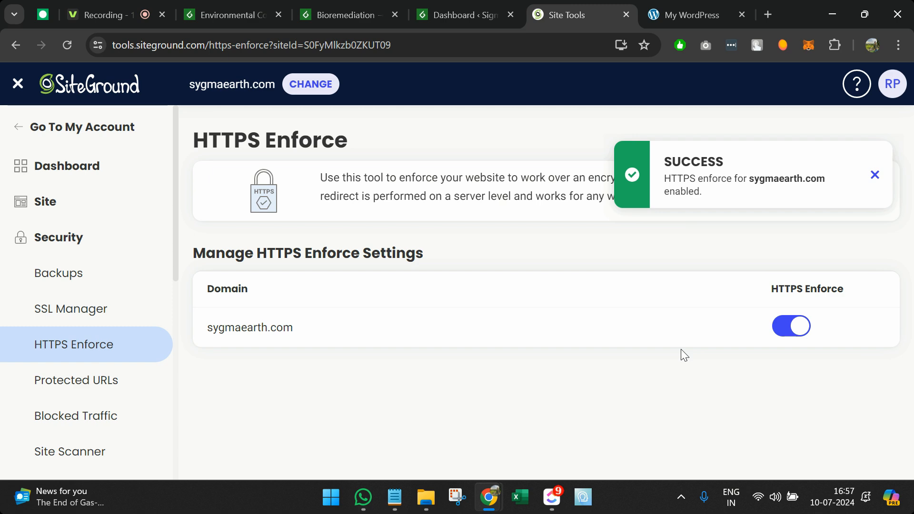
pyautogui.click(686, 5)
pyautogui.click(442, 48)
# Step: Reload the sygmaearth.com home page twice
pyautogui.press('Return')
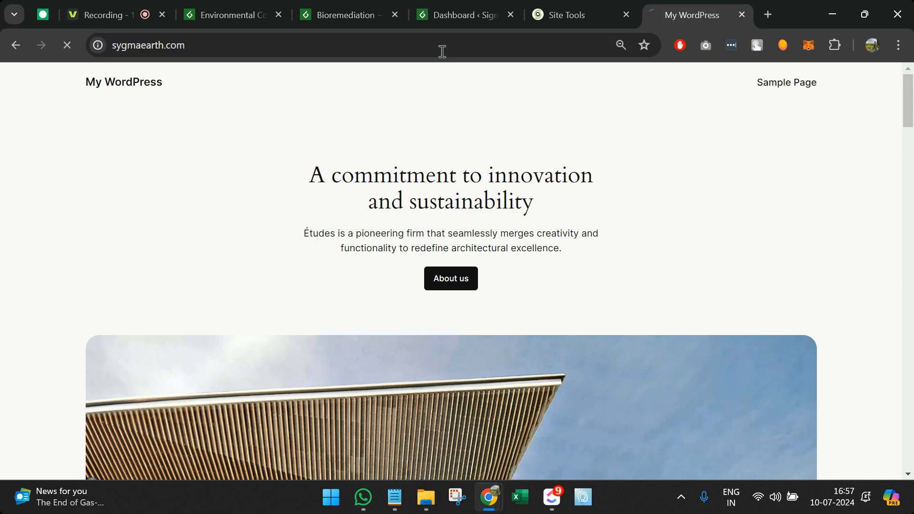
pyautogui.click(336, 46)
pyautogui.press('Return')
# Step: Append /wp-admin to sygmaearth.com and load the WordPress admin login page
pyautogui.click(337, 47)
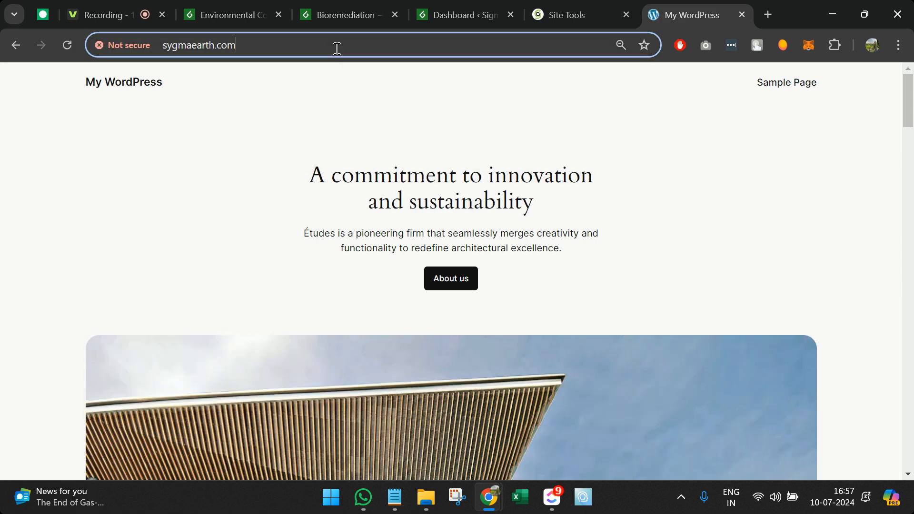
pyautogui.click(557, 49)
pyautogui.write('/')
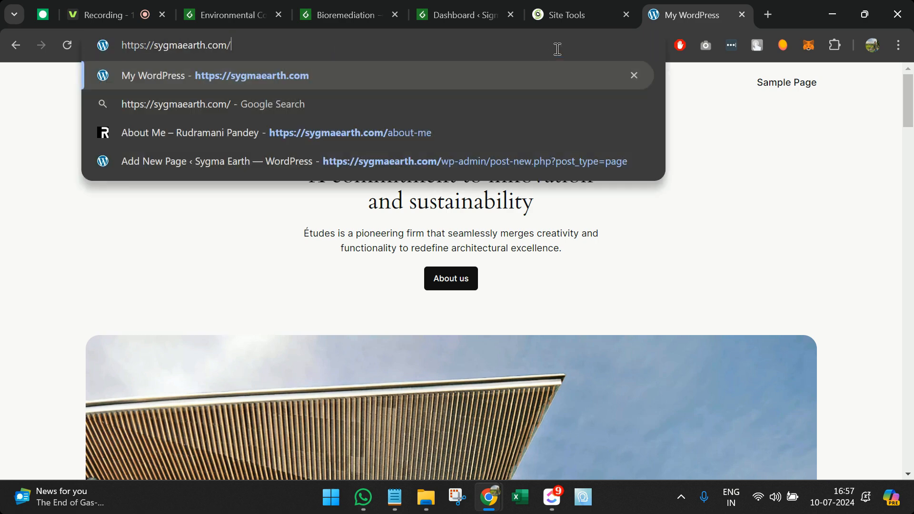
pyautogui.write('wpa')
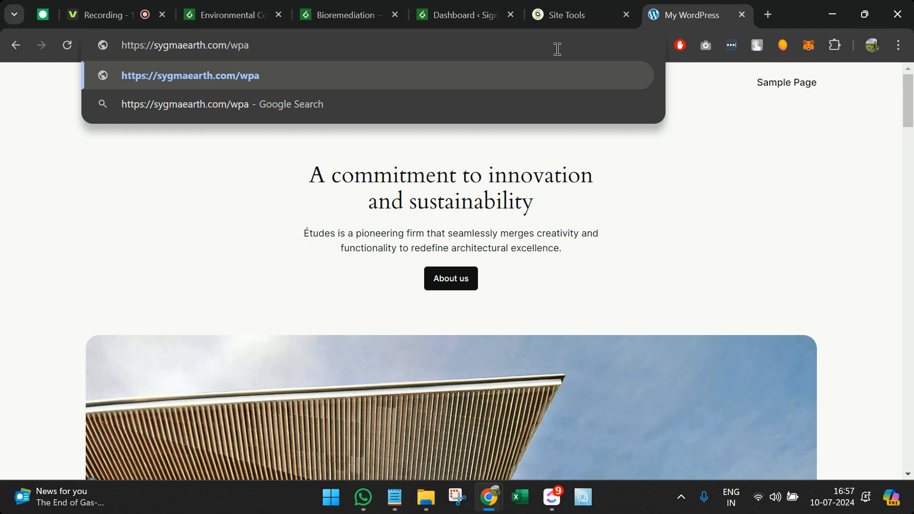
pyautogui.press('BackSpace')
pyautogui.write('-admin')
pyautogui.press('Return')
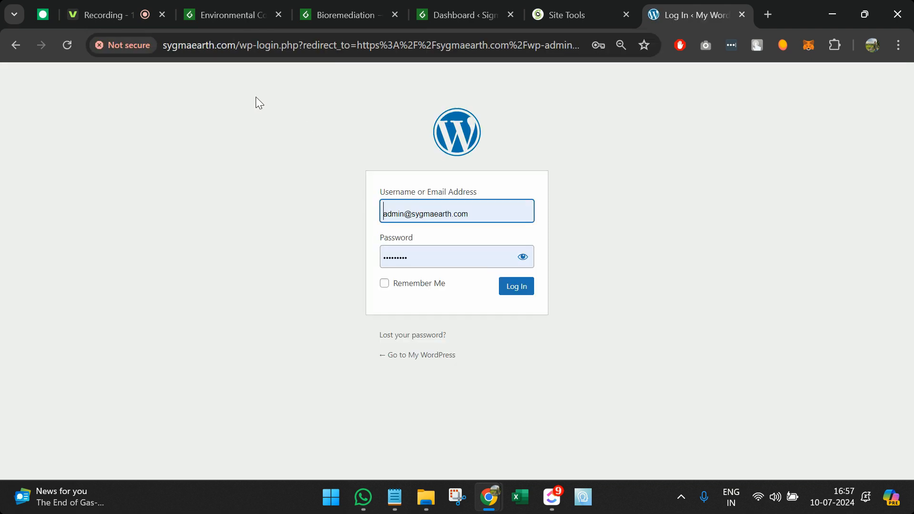
# Step: Sign in to the sygmaearth.com WordPress admin with the saved username and password
pyautogui.doubleClick(415, 216)
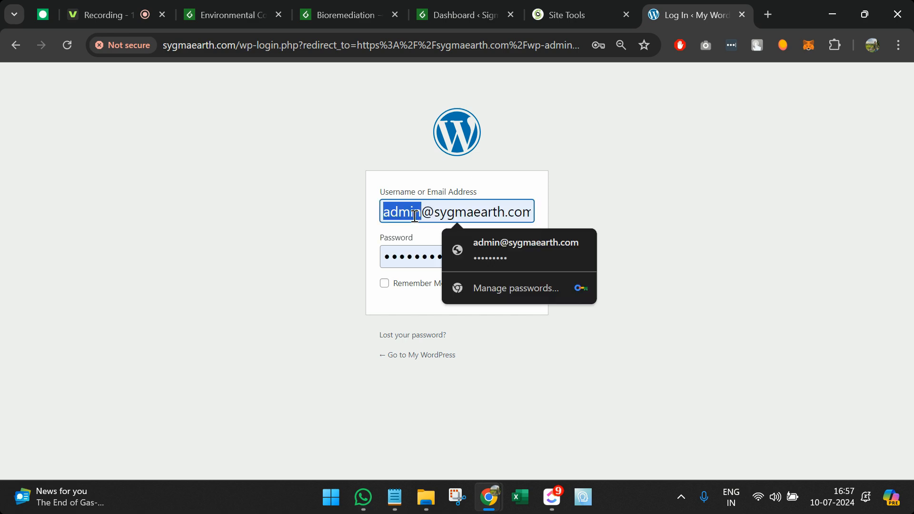
pyautogui.click(320, 251)
pyautogui.click(522, 259)
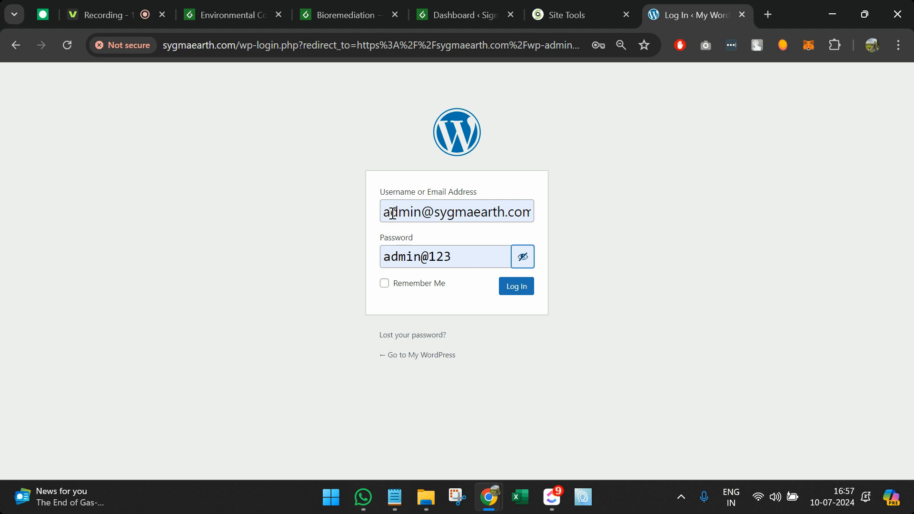
pyautogui.click(512, 291)
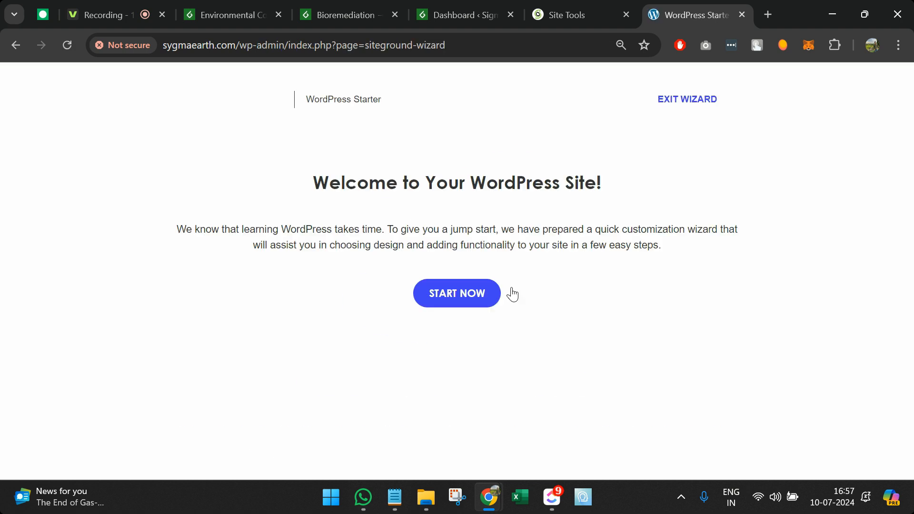
# Step: Exit the Starter wizard to the Dashboard and purge the SG cache
pyautogui.click(685, 109)
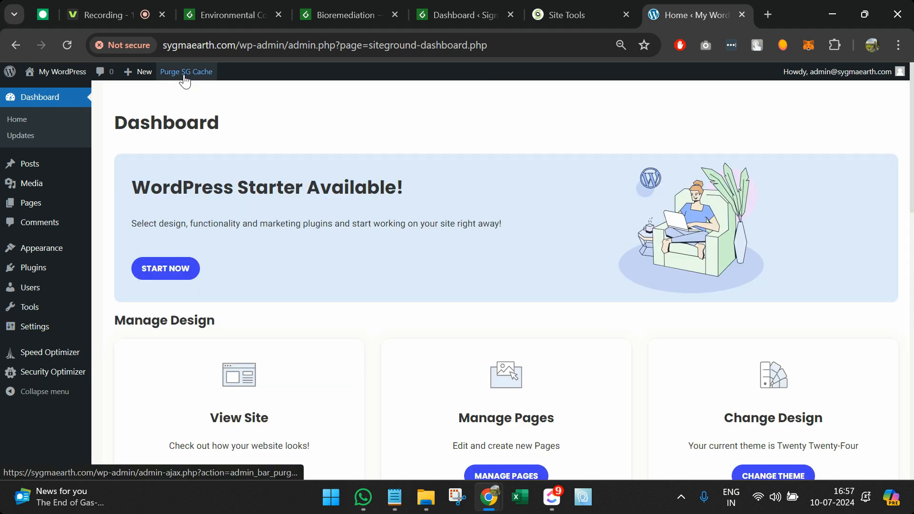
pyautogui.click(185, 79)
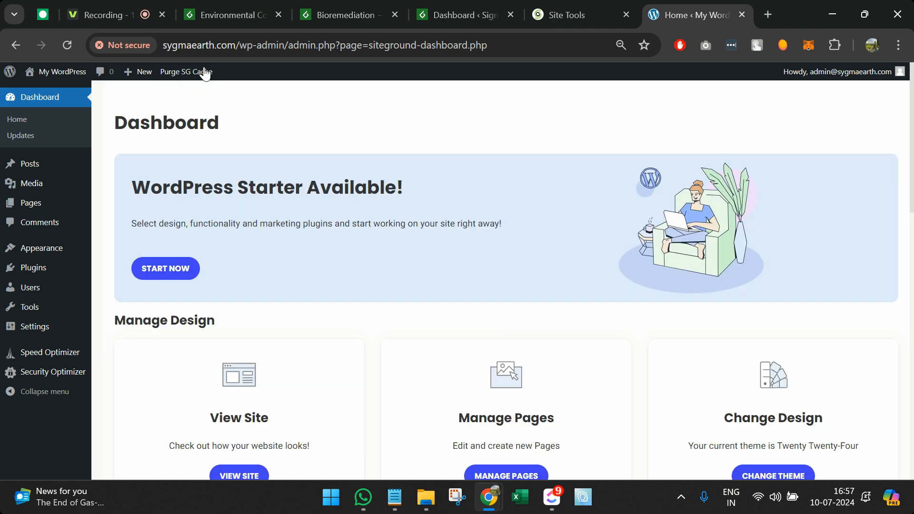
pyautogui.click(574, 2)
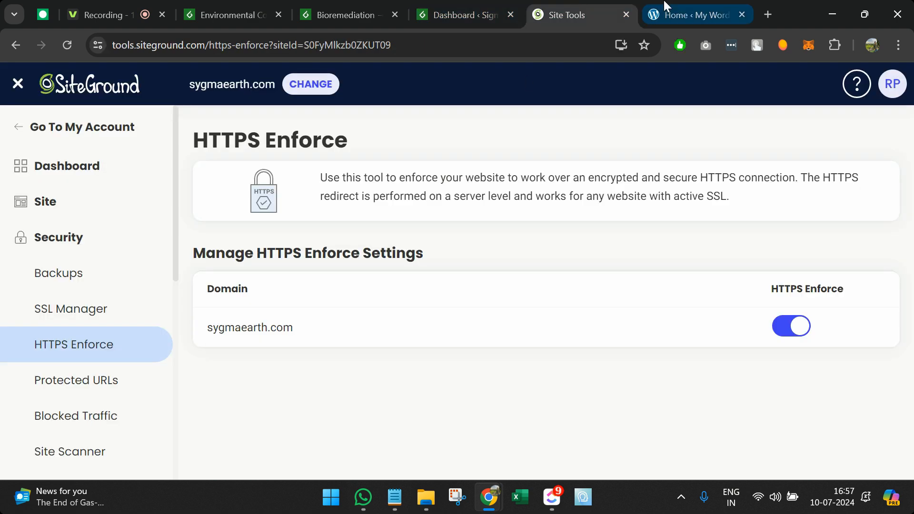
pyautogui.click(693, 15)
pyautogui.moveTo(66, 353)
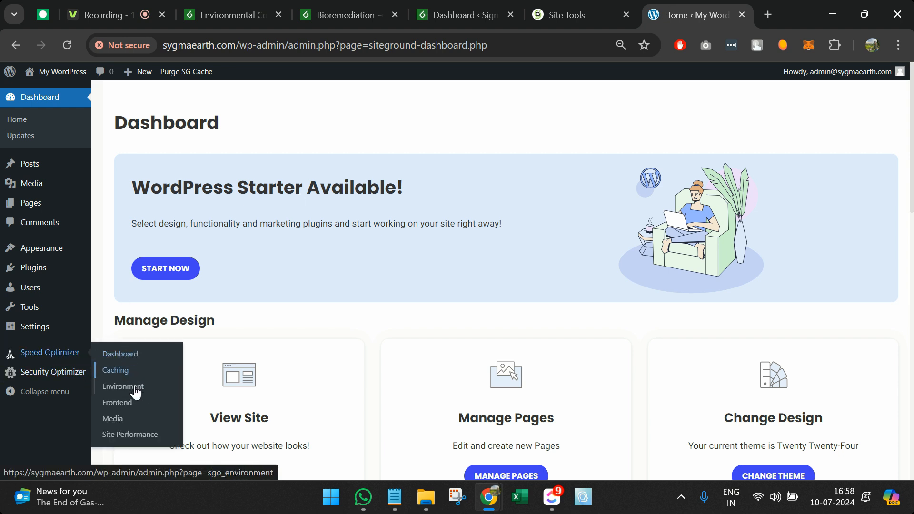
# Step: Open Speed Optimizer's Environment settings and locate the HTTPS Enforce option
pyautogui.click(136, 403)
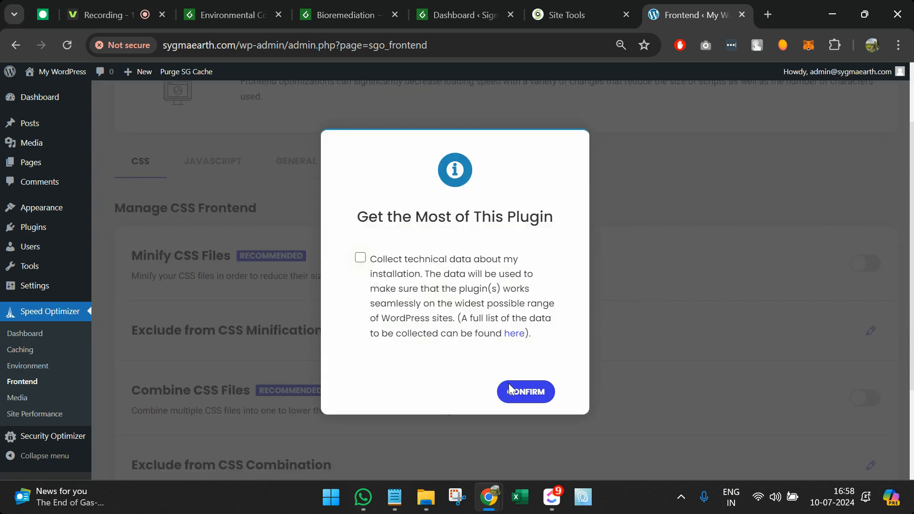
pyautogui.click(509, 388)
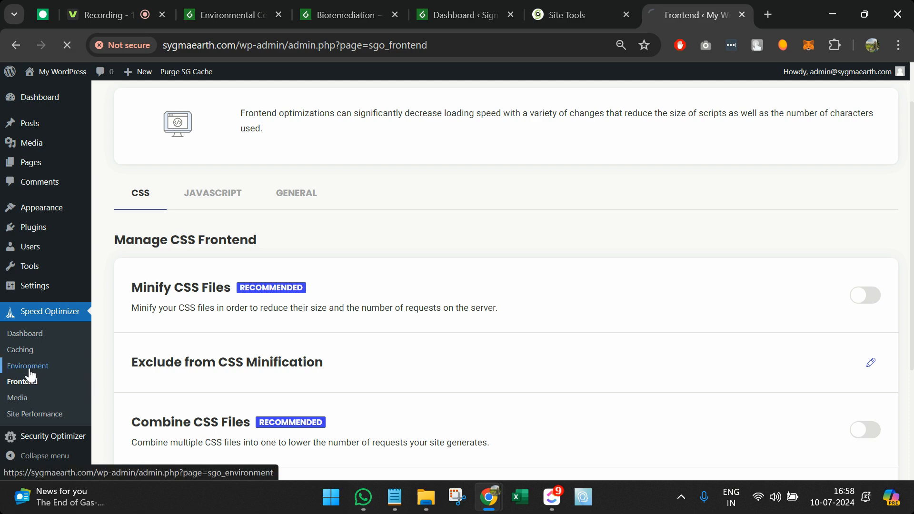
pyautogui.click(29, 367)
pyautogui.scroll(-1, 230, 370)
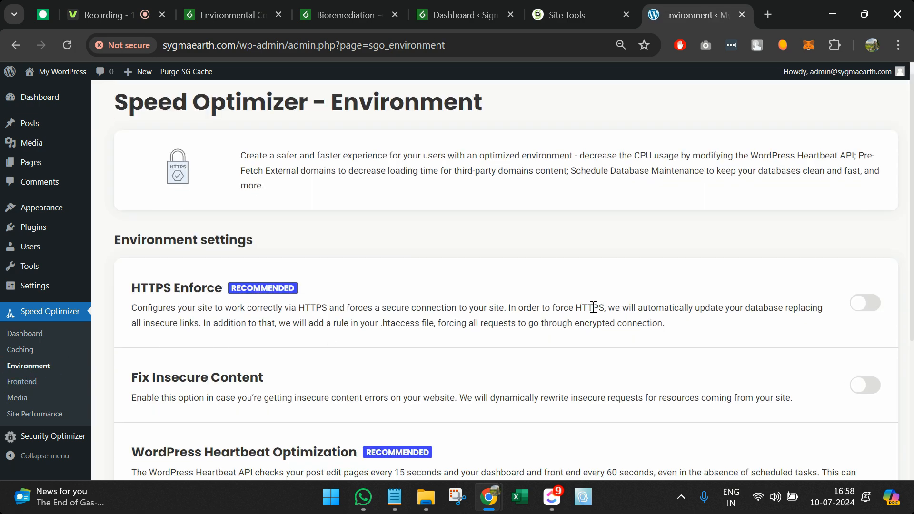
pyautogui.doubleClick(167, 291)
pyautogui.moveTo(166, 291); pyautogui.dragTo(337, 299)
# Step: Turn on HTTPS Enforce, confirm it, log back in and purge the SG cache
pyautogui.click(862, 307)
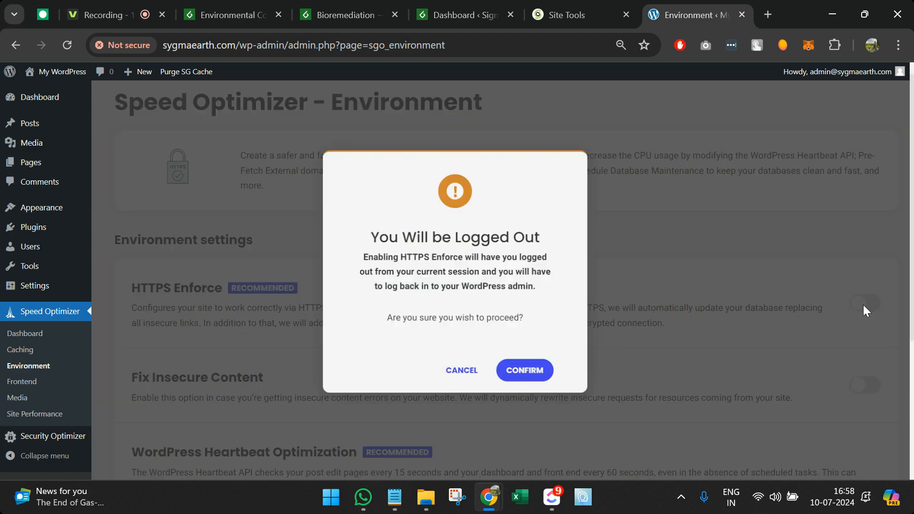
pyautogui.click(523, 371)
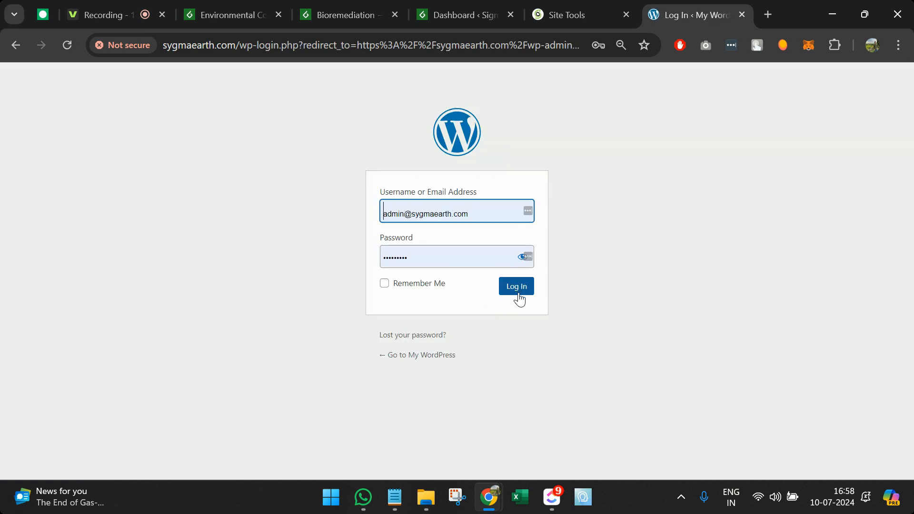
pyautogui.click(517, 292)
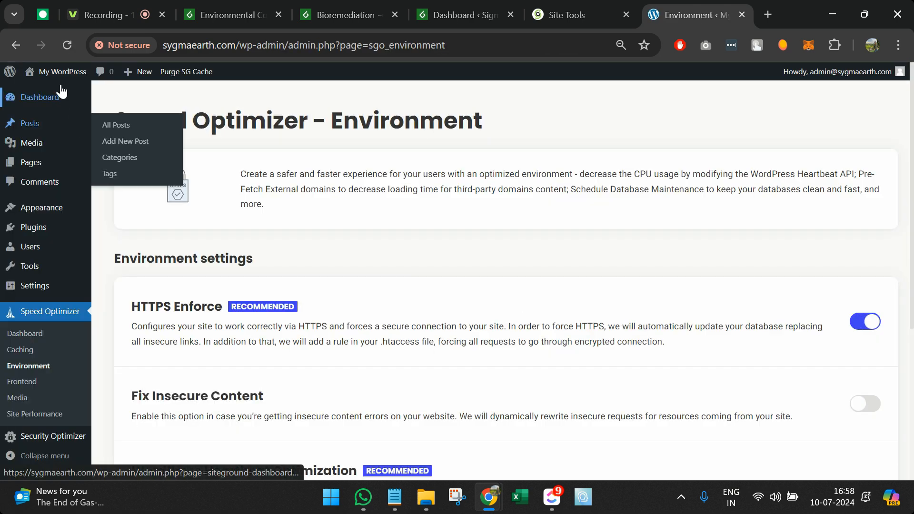
pyautogui.click(205, 76)
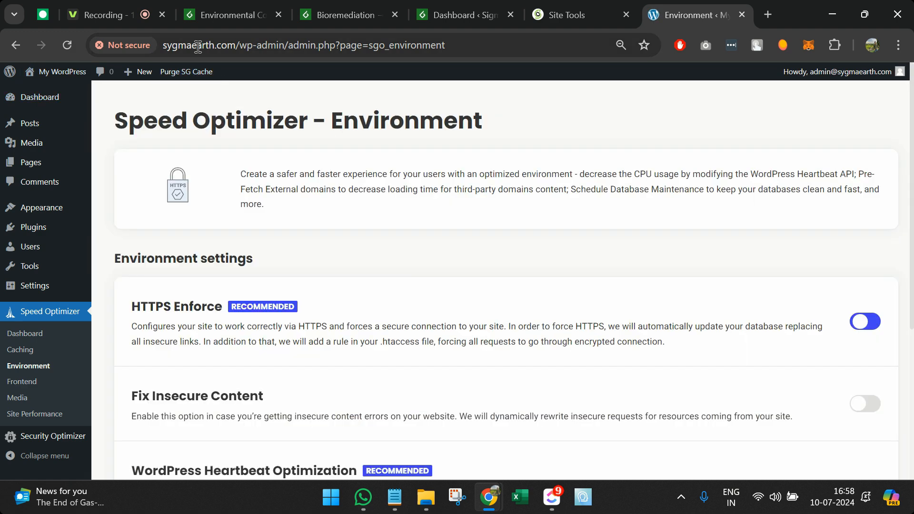
pyautogui.doubleClick(198, 47)
pyautogui.hotkey('ctrl', 'x')
pyautogui.hotkey('ctrl', 'shift', 'n')
pyautogui.hotkey('ctrl', 'v')
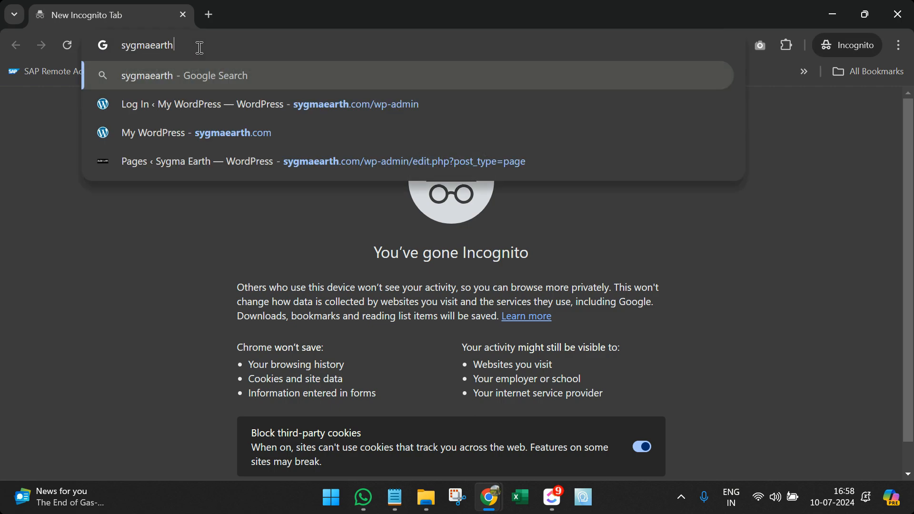
pyautogui.write('.co')
pyautogui.press('Return')
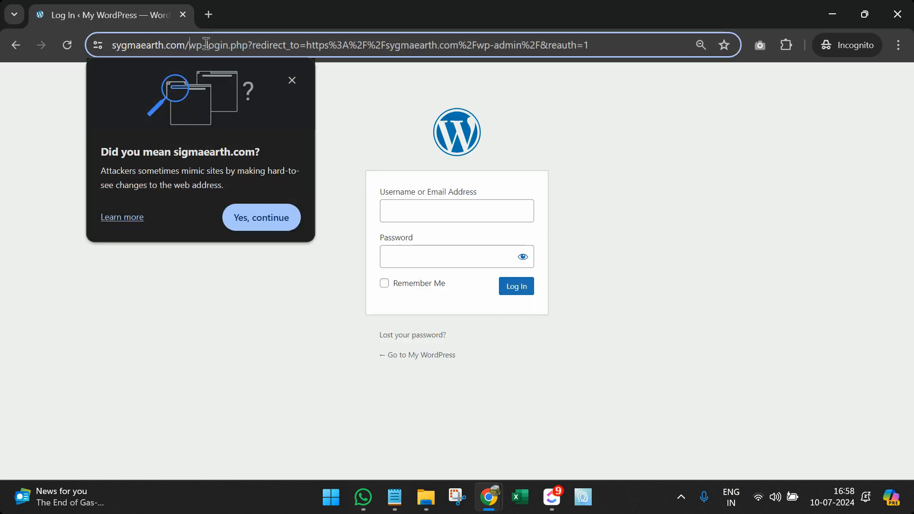
pyautogui.moveTo(204, 45); pyautogui.dragTo(544, 25)
pyautogui.hotkey('shift', 'End')
pyautogui.press('BackSpace')
pyautogui.press('Return')
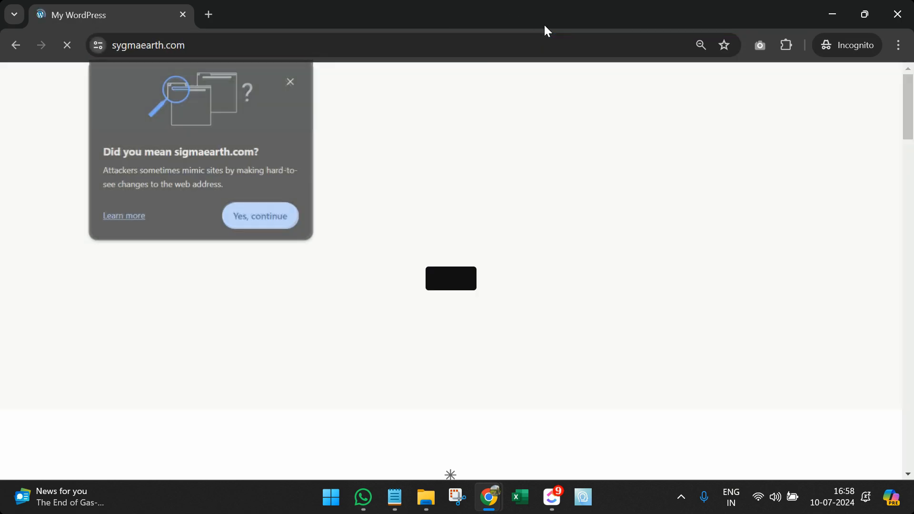
pyautogui.click(295, 79)
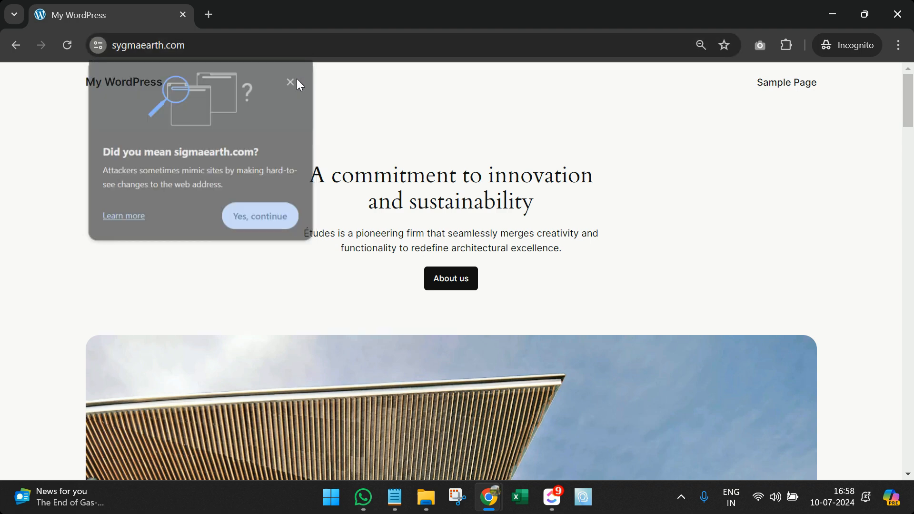
pyautogui.click(125, 50)
pyautogui.click(124, 50)
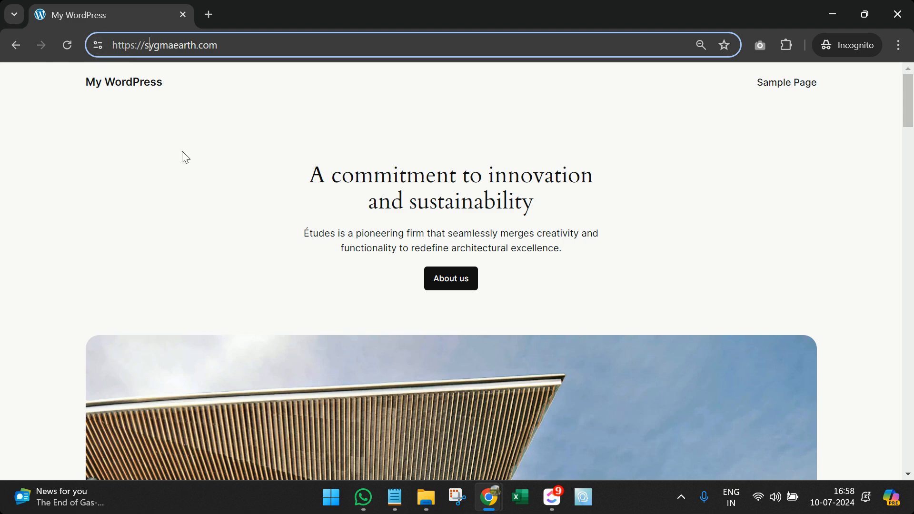
pyautogui.click(897, 14)
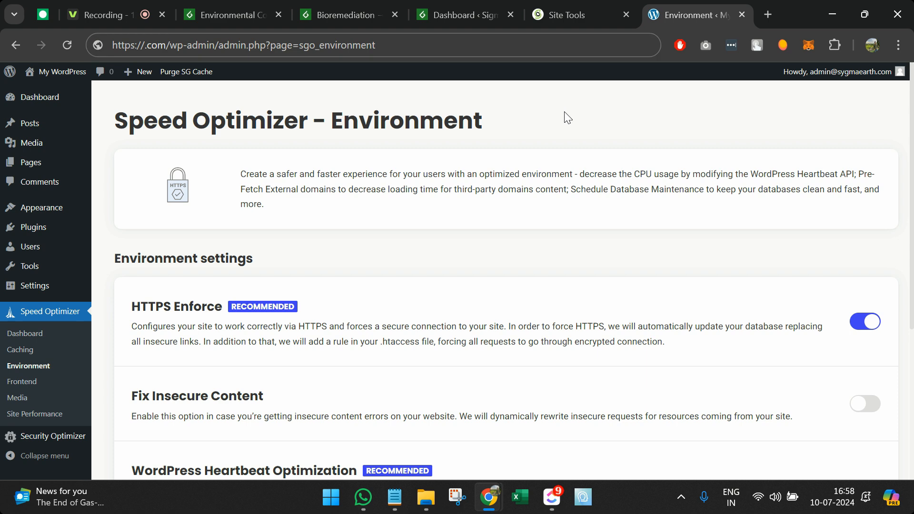
pyautogui.hotkey('alt', 'Tab')
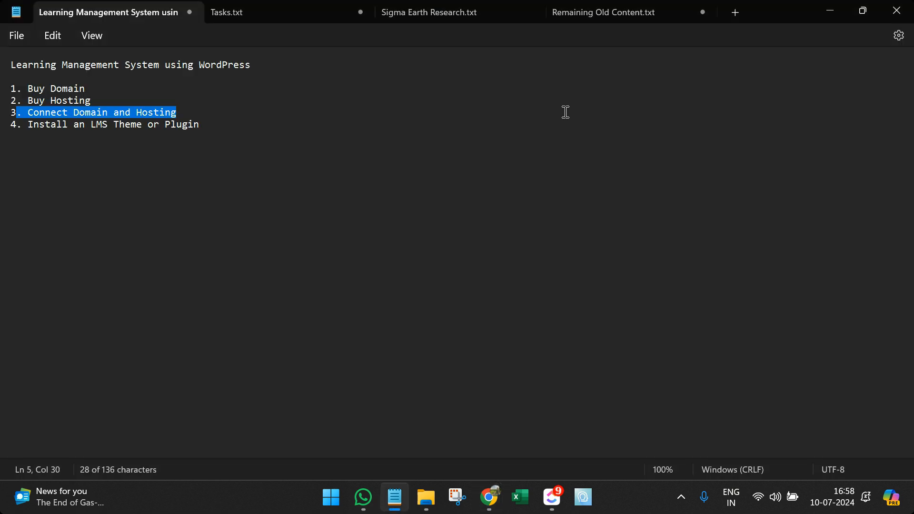
pyautogui.hotkey('alt', 'Tab')
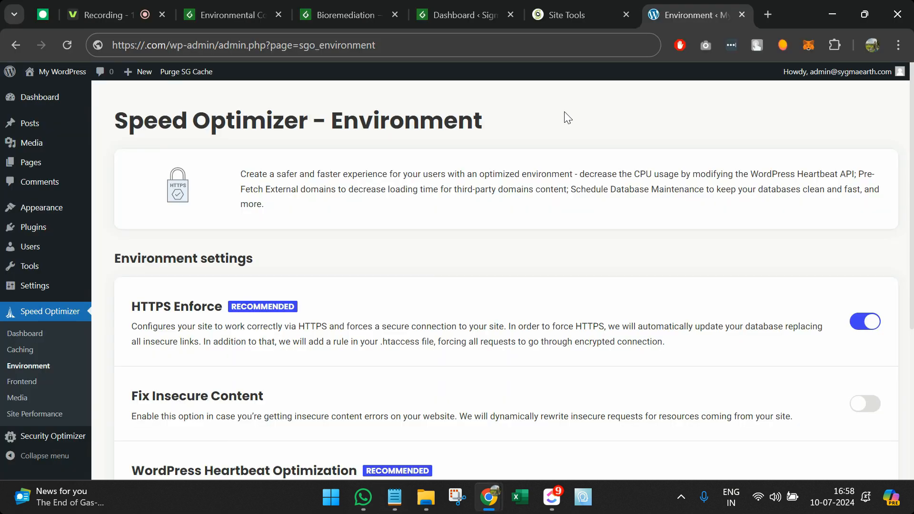
# Step: Open themeforest.net in a new browser tab
pyautogui.click(766, 14)
pyautogui.write('them')
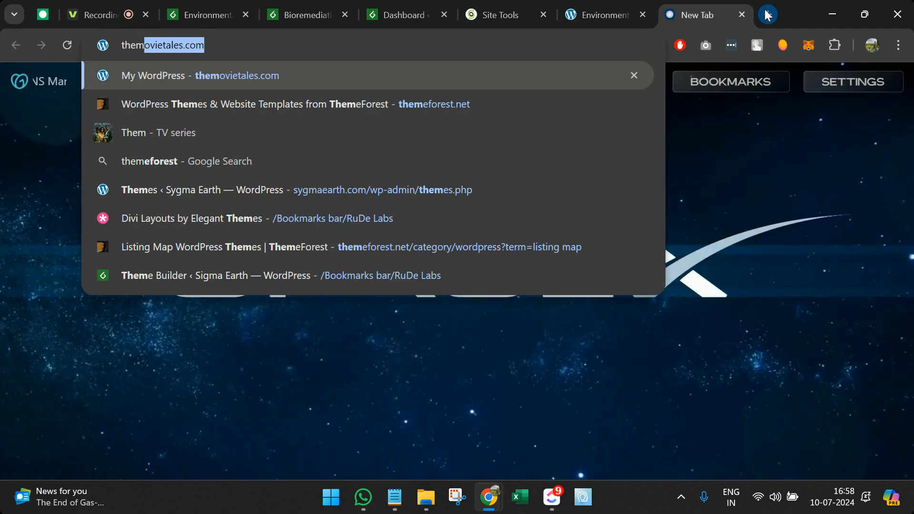
pyautogui.write('e')
pyautogui.press('Return')
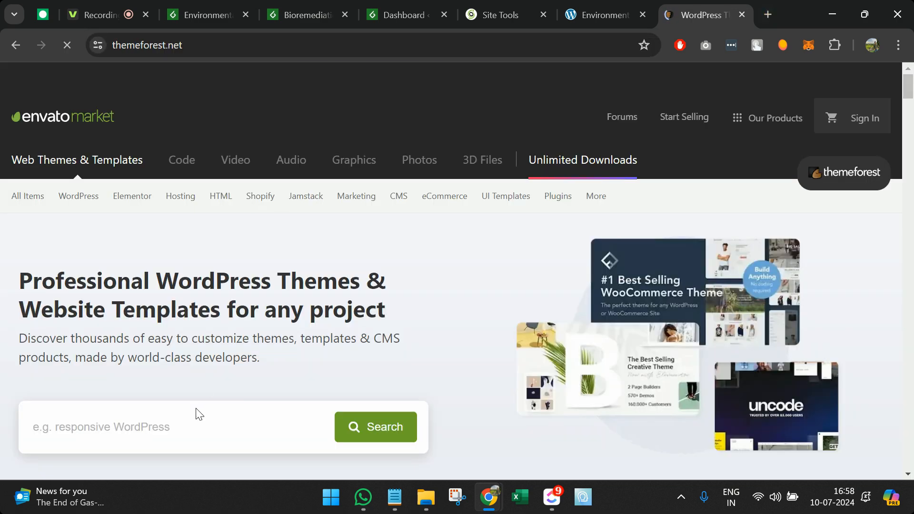
# Step: Search WordPress themes for 'lms' and open the LMS - Education WordPress Theme item
pyautogui.click(197, 417)
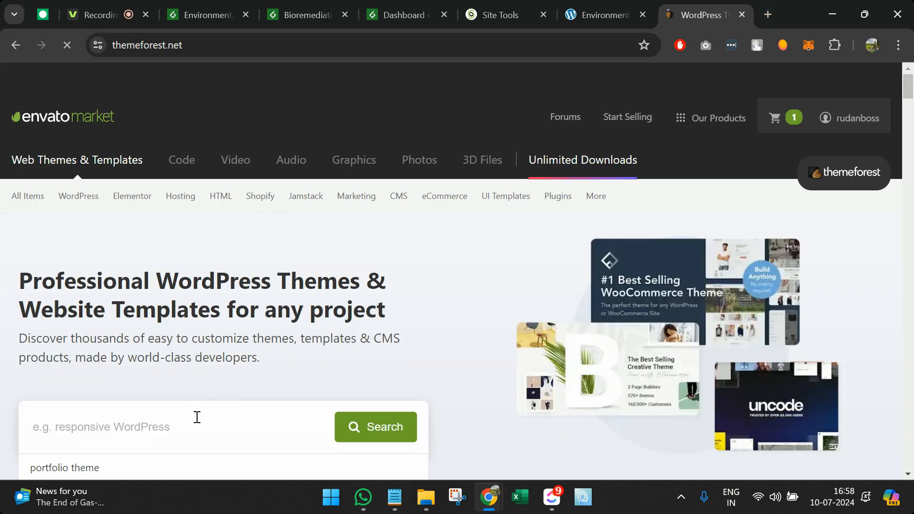
pyautogui.write('lea')
pyautogui.press('BackSpace')
pyautogui.press('BackSpace')
pyautogui.scroll(-4, 196, 421)
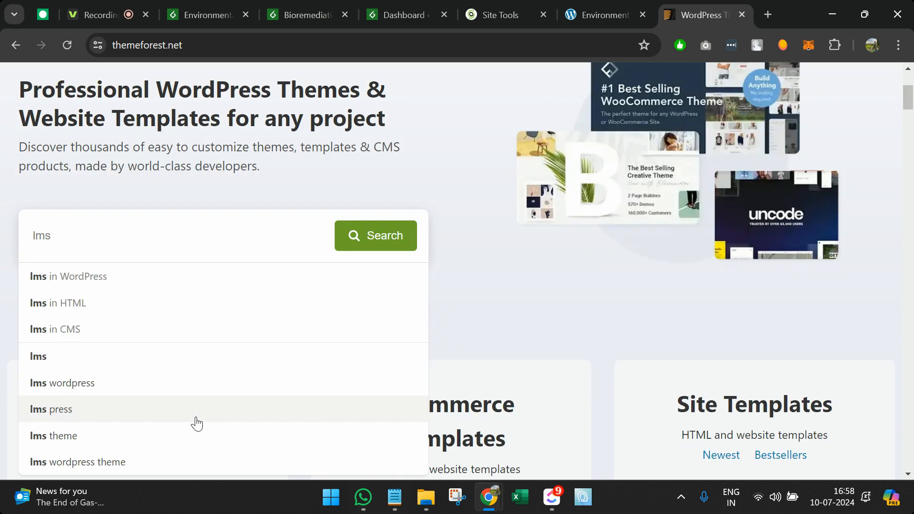
pyautogui.click(90, 291)
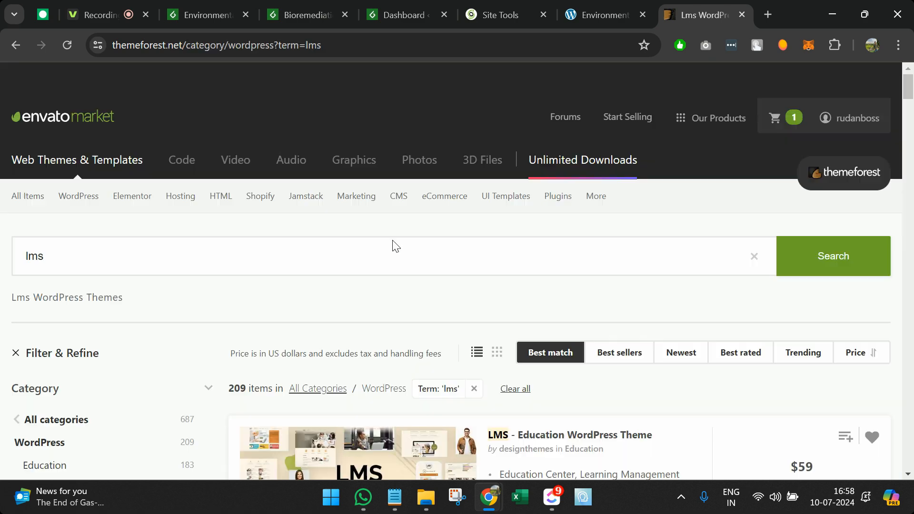
pyautogui.scroll(-10, 394, 240)
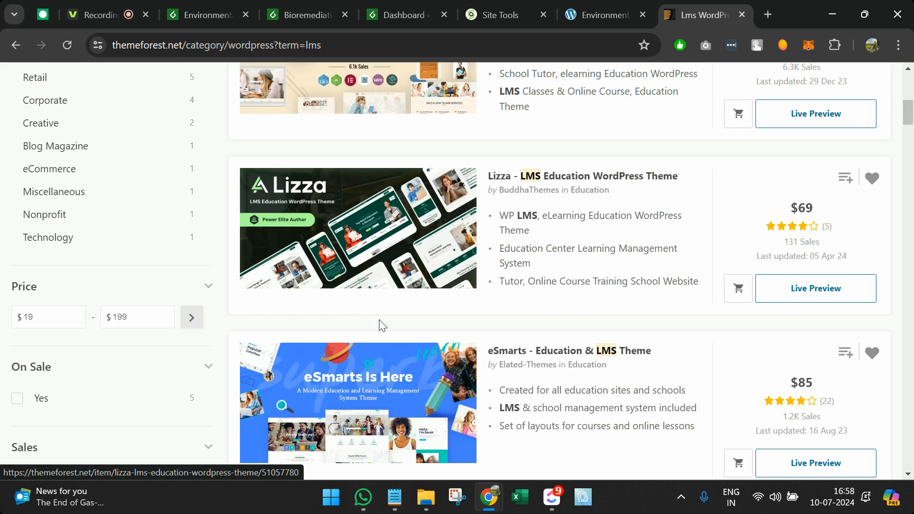
pyautogui.scroll(3, 379, 325)
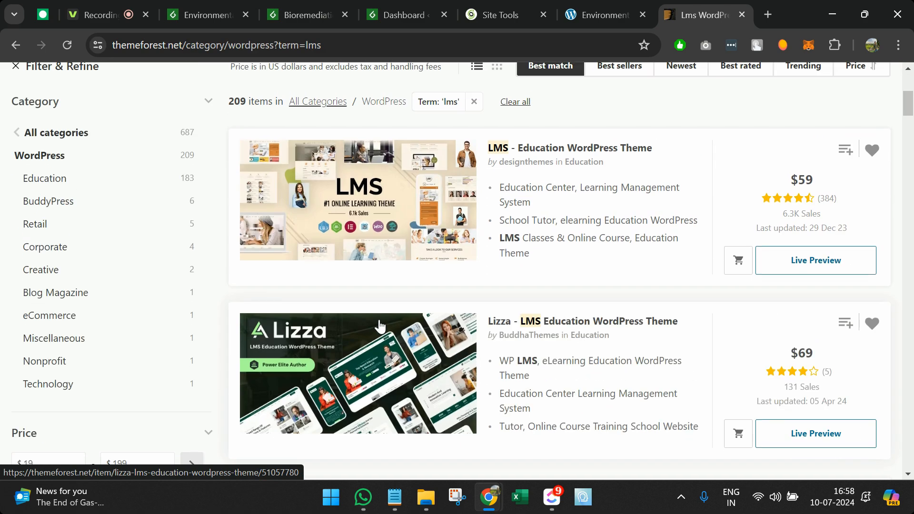
pyautogui.click(580, 325)
# Step: Launch the theme's Live Preview in a new tab, then read through the item's feature description
pyautogui.scroll(-5, 559, 284)
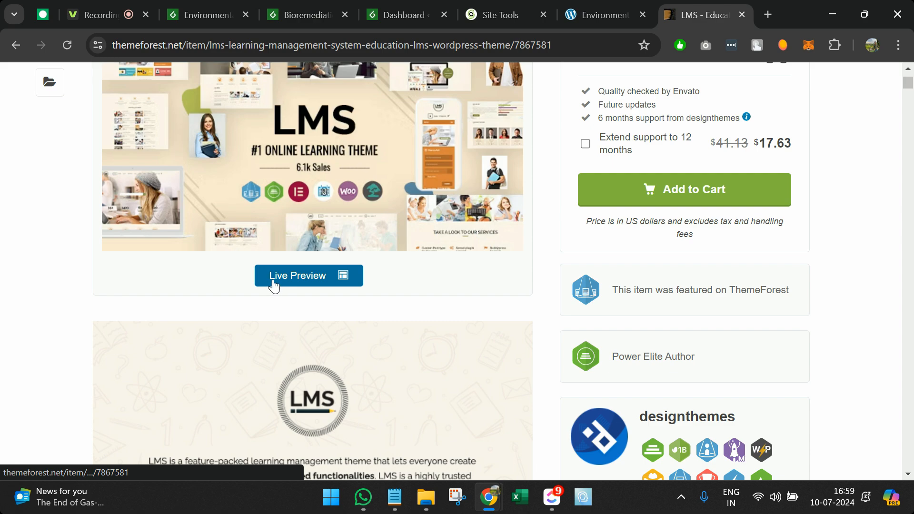
pyautogui.click(274, 280)
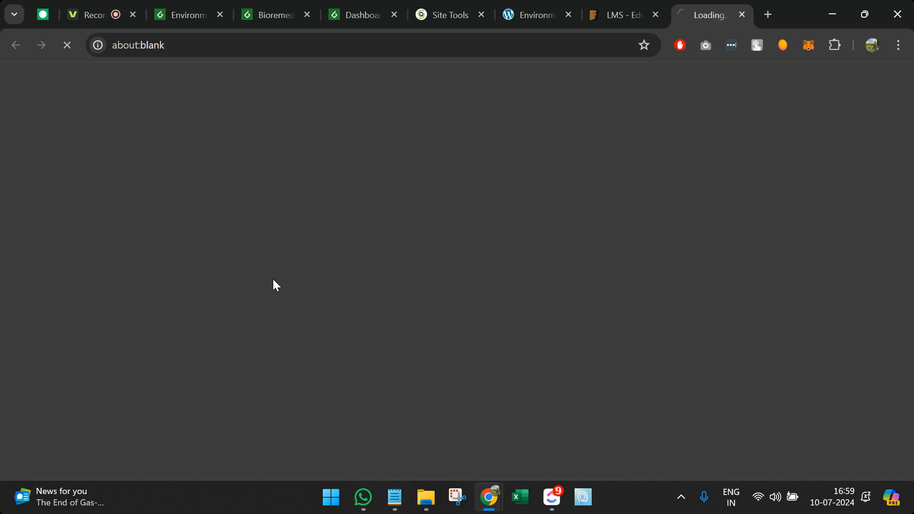
pyautogui.click(617, 13)
pyautogui.scroll(-15, 509, 316)
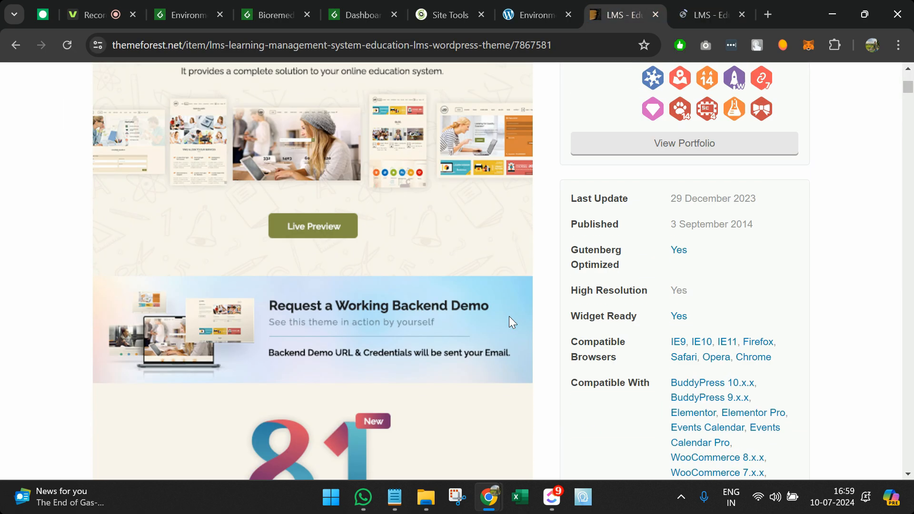
pyautogui.scroll(-18, 509, 318)
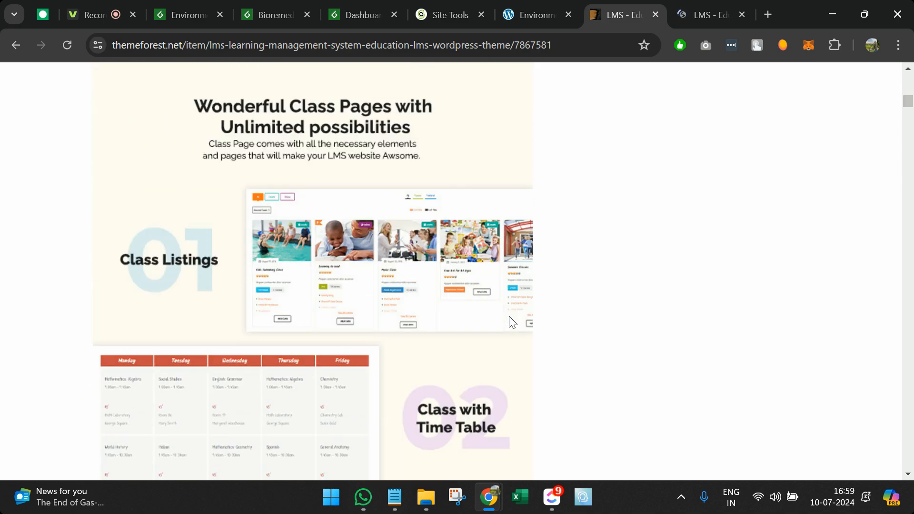
pyautogui.scroll(7, 248, 172)
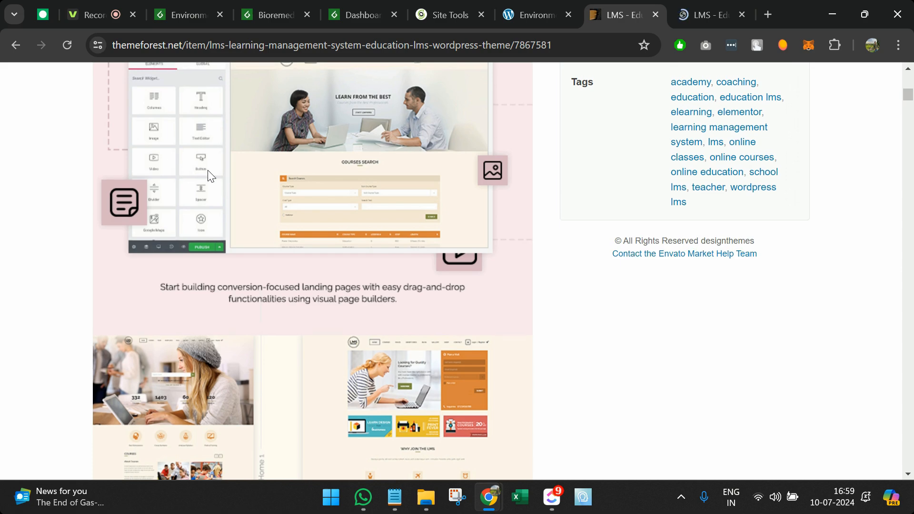
pyautogui.scroll(-20, 334, 291)
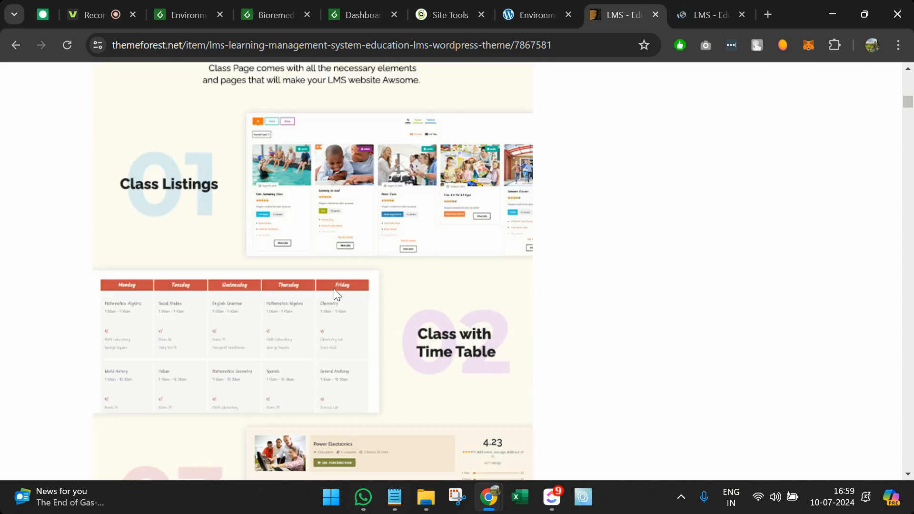
pyautogui.scroll(-20, 334, 291)
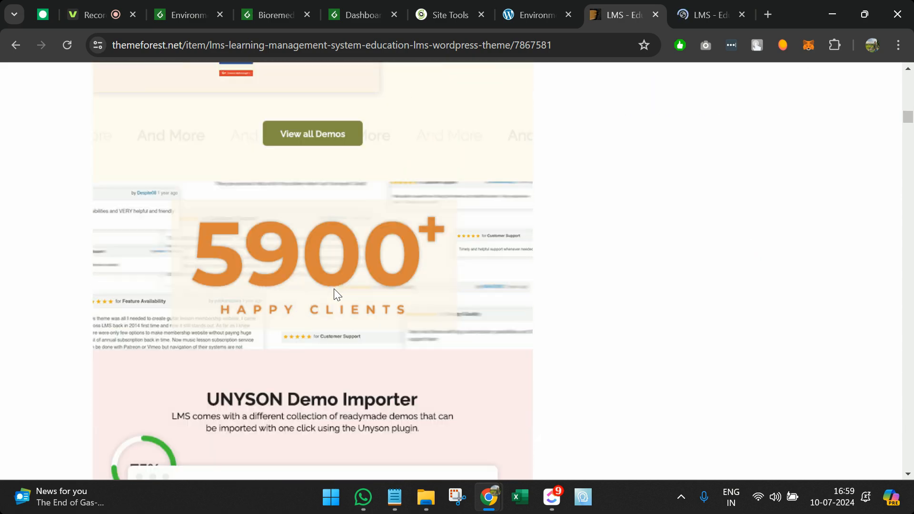
pyautogui.scroll(-20, 334, 290)
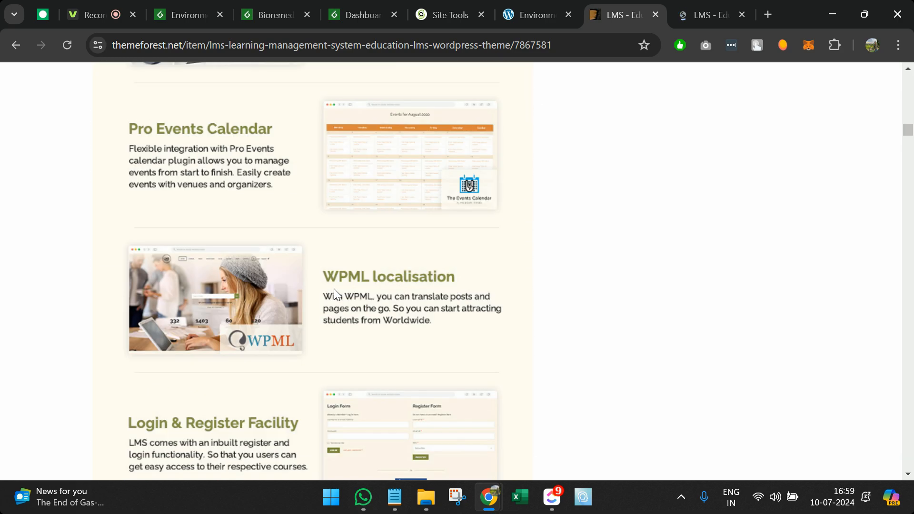
pyautogui.scroll(-20, 478, 375)
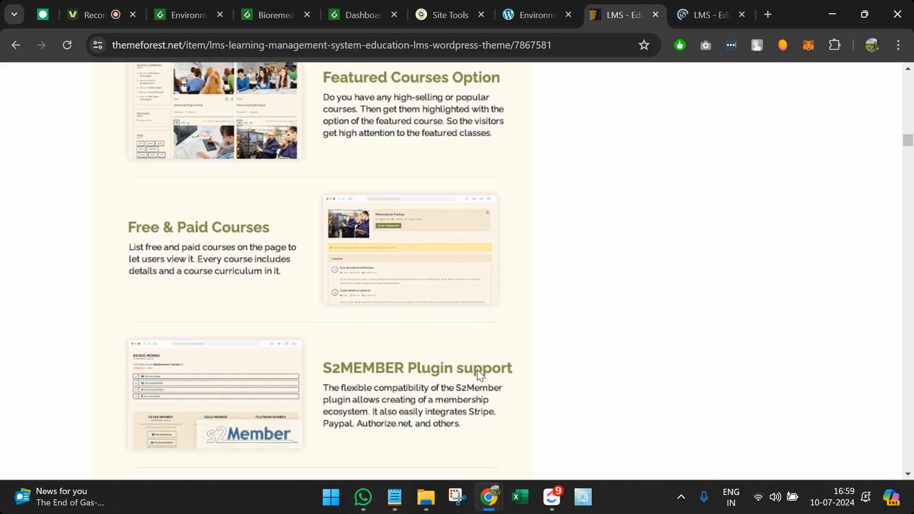
pyautogui.scroll(-15, 480, 375)
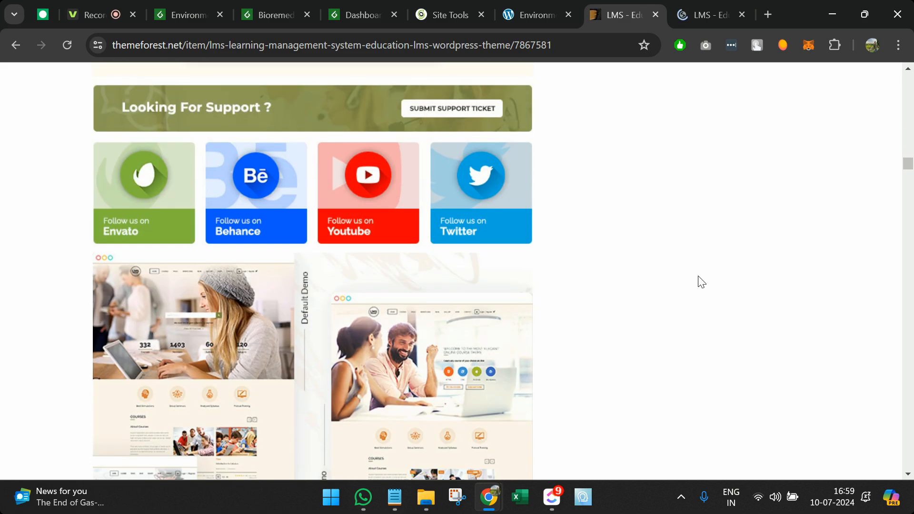
# Step: Find 'learn' in the description, then switch to the live preview tab
pyautogui.hotkey('ctrl', 'f')
pyautogui.write('learn')
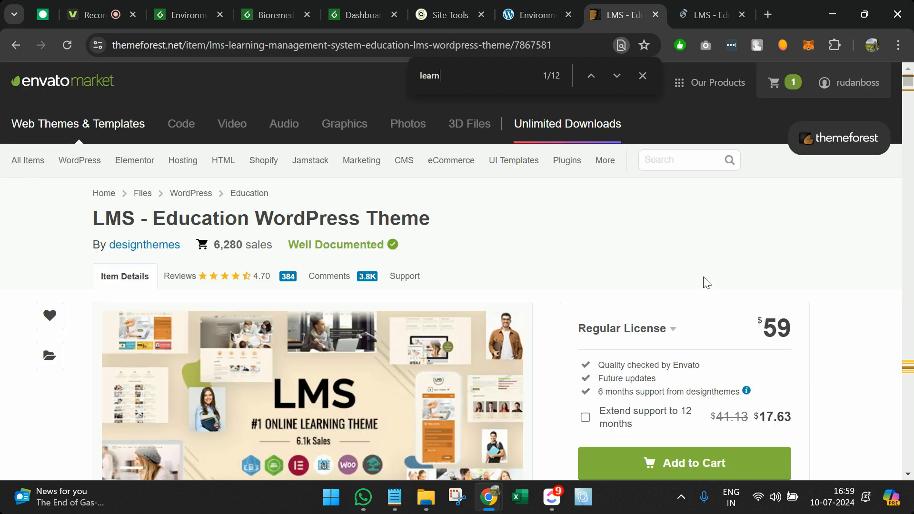
pyautogui.press('Return')
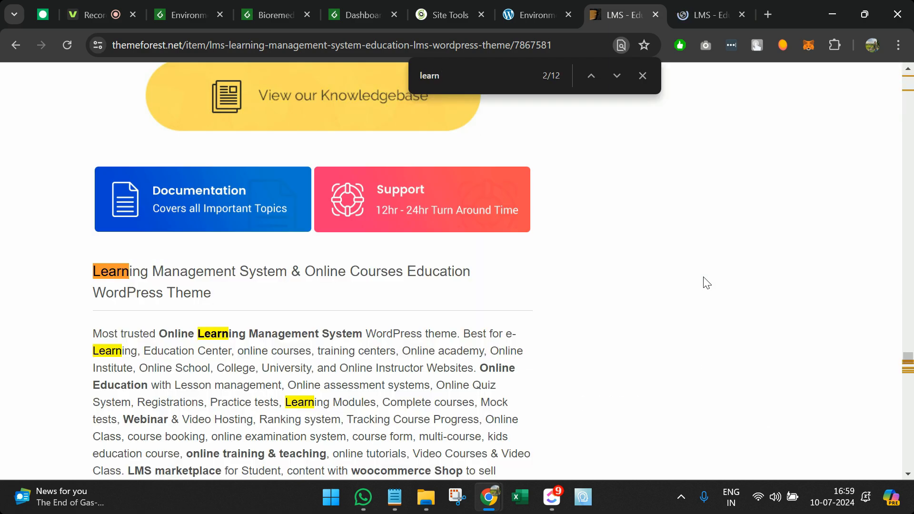
pyautogui.write('p')
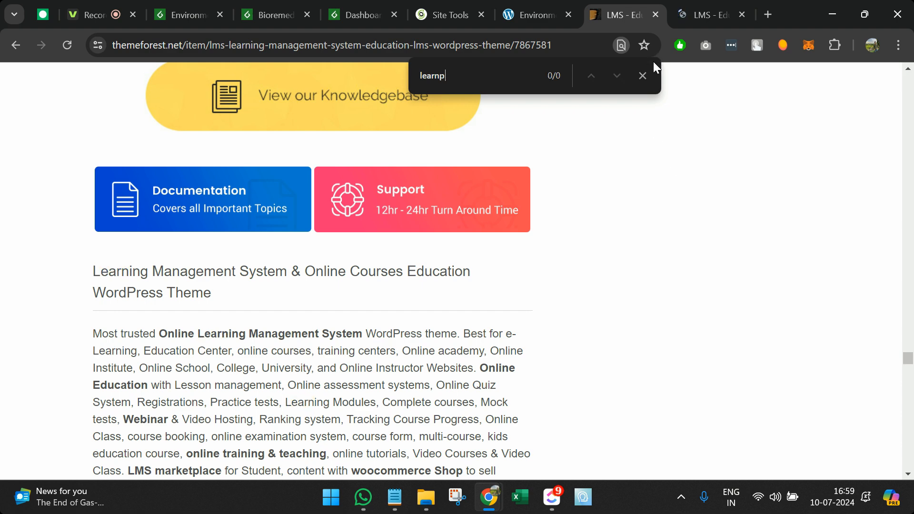
pyautogui.click(642, 76)
pyautogui.click(686, 11)
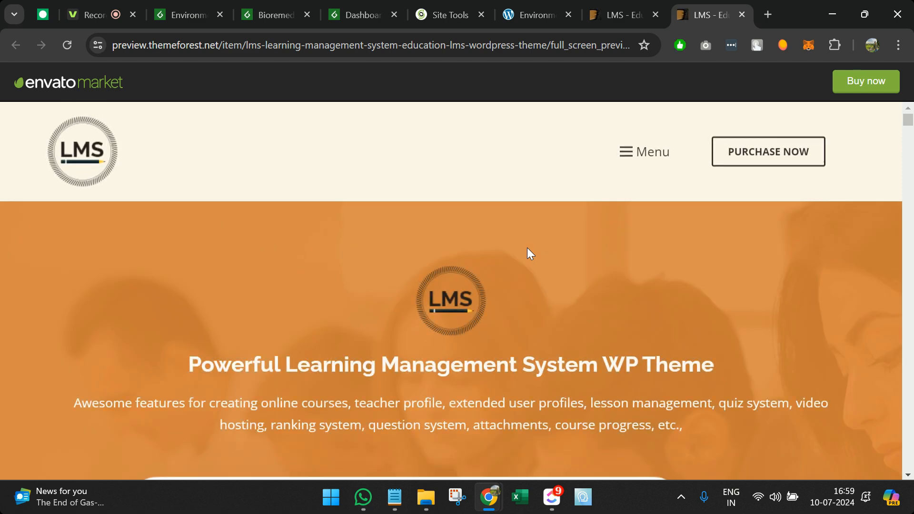
# Step: Scroll the live preview down to the demo thumbnails and open the Home 3 demo
pyautogui.scroll(-8, 527, 248)
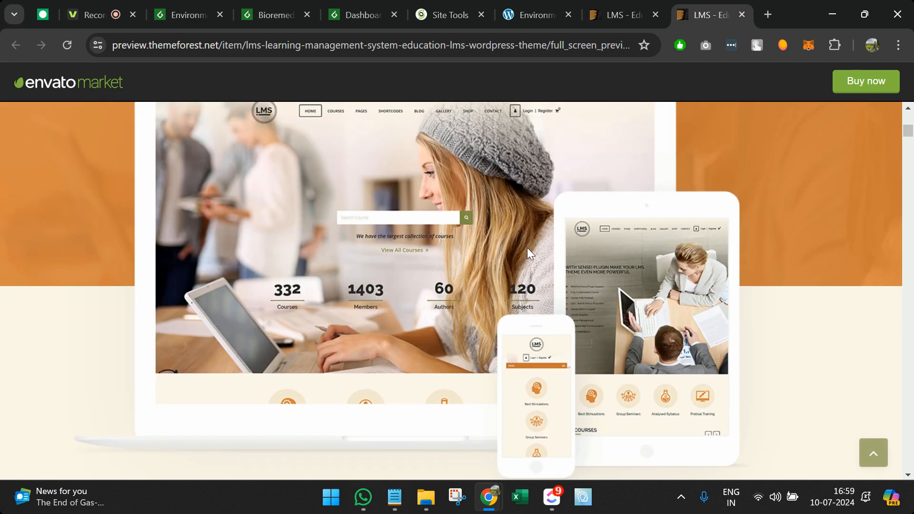
pyautogui.scroll(-5, 528, 252)
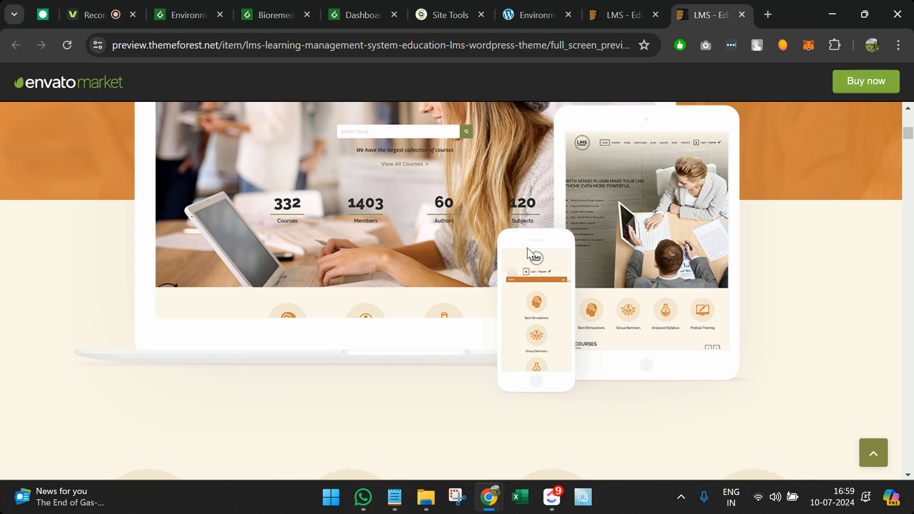
pyautogui.scroll(3, 527, 248)
pyautogui.scroll(-3, 527, 247)
pyautogui.scroll(1, 404, 223)
pyautogui.scroll(2, 403, 224)
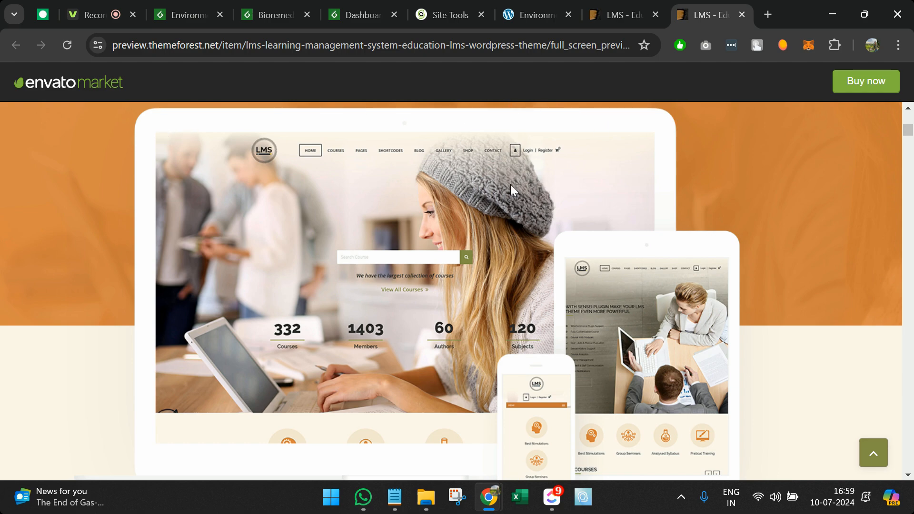
pyautogui.scroll(-10, 610, 290)
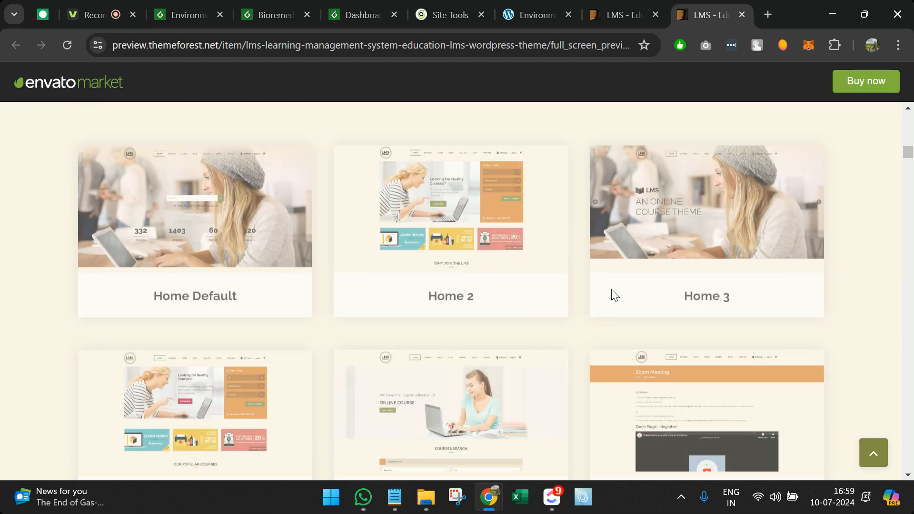
pyautogui.scroll(1, 611, 289)
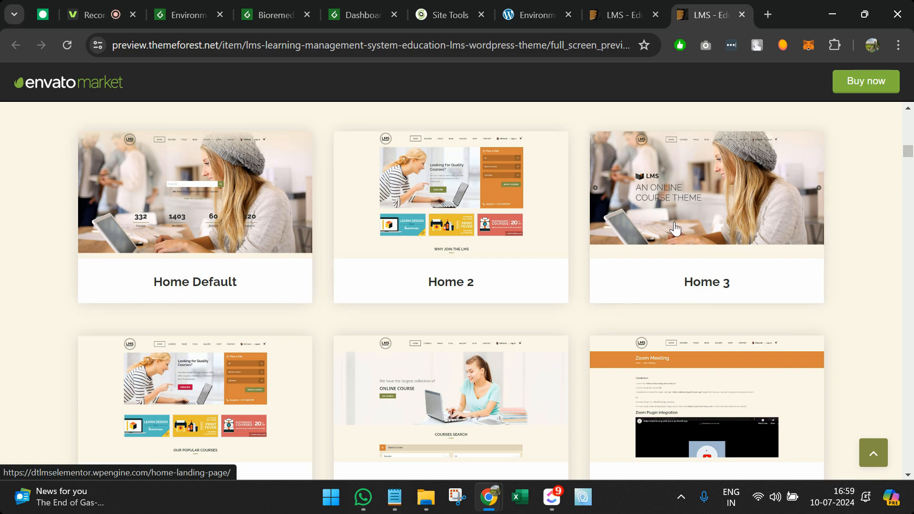
pyautogui.scroll(-1, 156, 405)
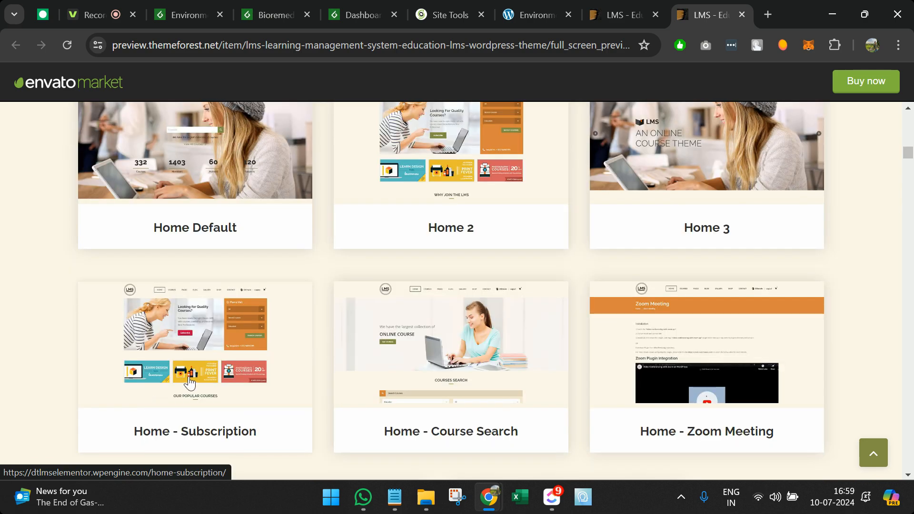
pyautogui.click(724, 133)
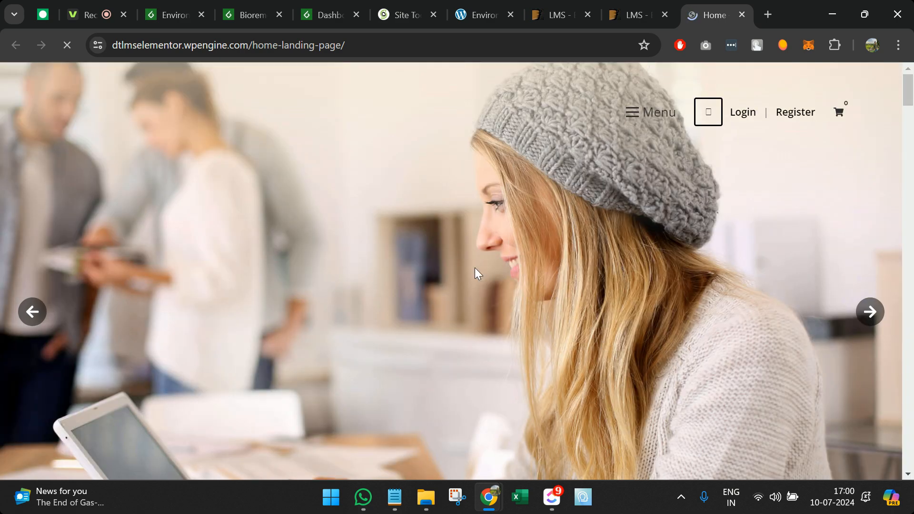
# Step: Scroll the demo landing page down to its contact form and back, then open the side menu
pyautogui.scroll(-15, 475, 268)
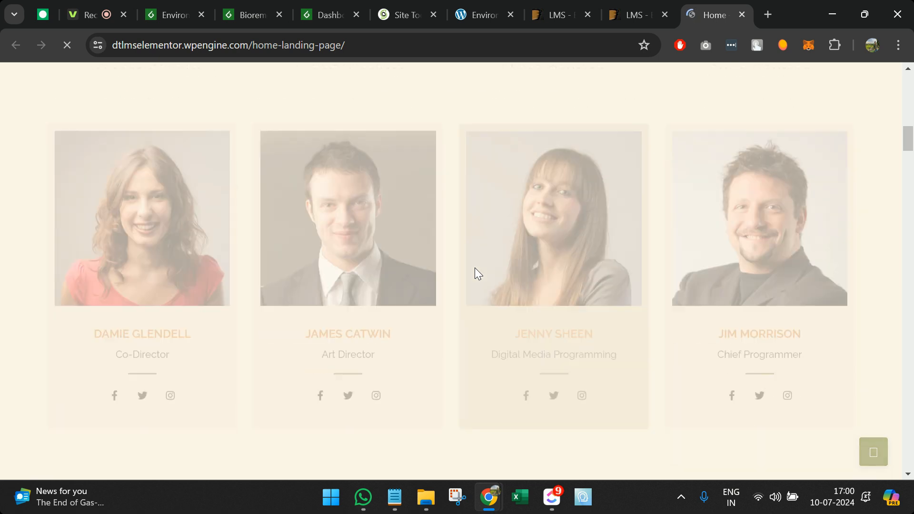
pyautogui.scroll(15, 475, 268)
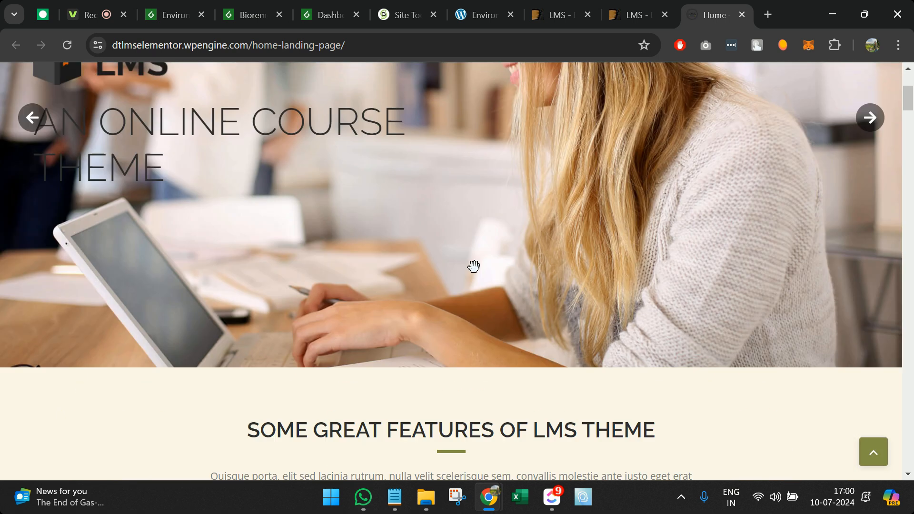
pyautogui.scroll(2, 474, 266)
pyautogui.scroll(-15, 339, 273)
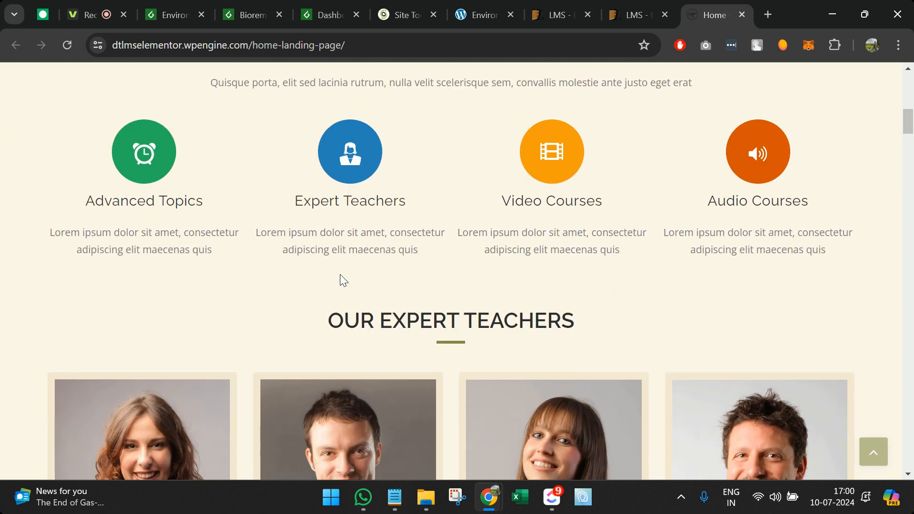
pyautogui.scroll(-20, 454, 275)
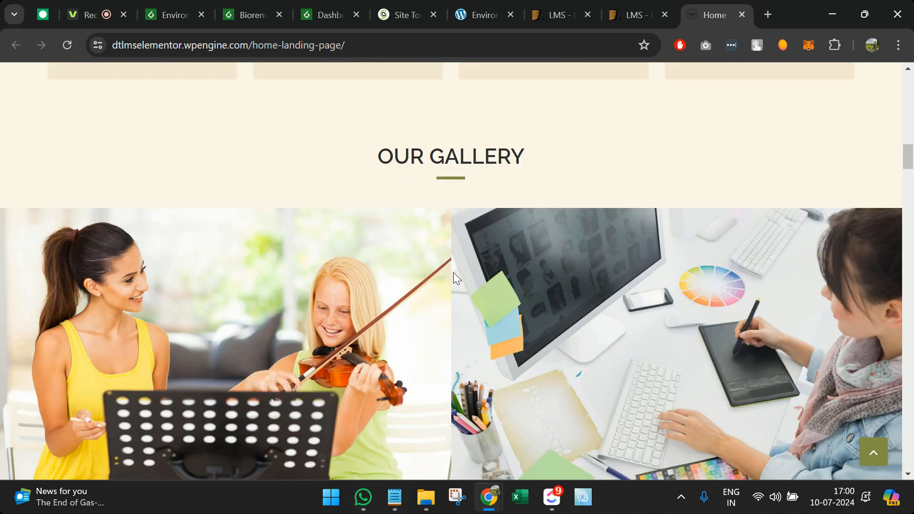
pyautogui.scroll(-20, 454, 275)
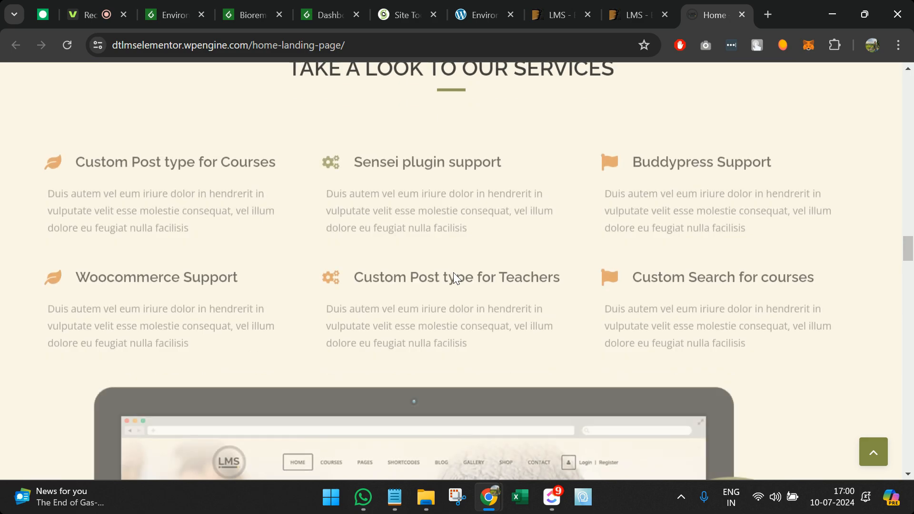
pyautogui.scroll(-20, 453, 277)
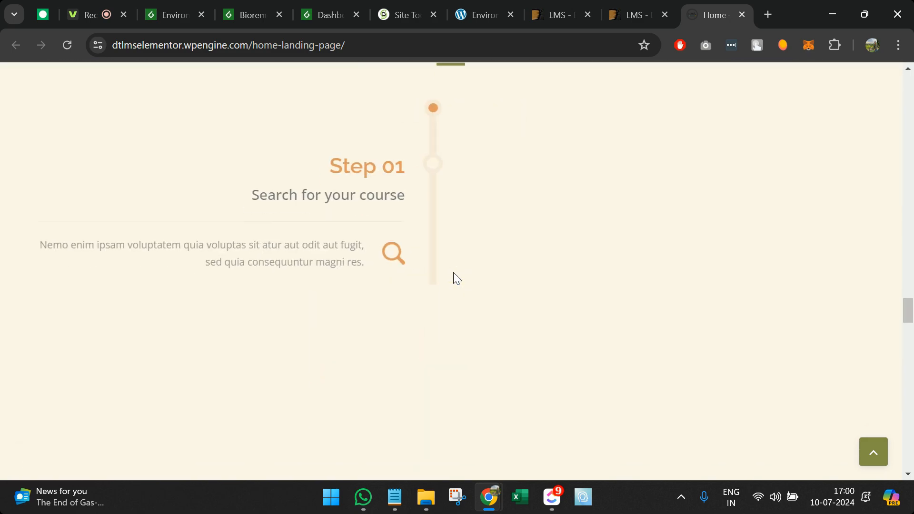
pyautogui.scroll(-3, 537, 265)
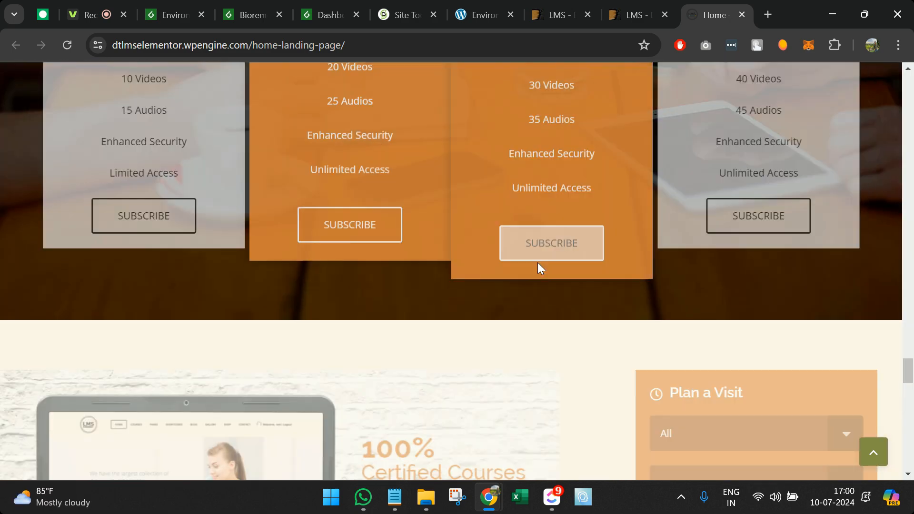
pyautogui.scroll(4, 538, 264)
pyautogui.scroll(-13, 538, 264)
pyautogui.scroll(-5, 538, 265)
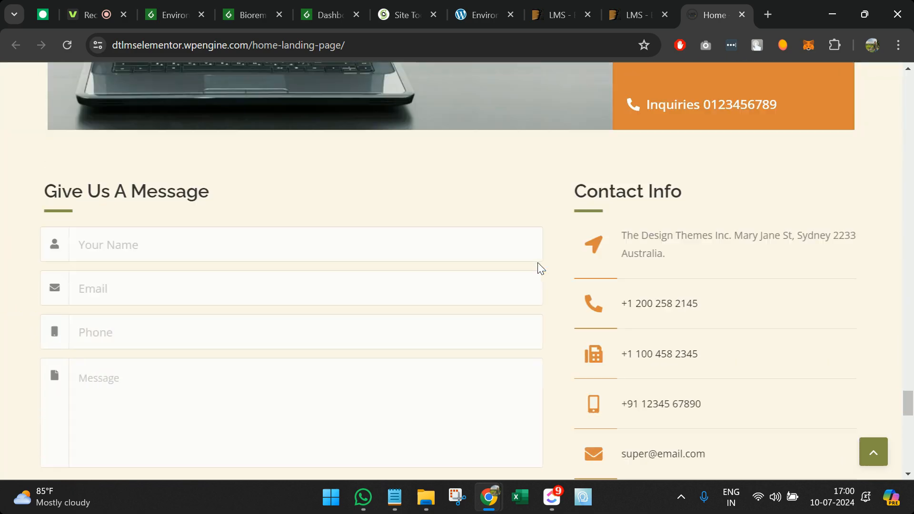
pyautogui.scroll(20, 718, 197)
pyautogui.scroll(15, 718, 195)
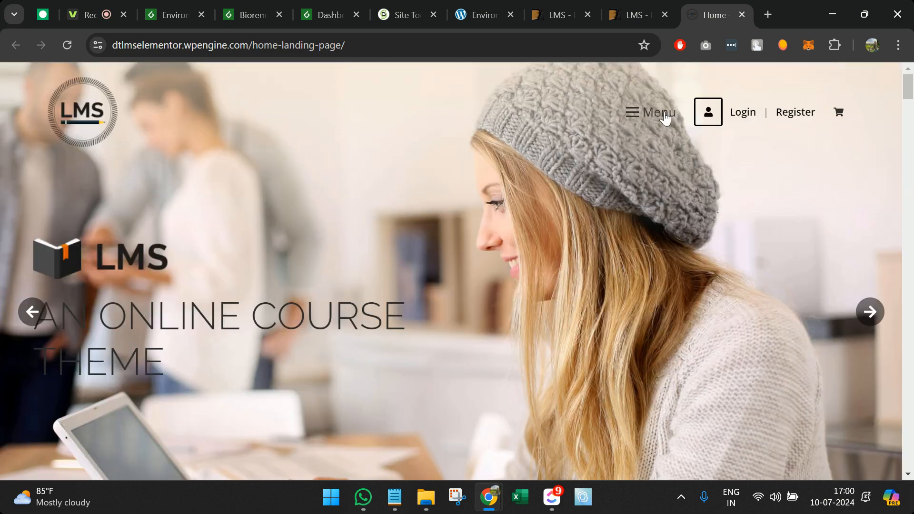
pyautogui.click(626, 118)
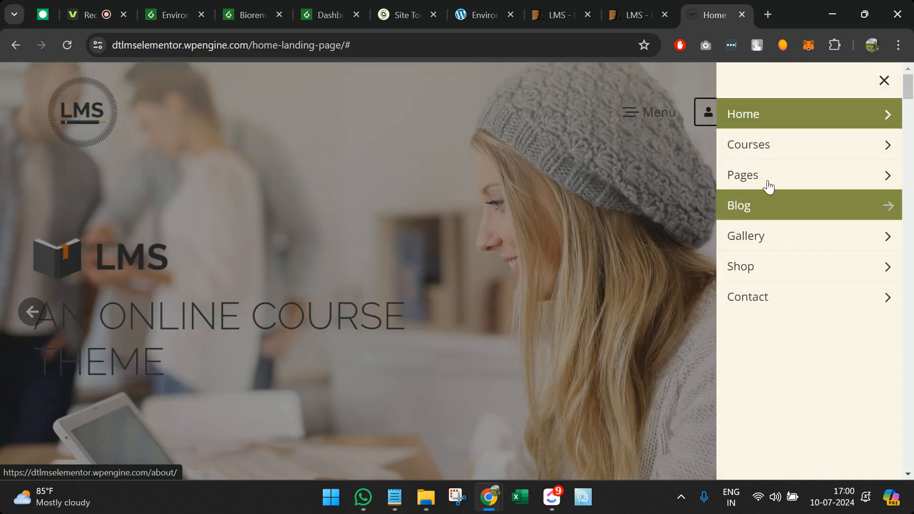
# Step: Browse the Archives: Lessons listing, then go to Menu > Courses > Courses-Template
pyautogui.click(760, 154)
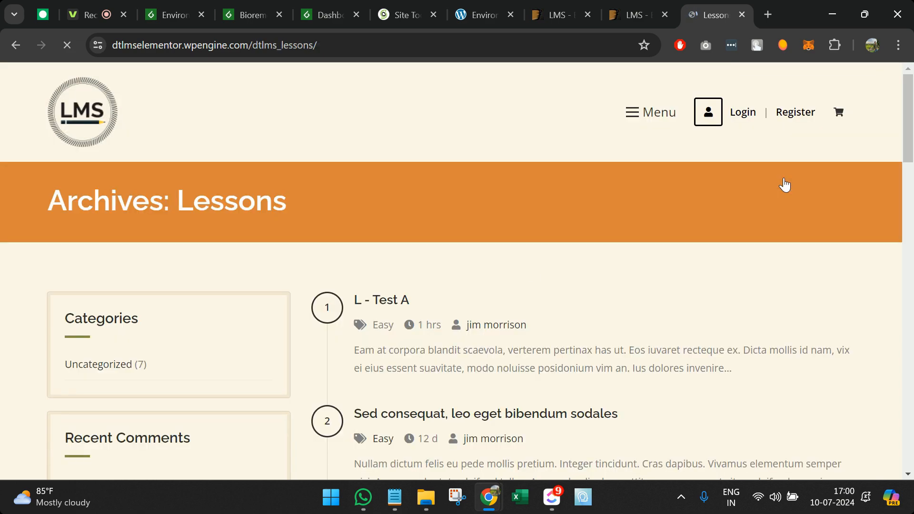
pyautogui.scroll(-2, 493, 310)
pyautogui.scroll(-11, 220, 336)
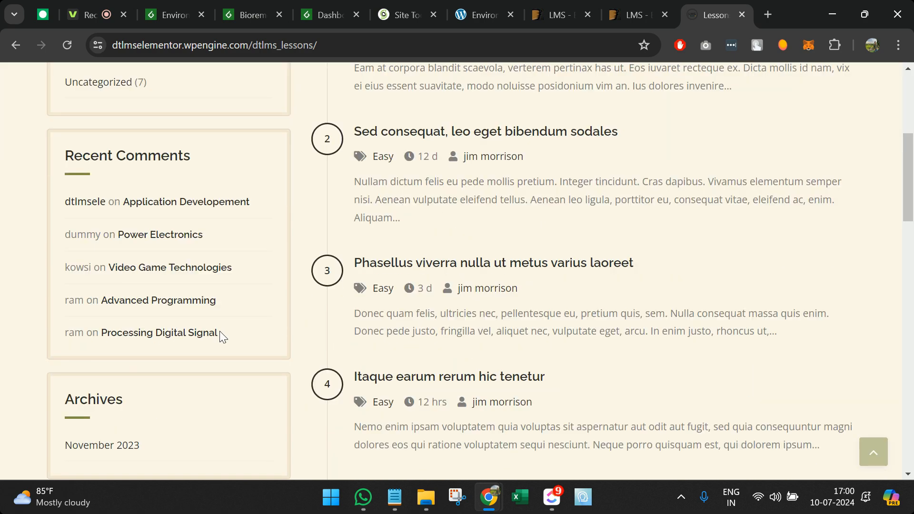
pyautogui.scroll(13, 219, 330)
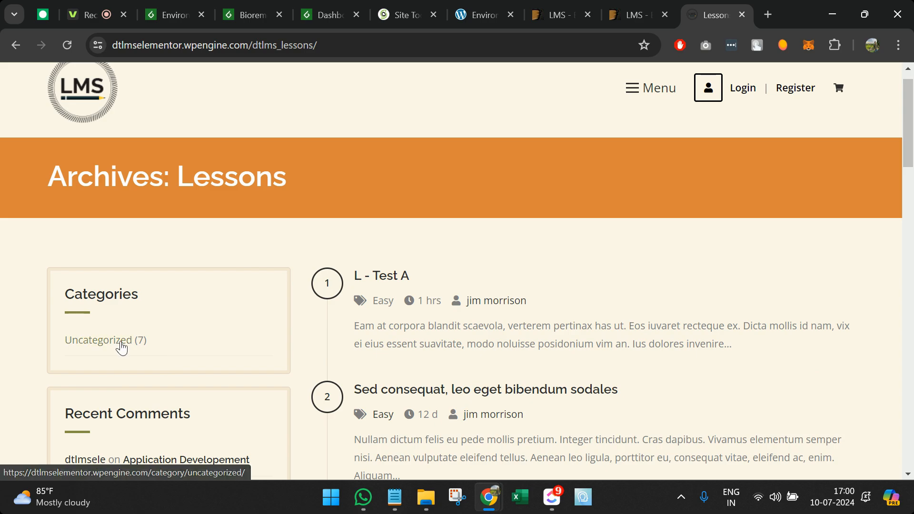
pyautogui.scroll(-15, 121, 340)
pyautogui.scroll(9, 122, 347)
pyautogui.scroll(8, 607, 225)
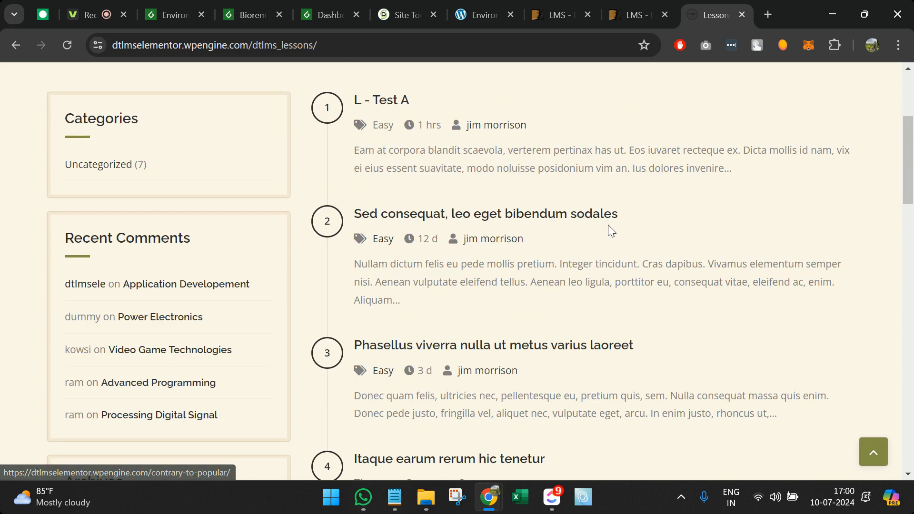
pyautogui.click(661, 114)
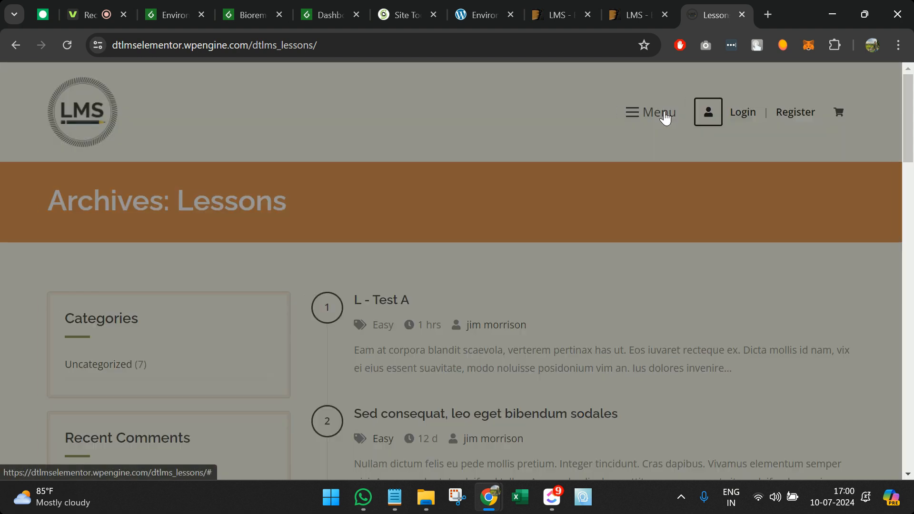
pyautogui.click(748, 153)
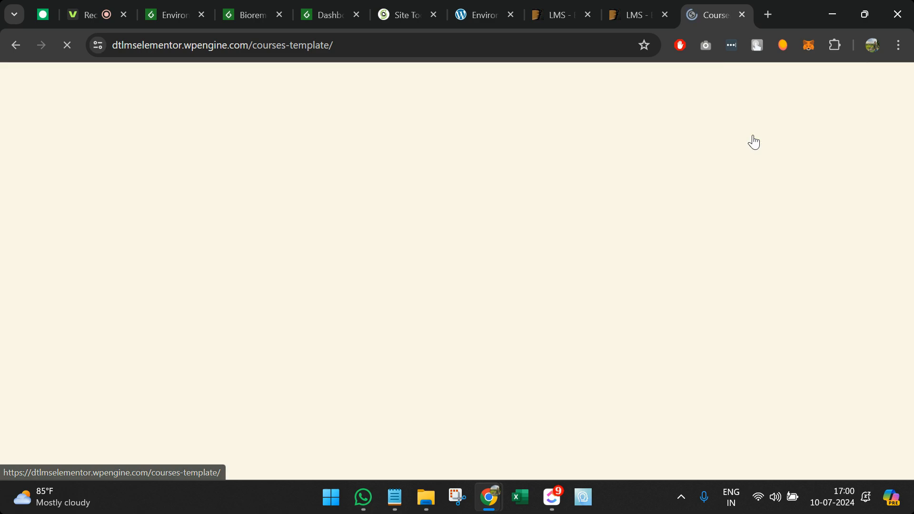
# Step: Review the course grid and its category and cost filters, then open the free Power Electronics course
pyautogui.scroll(-3, 512, 364)
pyautogui.scroll(-4, 513, 364)
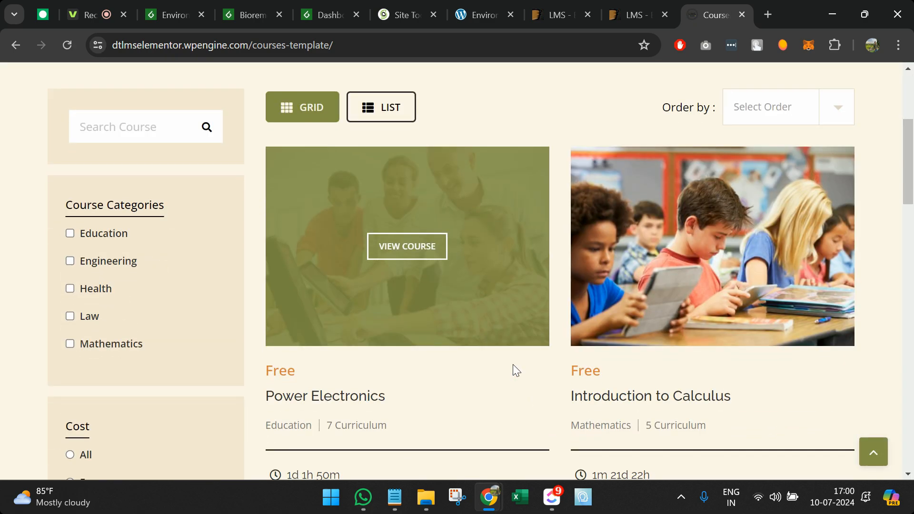
pyautogui.scroll(1, 602, 278)
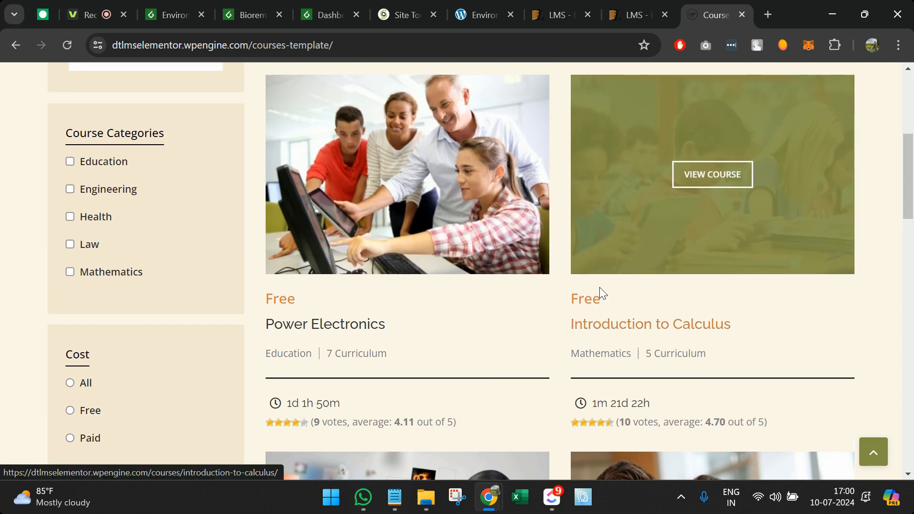
pyautogui.scroll(1, 442, 233)
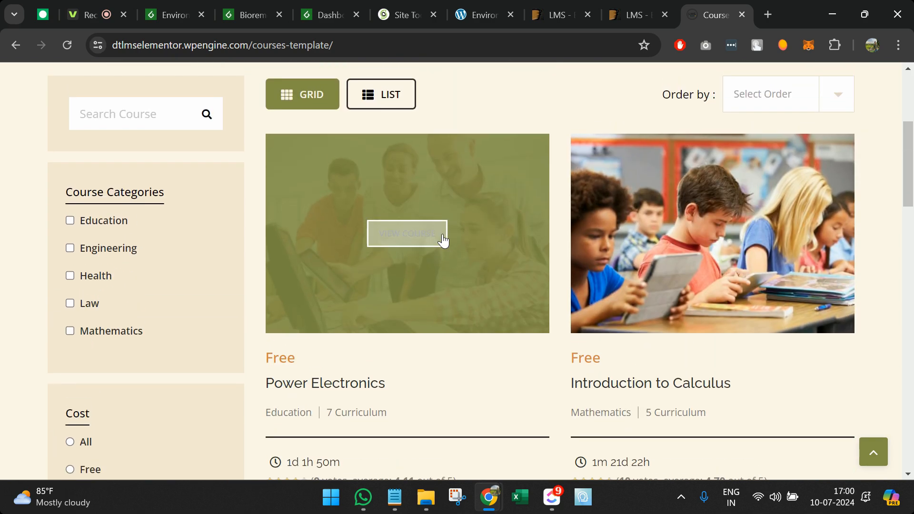
pyautogui.scroll(1, 187, 251)
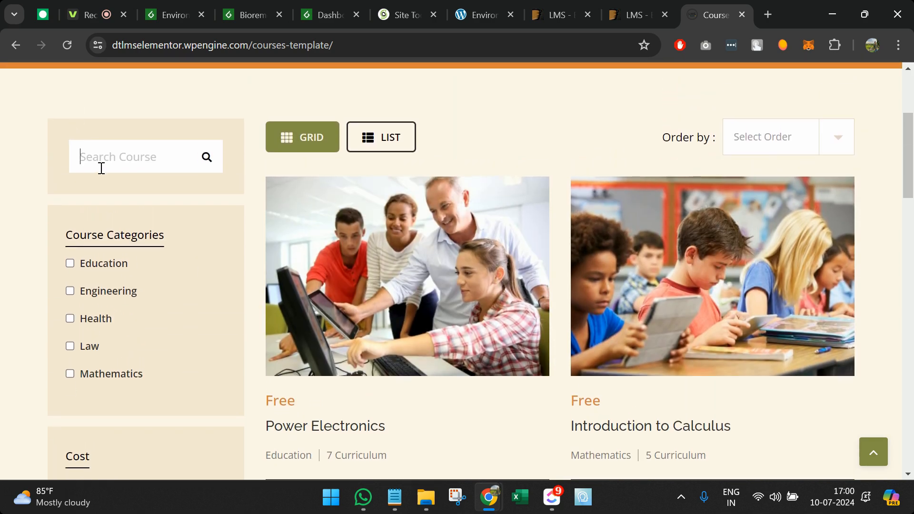
pyautogui.scroll(-2, 109, 160)
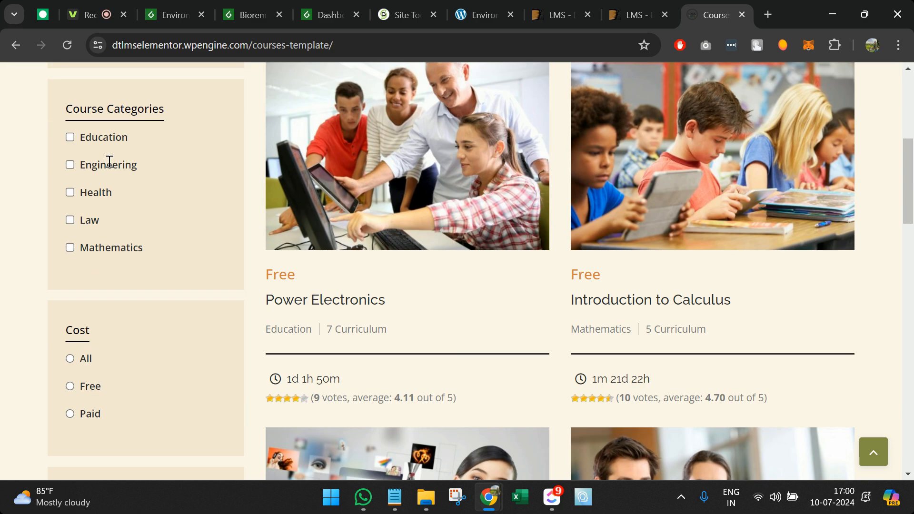
pyautogui.scroll(-3, 98, 285)
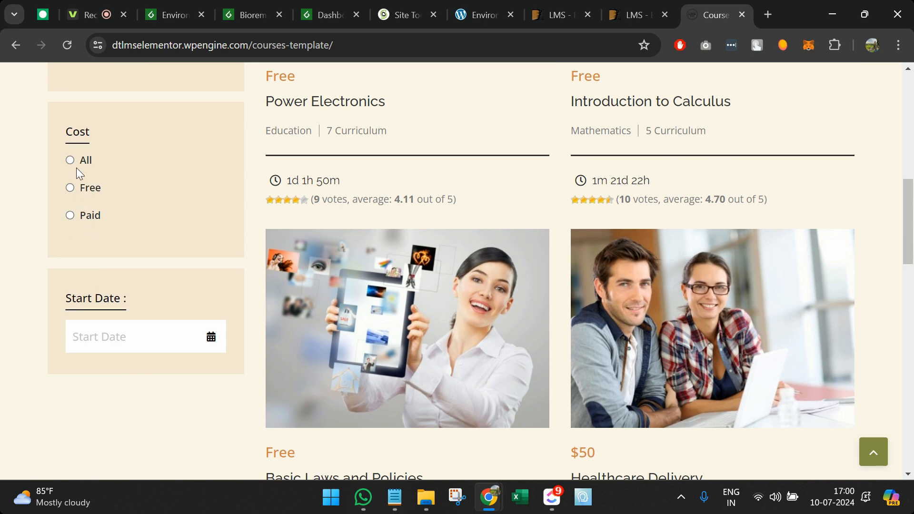
pyautogui.scroll(-2, 91, 337)
pyautogui.scroll(6, 92, 337)
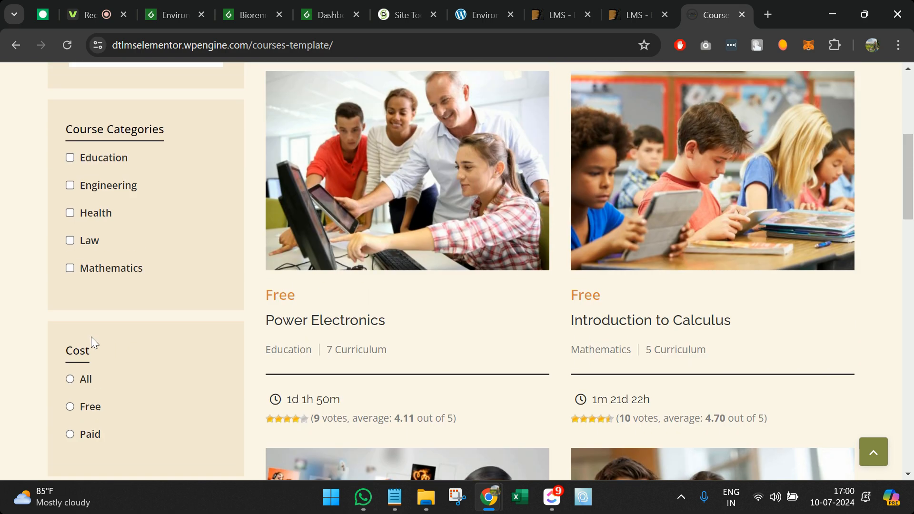
pyautogui.click(391, 211)
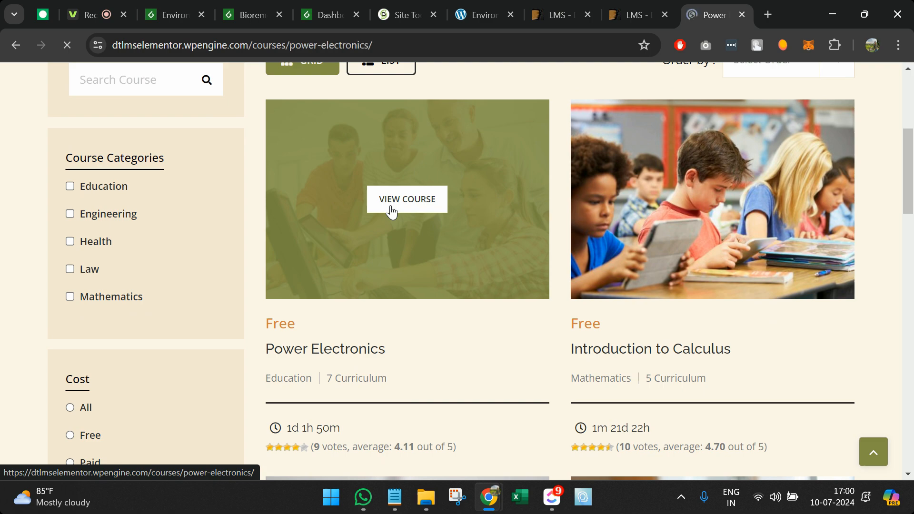
# Step: Check the Power Electronics About, Members and Instructors tabs, then return to Curriculum at the top
pyautogui.scroll(-5, 389, 211)
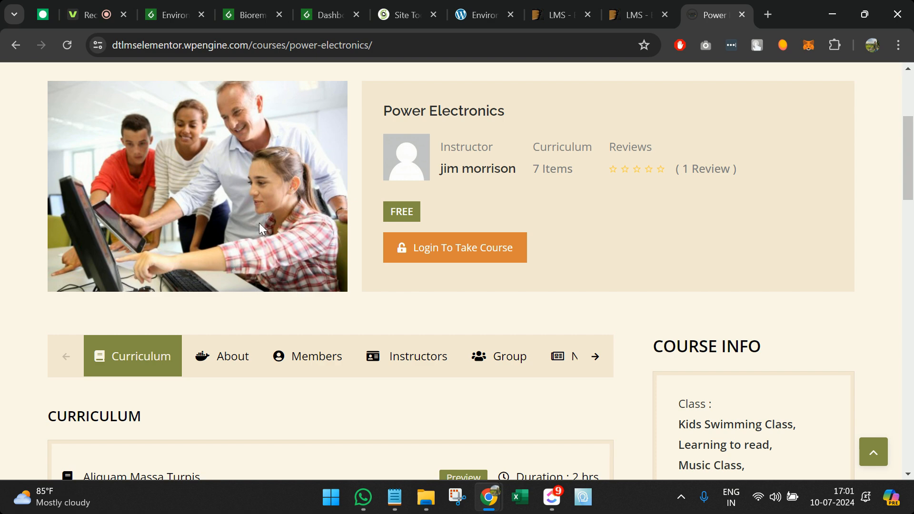
pyautogui.scroll(-5, 416, 379)
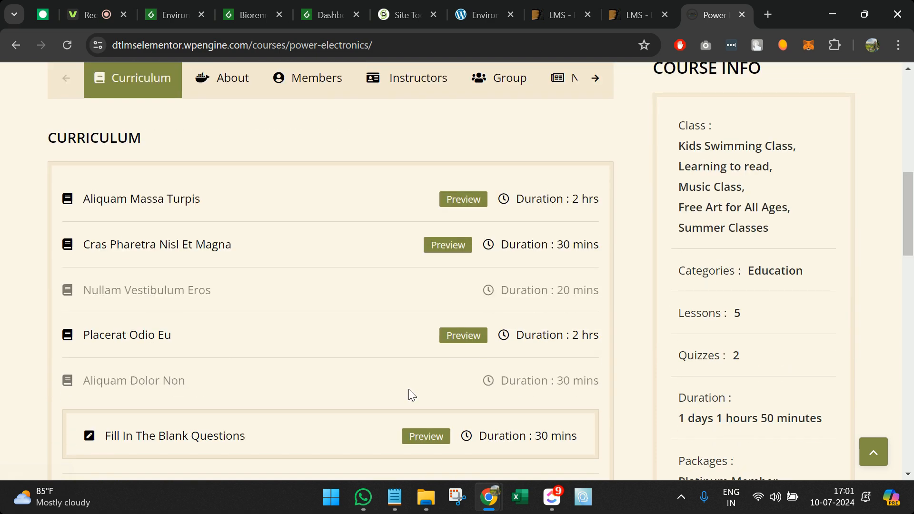
pyautogui.scroll(1, 408, 389)
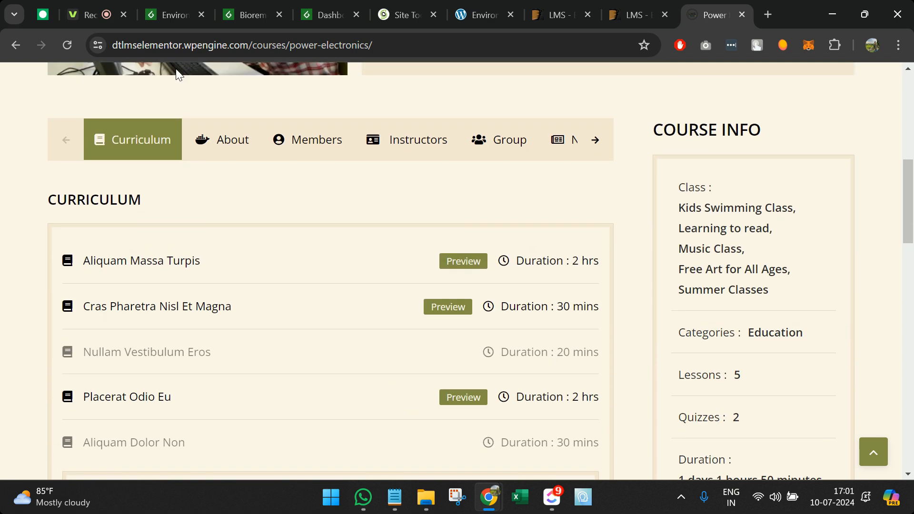
pyautogui.click(241, 138)
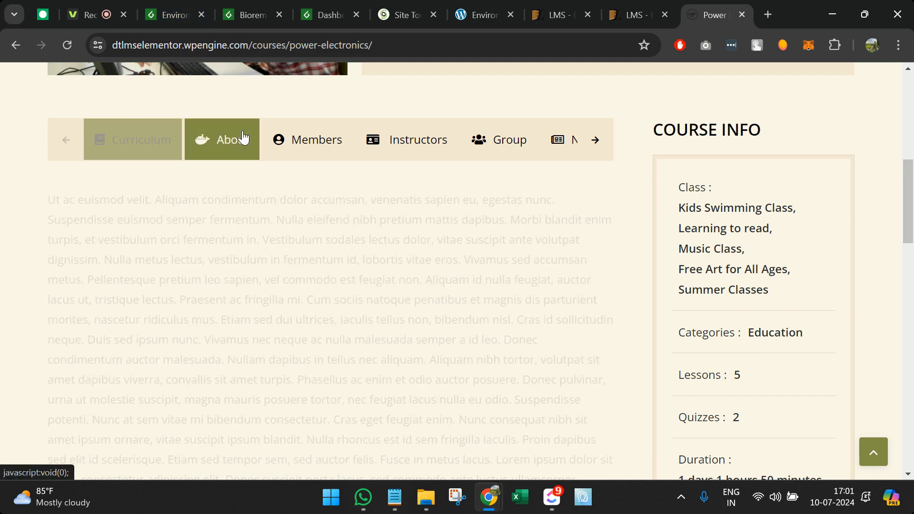
pyautogui.click(304, 138)
pyautogui.click(395, 138)
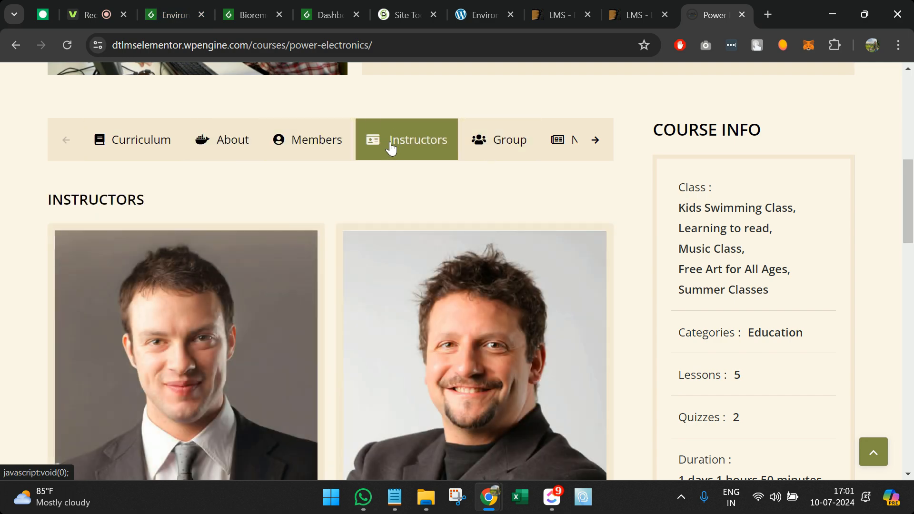
pyautogui.click(139, 143)
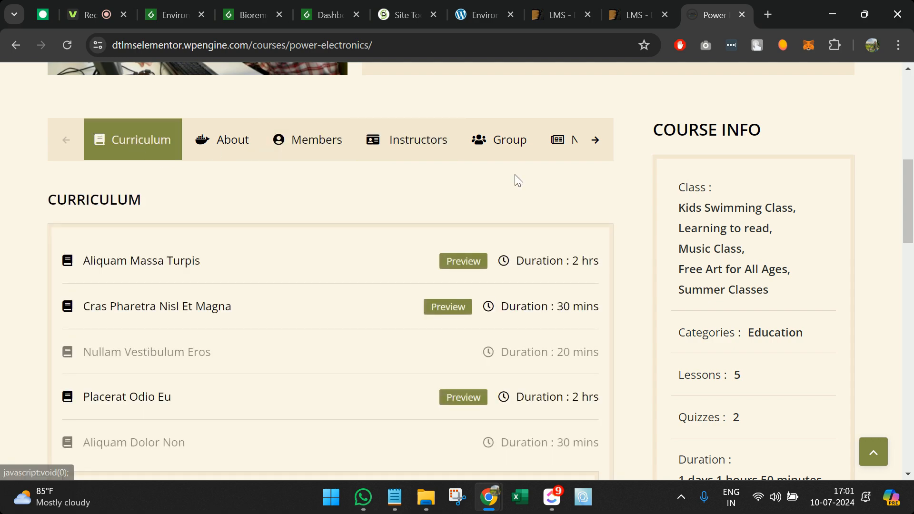
pyautogui.scroll(9, 542, 194)
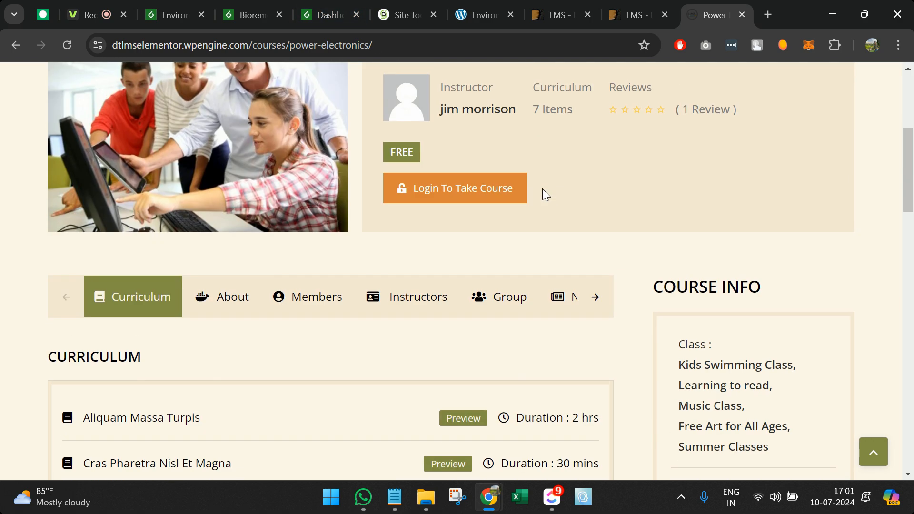
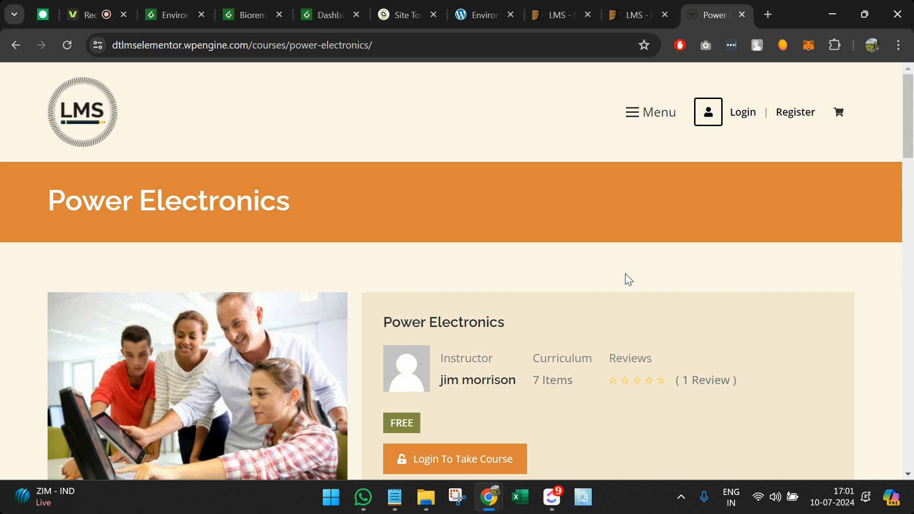
# Step: Close the LMS theme detail page and the Power Electronics course demo
pyautogui.click(552, 13)
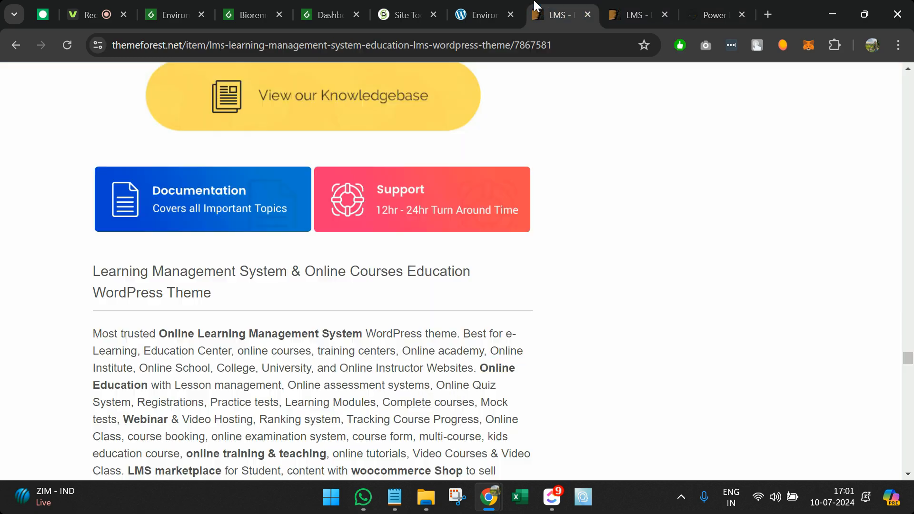
pyautogui.click(498, 6)
pyautogui.click(563, 5)
pyautogui.scroll(15, 524, 149)
pyautogui.scroll(6, 524, 143)
pyautogui.click(15, 44)
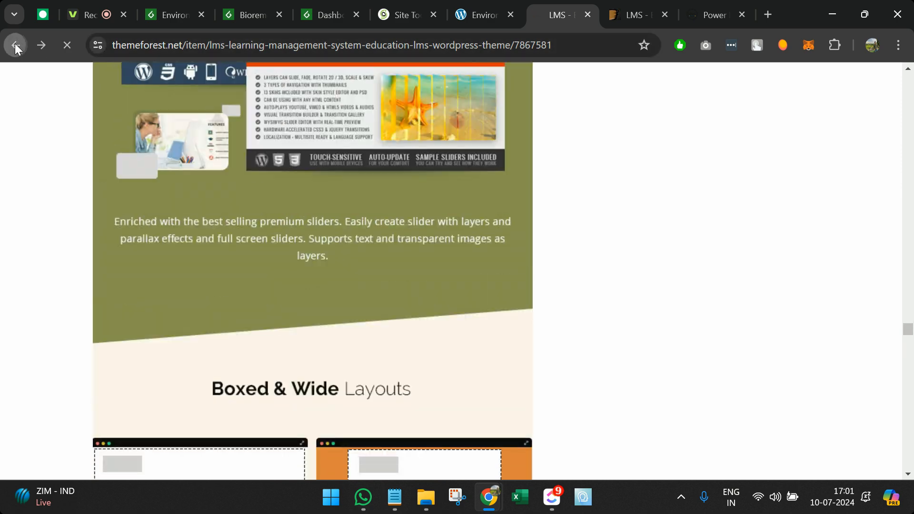
pyautogui.click(659, 15)
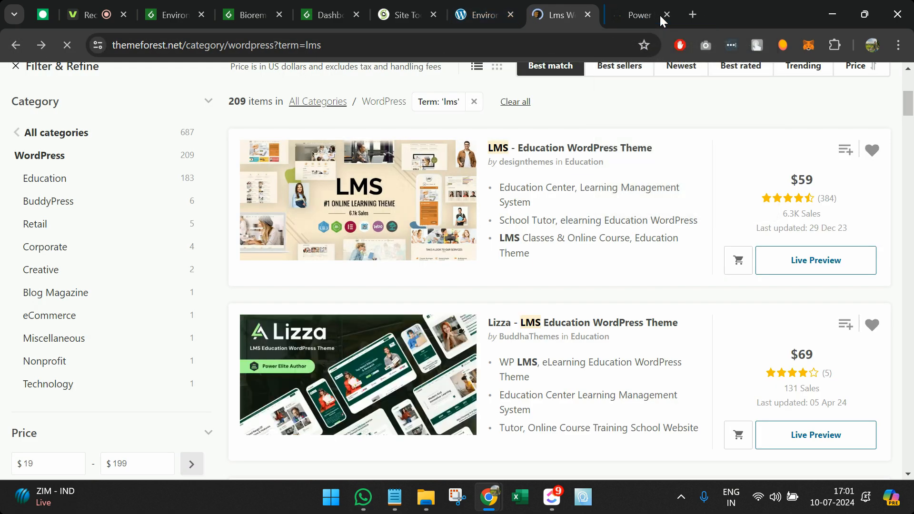
pyautogui.click(659, 15)
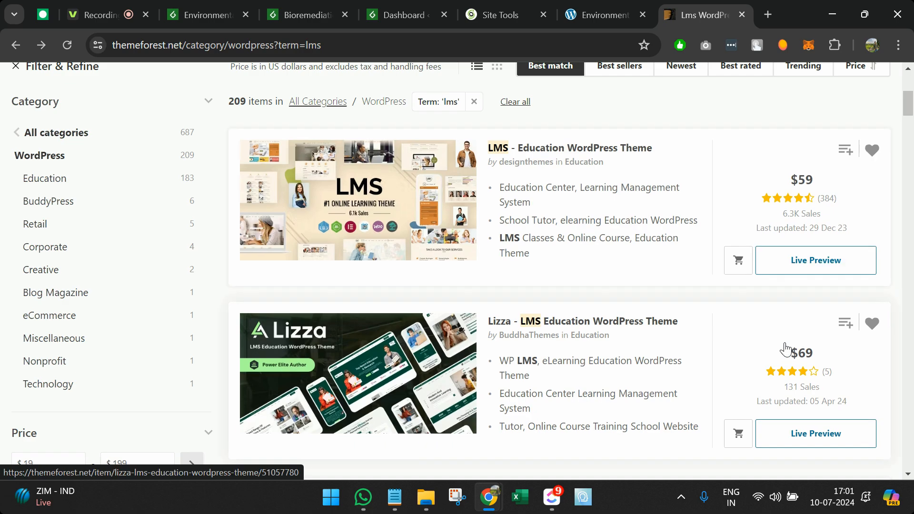
# Step: Scroll through ThemeForest's 209 LMS theme results, then return to the WordPress admin
pyautogui.scroll(-2, 785, 351)
pyautogui.scroll(-5, 785, 350)
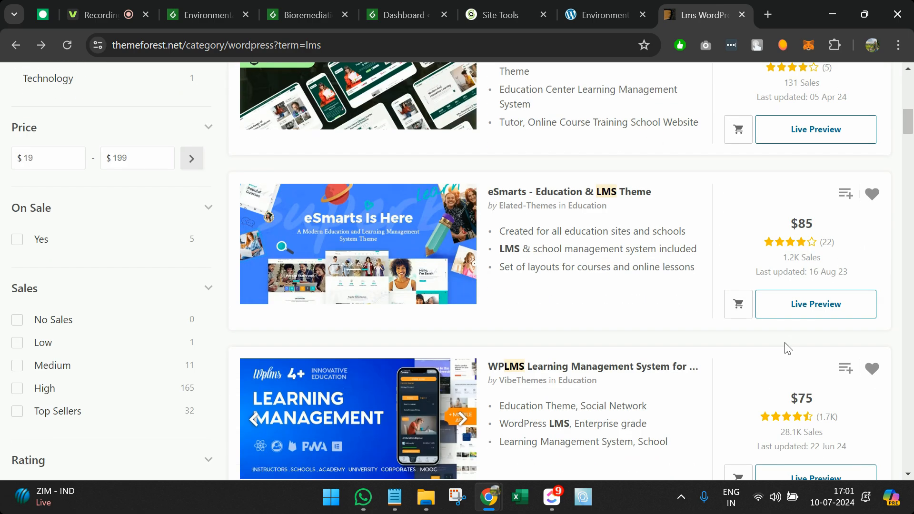
pyautogui.scroll(-3, 786, 350)
pyautogui.scroll(-2, 785, 350)
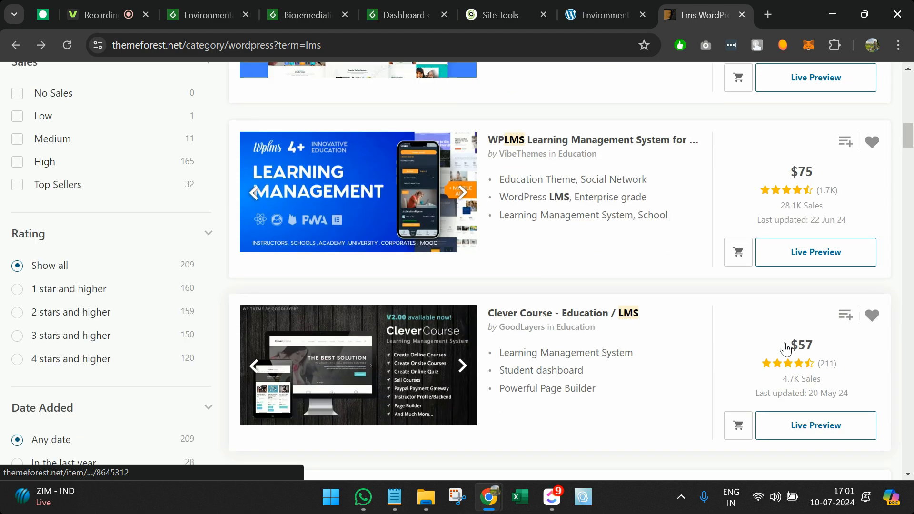
pyautogui.scroll(6, 785, 350)
pyautogui.scroll(9, 786, 350)
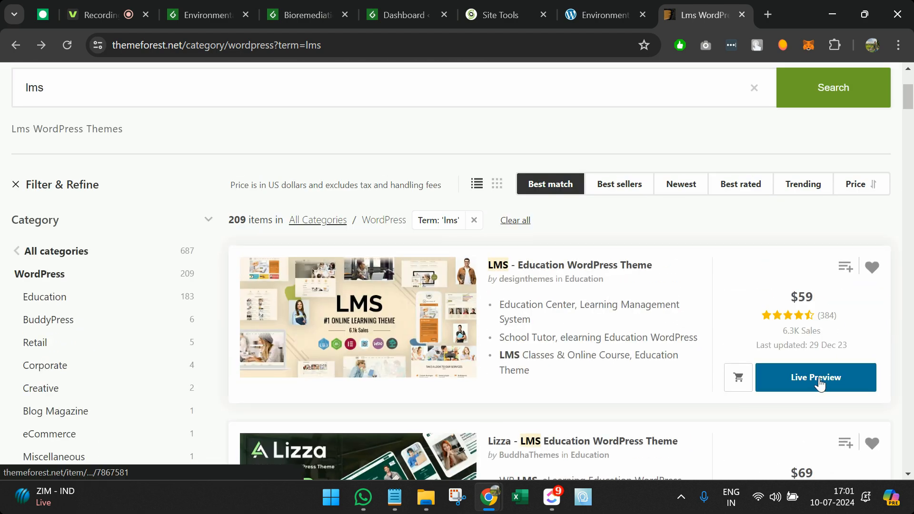
pyautogui.click(629, 6)
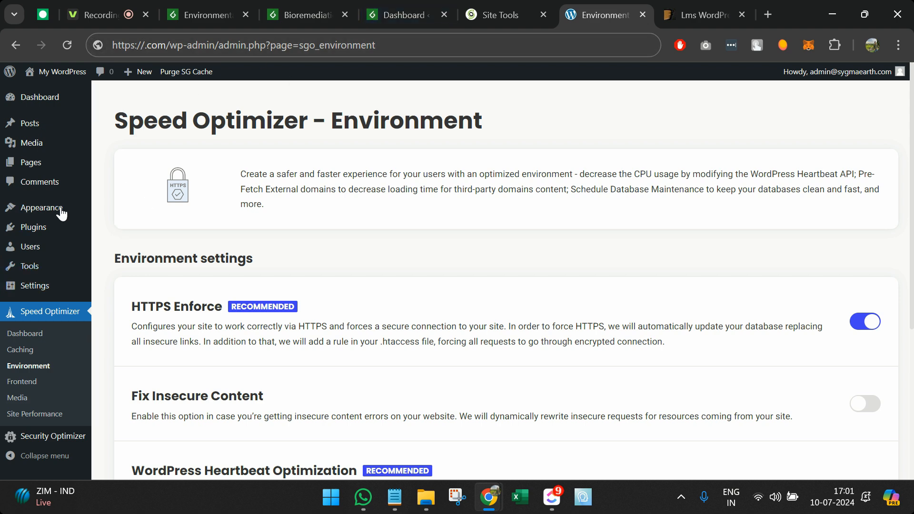
# Step: Go to Add New Theme and show the theme upload panel
pyautogui.moveTo(48, 214)
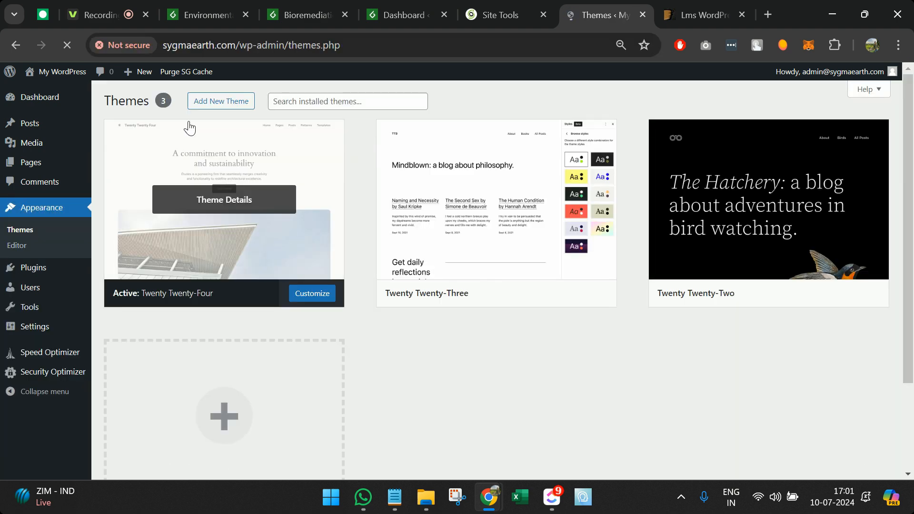
pyautogui.click(200, 110)
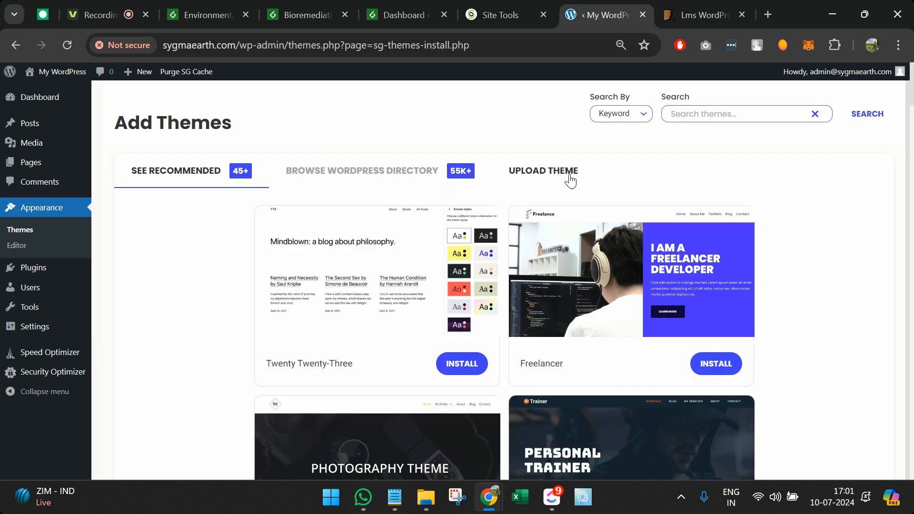
pyautogui.click(567, 175)
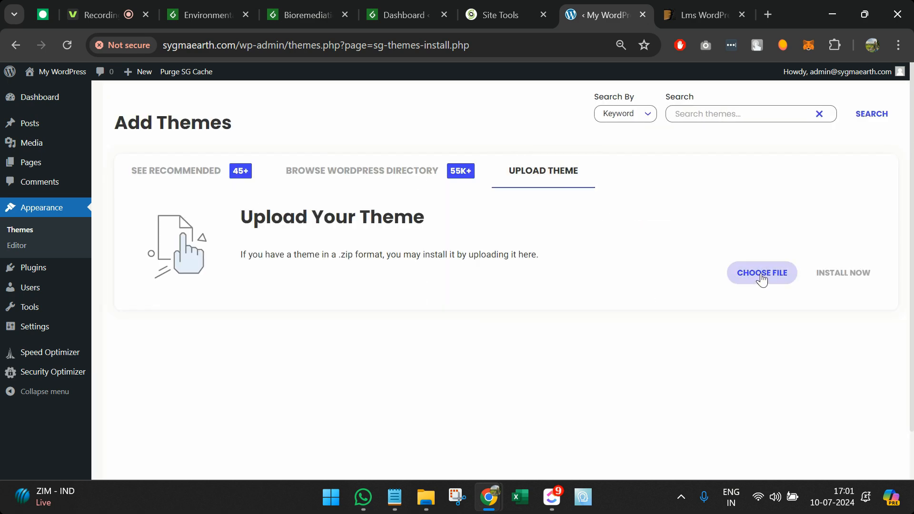
# Step: Compare the upload panel with the ThemeForest LMS results, then list the recommended themes
pyautogui.click(689, 14)
pyautogui.click(623, 13)
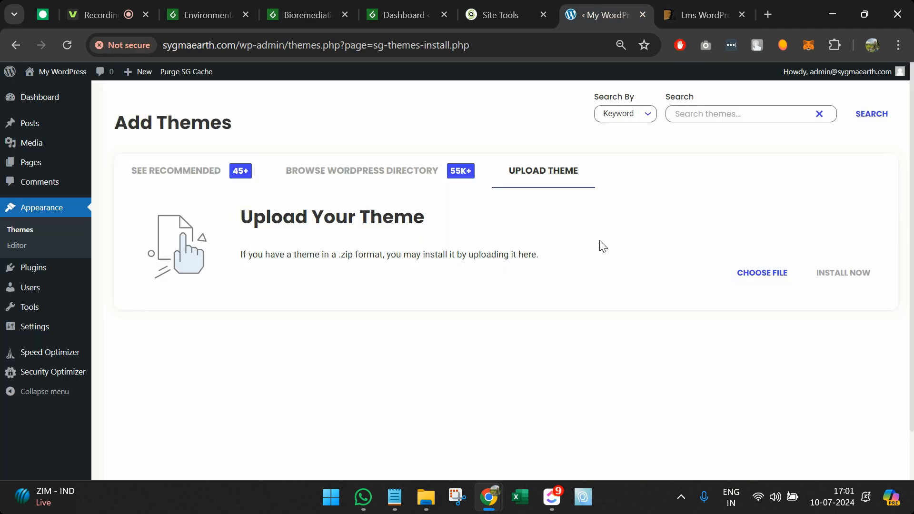
pyautogui.click(732, 7)
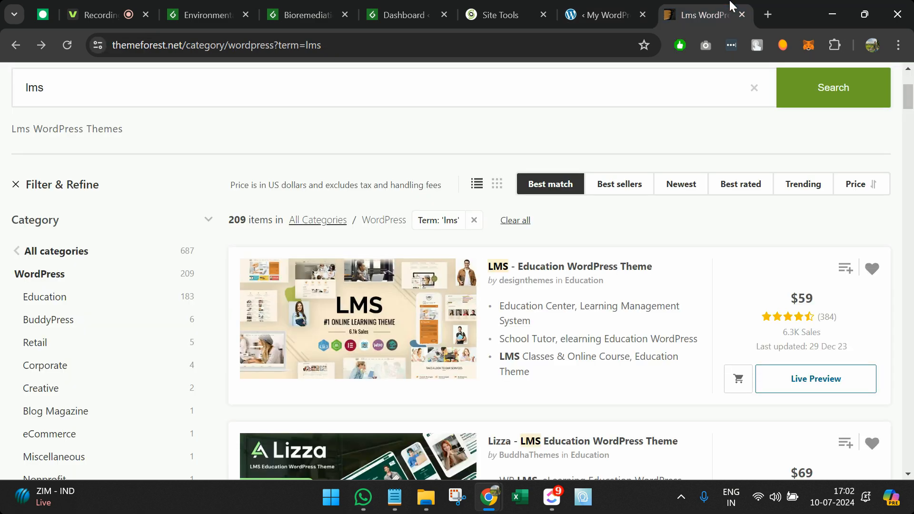
pyautogui.click(620, 7)
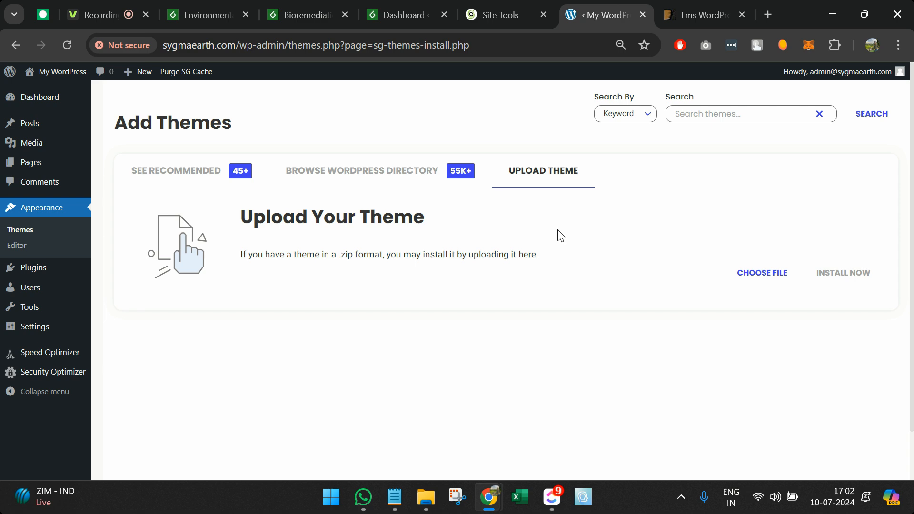
pyautogui.click(690, 7)
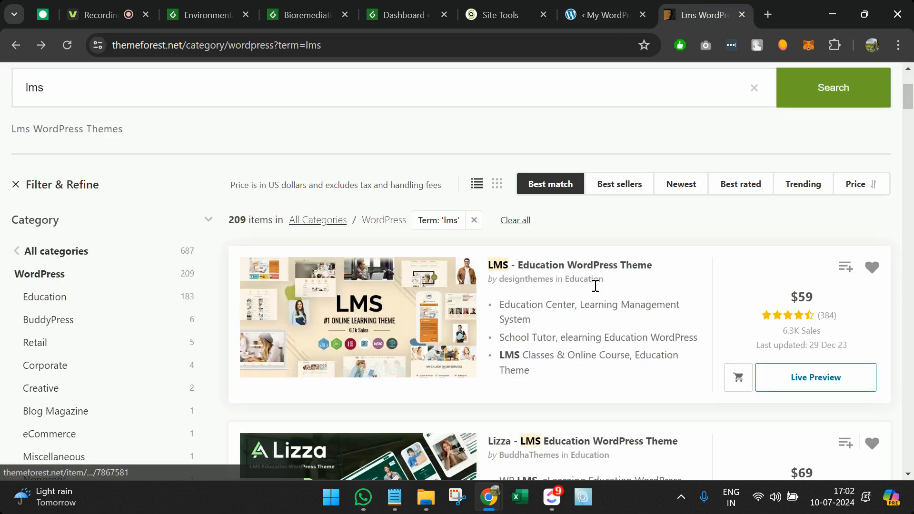
pyautogui.scroll(-2, 595, 283)
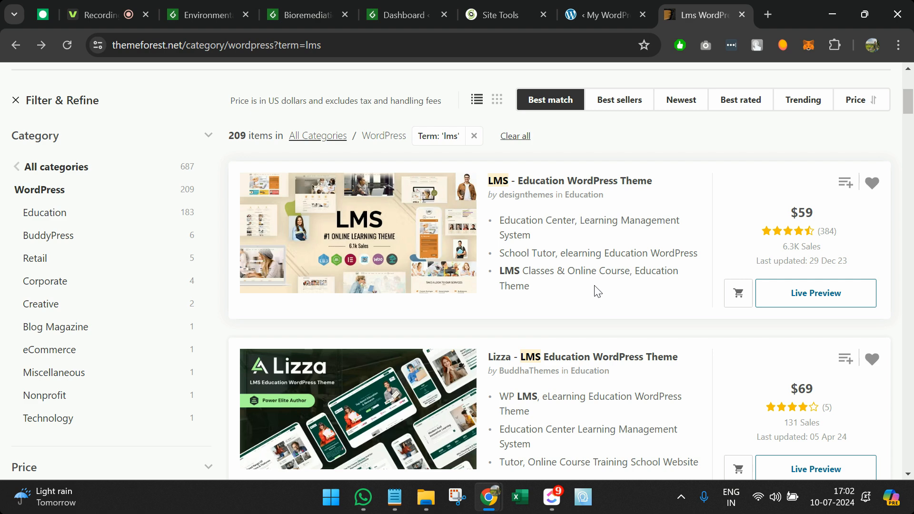
pyautogui.click(590, 6)
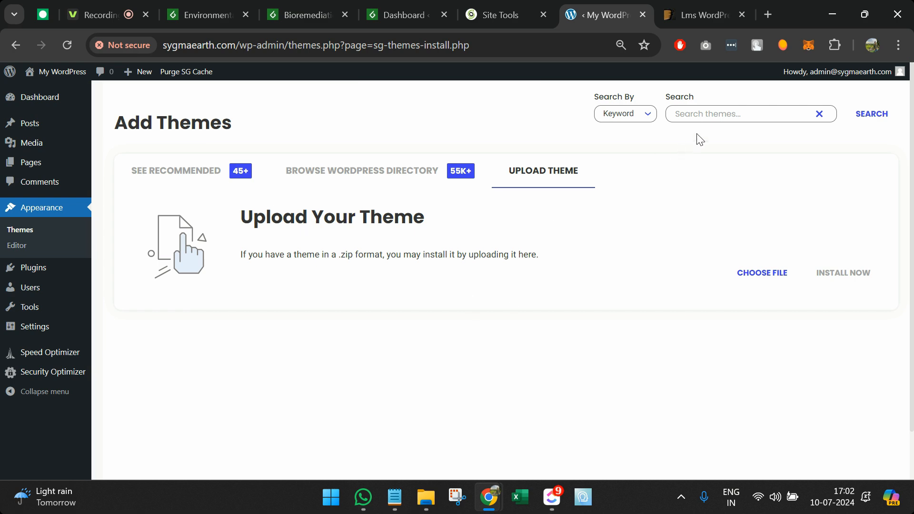
pyautogui.click(163, 177)
pyautogui.click(363, 177)
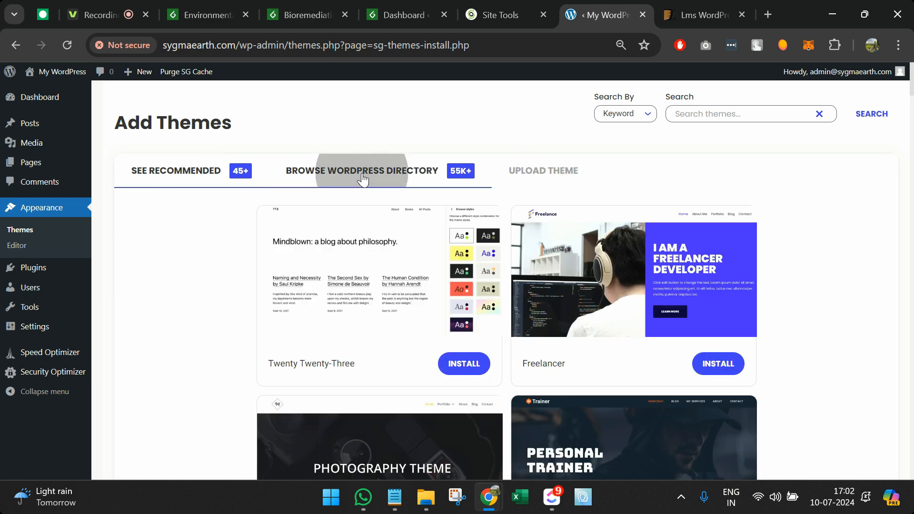
pyautogui.click(707, 115)
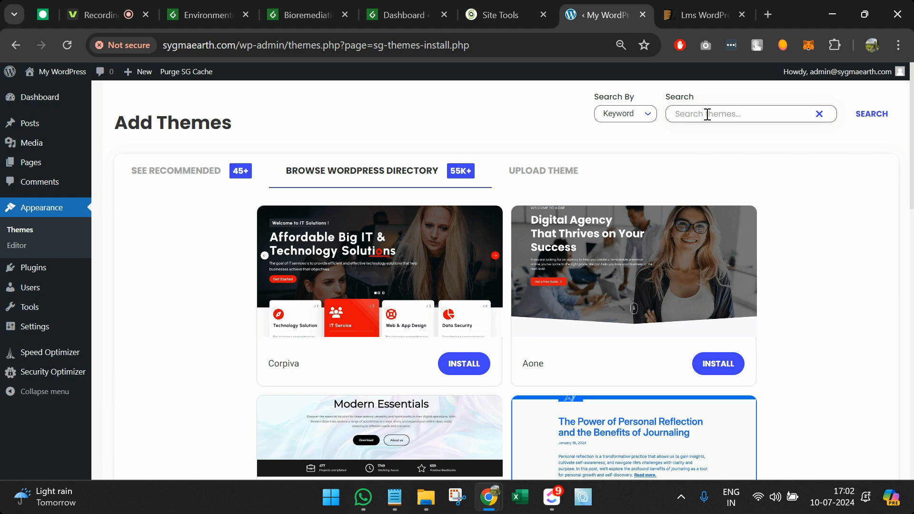
pyautogui.write('lms')
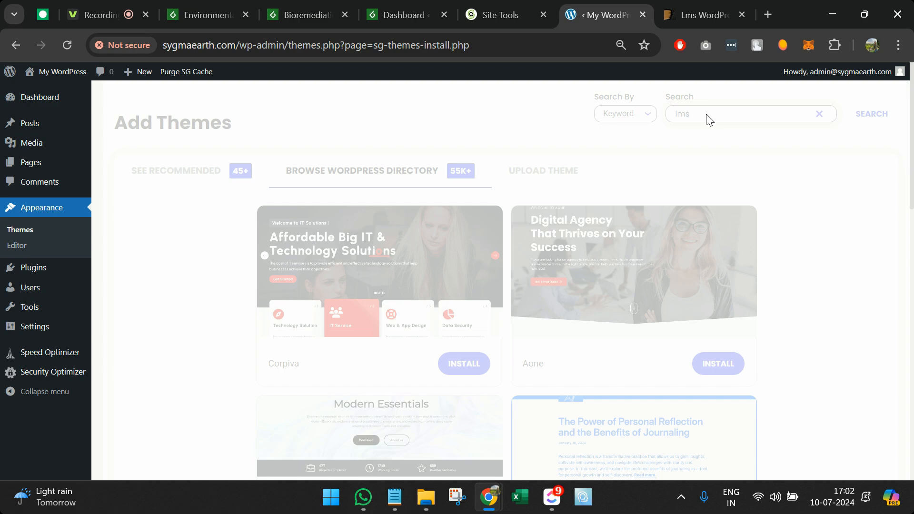
pyautogui.scroll(-3, 766, 316)
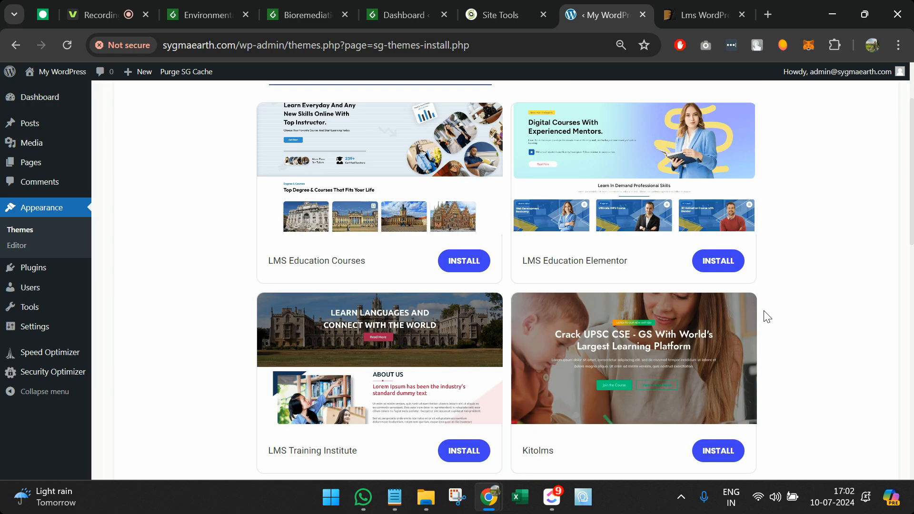
pyautogui.scroll(1, 765, 316)
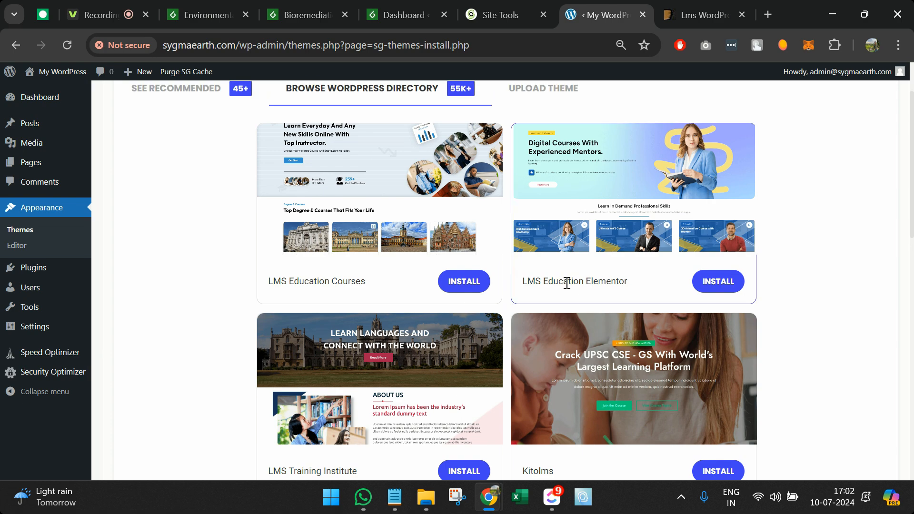
pyautogui.scroll(2, 566, 283)
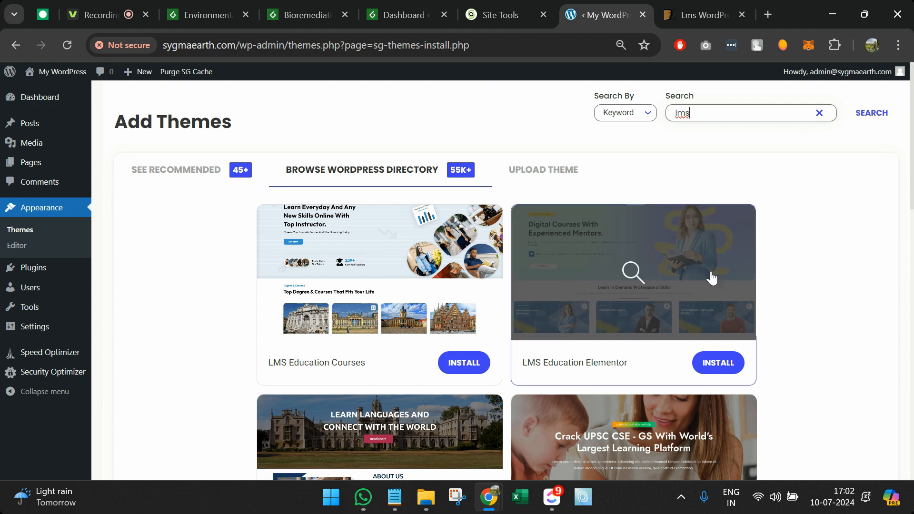
pyautogui.click(705, 273)
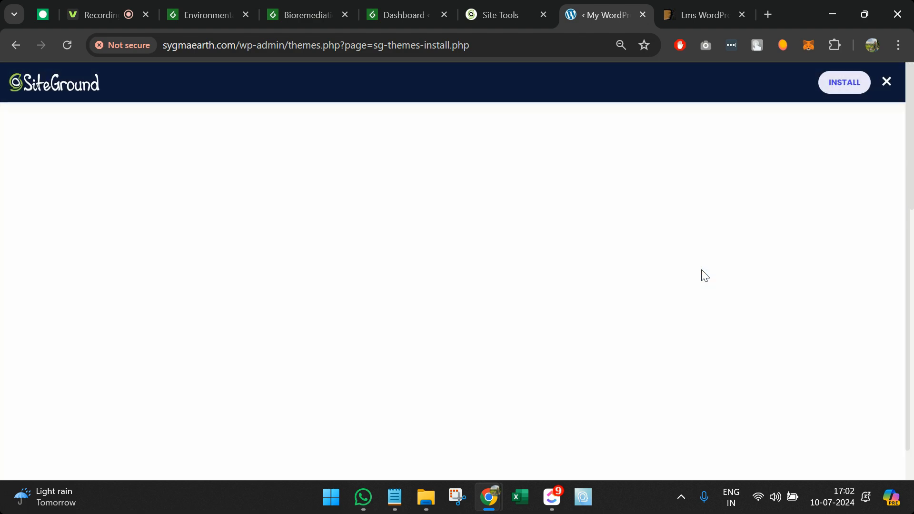
pyautogui.scroll(-6, 704, 275)
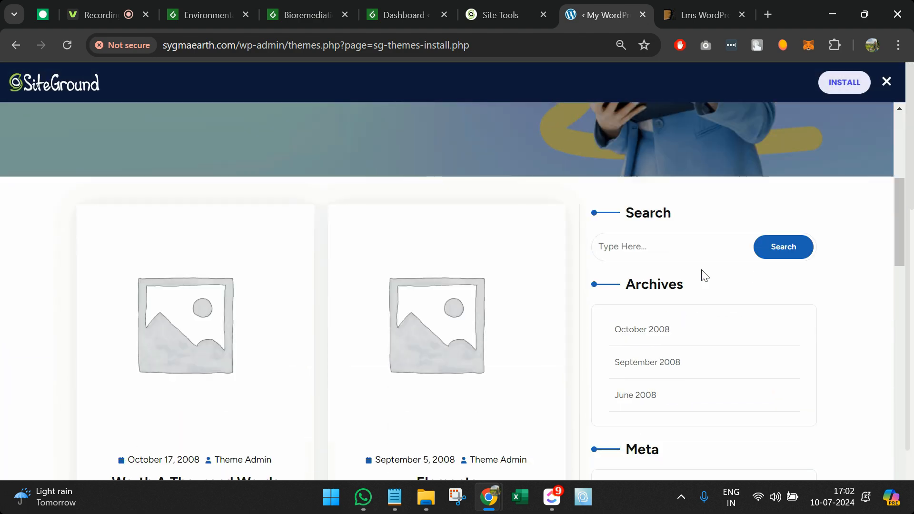
pyautogui.scroll(-10, 705, 275)
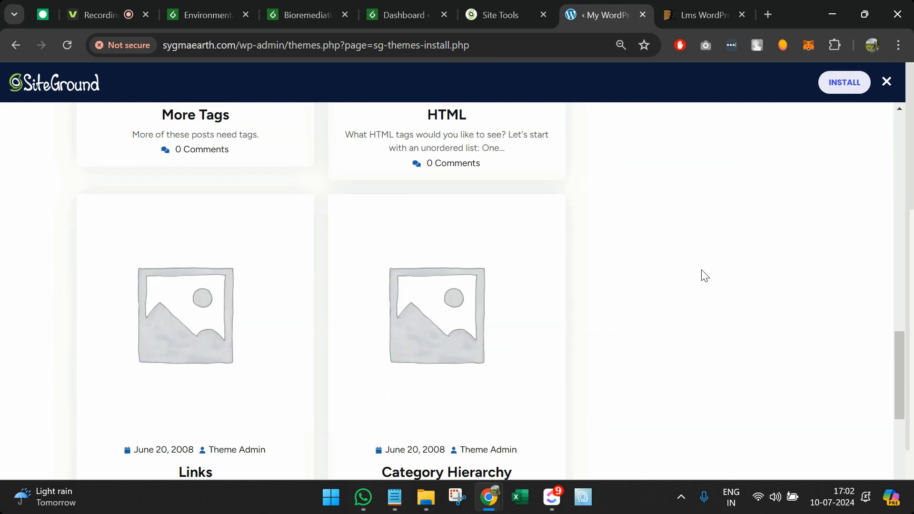
pyautogui.scroll(-5, 705, 276)
pyautogui.scroll(15, 704, 276)
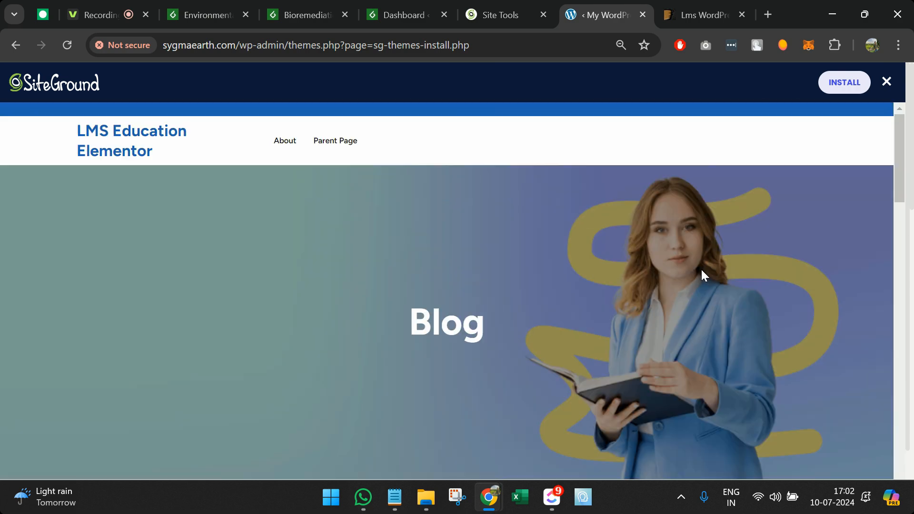
pyautogui.click(885, 82)
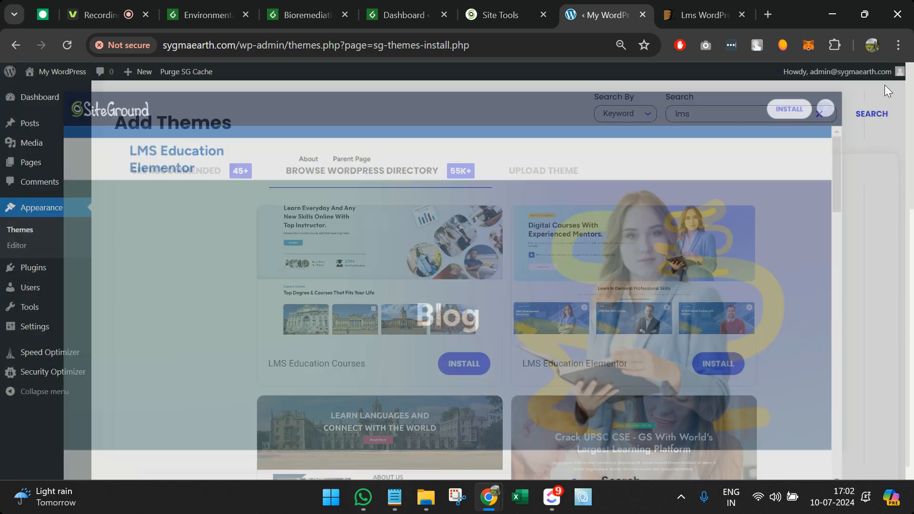
pyautogui.scroll(-5, 563, 363)
pyautogui.scroll(-8, 563, 363)
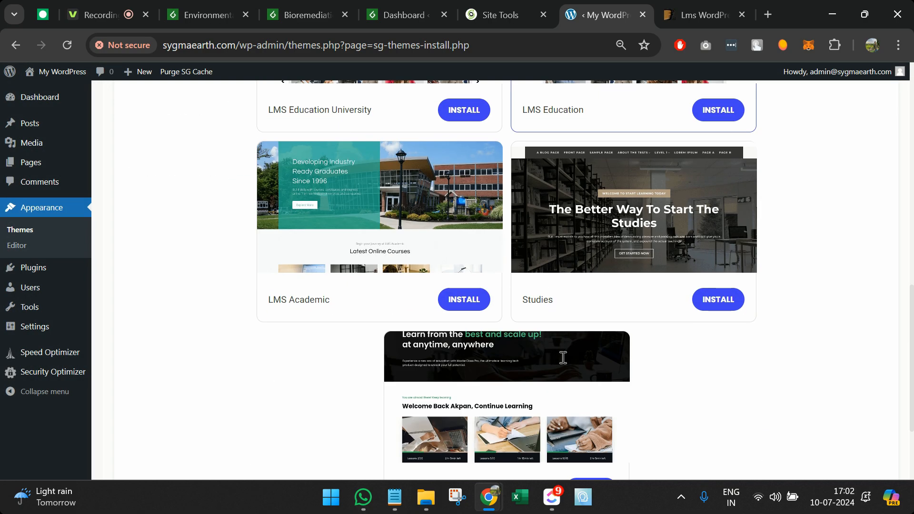
pyautogui.scroll(3, 563, 363)
pyautogui.scroll(-3, 563, 363)
pyautogui.scroll(-2, 563, 364)
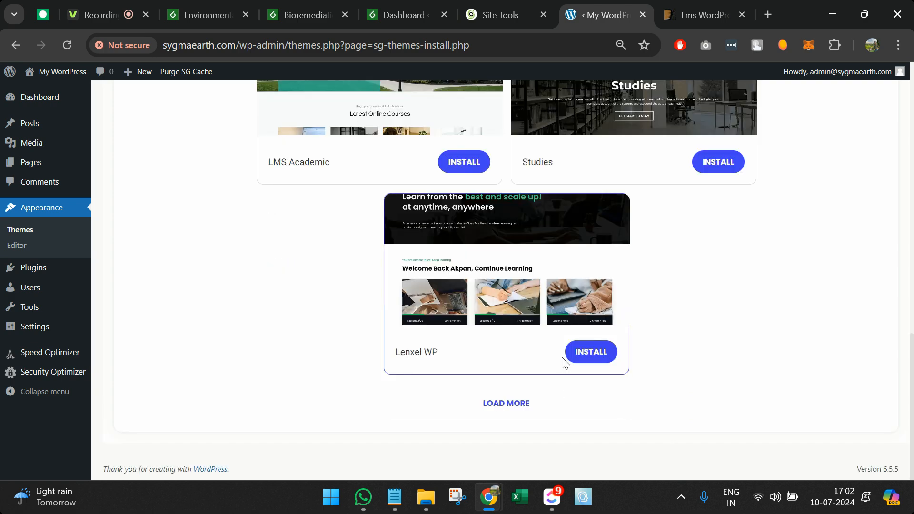
pyautogui.scroll(3, 454, 228)
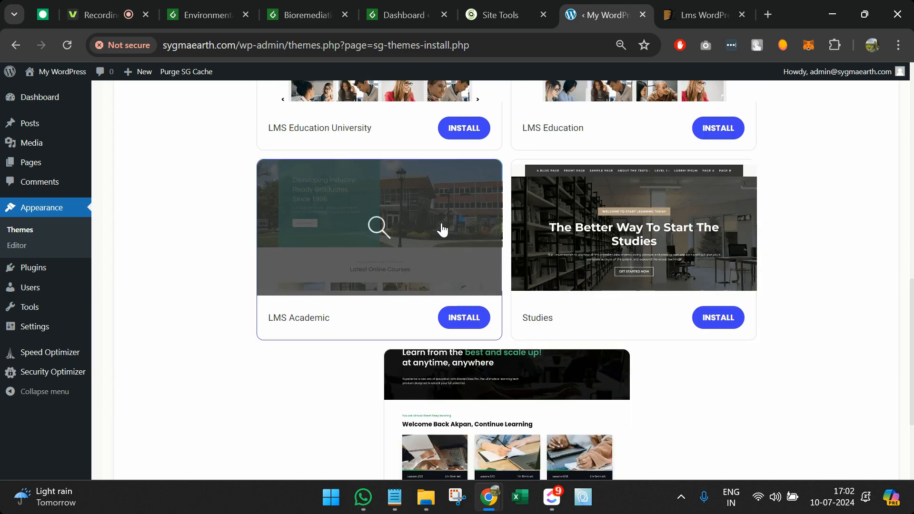
pyautogui.click(442, 228)
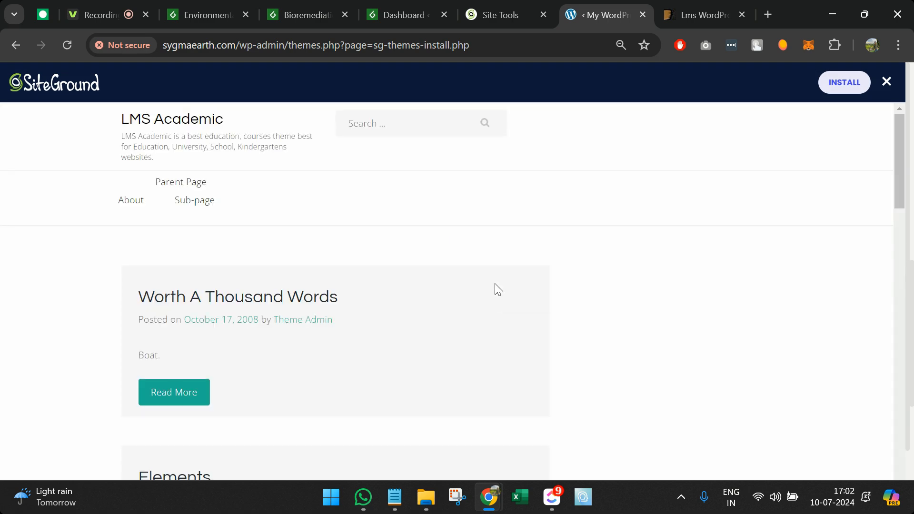
pyautogui.click(888, 85)
pyautogui.scroll(5, 733, 190)
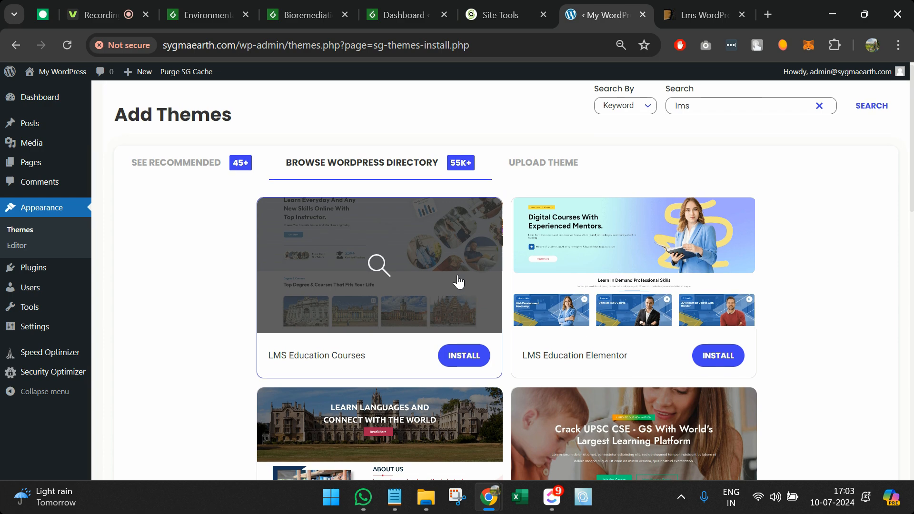
pyautogui.click(421, 271)
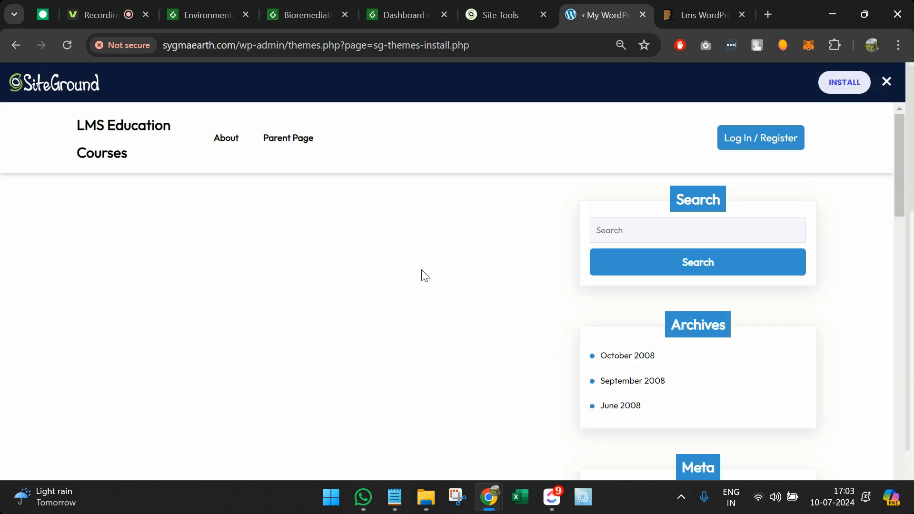
pyautogui.scroll(-1, 422, 271)
pyautogui.scroll(1, 422, 270)
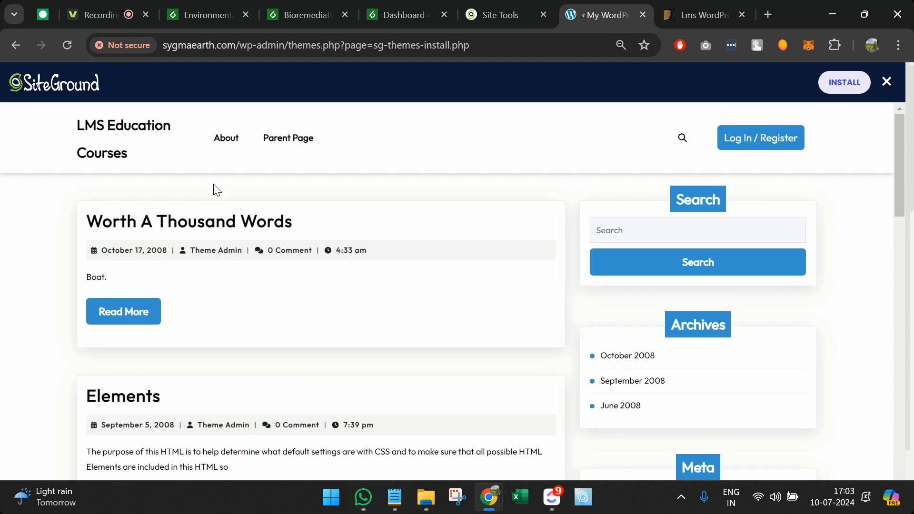
pyautogui.scroll(-4, 184, 316)
pyautogui.scroll(1, 184, 316)
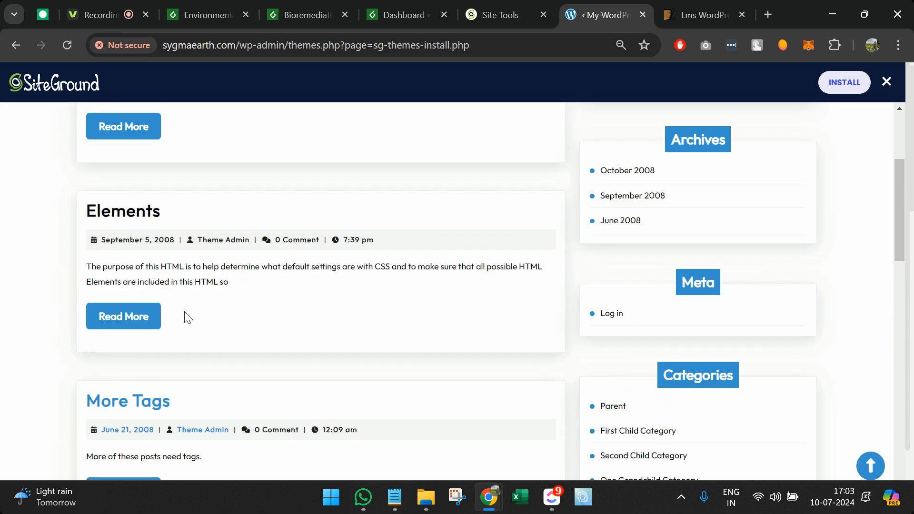
pyautogui.scroll(3, 139, 246)
pyautogui.click(92, 157)
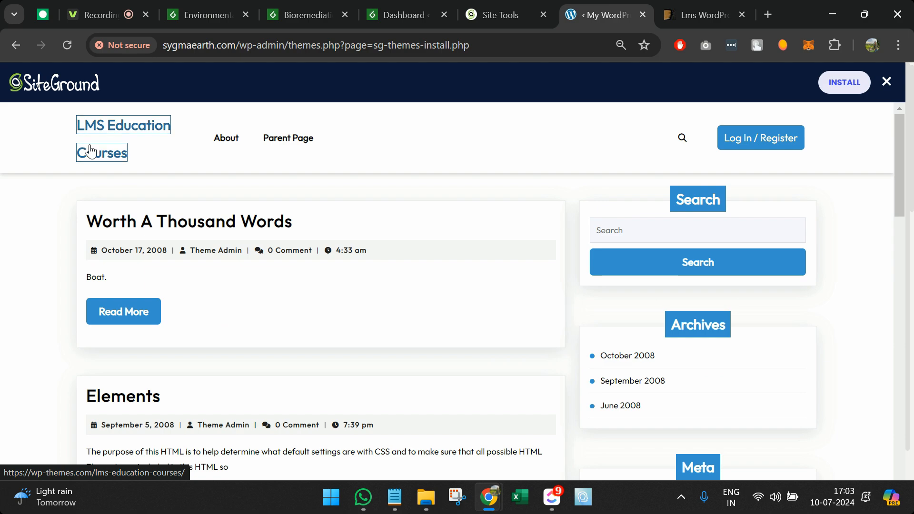
pyautogui.scroll(-1, 387, 259)
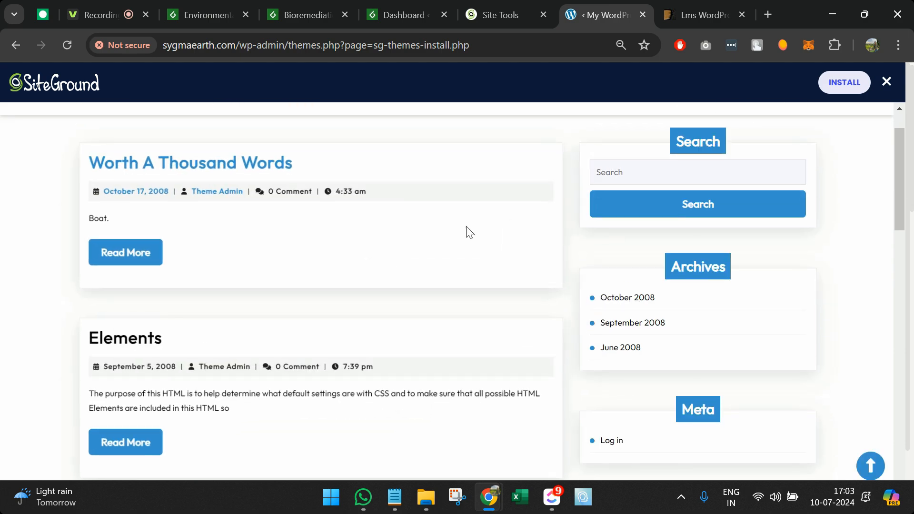
pyautogui.scroll(-10, 509, 223)
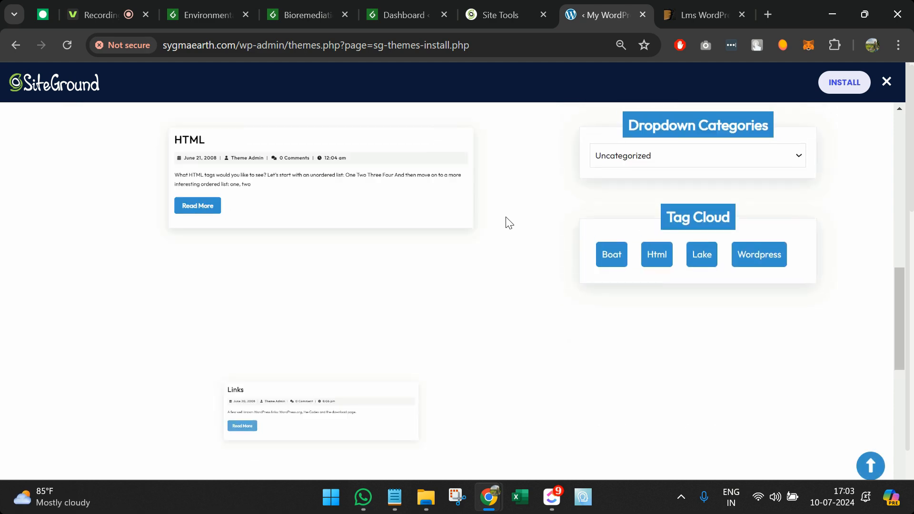
pyautogui.scroll(-12, 505, 223)
pyautogui.scroll(6, 506, 222)
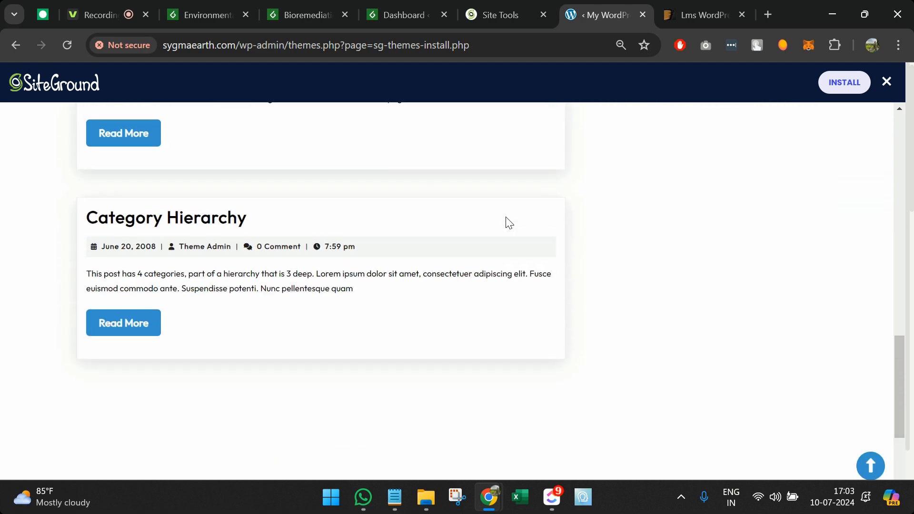
pyautogui.click(157, 222)
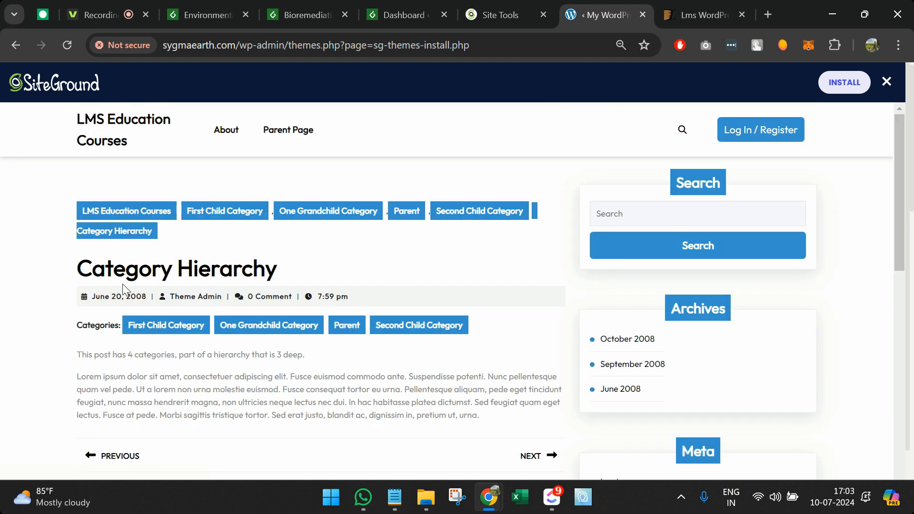
pyautogui.scroll(2, 122, 286)
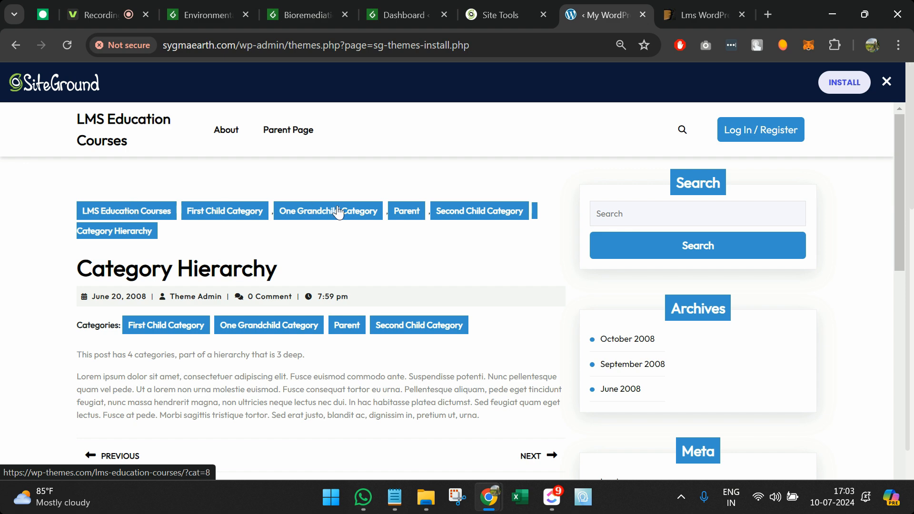
pyautogui.click(885, 82)
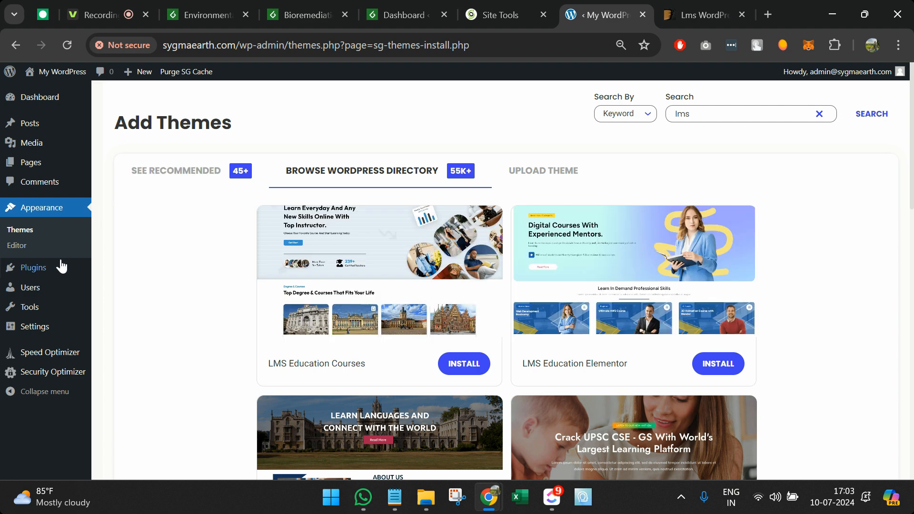
pyautogui.moveTo(61, 267)
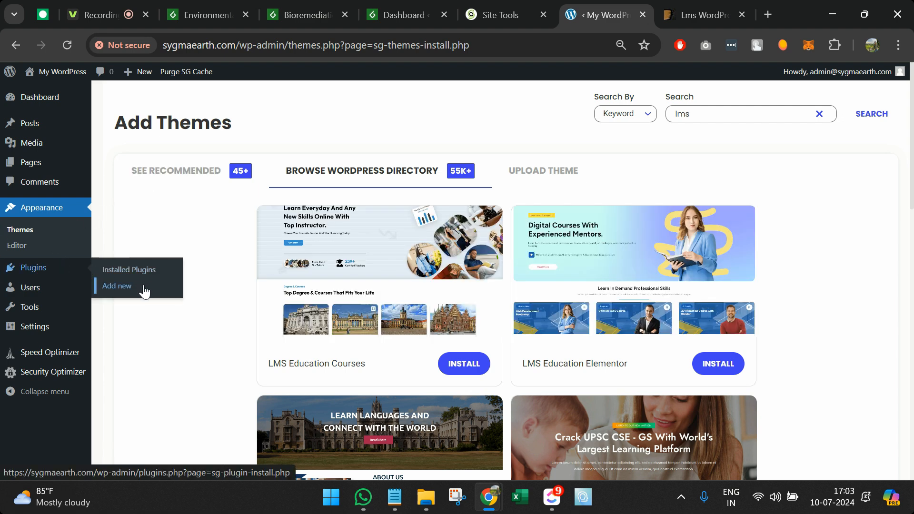
# Step: Go to Add New Plugins, bring up the Sigma Earth admin dashboard, and return to Add Plugins
pyautogui.click(143, 286)
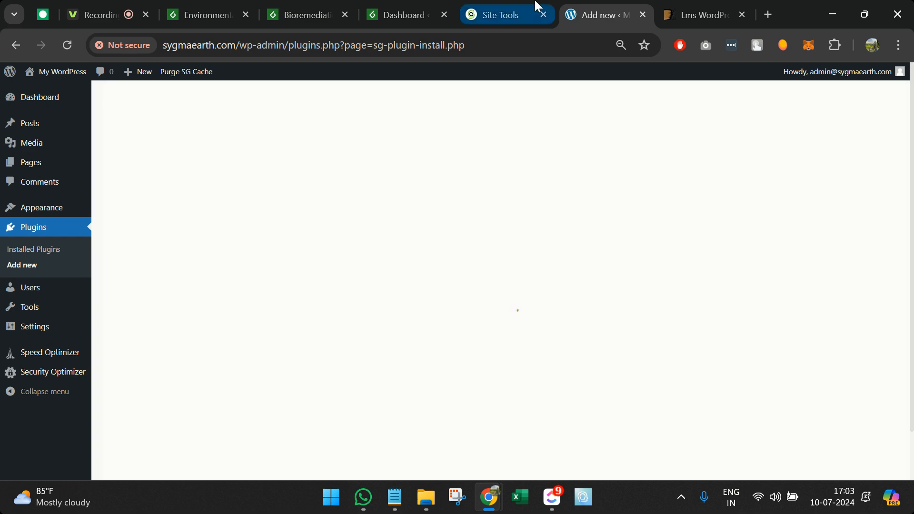
pyautogui.click(234, 7)
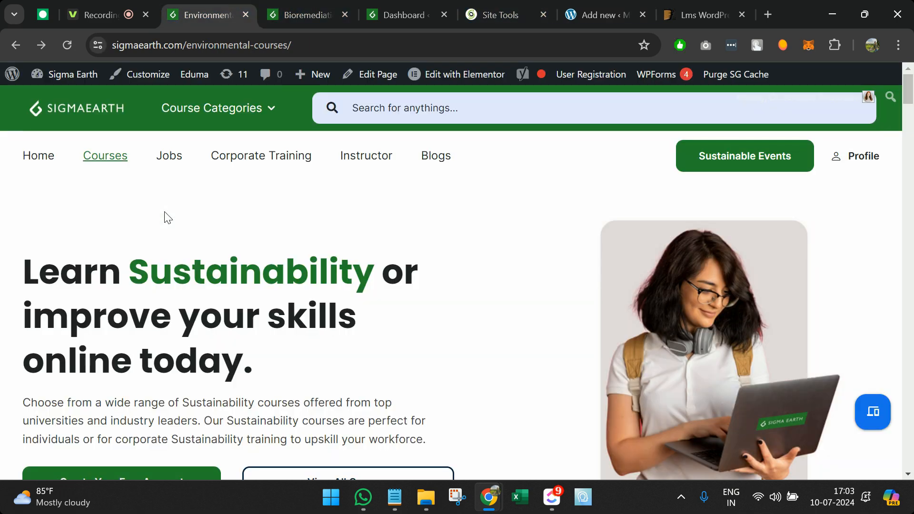
pyautogui.moveTo(90, 77)
pyautogui.click(91, 102)
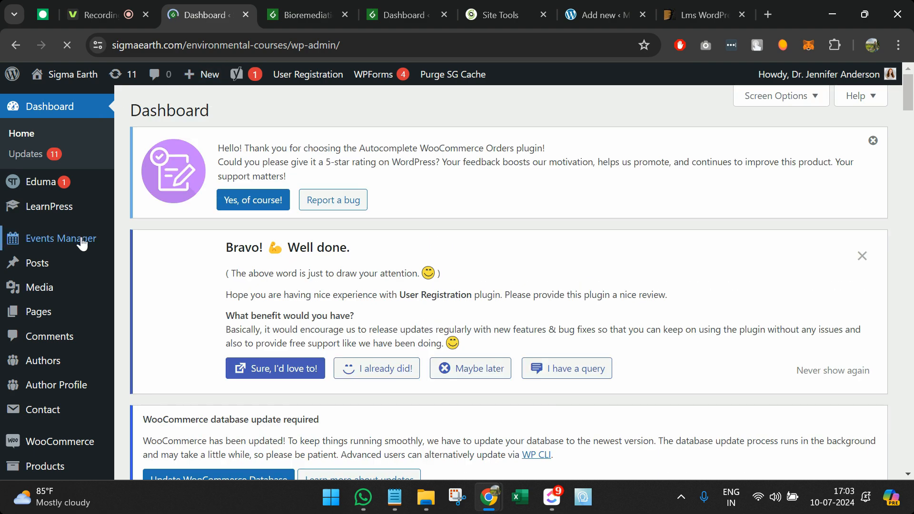
pyautogui.click(586, 11)
# Step: Search plugins for 'learnpress' and install LearnPress – WordPress LMS Plugin
pyautogui.click(725, 130)
pyautogui.write('lea')
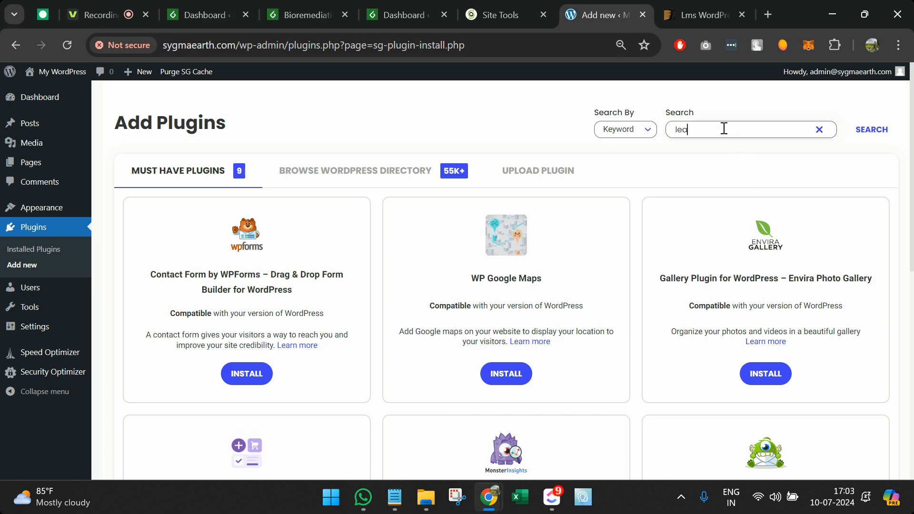
pyautogui.write('rnpress')
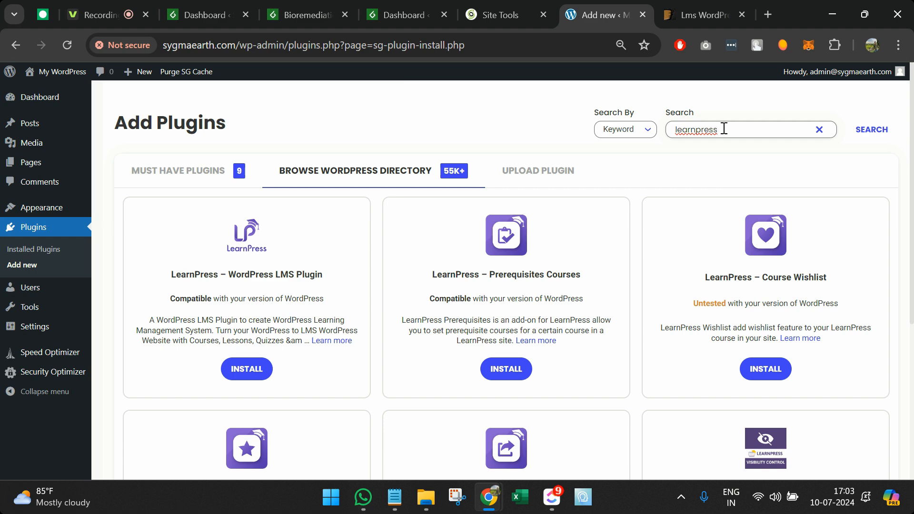
pyautogui.click(260, 367)
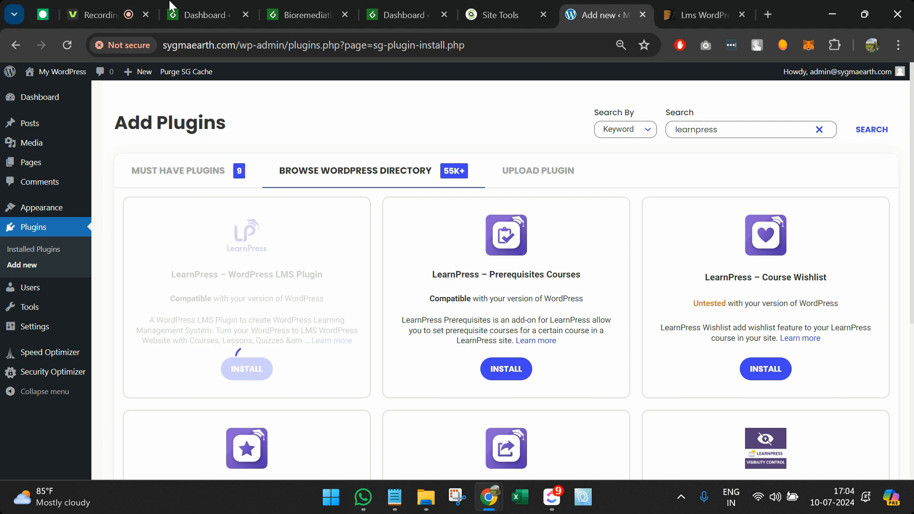
pyautogui.click(207, 5)
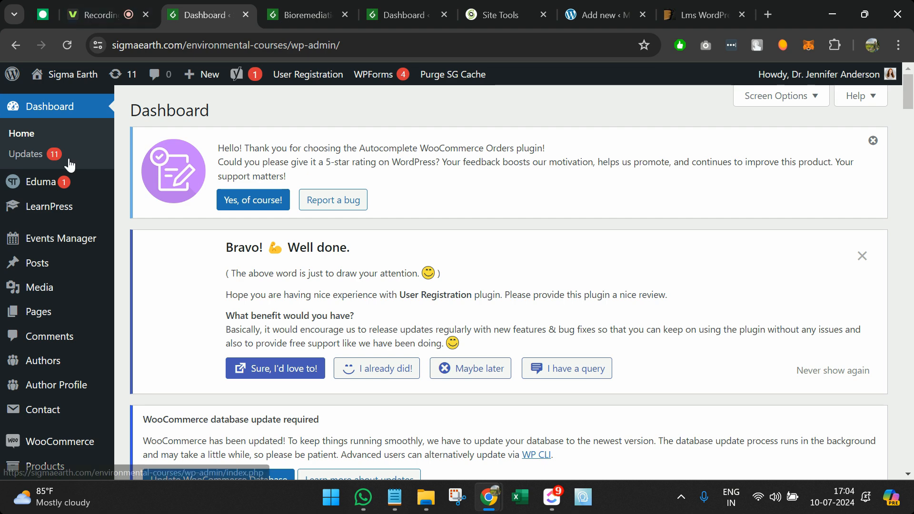
pyautogui.moveTo(68, 207)
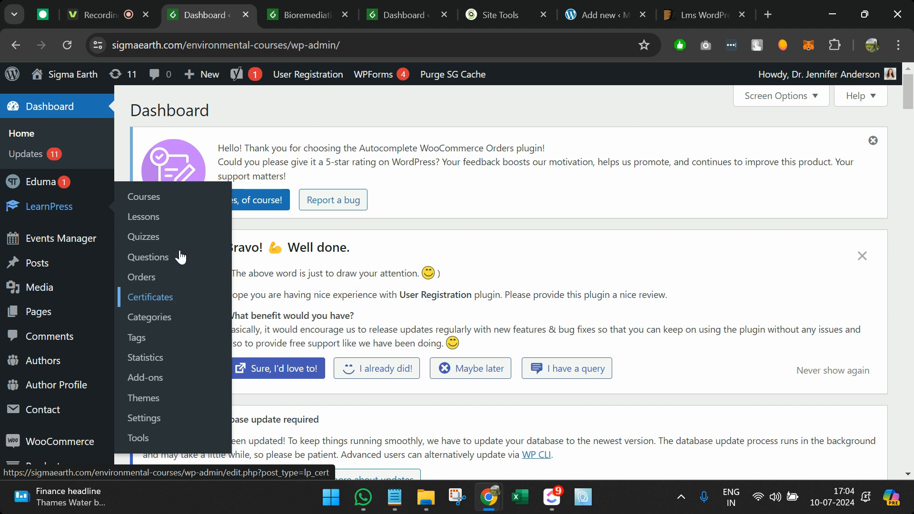
pyautogui.click(400, 5)
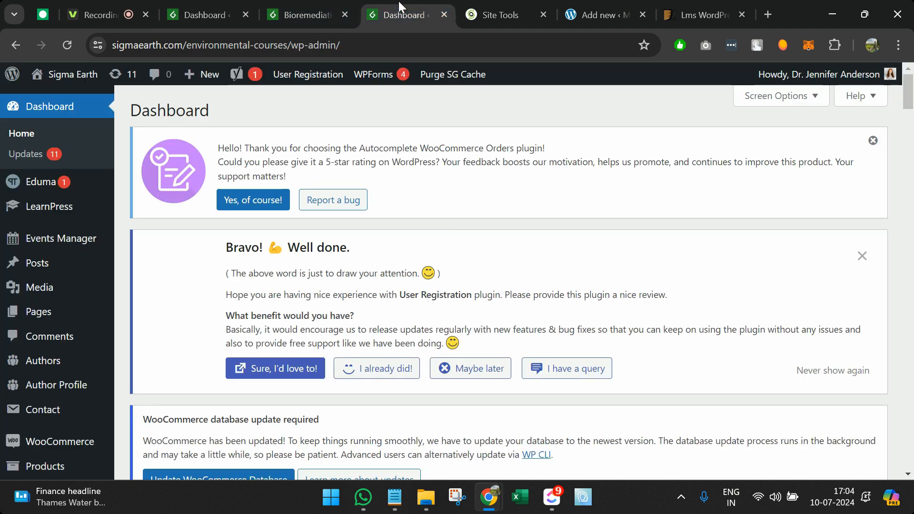
# Step: Activate the newly installed LearnPress plugin and reload the admin page
pyautogui.click(626, 5)
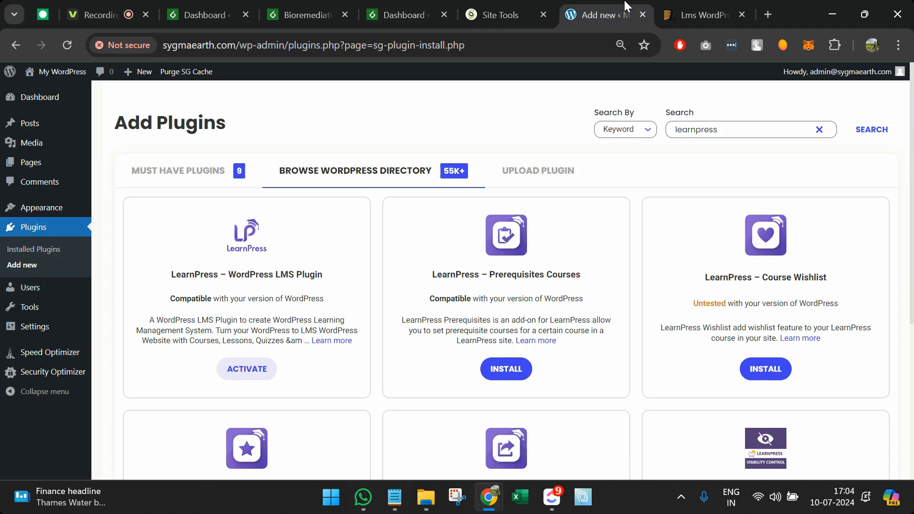
pyautogui.click(247, 375)
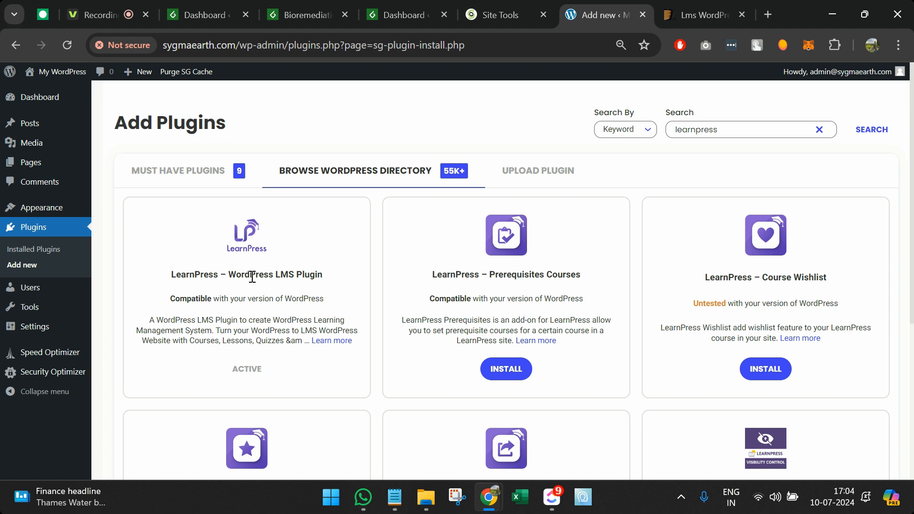
pyautogui.click(63, 44)
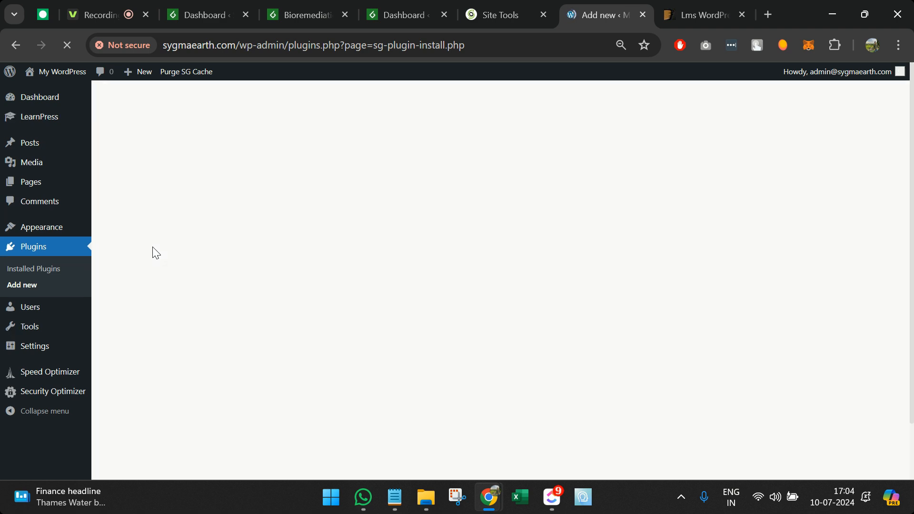
pyautogui.moveTo(59, 119)
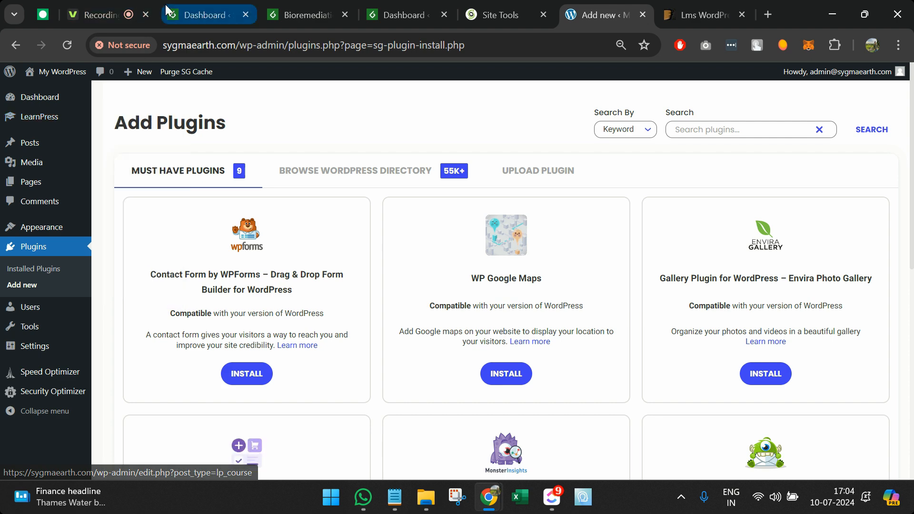
pyautogui.click(176, 15)
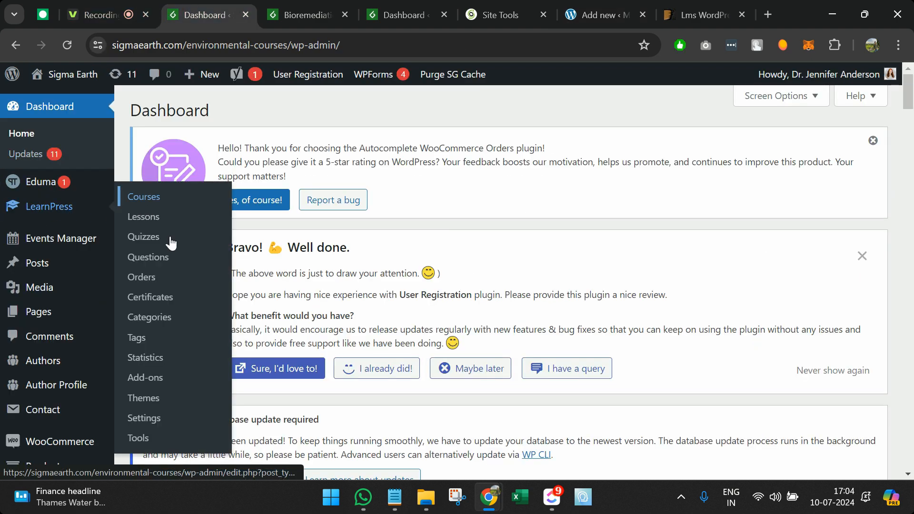
pyautogui.click(580, 6)
pyautogui.click(679, 4)
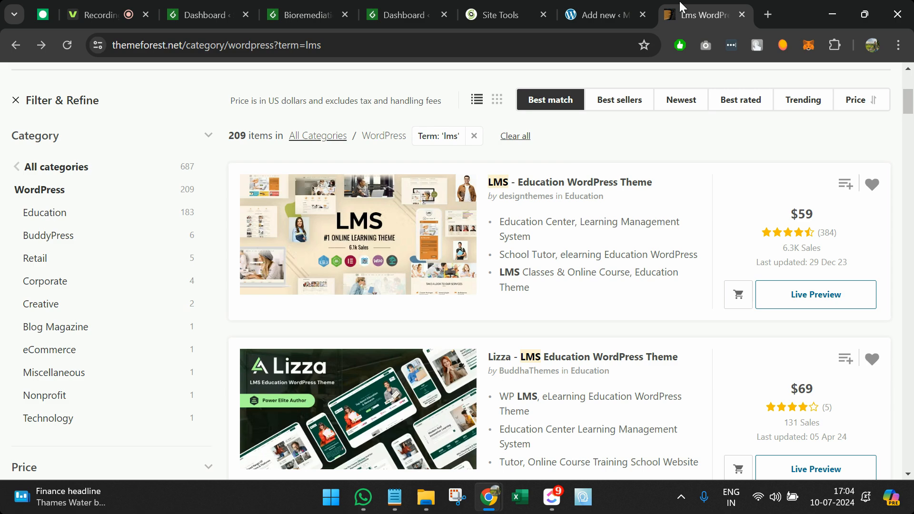
pyautogui.click(599, 13)
pyautogui.moveTo(33, 118)
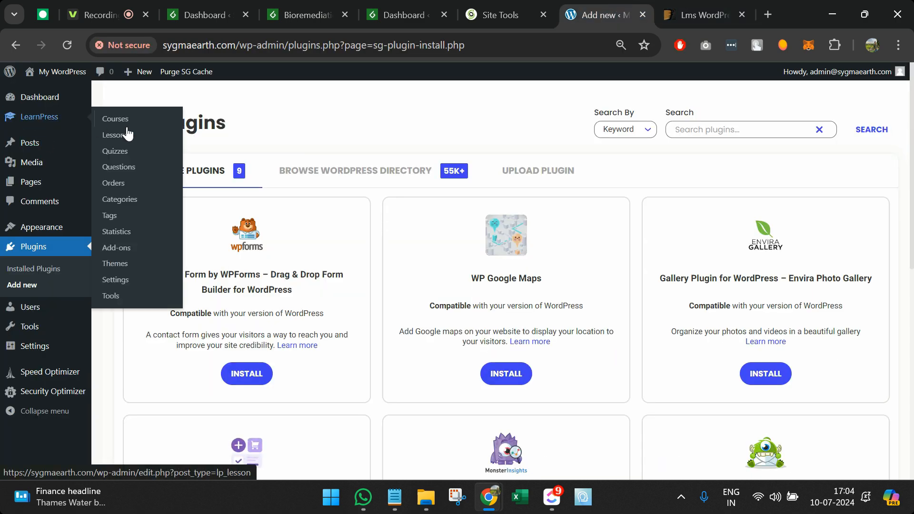
# Step: Close the Lms WordPress, Site Tools, Dashboard and Bioremediation tabs, then open LearnPress Courses
pyautogui.click(741, 15)
pyautogui.click(624, 15)
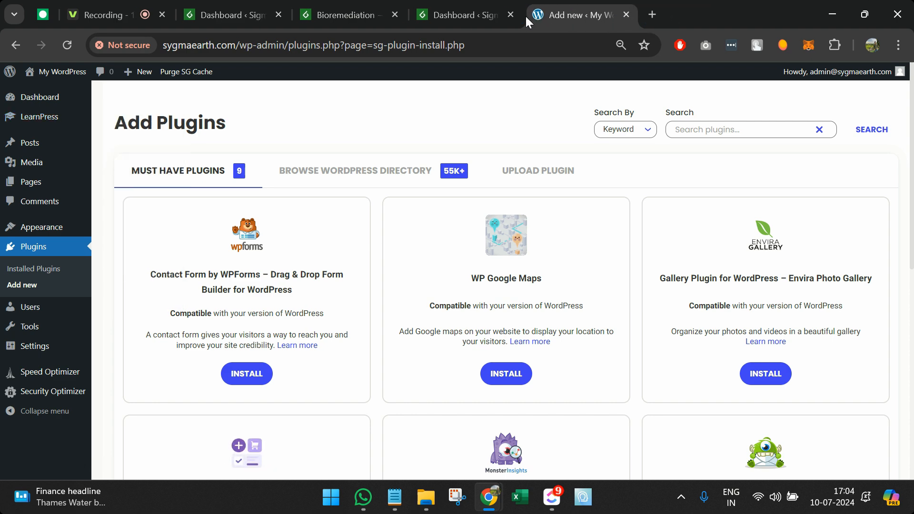
pyautogui.click(510, 15)
pyautogui.click(387, 15)
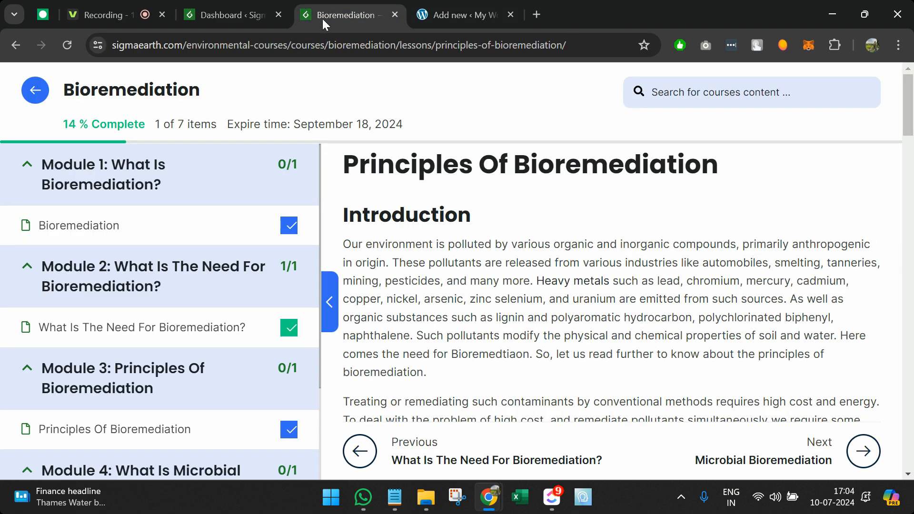
pyautogui.click(397, 16)
pyautogui.click(280, 14)
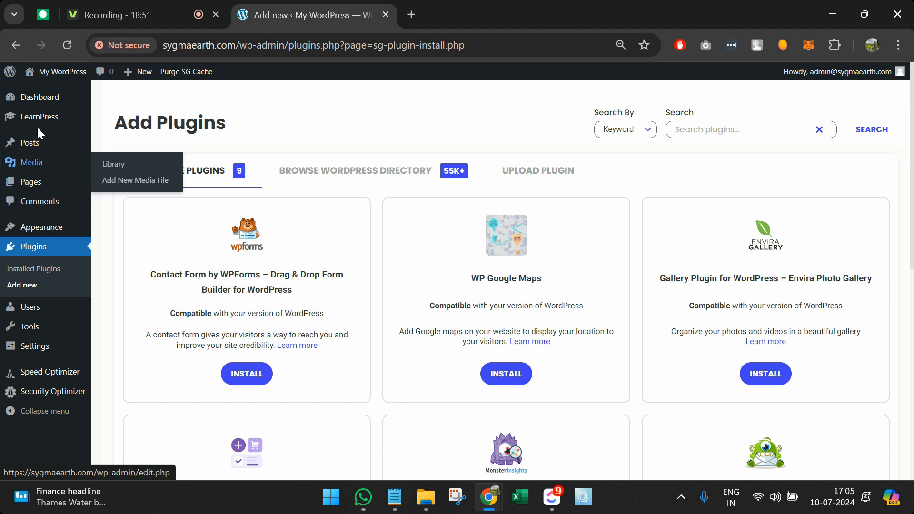
pyautogui.moveTo(38, 122)
pyautogui.click(133, 123)
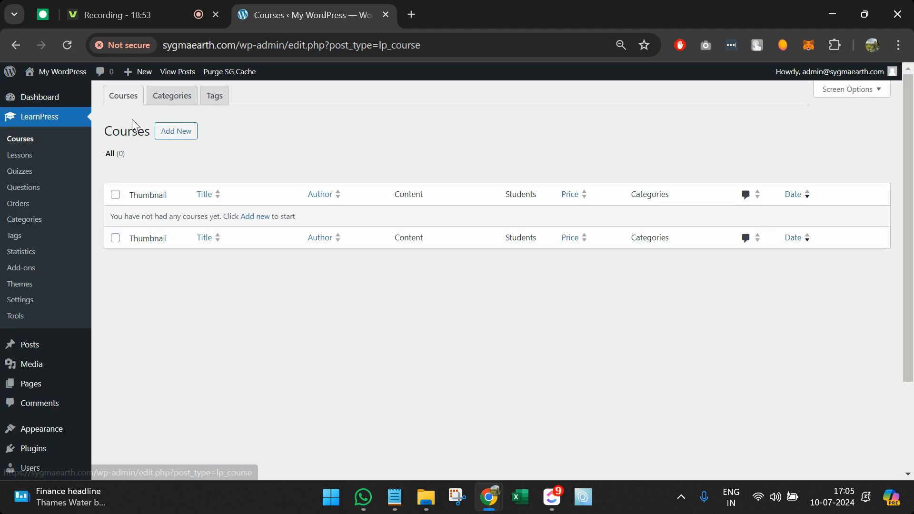
# Step: Start a new course titled 'SAP' with a description about learning SAP technology
pyautogui.click(176, 138)
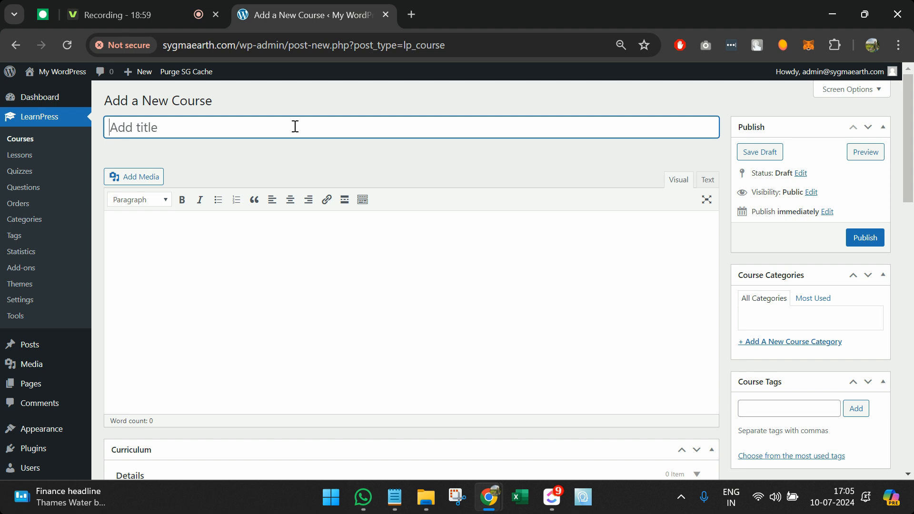
pyautogui.write('SAP')
pyautogui.click(317, 255)
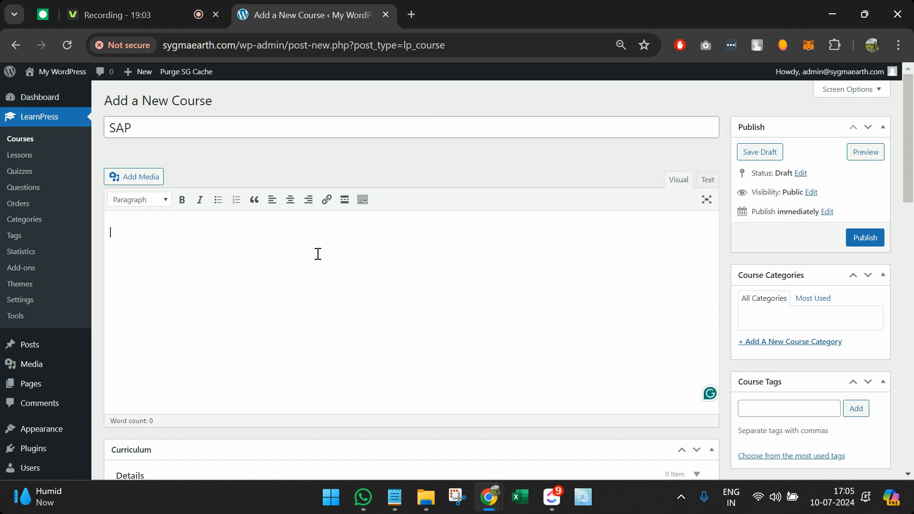
pyautogui.write('In this course, learn SAP technology.')
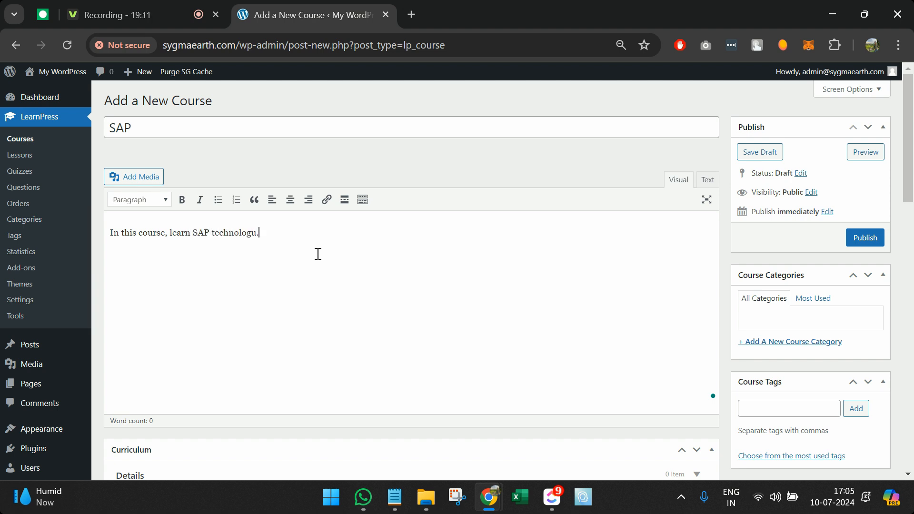
pyautogui.scroll(-7, 316, 253)
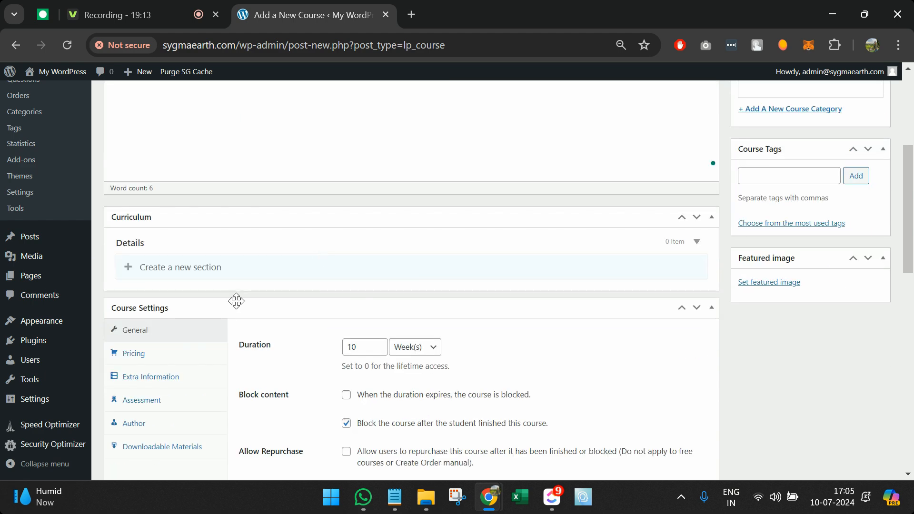
pyautogui.scroll(5, 420, 216)
pyautogui.scroll(3, 614, 181)
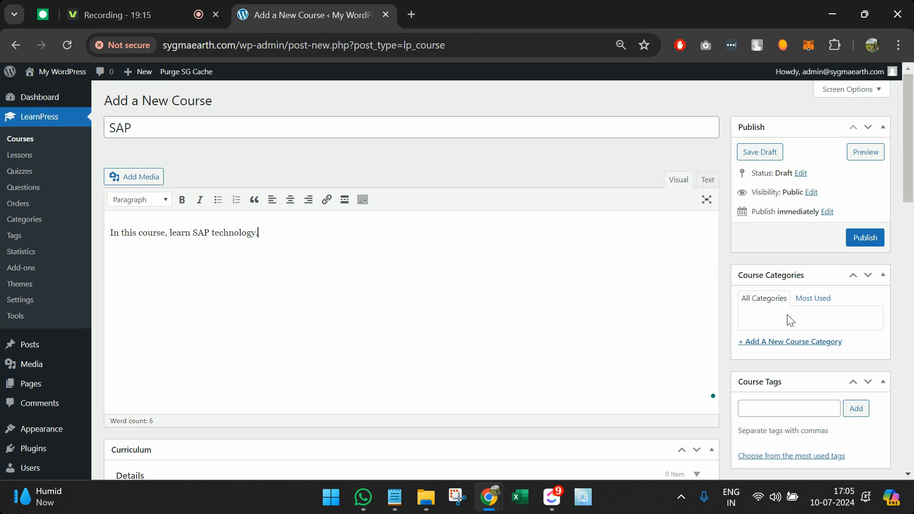
# Step: Add a new 'Technical' course category and the 'SAP' tag
pyautogui.click(790, 341)
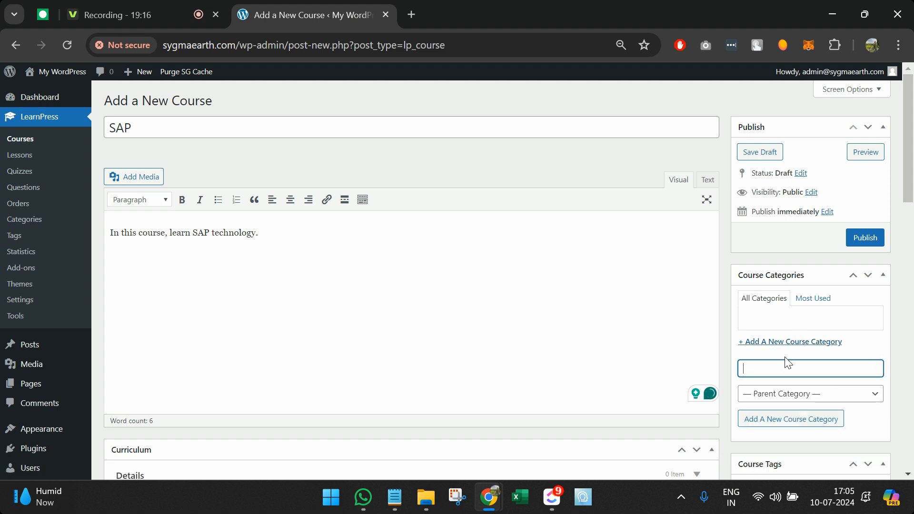
pyautogui.write('Technical')
pyautogui.press('Return')
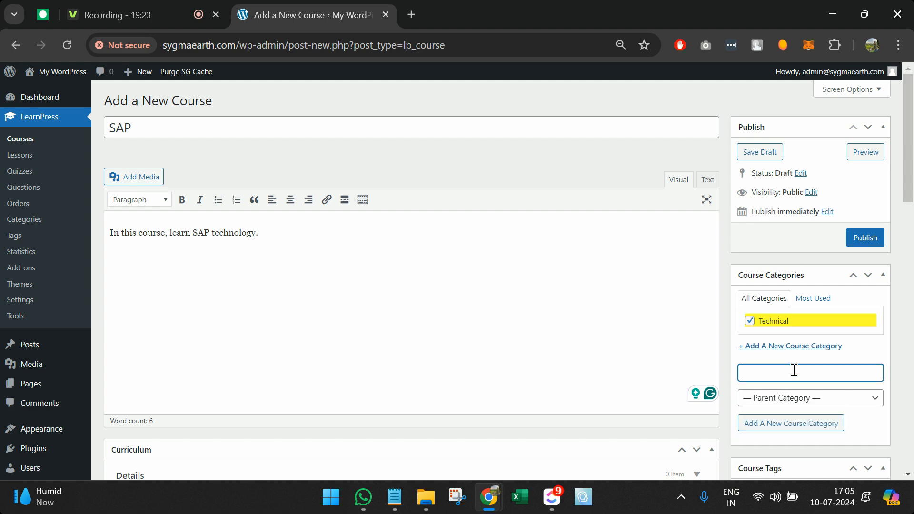
pyautogui.scroll(-5, 723, 281)
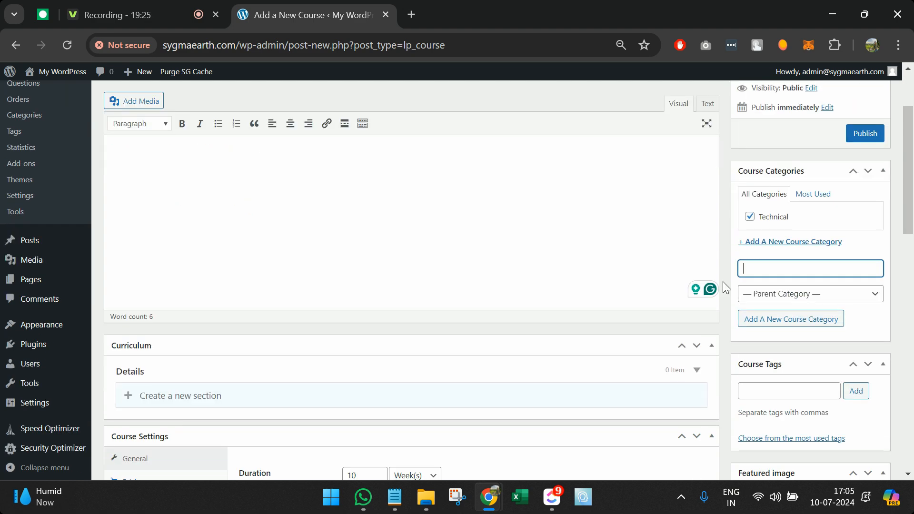
pyautogui.click(764, 245)
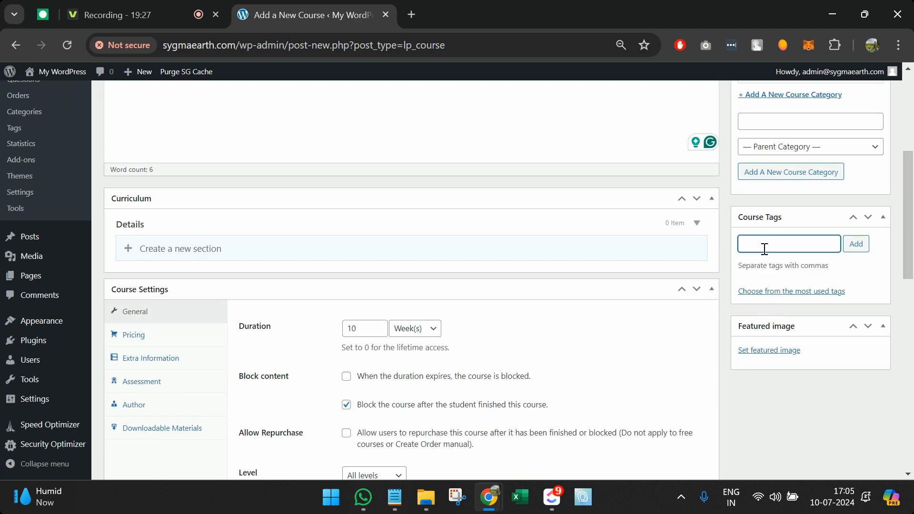
pyautogui.write('SAP')
pyautogui.press('Return')
pyautogui.scroll(-2, 763, 248)
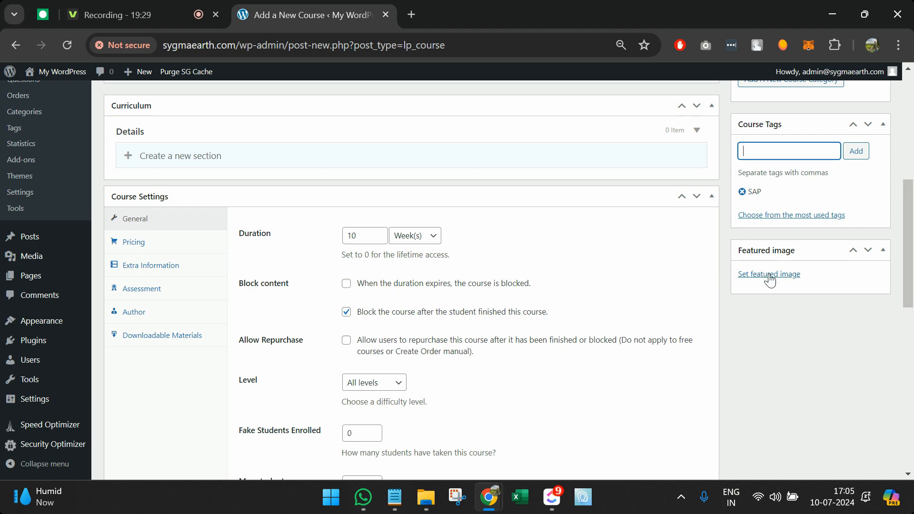
# Step: Upload SAP-ABAP.png from Desktop > Training and set it as the featured image
pyautogui.click(768, 274)
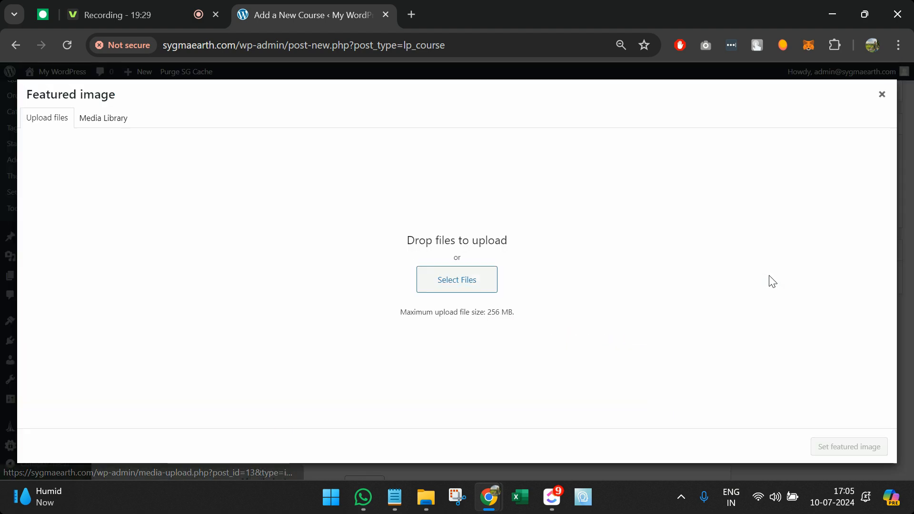
pyautogui.click(482, 279)
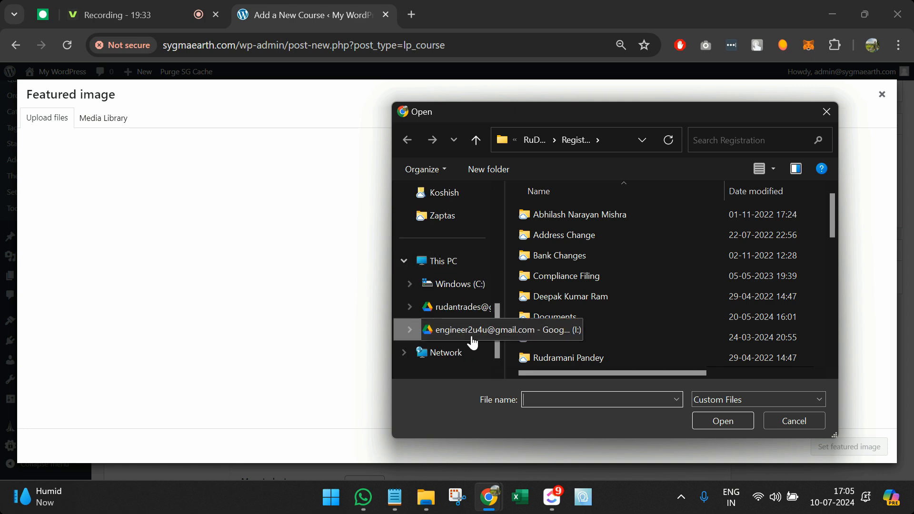
pyautogui.scroll(3, 447, 285)
pyautogui.scroll(3, 437, 245)
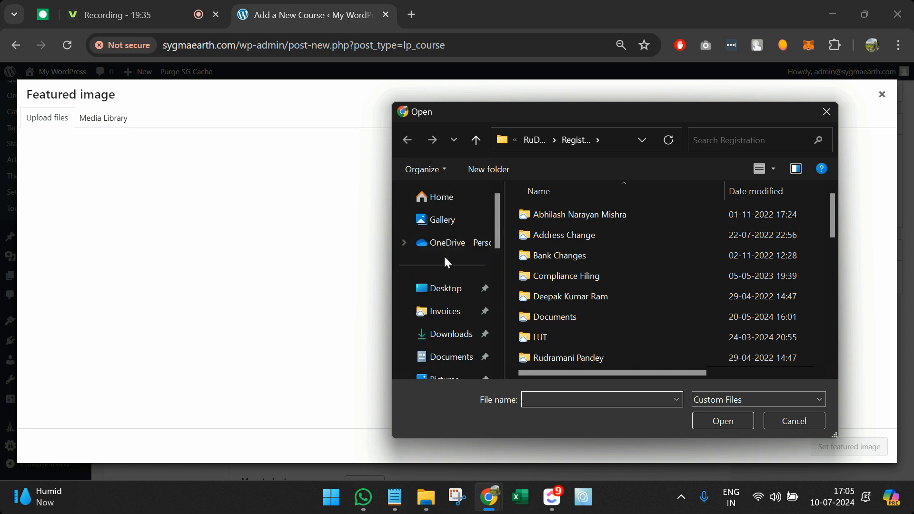
pyautogui.click(446, 288)
pyautogui.scroll(-3, 644, 374)
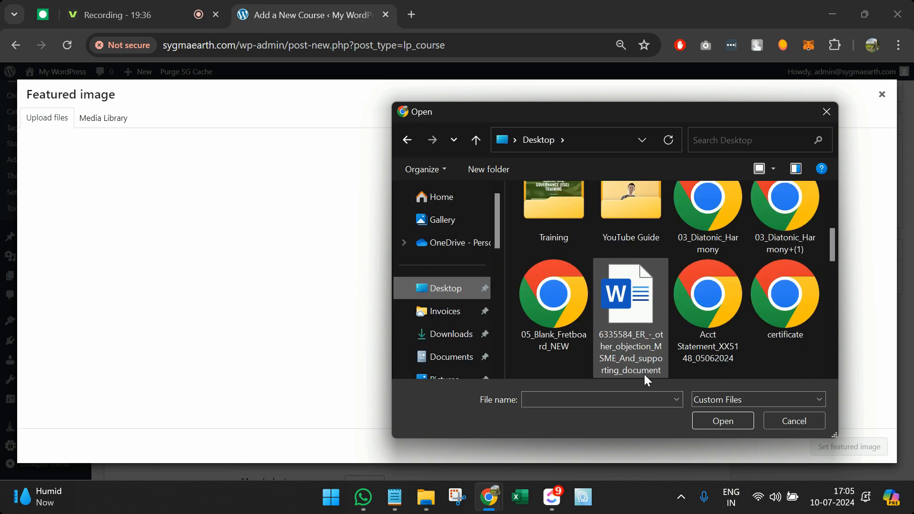
pyautogui.scroll(1, 664, 338)
pyautogui.doubleClick(564, 248)
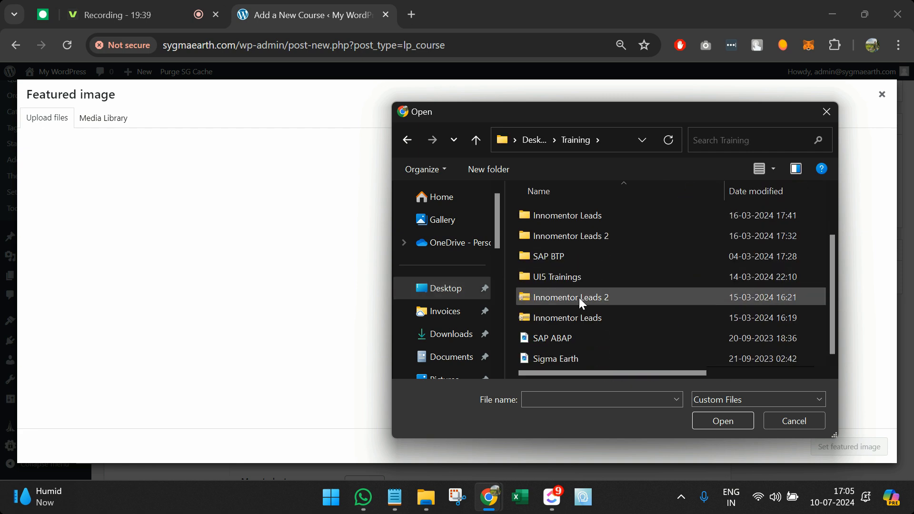
pyautogui.doubleClick(581, 339)
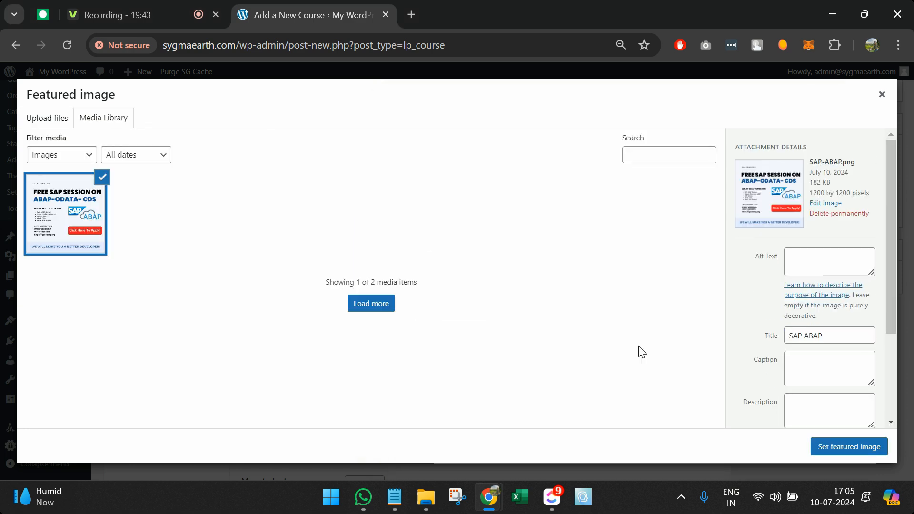
pyautogui.click(872, 448)
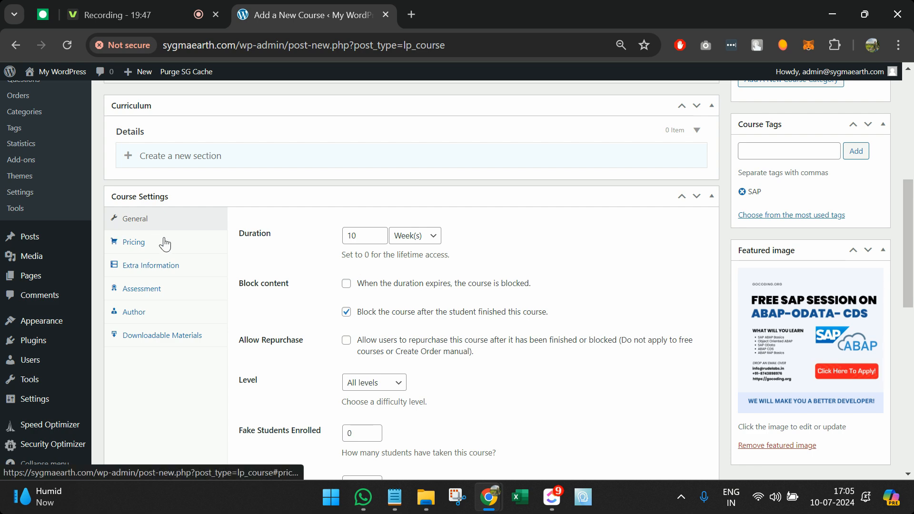
# Step: Scroll through the course settings and check the course duration field
pyautogui.scroll(4, 164, 244)
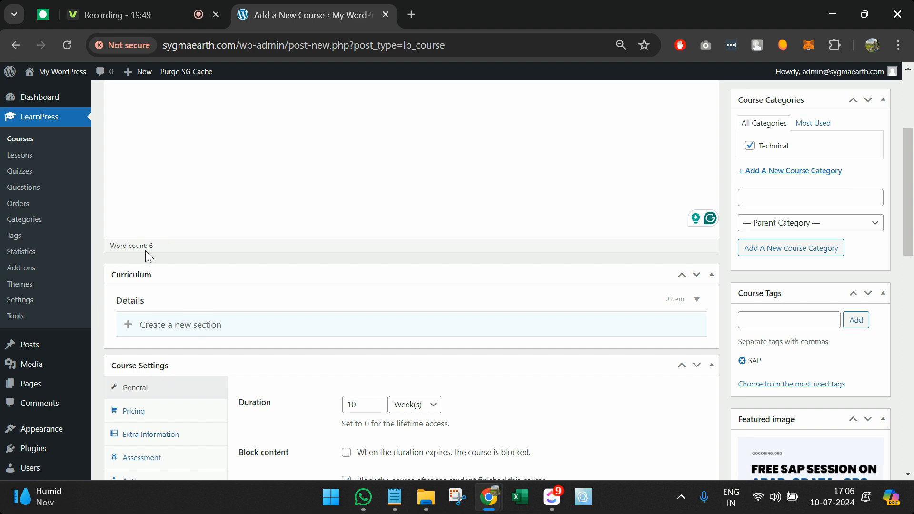
pyautogui.scroll(-3, 503, 303)
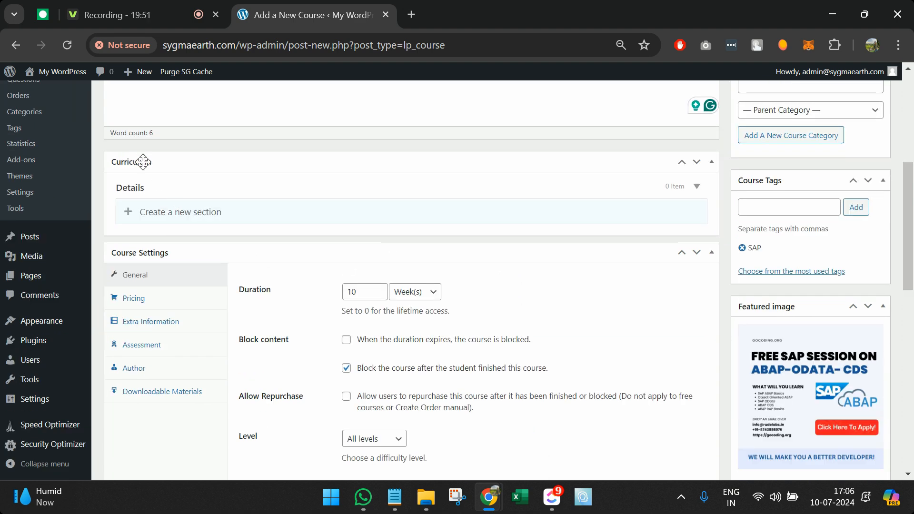
pyautogui.scroll(4, 160, 190)
pyautogui.scroll(-2, 223, 282)
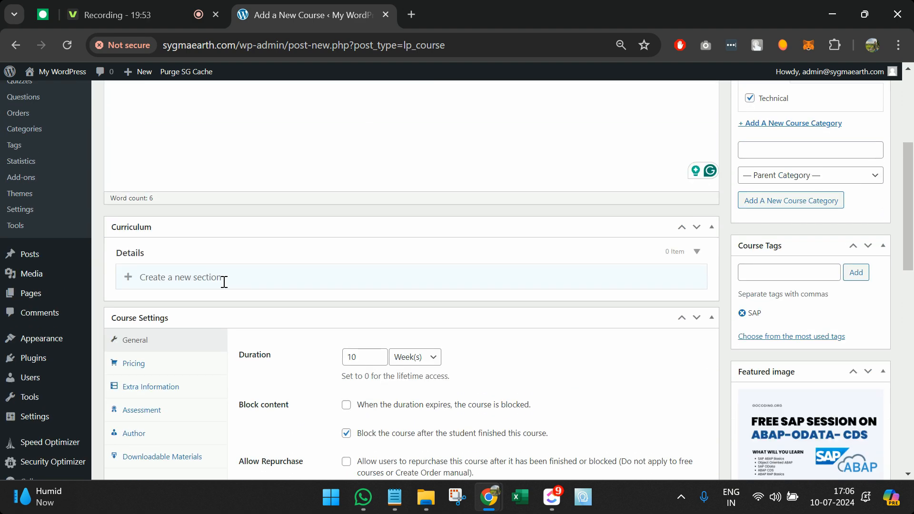
pyautogui.scroll(-3, 224, 283)
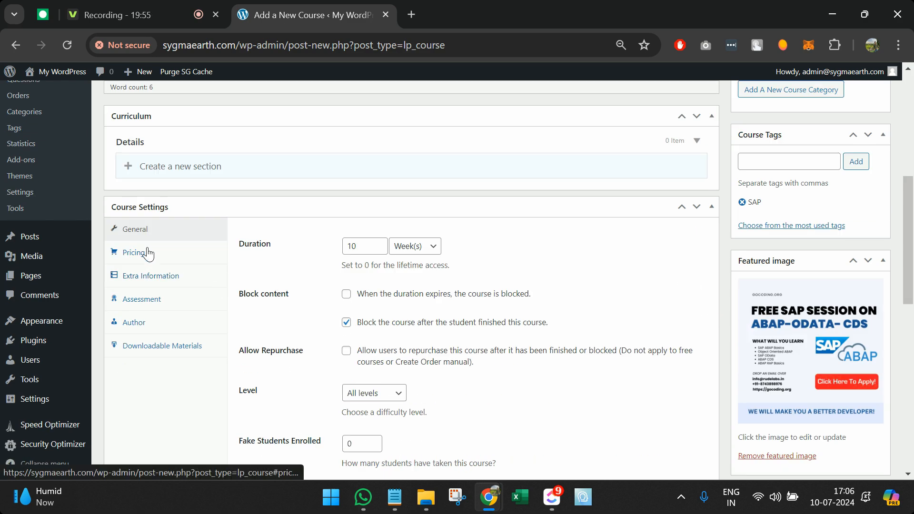
pyautogui.scroll(-3, 142, 240)
pyautogui.scroll(3, 363, 286)
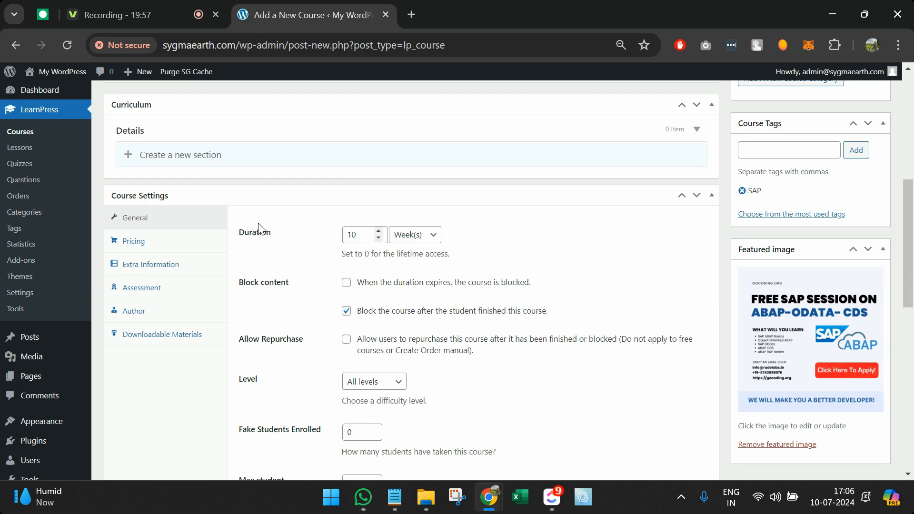
pyautogui.click(361, 237)
pyautogui.scroll(-2, 361, 236)
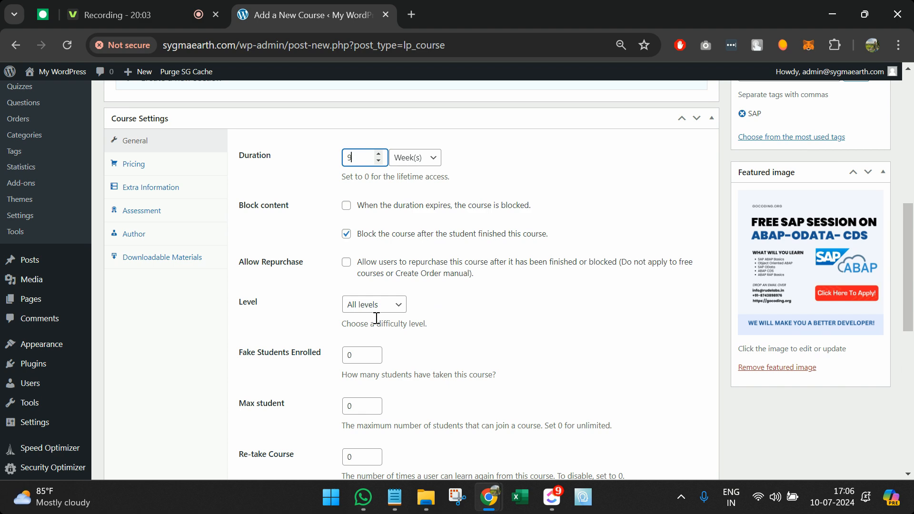
pyautogui.scroll(-2, 377, 321)
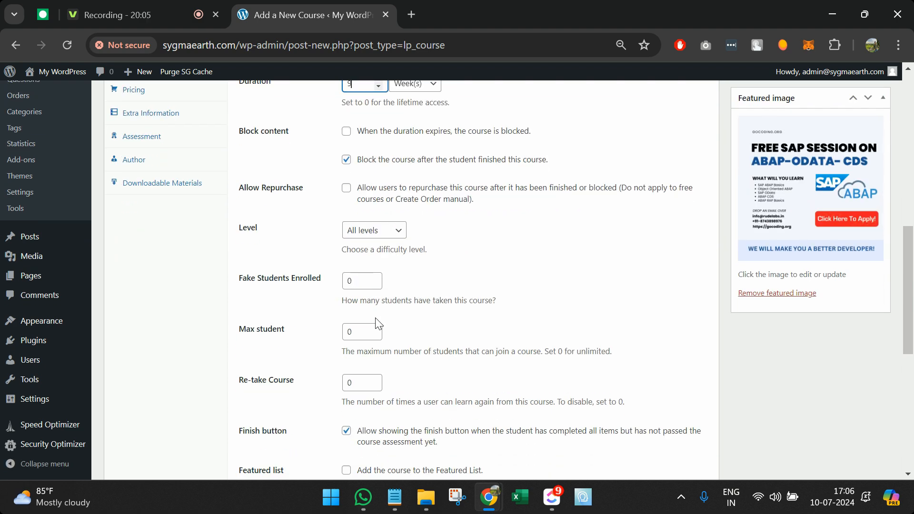
pyautogui.scroll(-6, 378, 323)
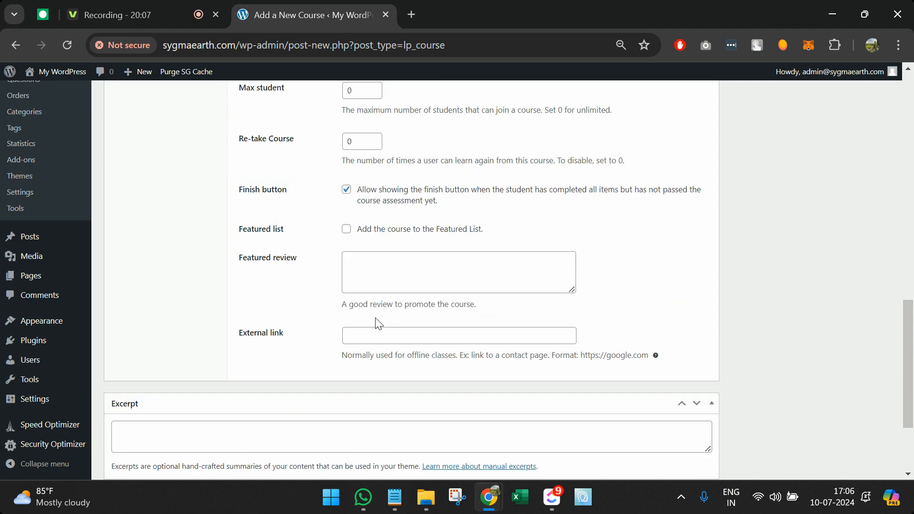
pyautogui.scroll(8, 377, 319)
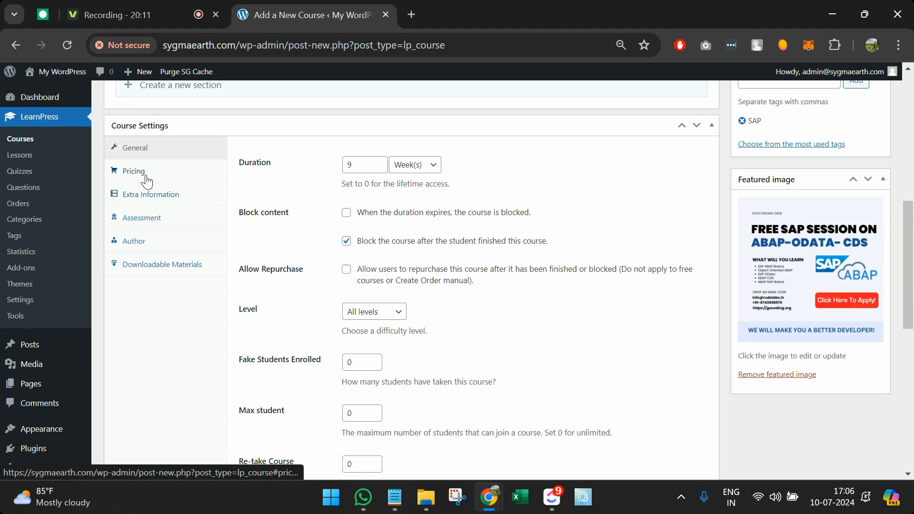
# Step: Review Pricing with the regular price left blank, then Extra Information, Assessment and Author
pyautogui.click(142, 177)
pyautogui.click(370, 165)
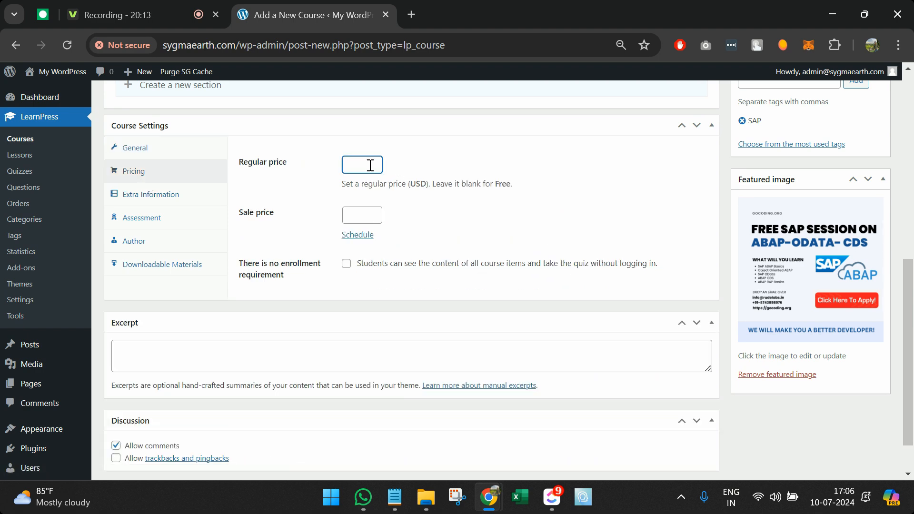
pyautogui.click(192, 195)
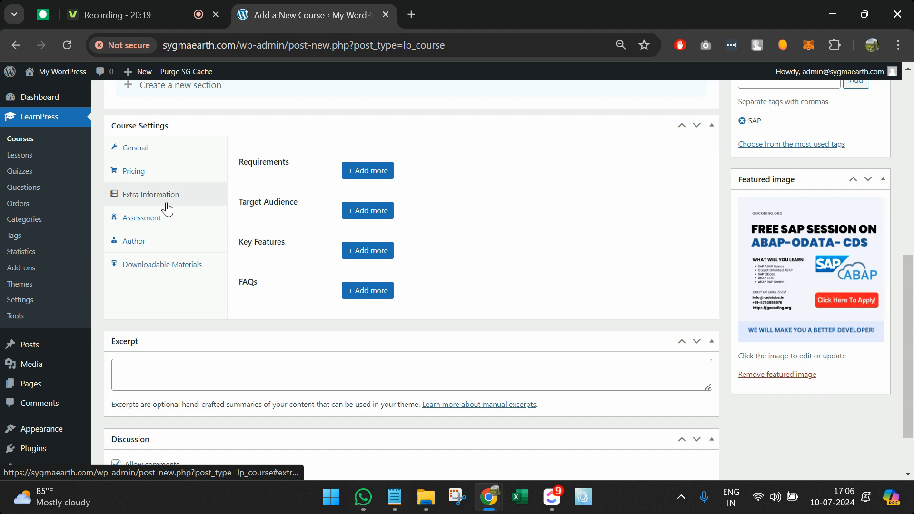
pyautogui.click(164, 220)
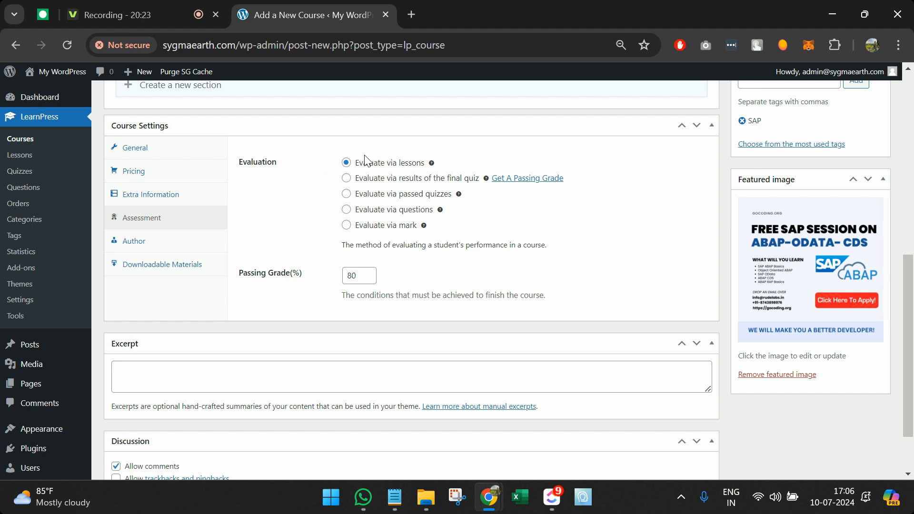
pyautogui.click(183, 250)
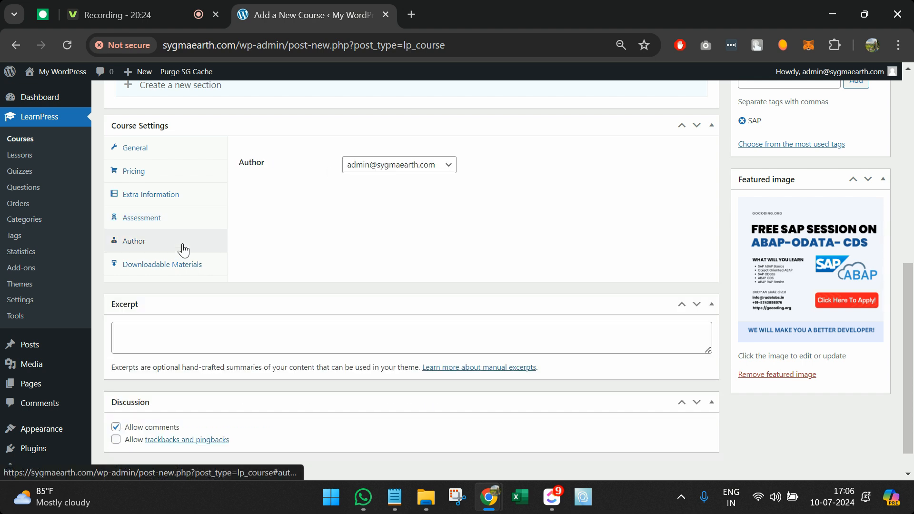
pyautogui.click(362, 169)
pyautogui.click(315, 180)
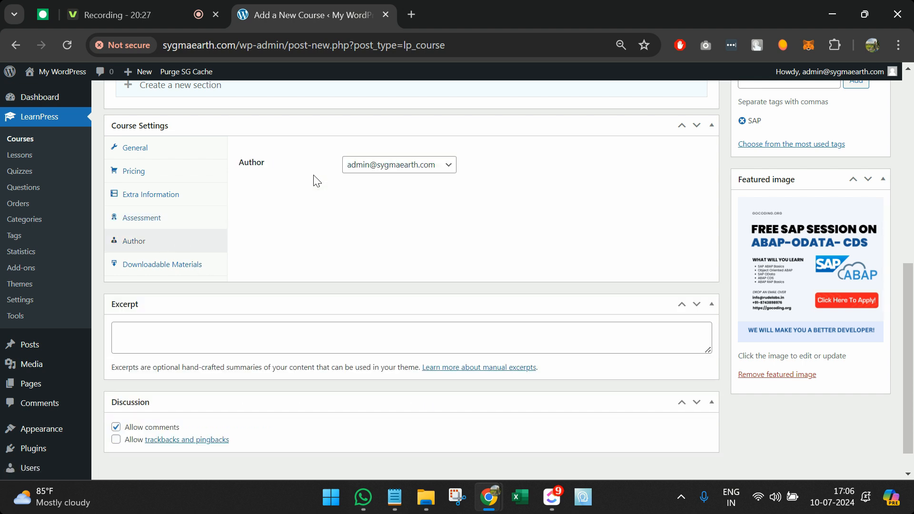
# Step: Check the Downloadable Materials settings and move to the course excerpt box
pyautogui.scroll(-1, 48, 447)
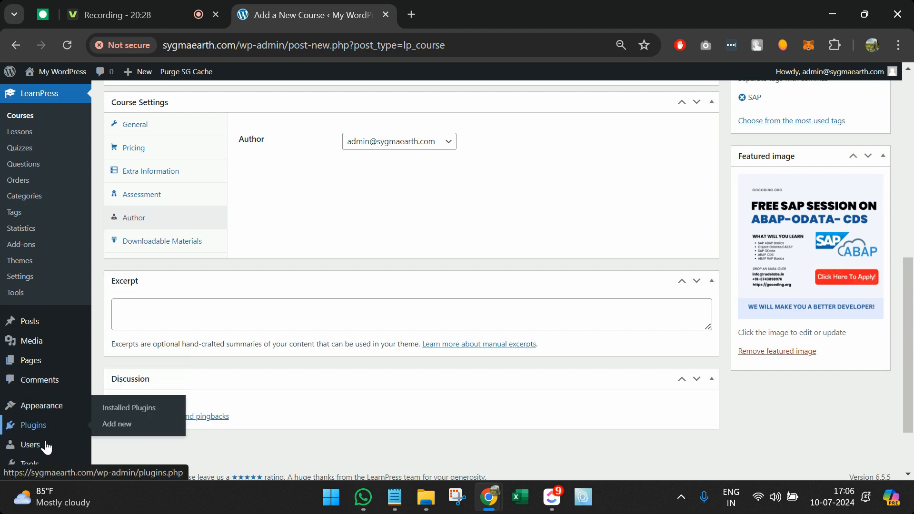
pyautogui.scroll(-1, 46, 447)
pyautogui.moveTo(39, 412)
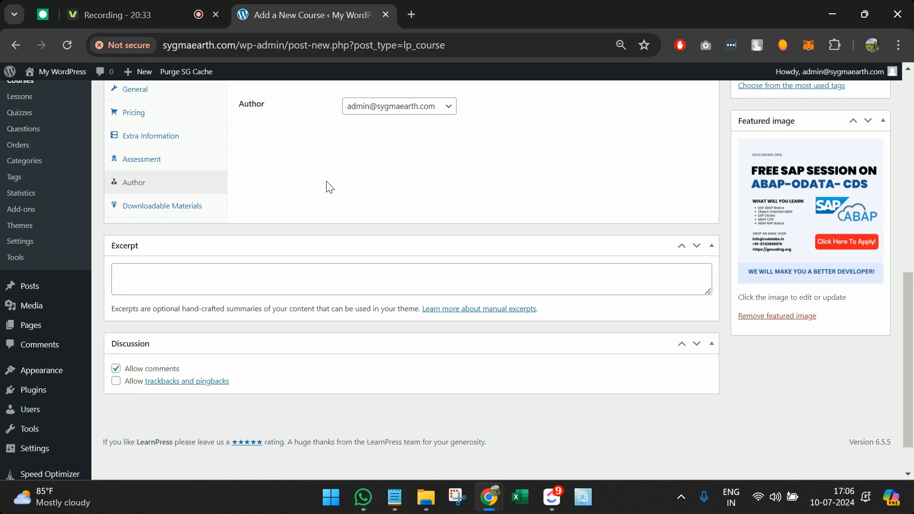
pyautogui.scroll(2, 327, 188)
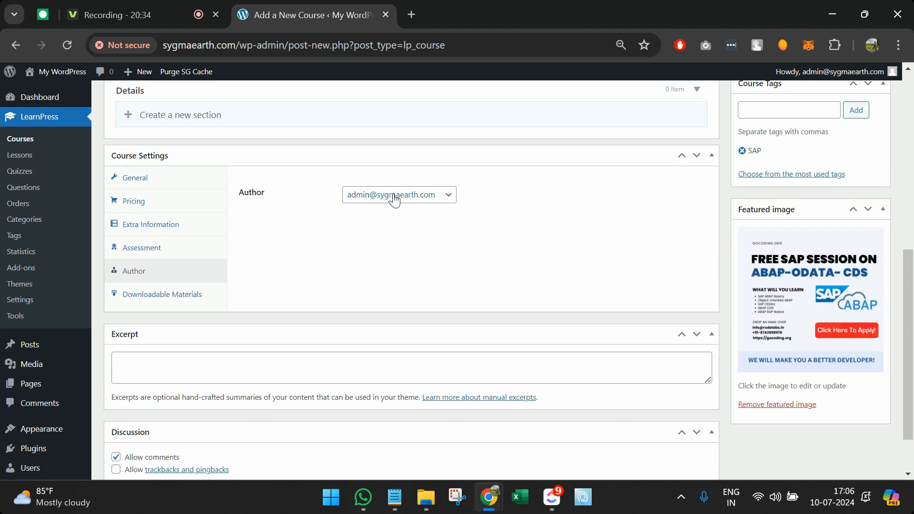
pyautogui.scroll(-1, 320, 265)
pyautogui.click(202, 266)
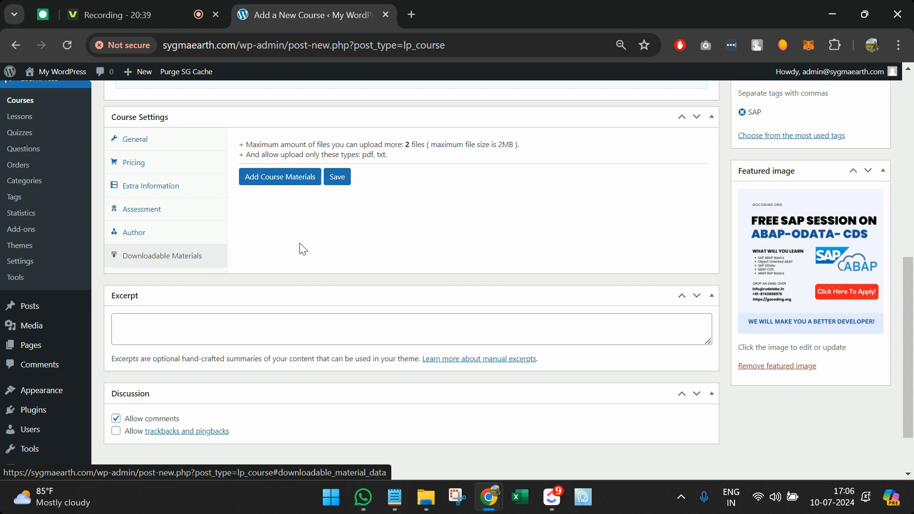
pyautogui.scroll(1, 303, 249)
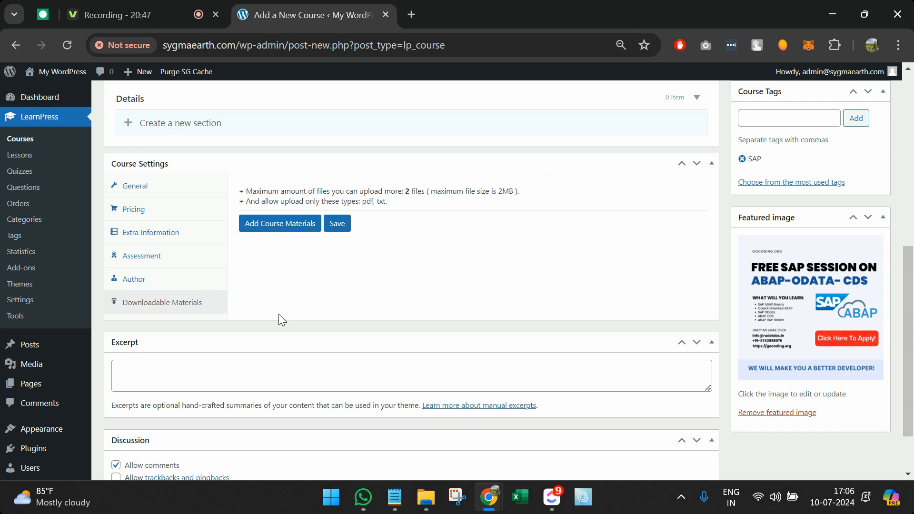
pyautogui.scroll(-2, 280, 319)
pyautogui.click(267, 300)
pyautogui.scroll(10, 267, 299)
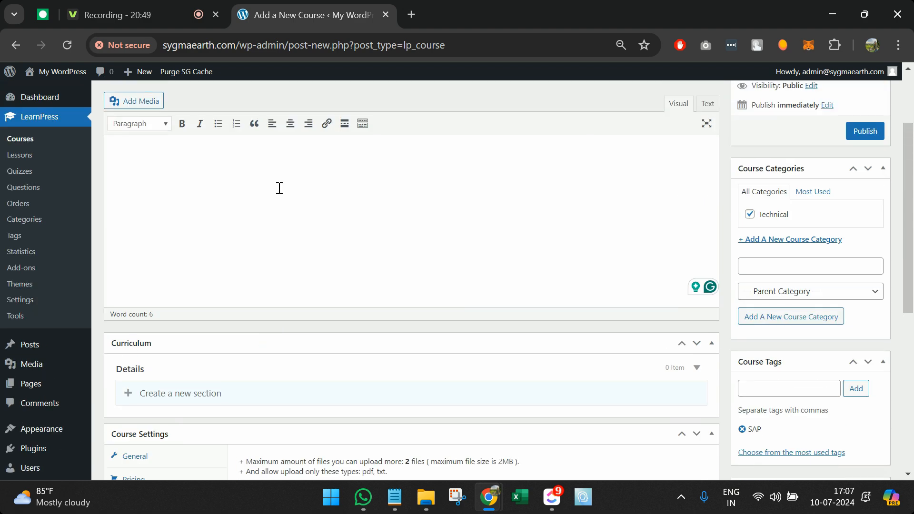
# Step: Copy the full course description into the Excerpt box
pyautogui.click(269, 247)
pyautogui.hotkey('ctrl', 'a')
pyautogui.hotkey('ctrl', 'c')
pyautogui.scroll(-10, 267, 247)
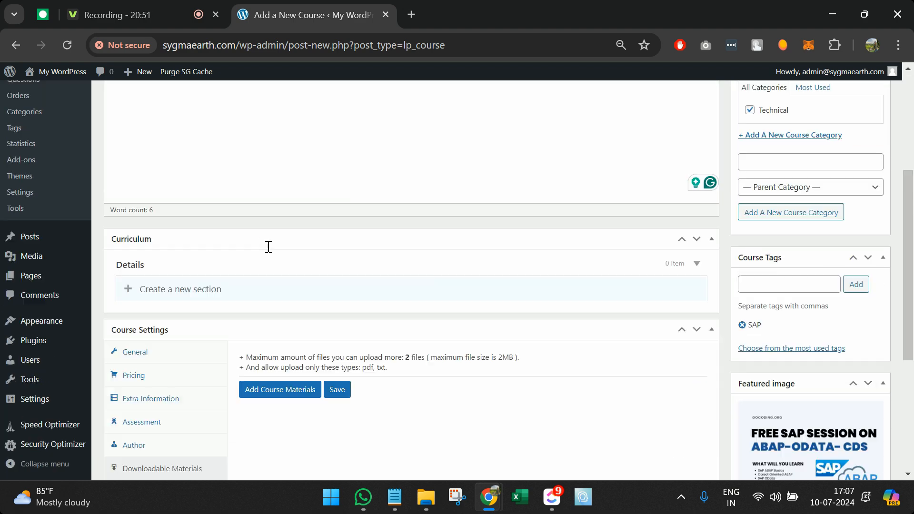
pyautogui.click(261, 296)
pyautogui.hotkey('ctrl', 'v')
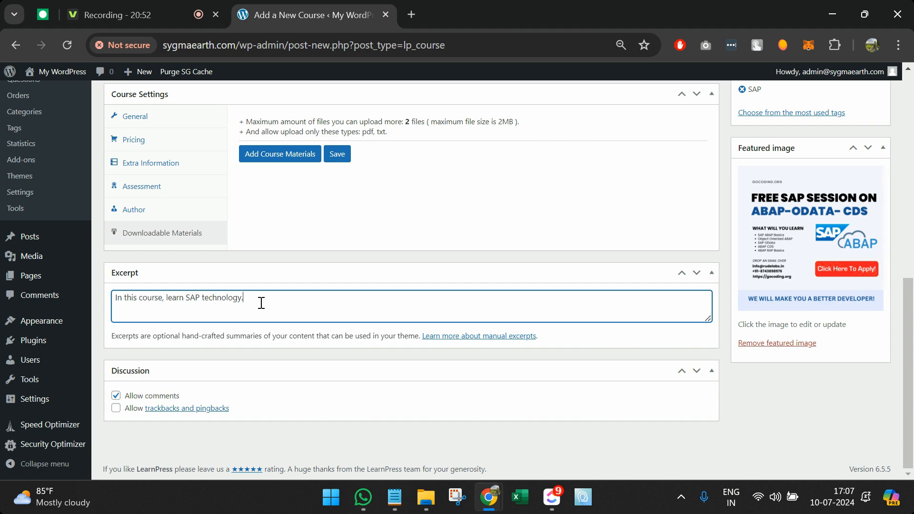
pyautogui.click(411, 435)
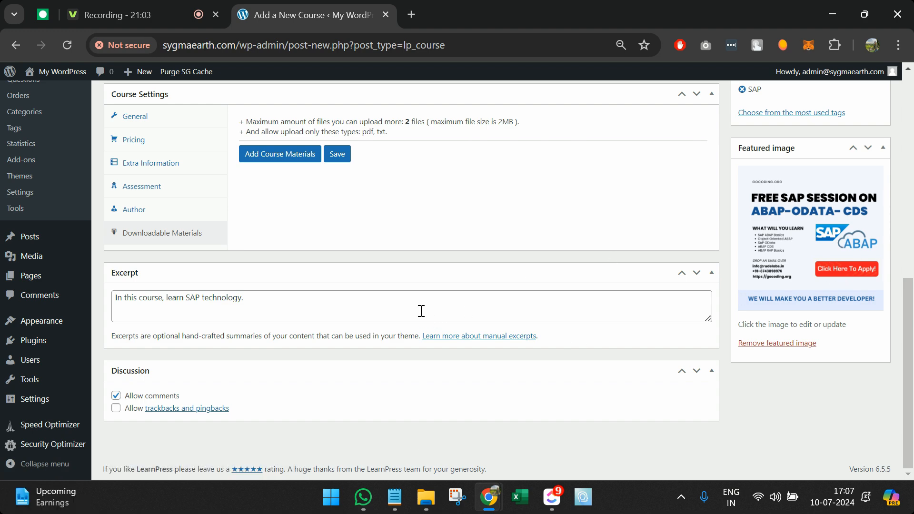
# Step: Publish the SAP course and open its public page in a new tab
pyautogui.scroll(5, 421, 310)
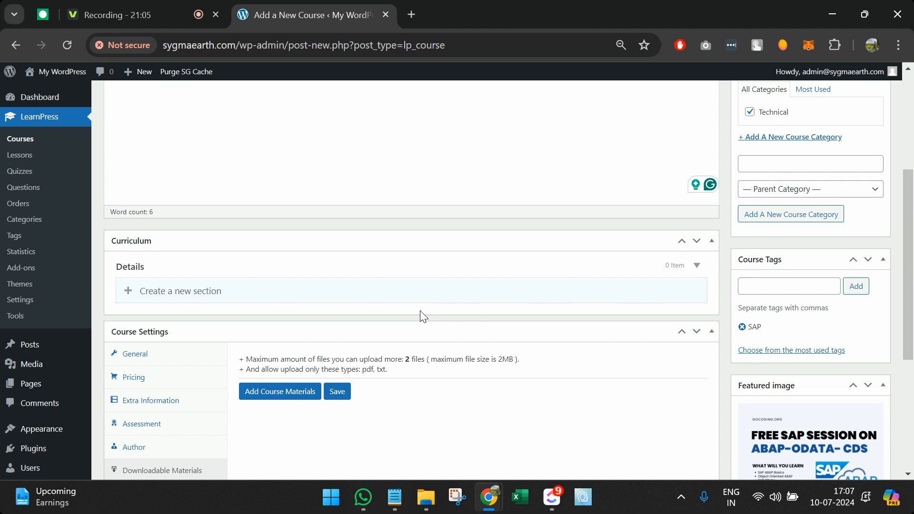
pyautogui.scroll(-4, 420, 312)
pyautogui.scroll(8, 420, 311)
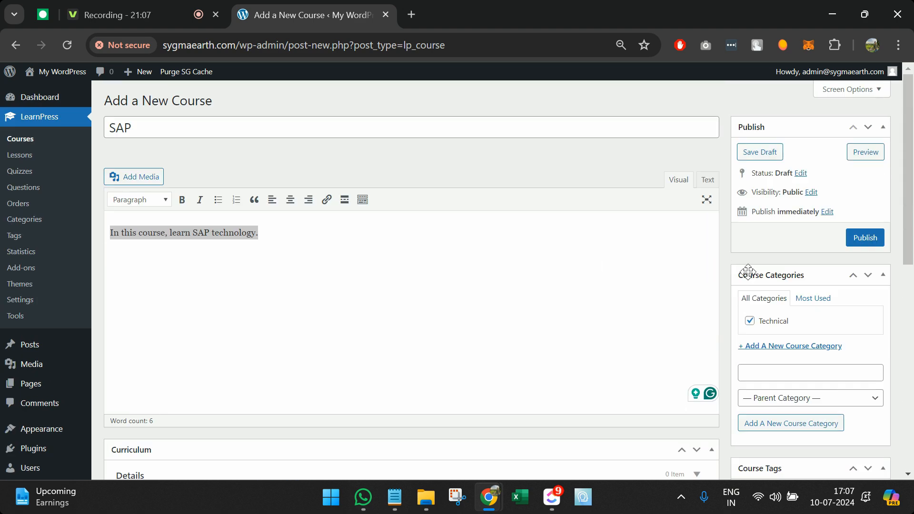
pyautogui.click(856, 238)
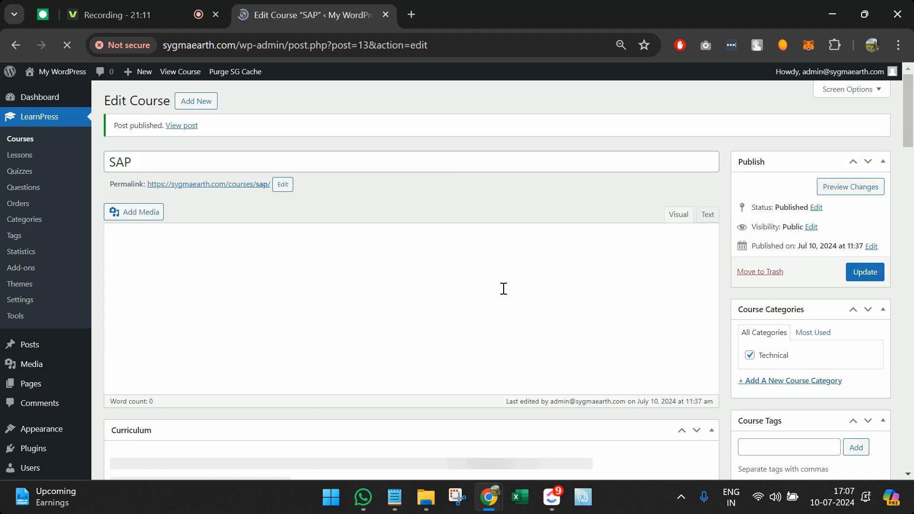
pyautogui.middleClick(184, 132)
# Step: Check the published SAP course's overview, empty Curriculum and Instructor, then return to Edit Course
pyautogui.click(472, 6)
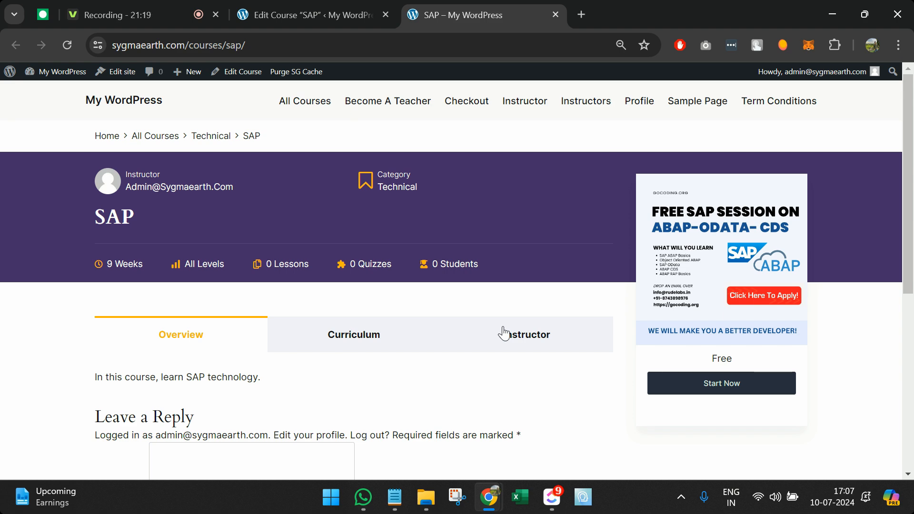
pyautogui.scroll(-4, 503, 333)
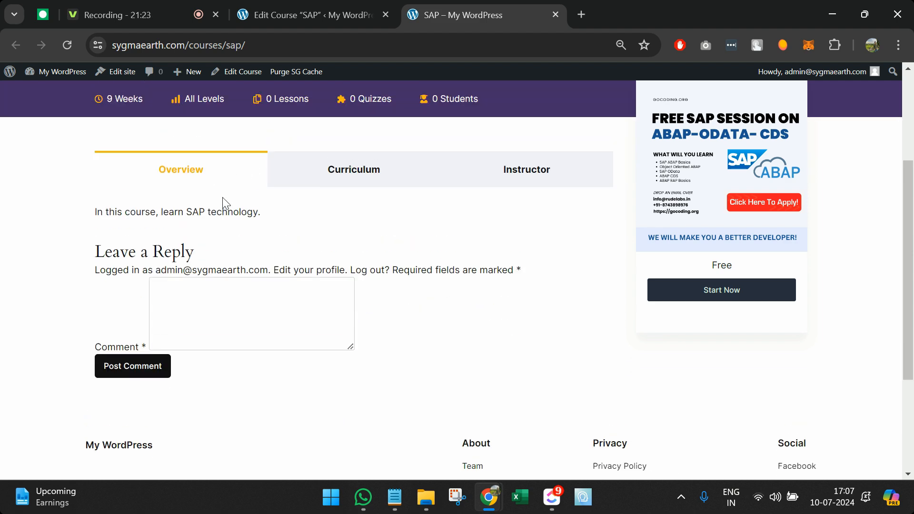
pyautogui.click(311, 11)
pyautogui.click(442, 14)
pyautogui.click(384, 170)
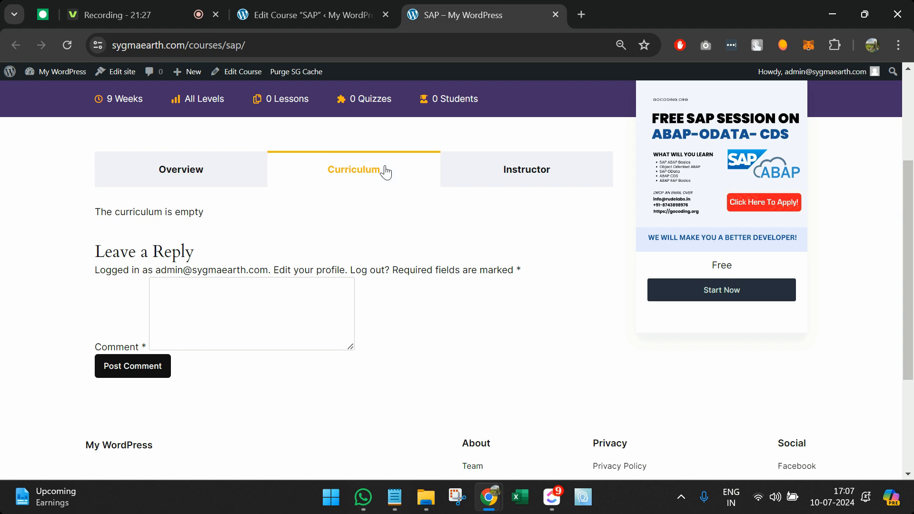
pyautogui.click(555, 173)
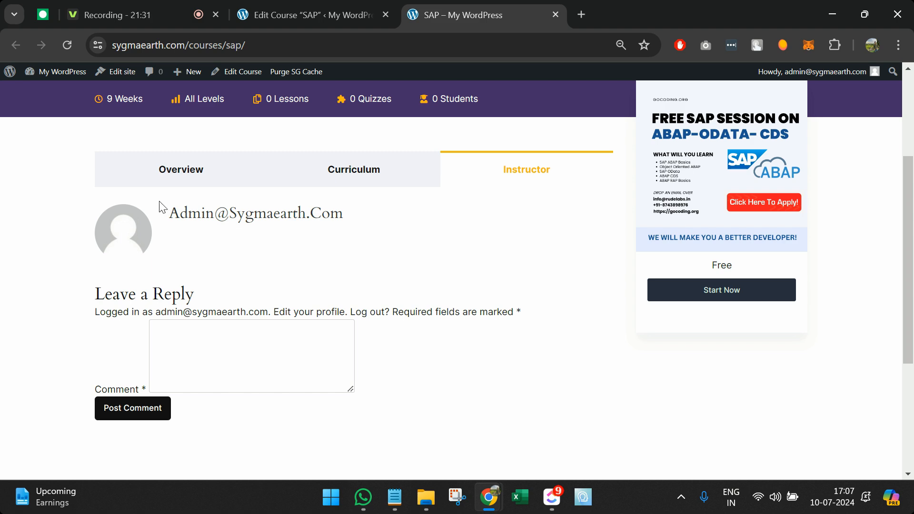
pyautogui.click(358, 5)
# Step: Open the admin user's profile for editing from the All Users list in a new tab
pyautogui.scroll(-3, 69, 371)
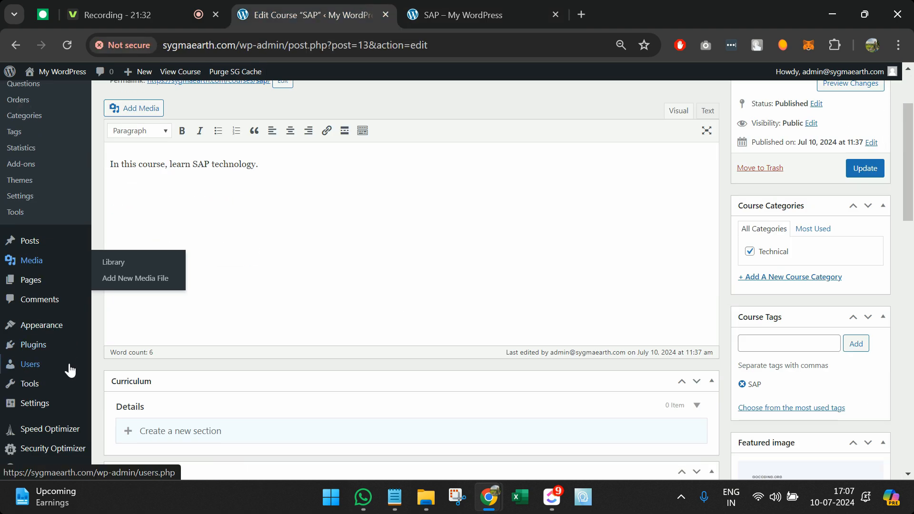
pyautogui.moveTo(56, 379)
pyautogui.middleClick(126, 363)
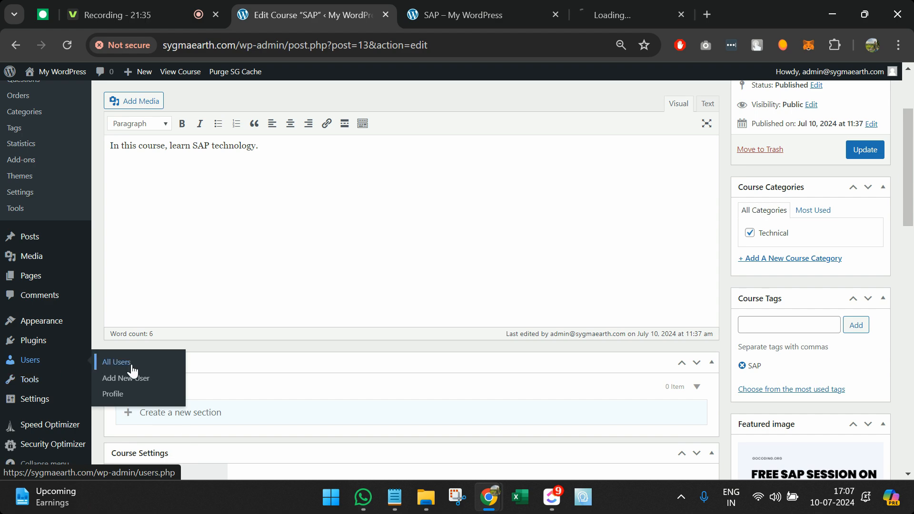
pyautogui.click(686, 2)
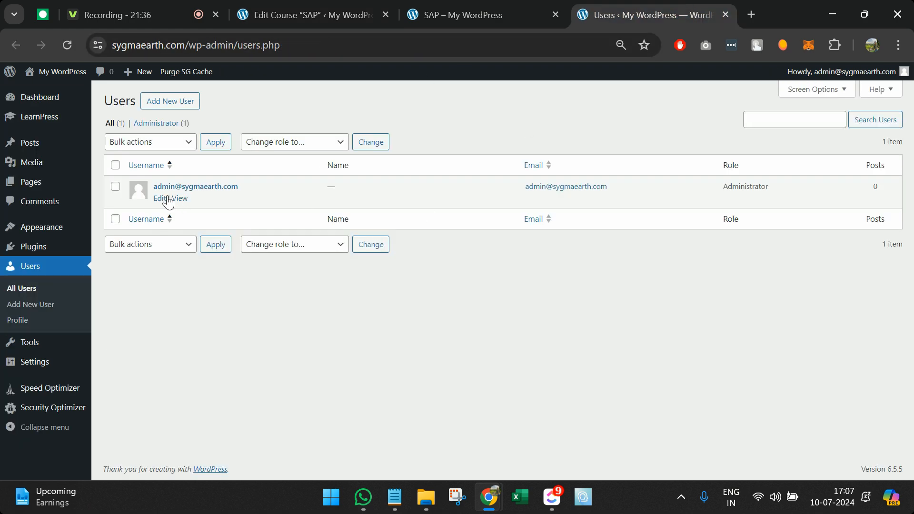
pyautogui.click(161, 199)
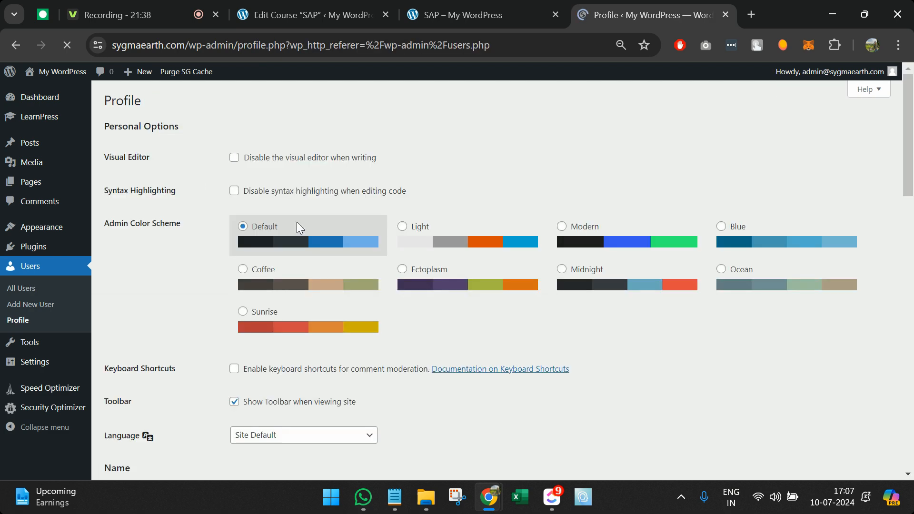
# Step: Enter a biography describing the admin as an SAP expert with 10 years of experience, save, and reload the course page
pyautogui.scroll(-8, 338, 301)
pyautogui.scroll(-2, 339, 304)
pyautogui.click(308, 309)
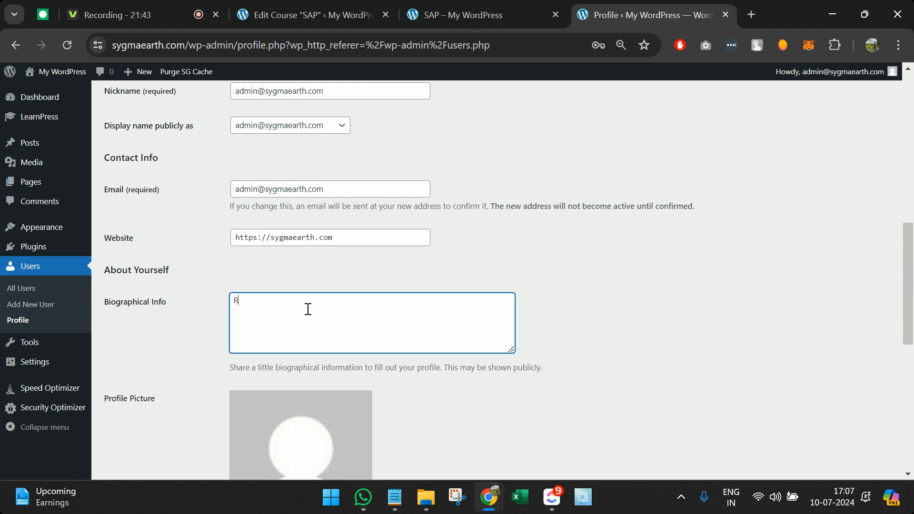
pyautogui.write('Rudramani Pandey, is an SAP expert')
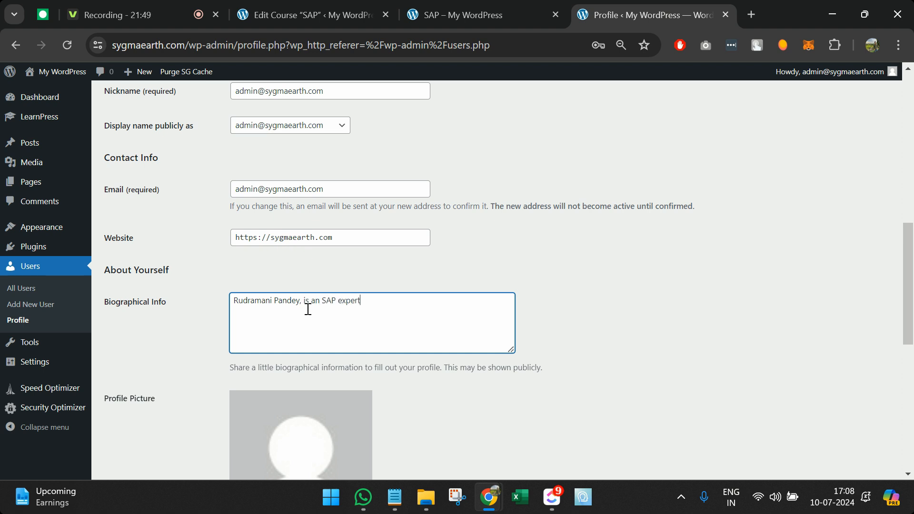
pyautogui.write(' with 10 years of experience.')
pyautogui.scroll(-10, 308, 309)
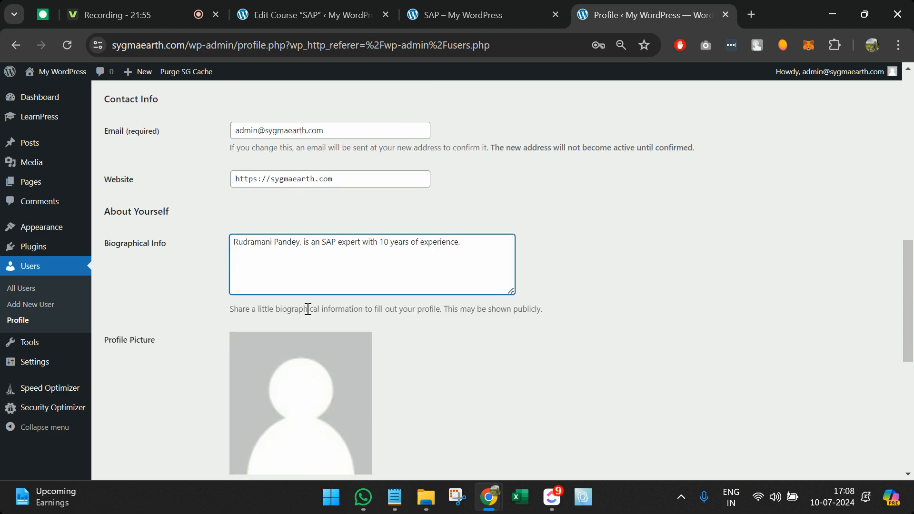
pyautogui.click(143, 416)
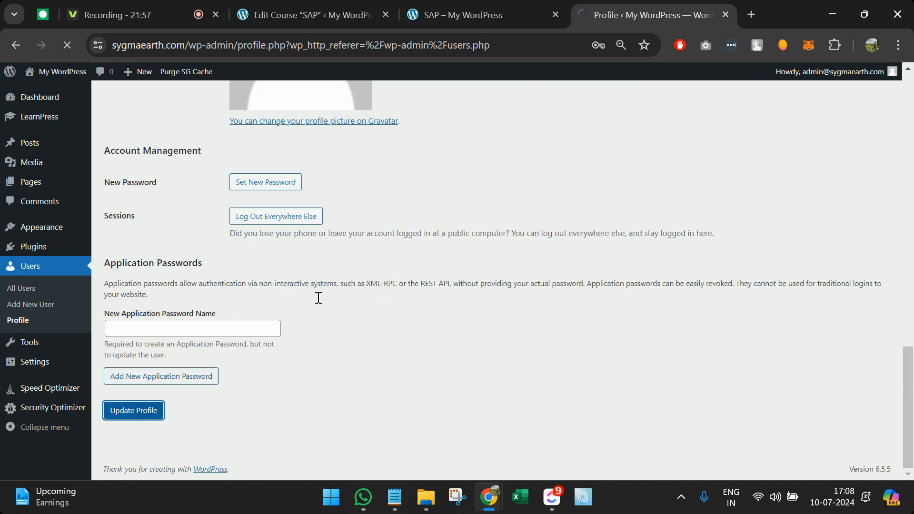
pyautogui.click(516, 7)
pyautogui.press('F5')
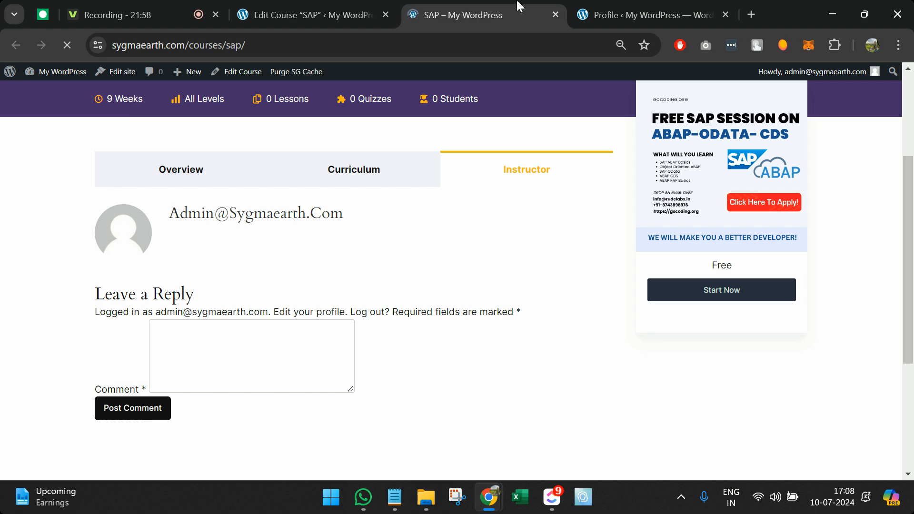
# Step: Check the new instructor bio and the duration and level details on the SAP course page, then return to the editor
pyautogui.click(522, 219)
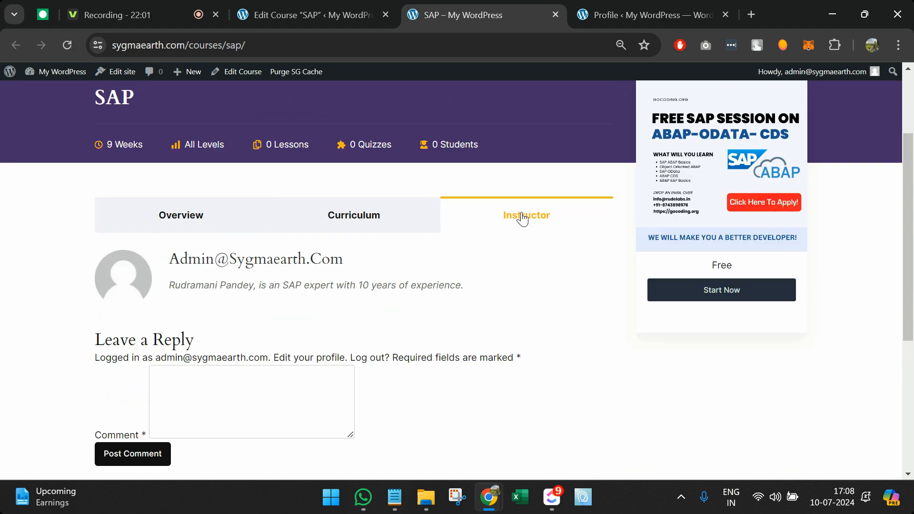
pyautogui.tripleClick(217, 288)
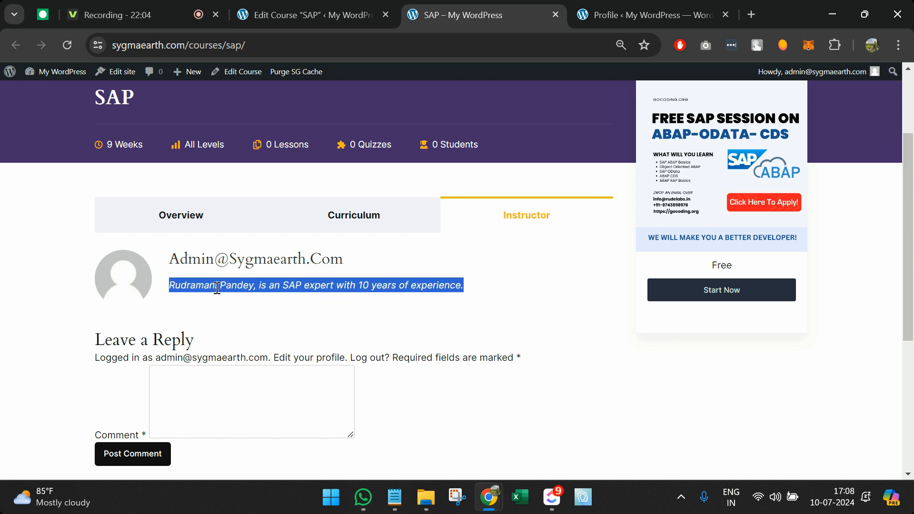
pyautogui.scroll(3, 372, 238)
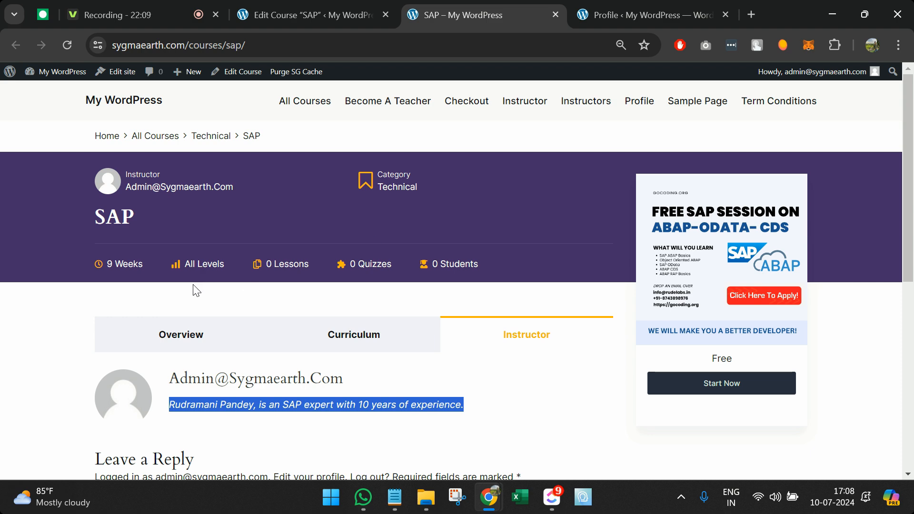
pyautogui.moveTo(93, 258); pyautogui.dragTo(265, 261)
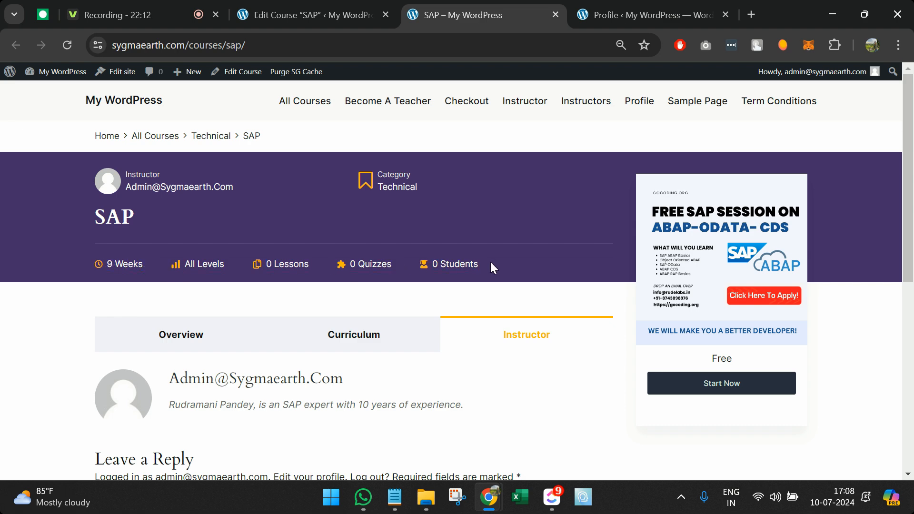
pyautogui.click(304, 11)
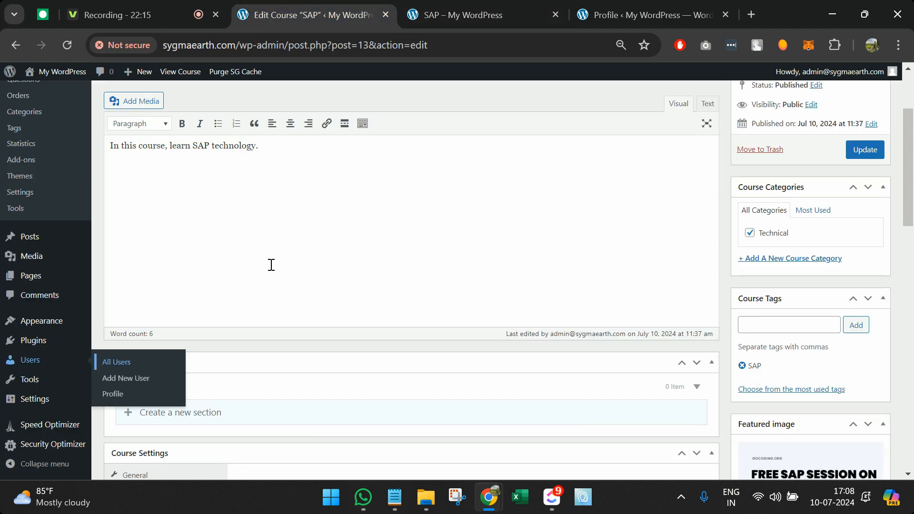
# Step: Change the SAP course duration from 9 to 4 weeks
pyautogui.scroll(-10, 272, 266)
pyautogui.scroll(2, 272, 268)
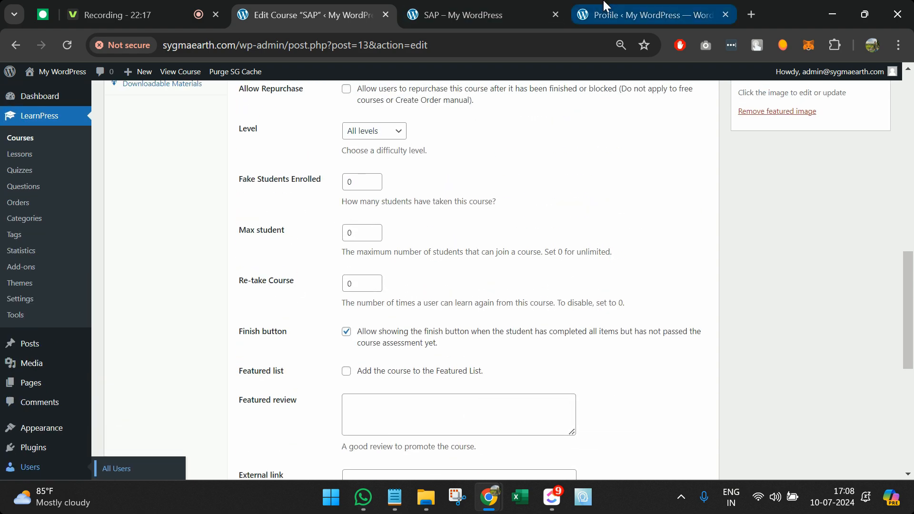
pyautogui.click(456, 15)
pyautogui.click(305, 14)
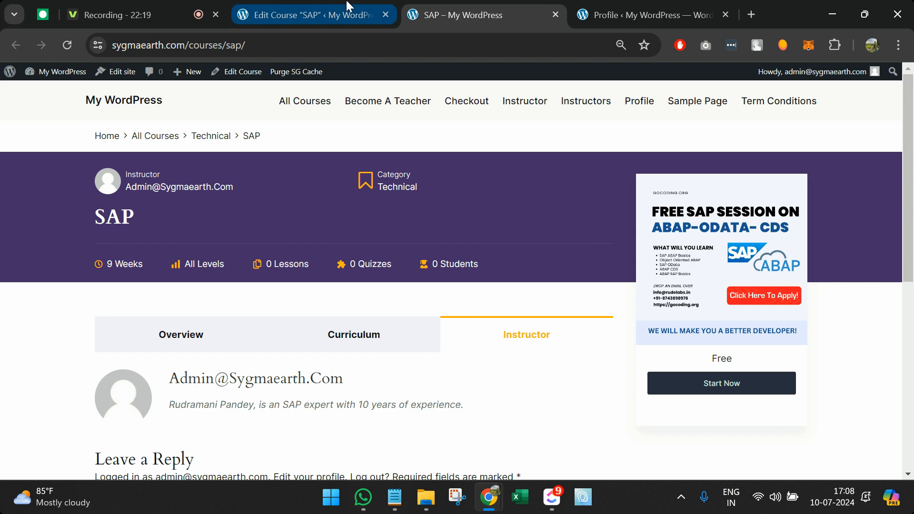
pyautogui.scroll(2, 255, 228)
pyautogui.click(366, 136)
pyautogui.press('BackSpace')
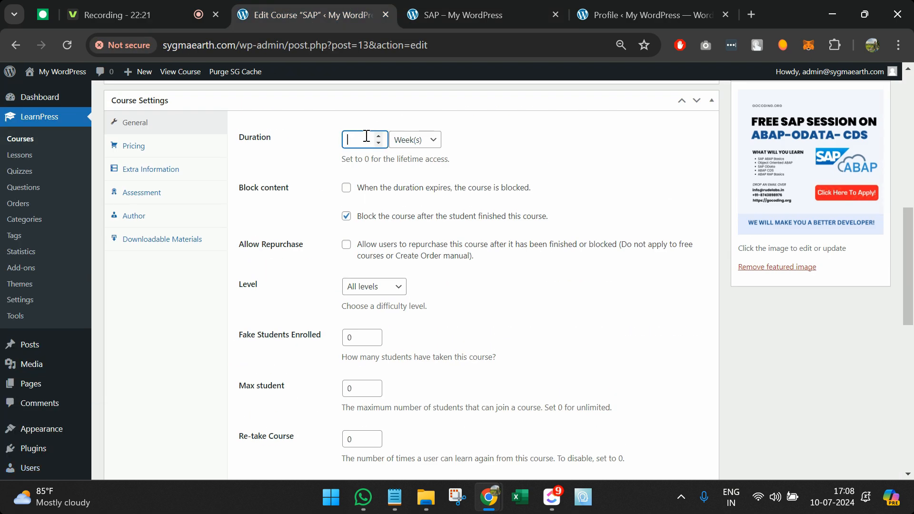
pyautogui.write('4')
# Step: Update the course and reload its public page to confirm it shows 4 Weeks
pyautogui.scroll(-15, 408, 212)
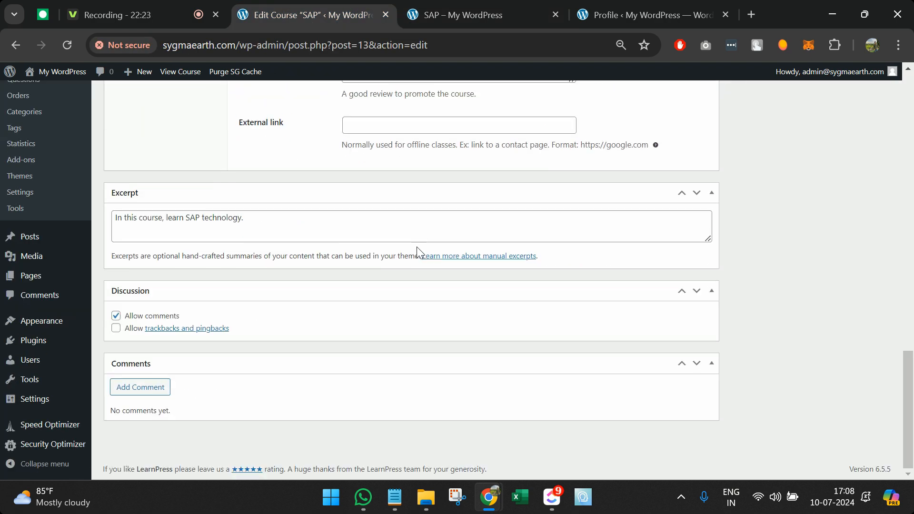
pyautogui.scroll(15, 218, 357)
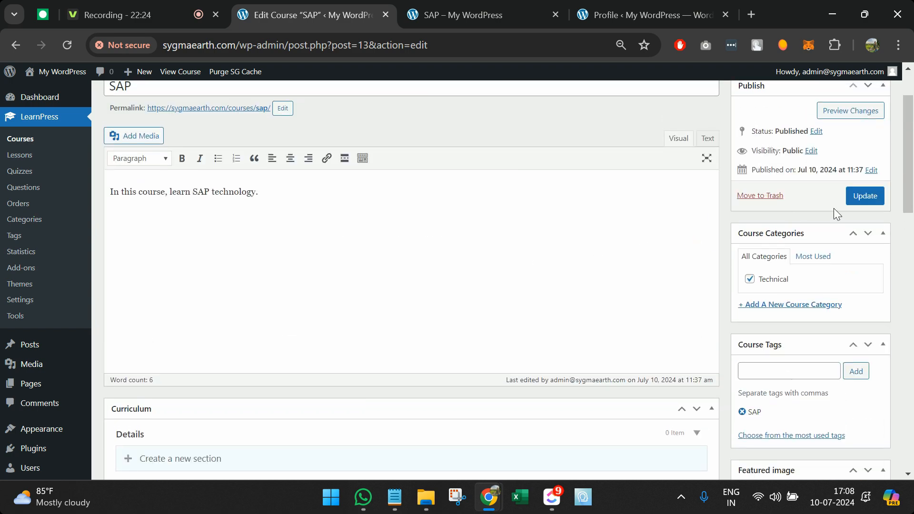
pyautogui.click(861, 197)
pyautogui.click(499, 14)
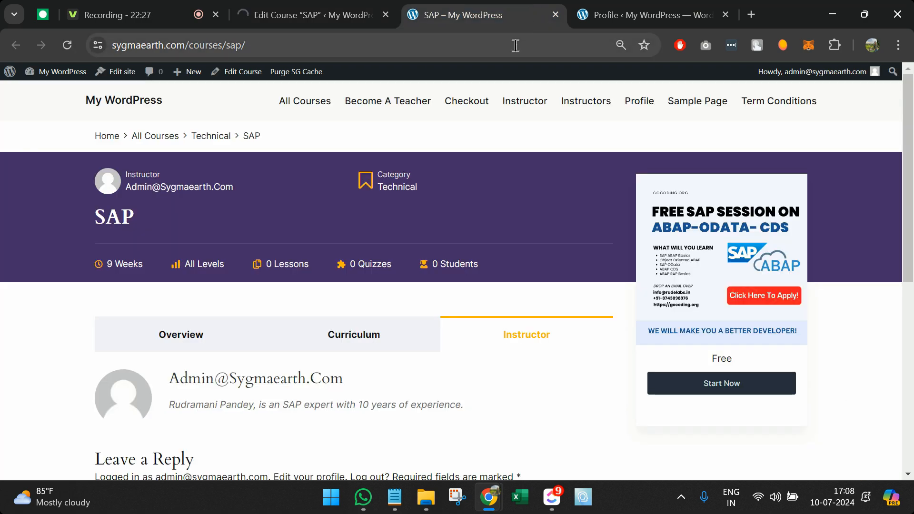
pyautogui.click(515, 46)
pyautogui.press('Return')
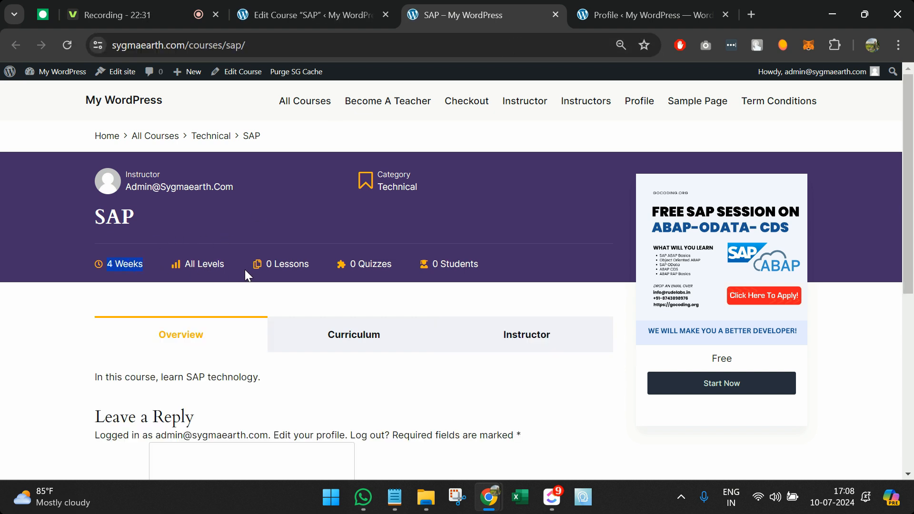
pyautogui.doubleClick(210, 267)
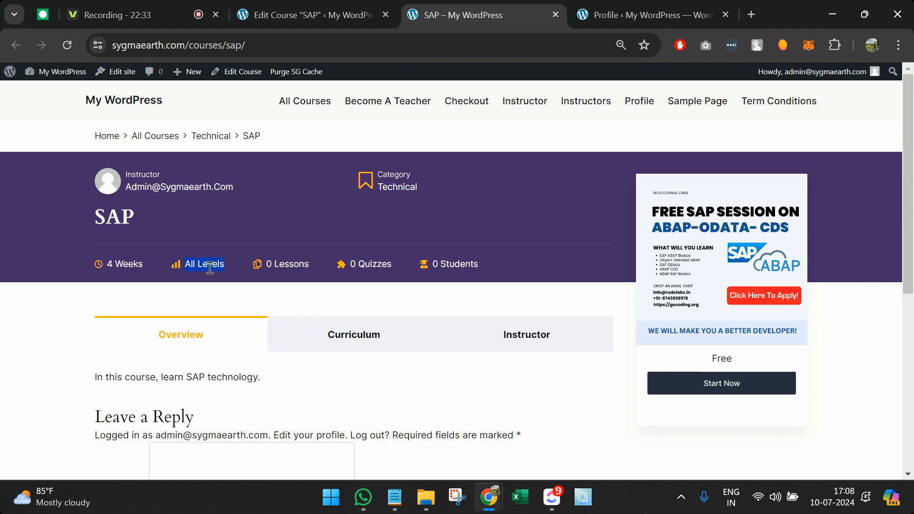
# Step: Set the course Level to Beginner and update the SAP course
pyautogui.click(314, 11)
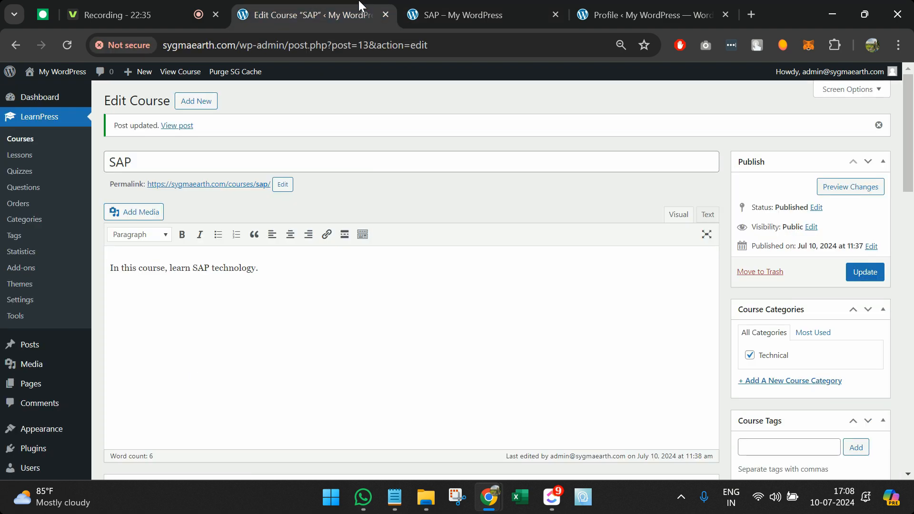
pyautogui.scroll(-7, 344, 299)
pyautogui.scroll(-3, 350, 309)
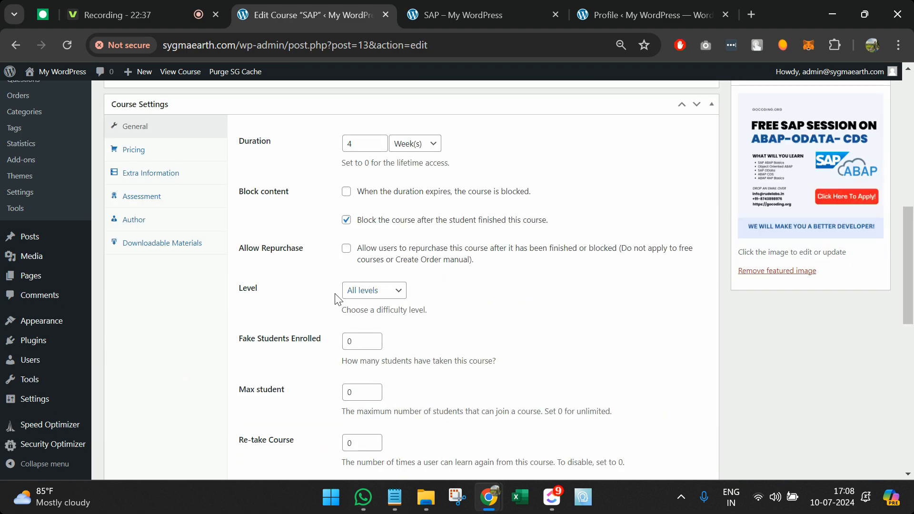
pyautogui.click(396, 292)
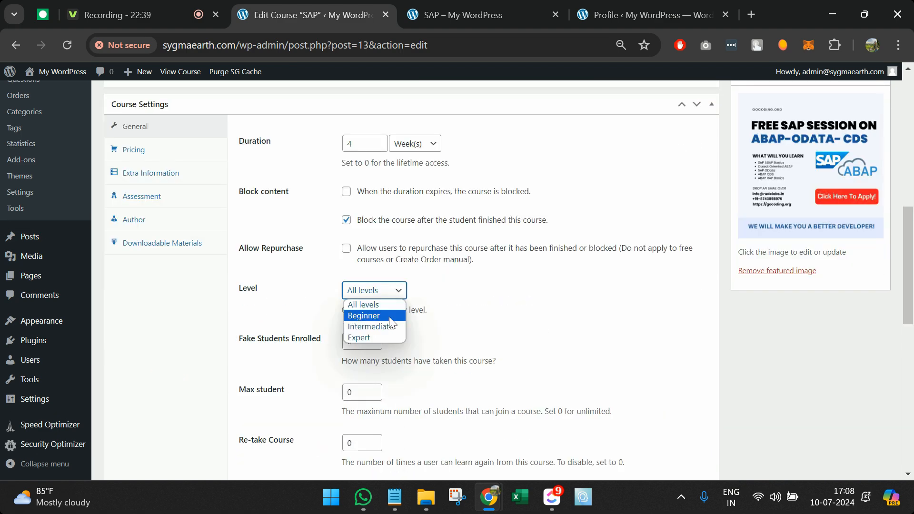
pyautogui.click(391, 315)
pyautogui.scroll(3, 706, 230)
pyautogui.scroll(5, 842, 169)
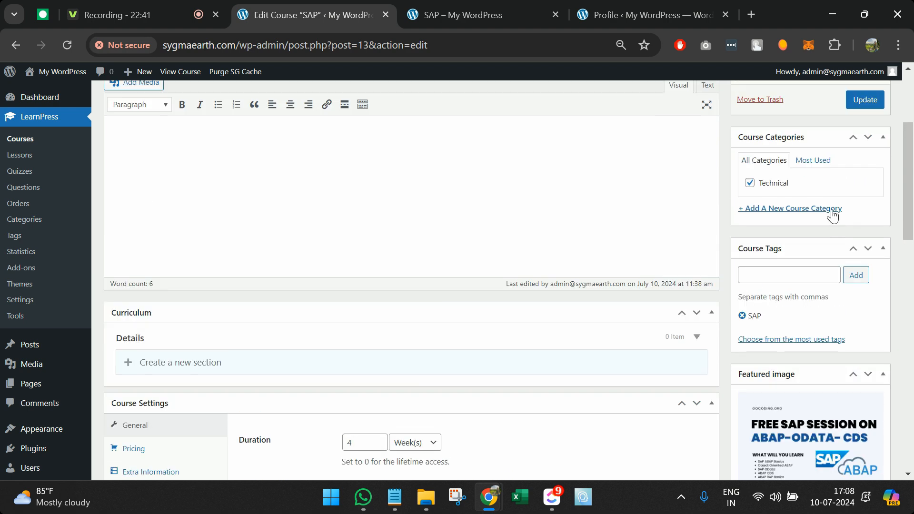
pyautogui.click(863, 227)
# Step: Reload the public course page and check the Beginner level, 0 Lessons and Students count
pyautogui.click(433, 13)
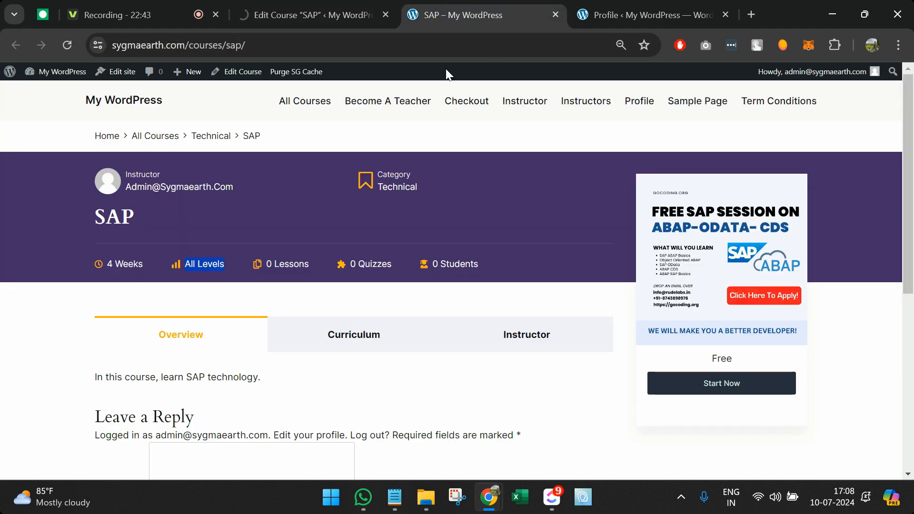
pyautogui.click(436, 44)
pyautogui.press('Return')
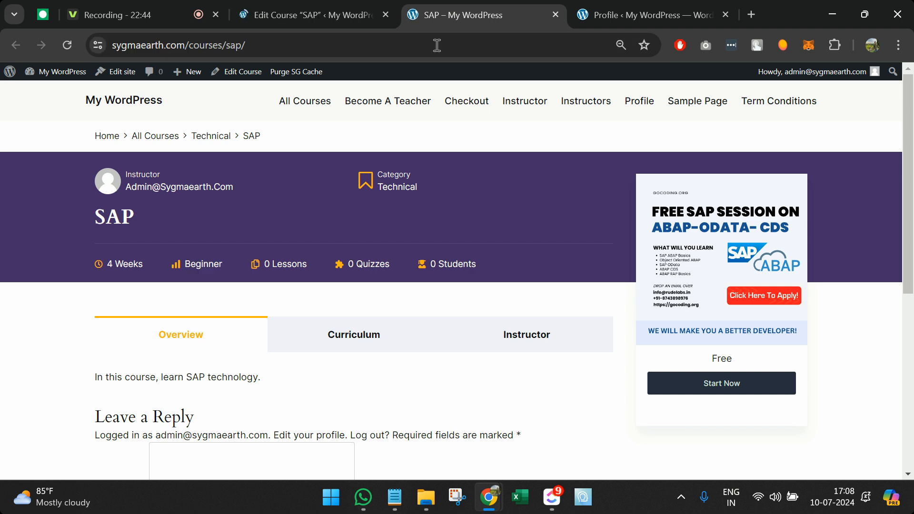
pyautogui.doubleClick(198, 264)
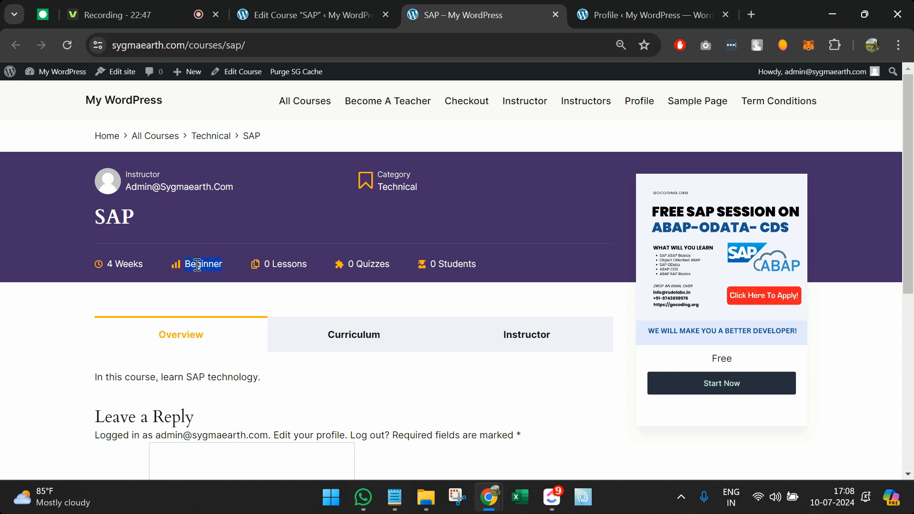
pyautogui.tripleClick(287, 265)
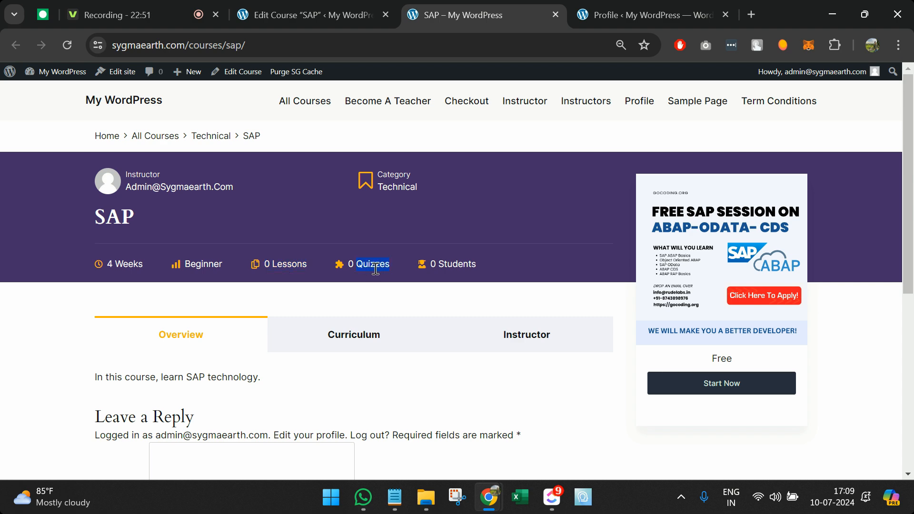
pyautogui.doubleClick(456, 263)
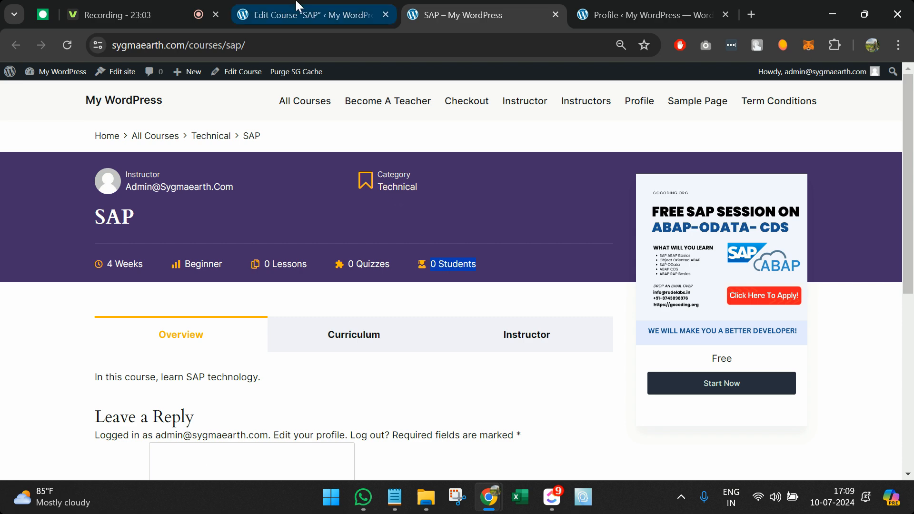
pyautogui.click(300, 13)
pyautogui.scroll(-1, 789, 355)
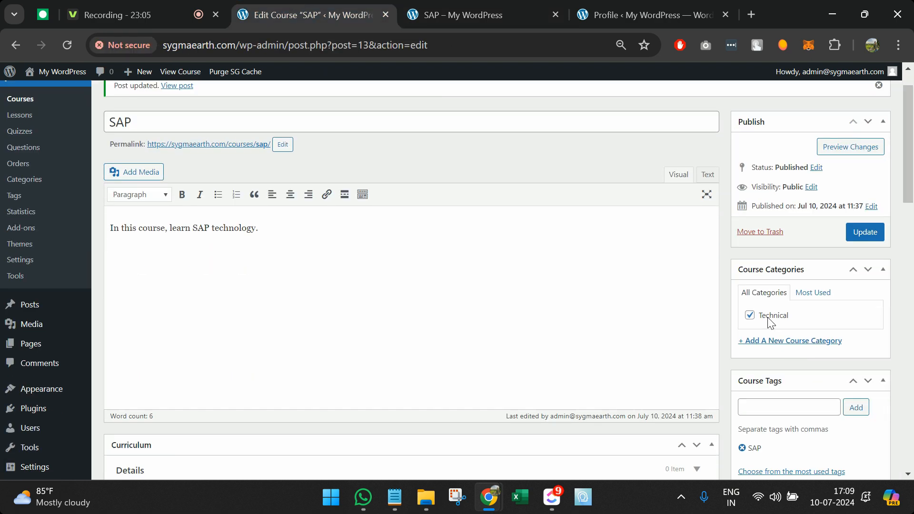
pyautogui.click(495, 13)
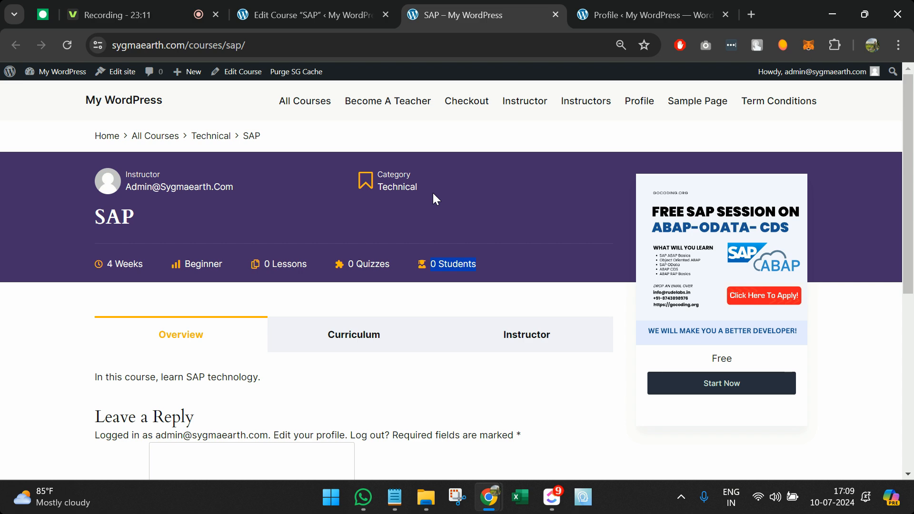
pyautogui.scroll(-5, 433, 193)
pyautogui.scroll(4, 432, 192)
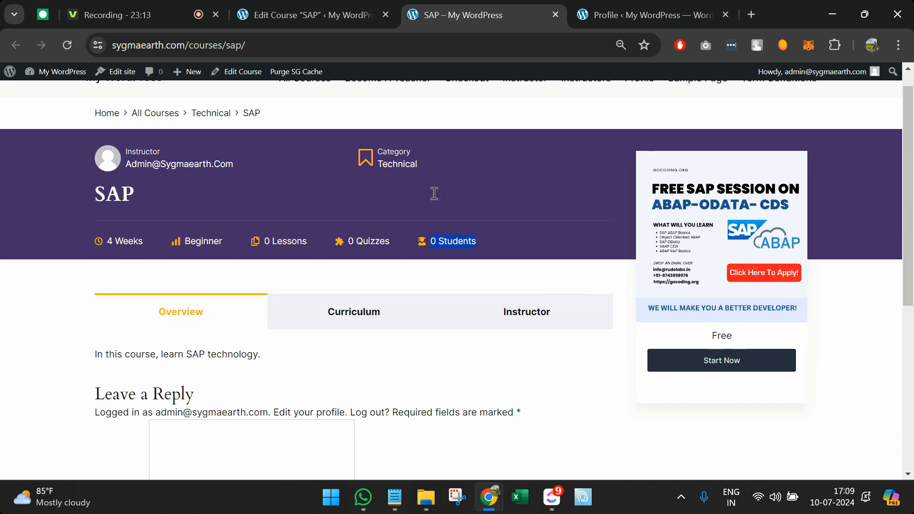
pyautogui.scroll(-5, 433, 195)
pyautogui.scroll(-1, 425, 295)
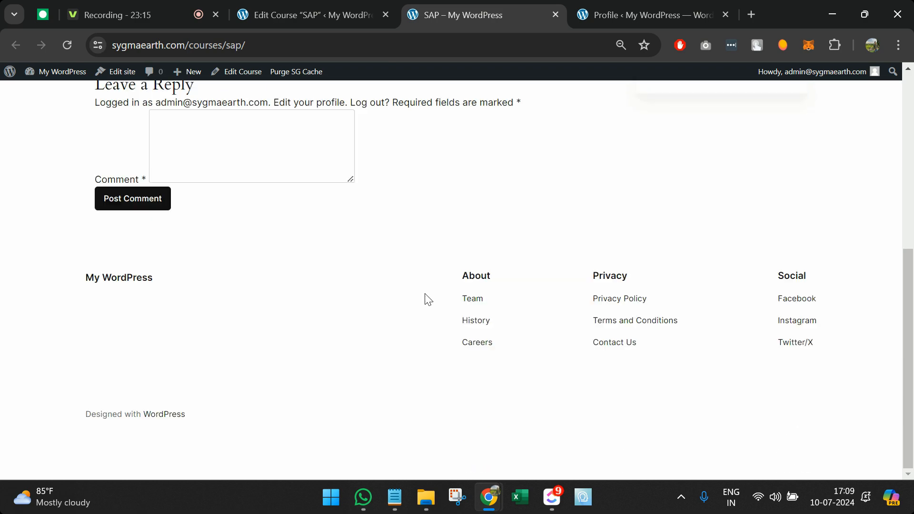
pyautogui.scroll(5, 425, 297)
pyautogui.scroll(-5, 425, 298)
pyautogui.scroll(7, 425, 297)
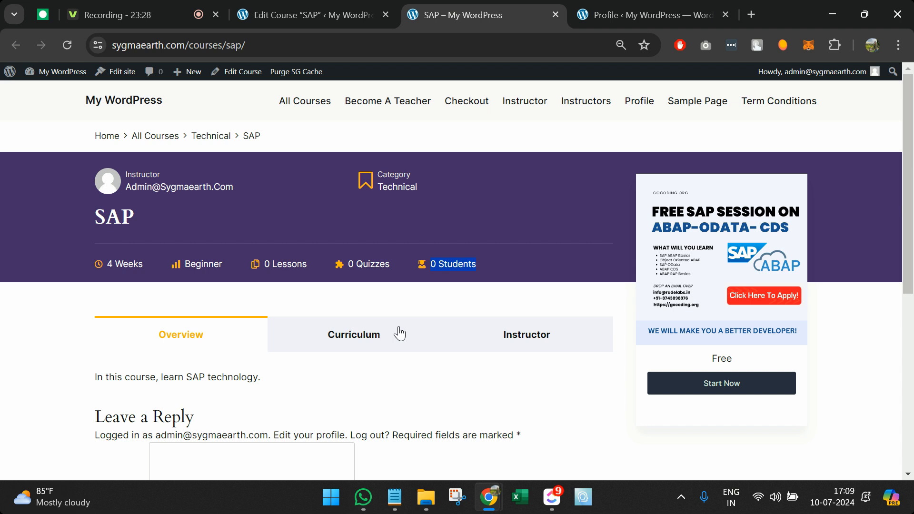
# Step: Open All Courses in a new tab, go to the Become A Teacher page, and copy its address
pyautogui.middleClick(322, 104)
pyautogui.click(559, 4)
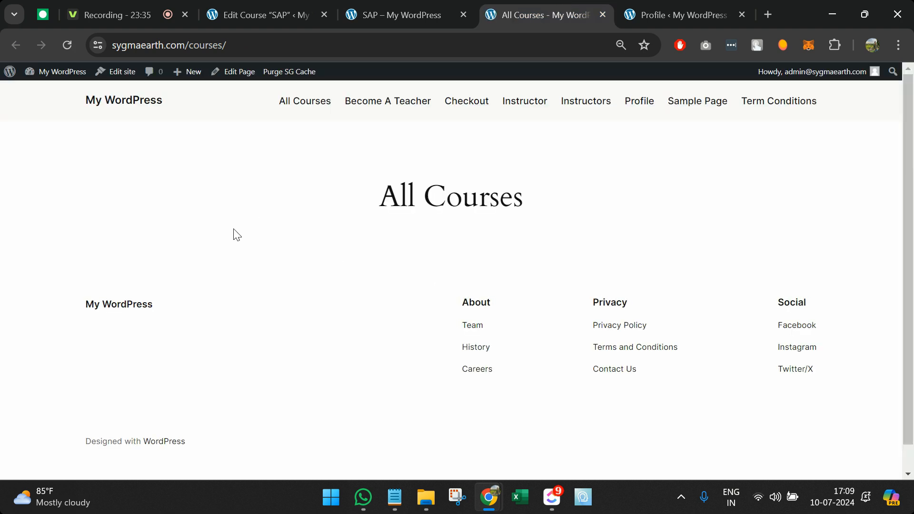
pyautogui.click(370, 110)
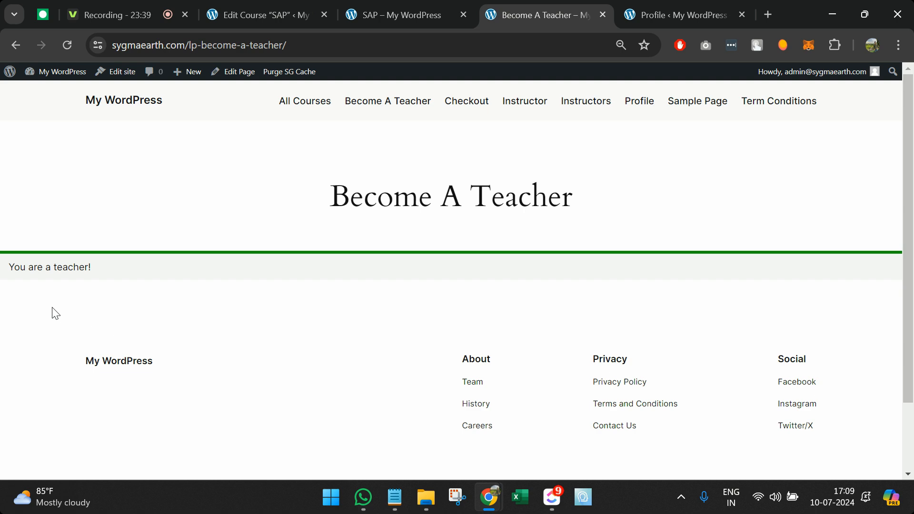
pyautogui.click(364, 46)
pyautogui.hotkey('ctrl', 'c')
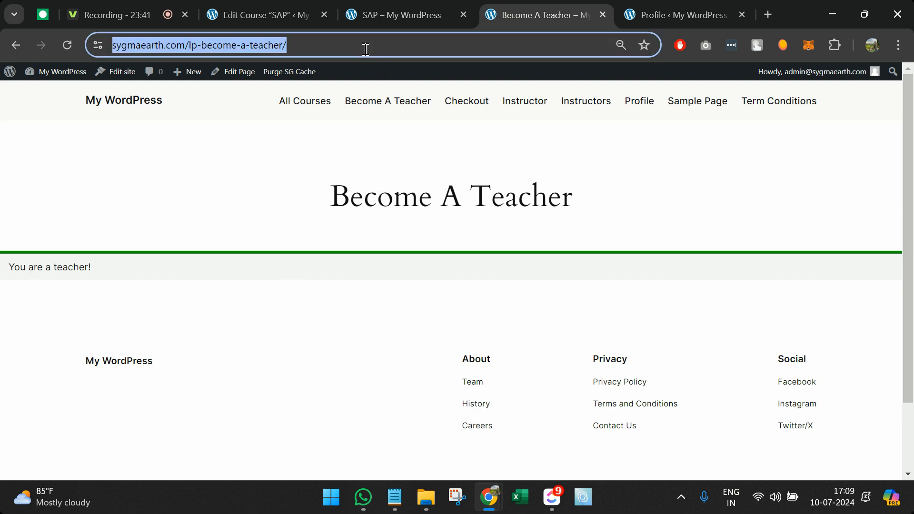
pyautogui.press('BackSpace')
# Step: View the Become A Teacher page logged out in a private window, then open Checkout on the logged-in site
pyautogui.hotkey('ctrl', 'shift', 'n')
pyautogui.hotkey('ctrl', 'v')
pyautogui.press('Return')
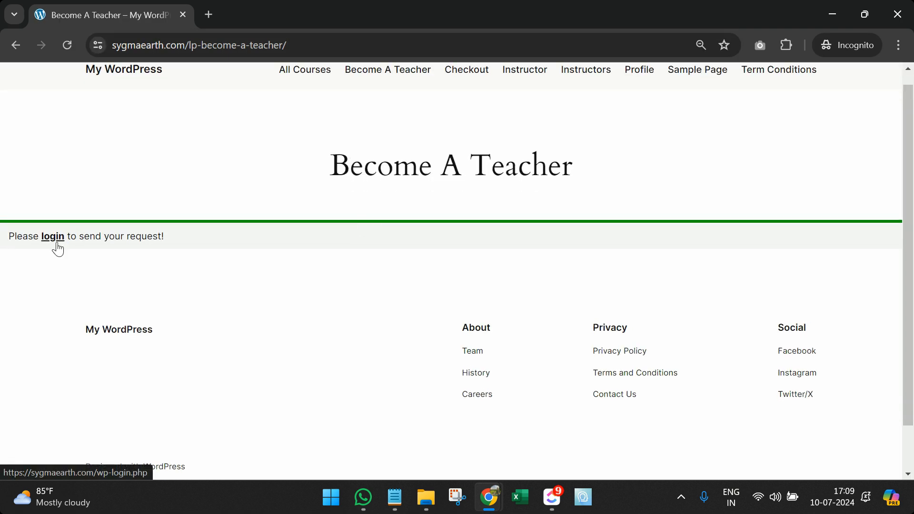
pyautogui.scroll(1, 415, 188)
pyautogui.click(897, 14)
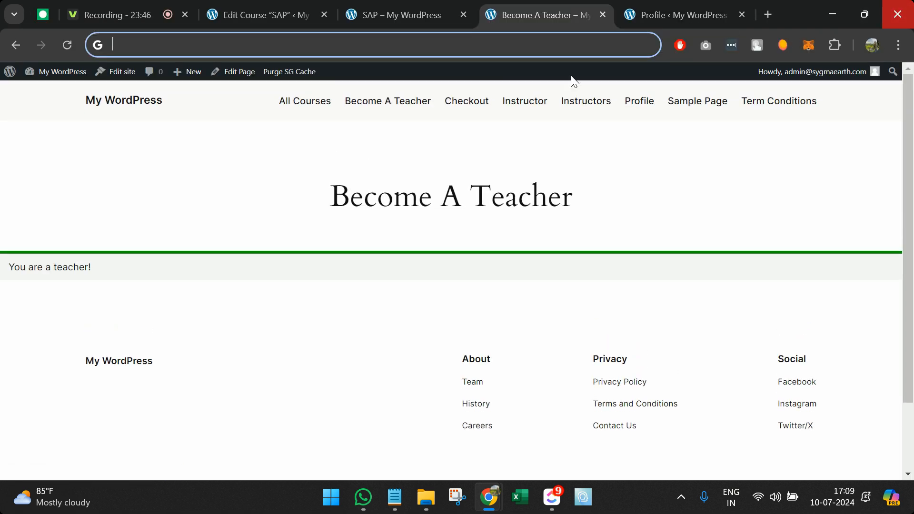
pyautogui.click(476, 105)
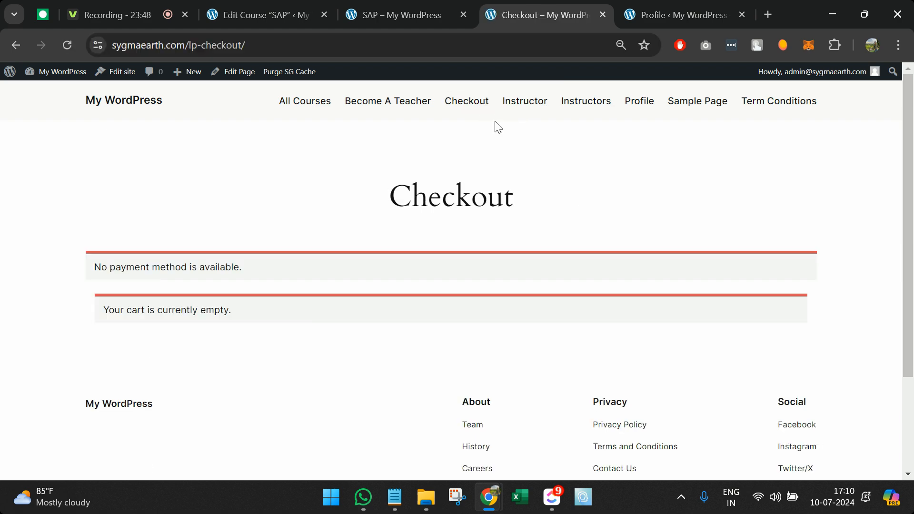
# Step: Look through the Instructor page
pyautogui.click(515, 108)
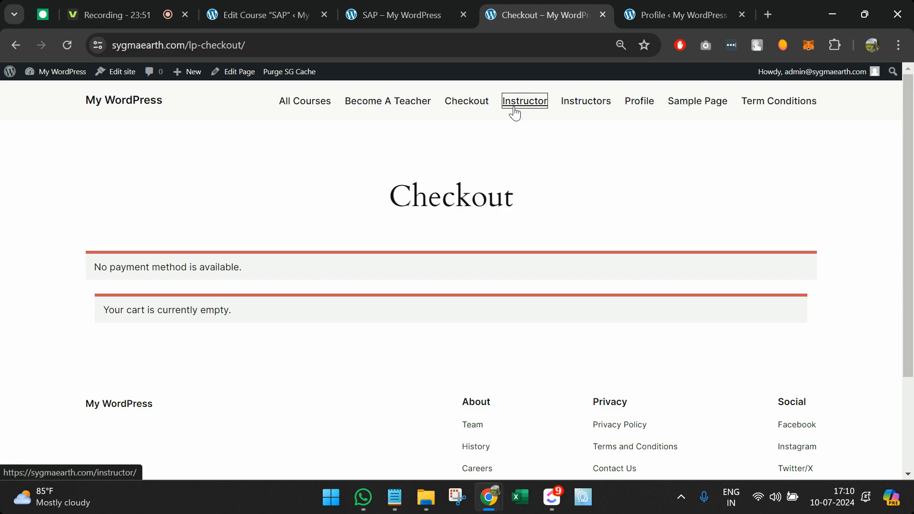
pyautogui.scroll(-6, 302, 315)
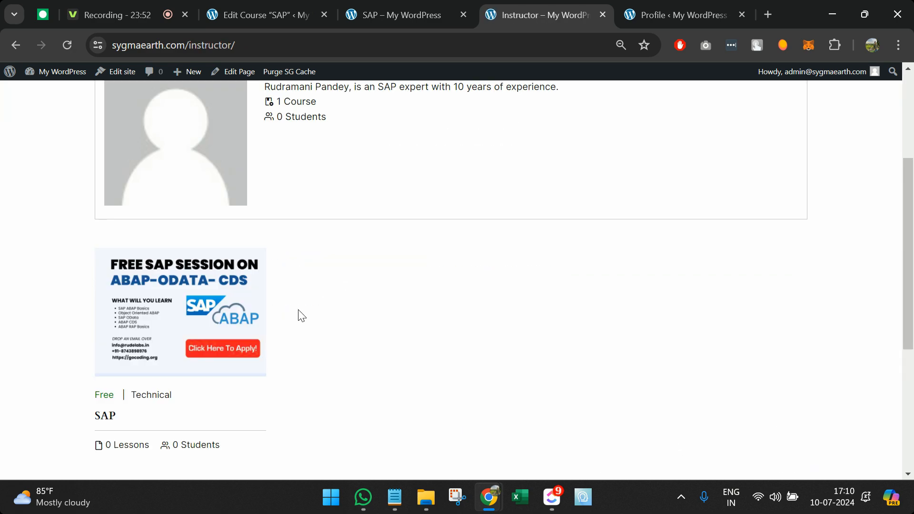
pyautogui.scroll(5, 302, 315)
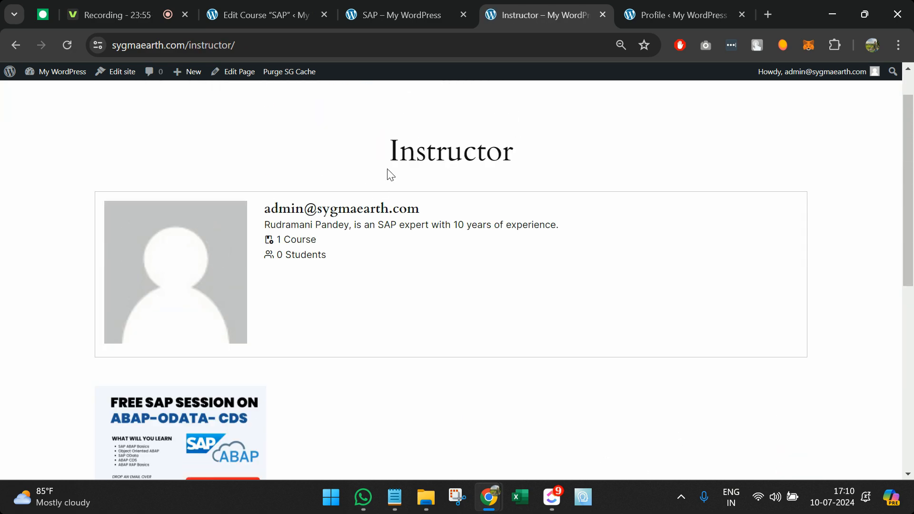
pyautogui.scroll(-1, 335, 222)
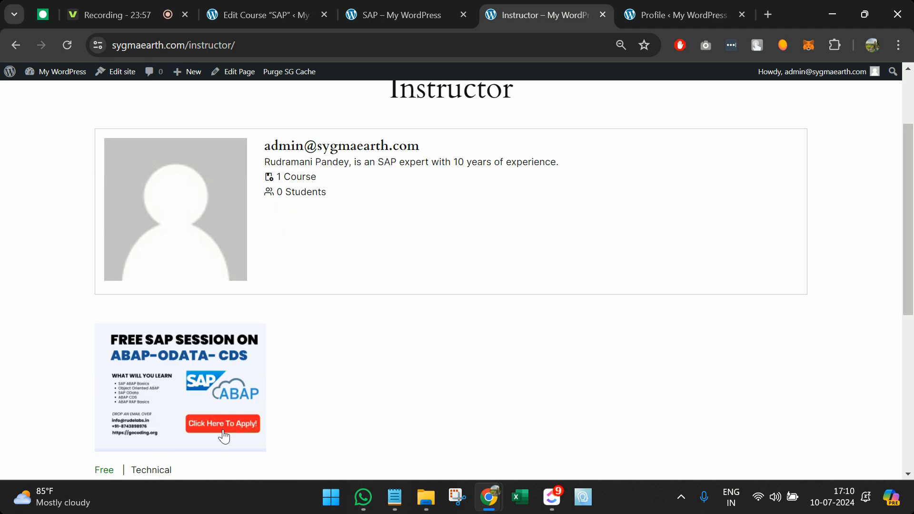
pyautogui.scroll(-3, 222, 434)
pyautogui.scroll(5, 222, 434)
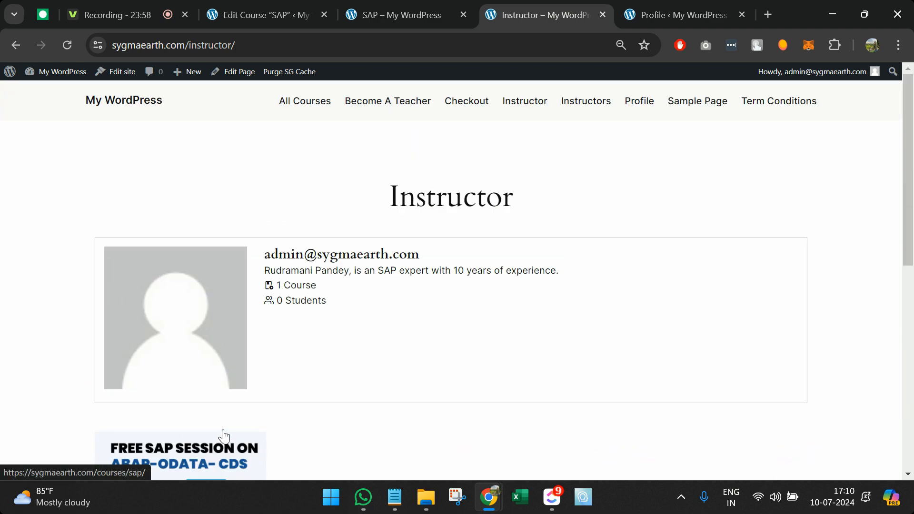
# Step: Look through the Profile page's stats and Settings, then return to the public SAP course page
pyautogui.click(641, 105)
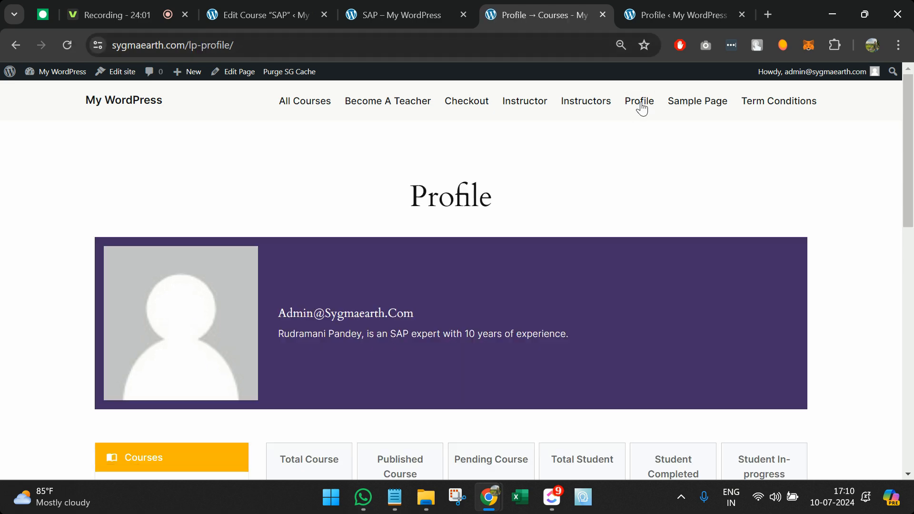
pyautogui.scroll(-8, 643, 108)
pyautogui.scroll(6, 642, 108)
pyautogui.scroll(2, 640, 109)
pyautogui.scroll(-3, 640, 108)
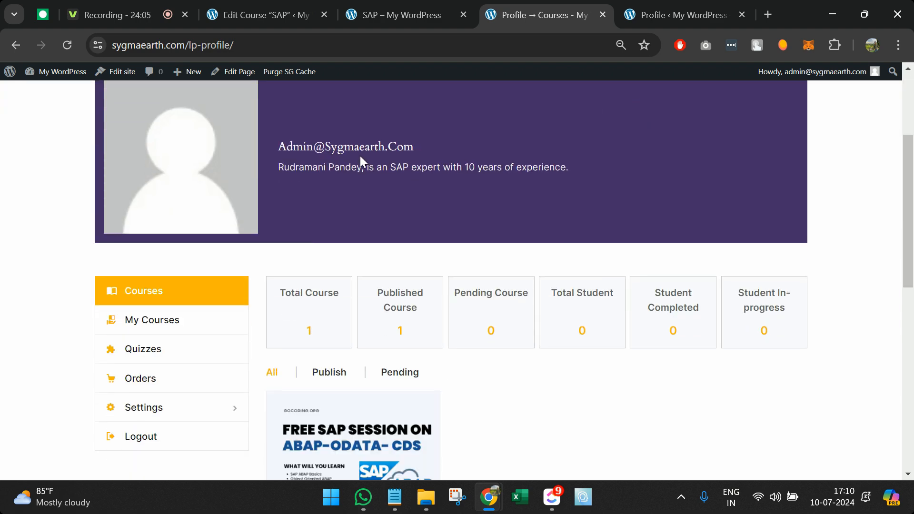
pyautogui.scroll(-4, 360, 161)
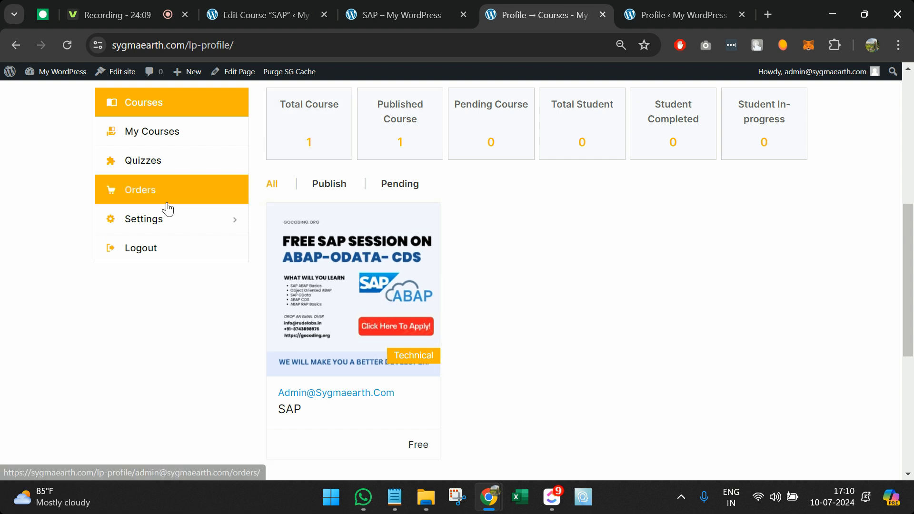
pyautogui.moveTo(238, 213)
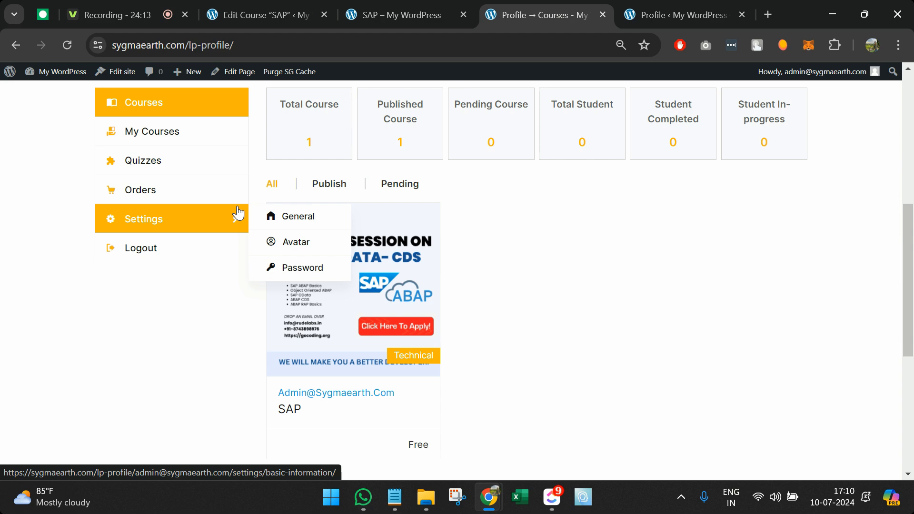
pyautogui.scroll(7, 450, 136)
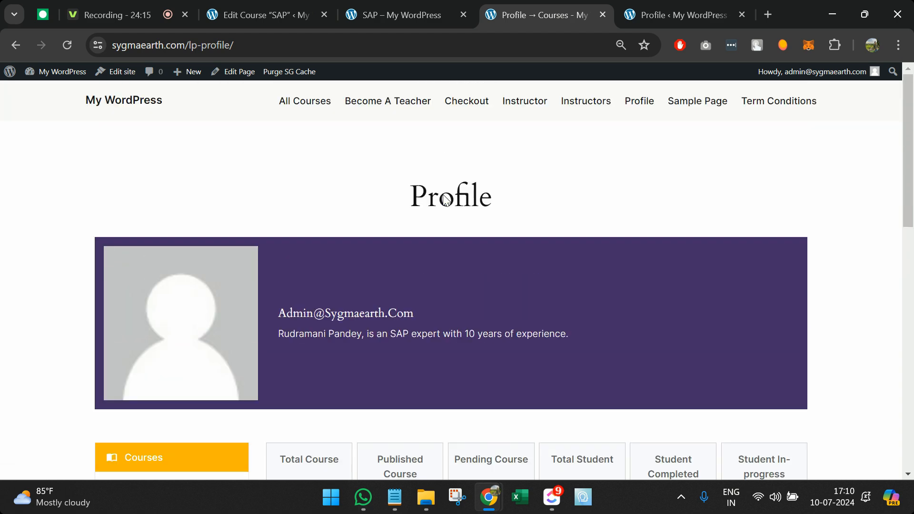
pyautogui.scroll(-5, 536, 204)
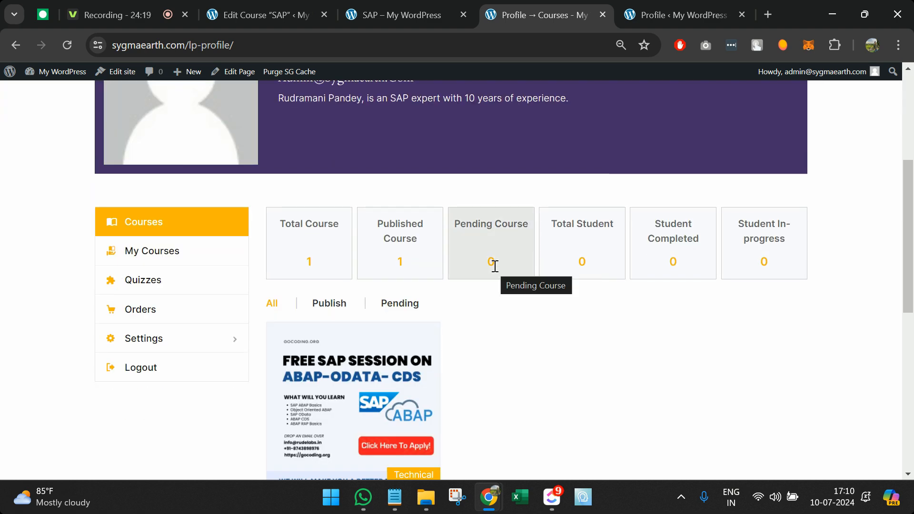
pyautogui.scroll(5, 495, 265)
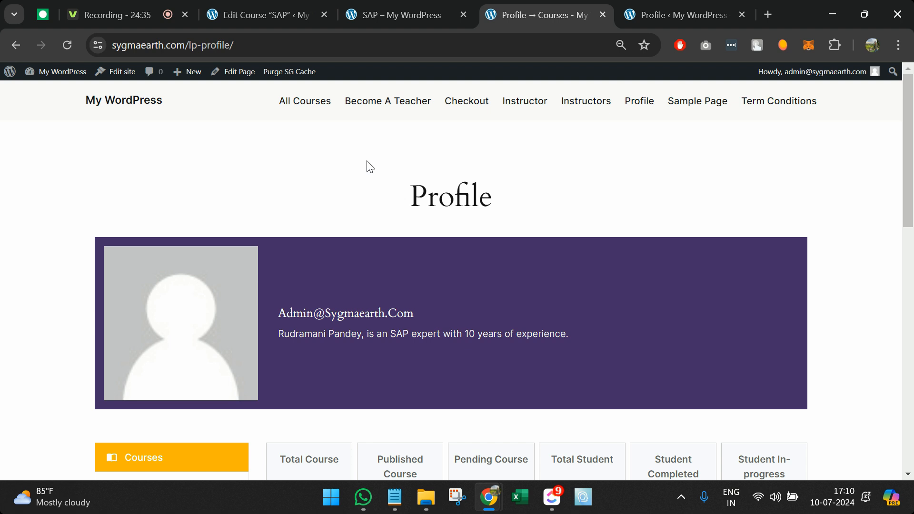
pyautogui.click(383, 12)
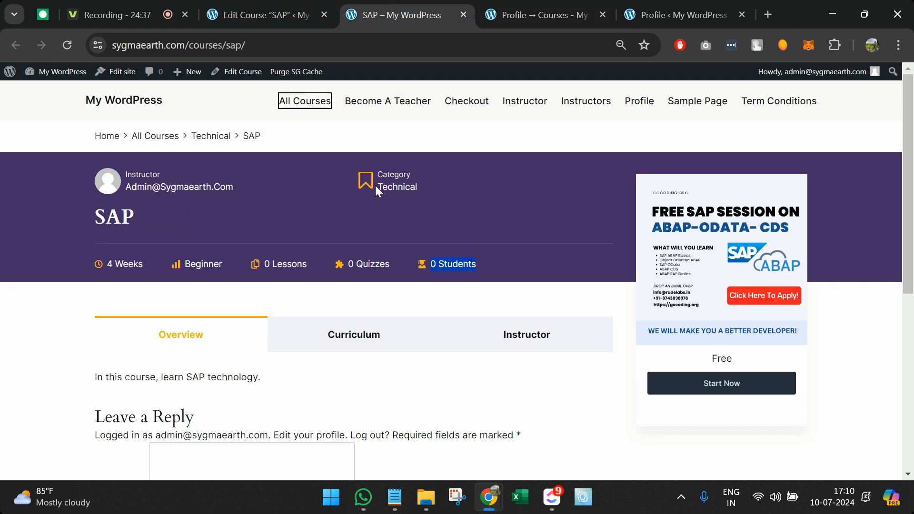
# Step: Open the LearnPress Lessons list in a new tab from the course editor
pyautogui.scroll(-2, 375, 184)
pyautogui.click(271, 4)
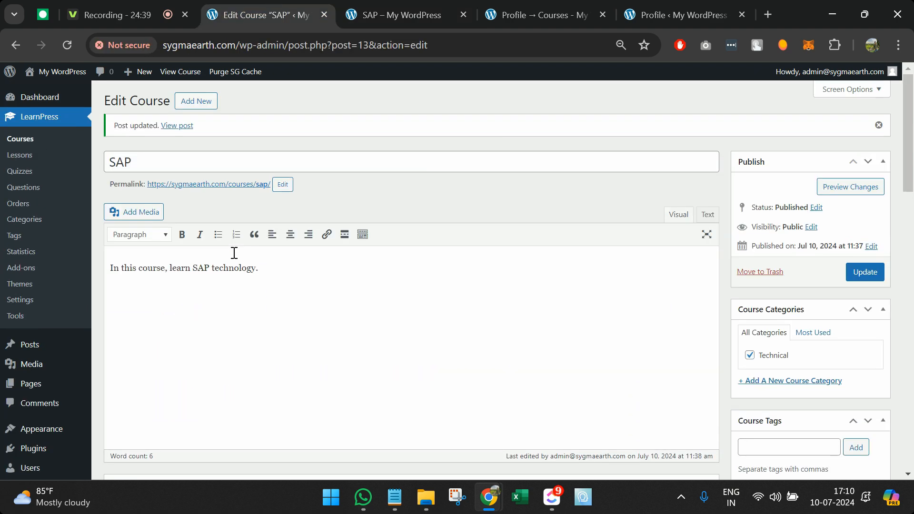
pyautogui.middleClick(35, 155)
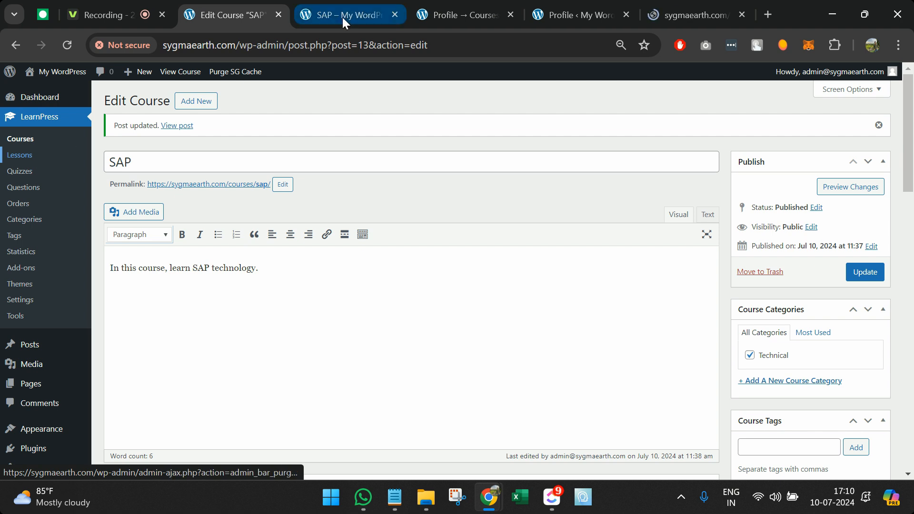
pyautogui.moveTo(653, 6); pyautogui.dragTo(279, 10)
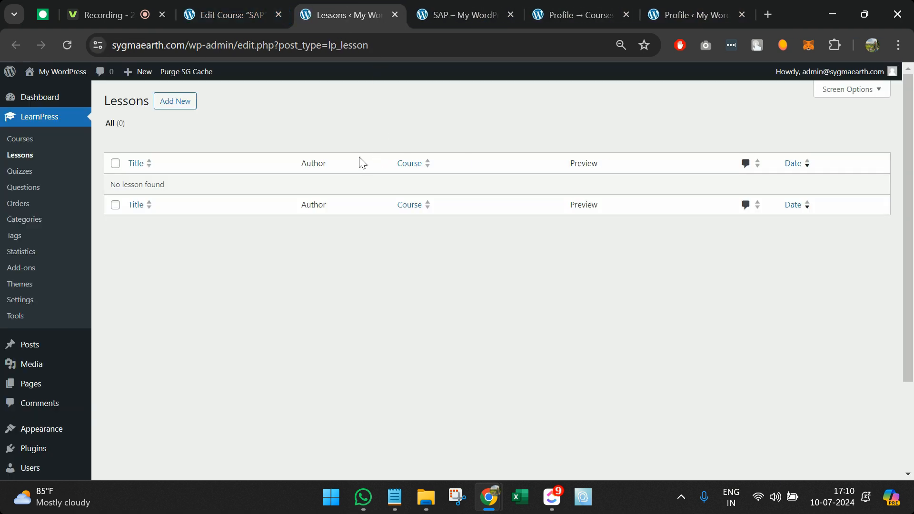
# Step: Publish a new lesson titled 'What is SAP?' with the body 'SAP is an ERP'
pyautogui.click(190, 101)
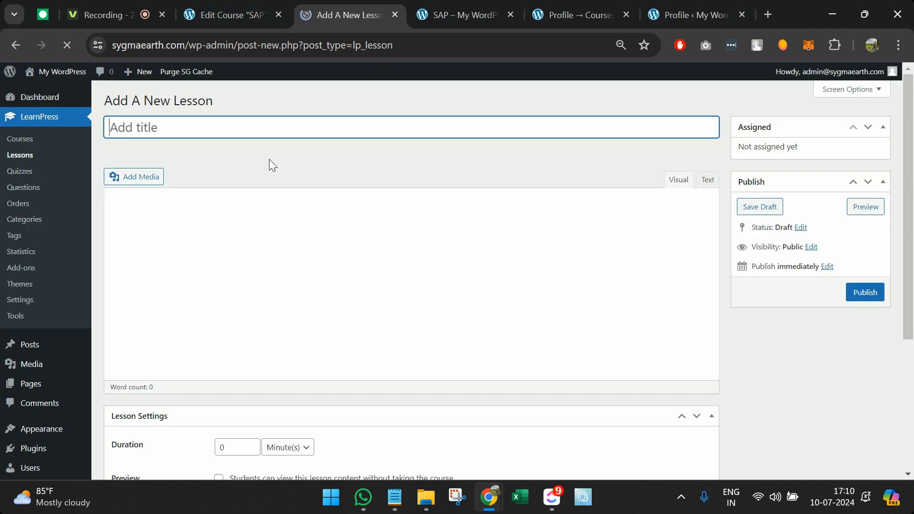
pyautogui.write('What is SAP')
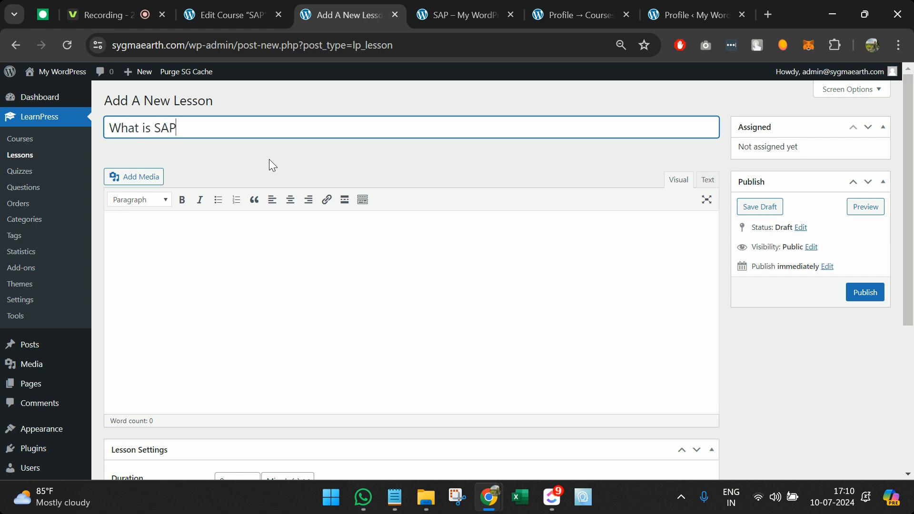
pyautogui.write('?')
pyautogui.click(269, 235)
pyautogui.write('SAP is an ERP')
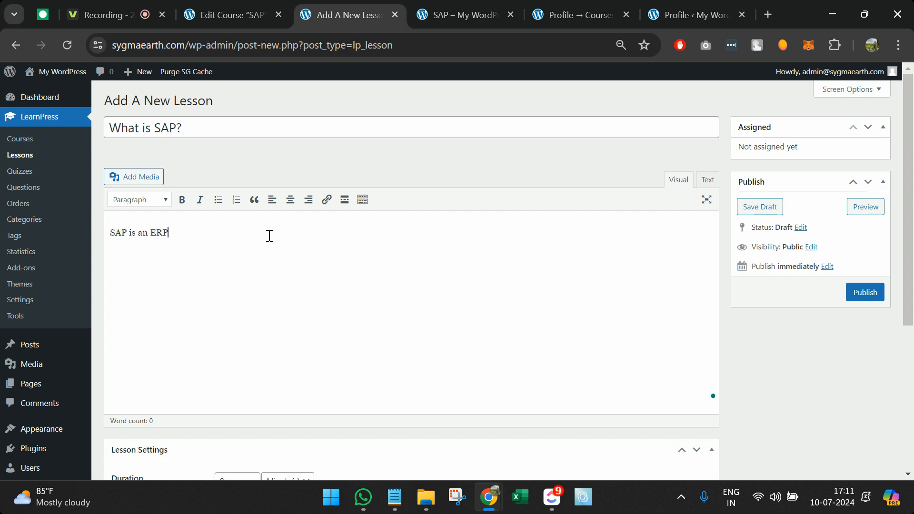
pyautogui.scroll(-5, 269, 236)
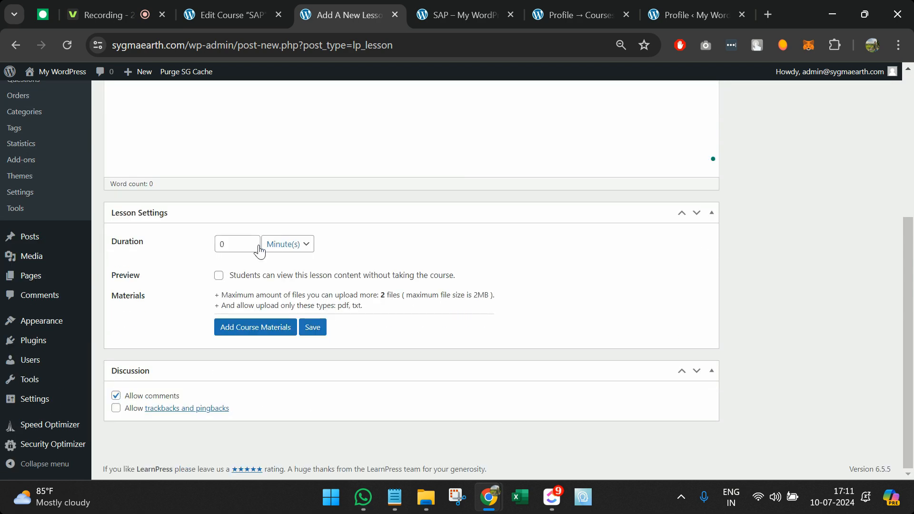
pyautogui.scroll(5, 442, 259)
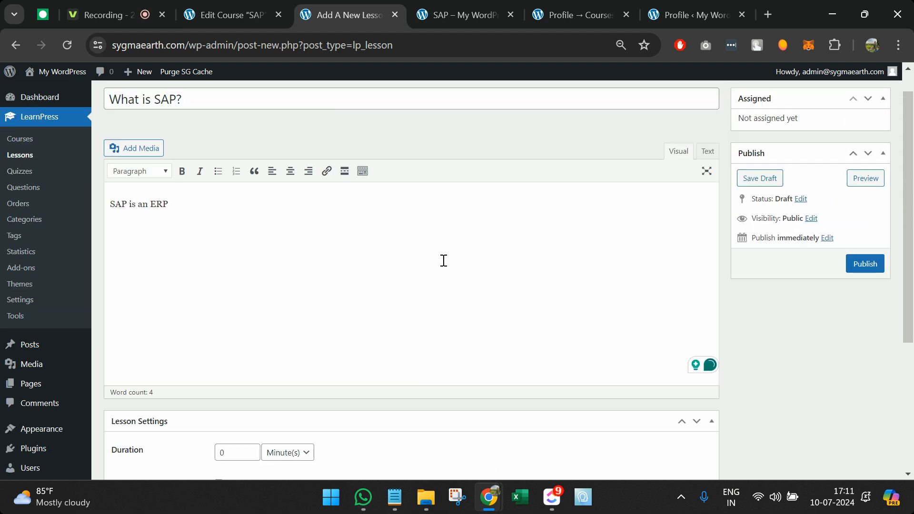
pyautogui.scroll(-5, 540, 348)
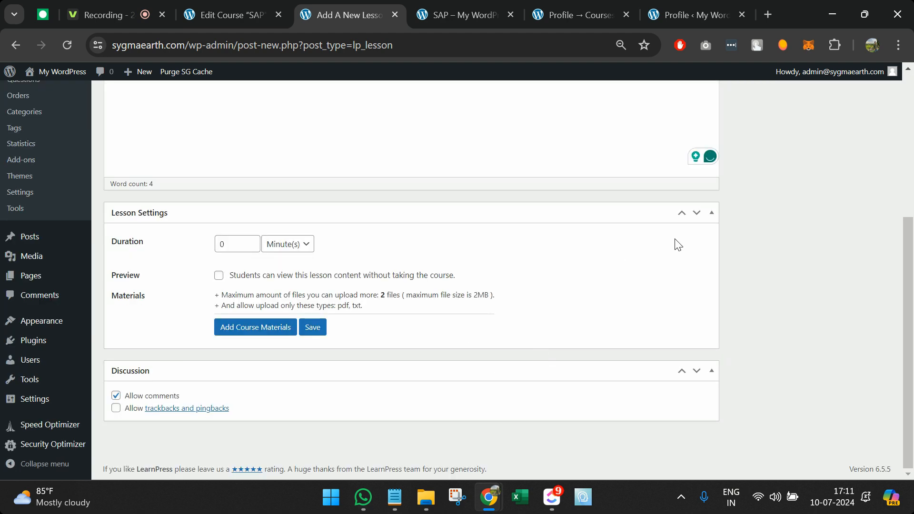
pyautogui.scroll(2, 770, 188)
pyautogui.click(864, 177)
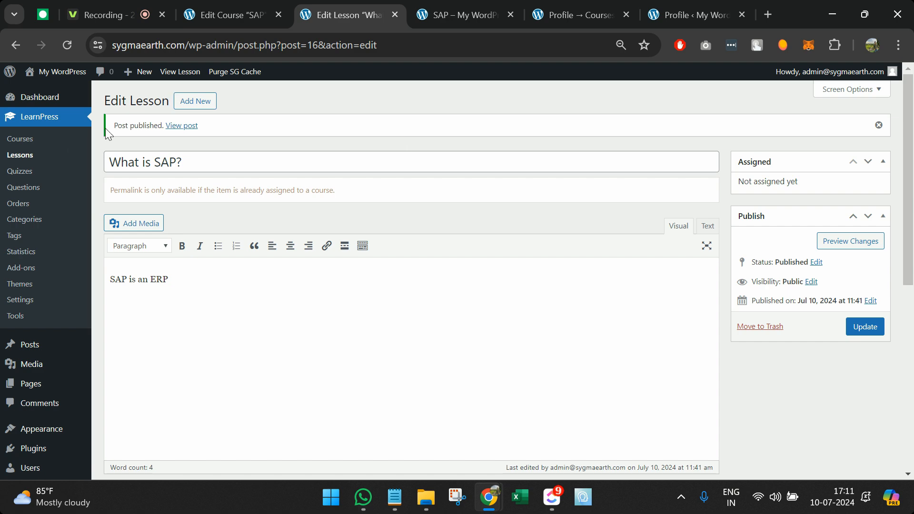
# Step: Publish a new lesson titled 'When SAP Was Founded' with a short body text
pyautogui.click(50, 160)
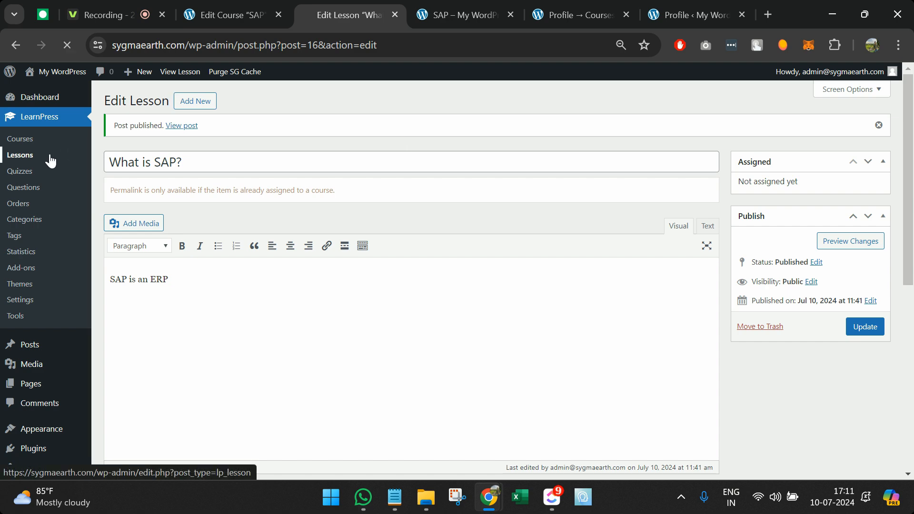
pyautogui.click(165, 112)
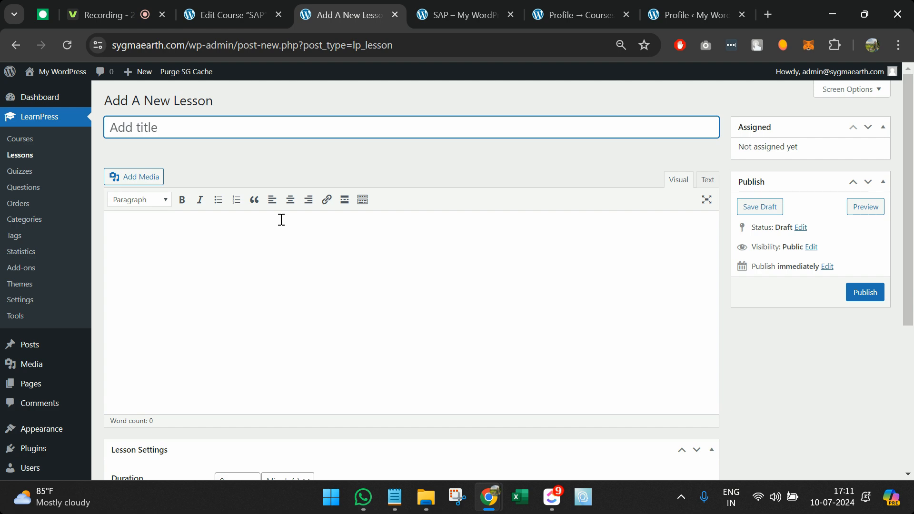
pyautogui.write('When SAP W')
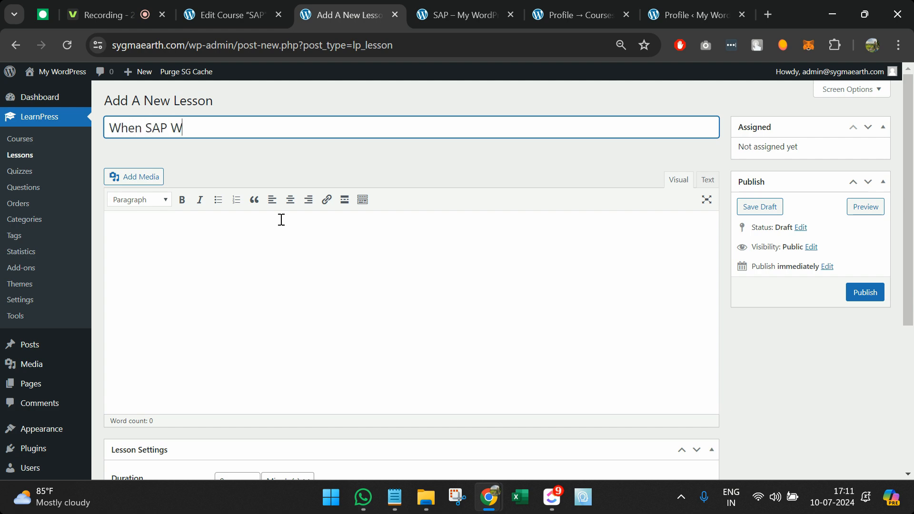
pyautogui.write('as Founded?')
pyautogui.click(281, 219)
pyautogui.write('In 1990s.')
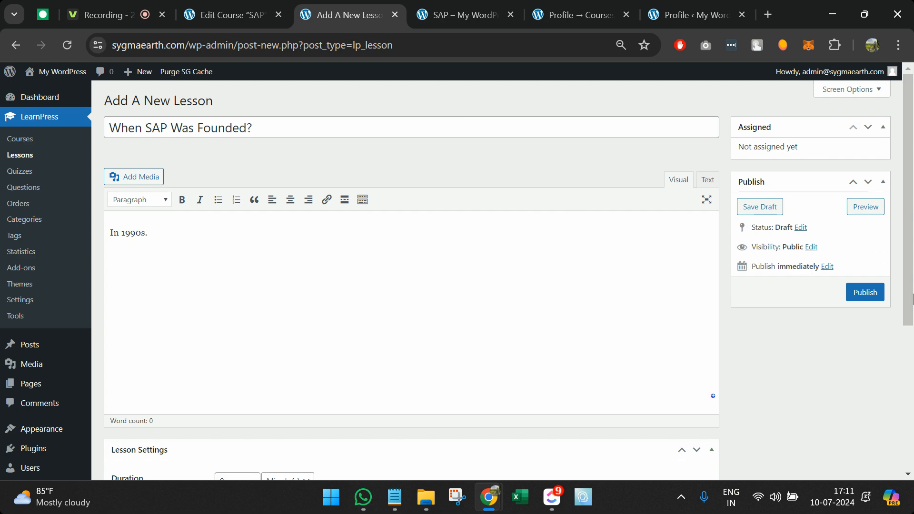
pyautogui.click(866, 293)
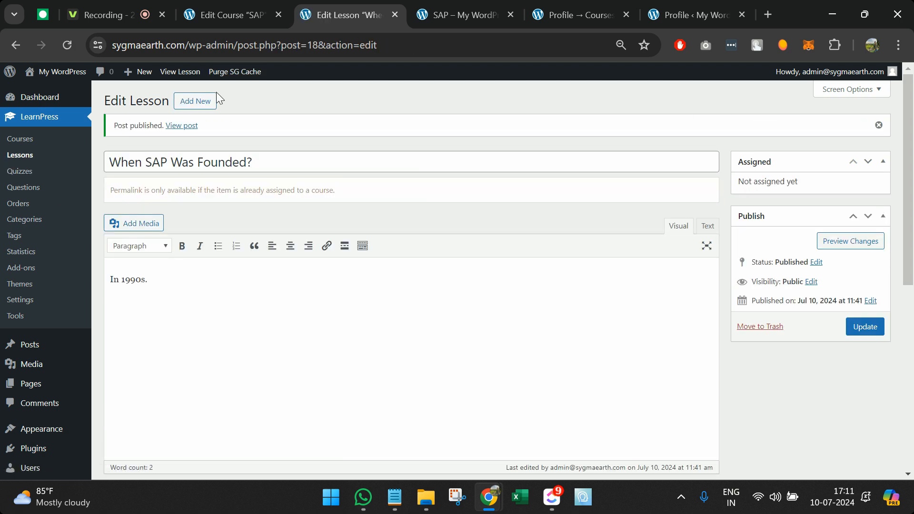
# Step: Publish a lesson titled 'Why we need SAP' reading 'To manage an enterprise.'
pyautogui.click(195, 101)
pyautogui.write('W')
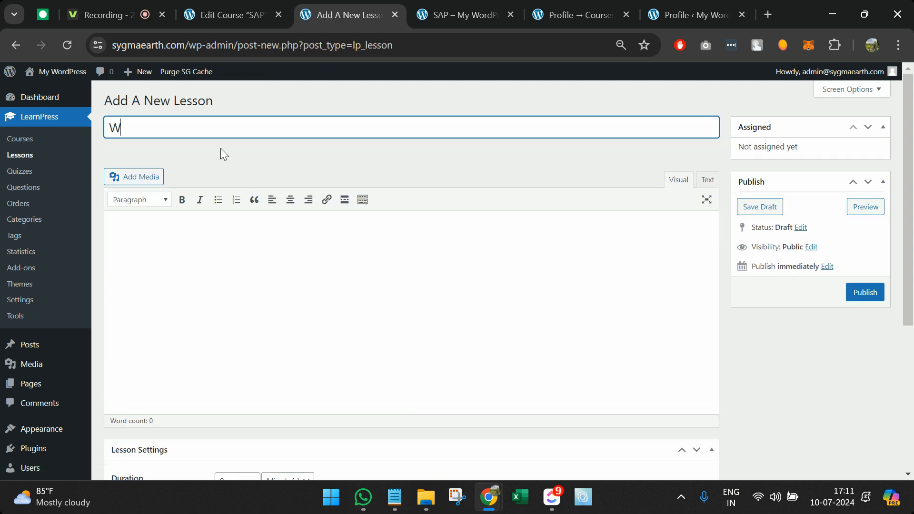
pyautogui.write('hy we need SAP?')
pyautogui.click(223, 221)
pyautogui.write('To')
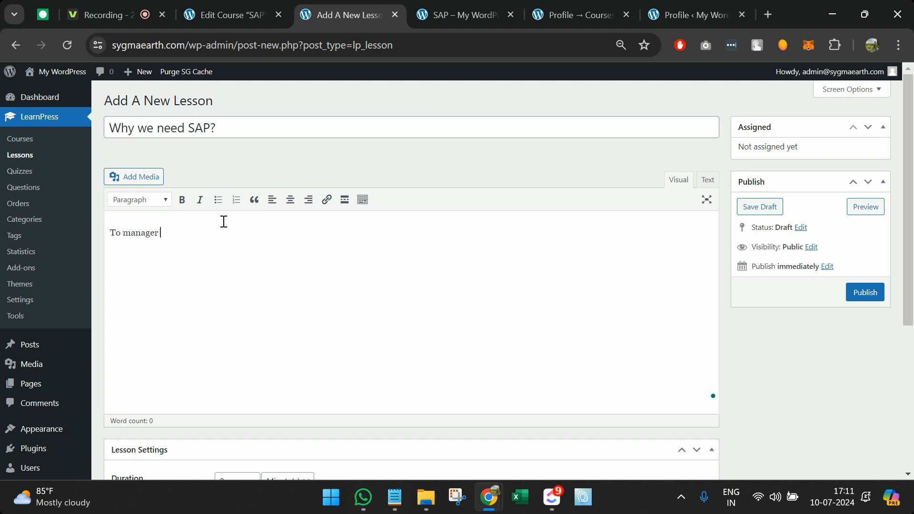
pyautogui.write(' manage an enterprise.')
pyautogui.click(865, 292)
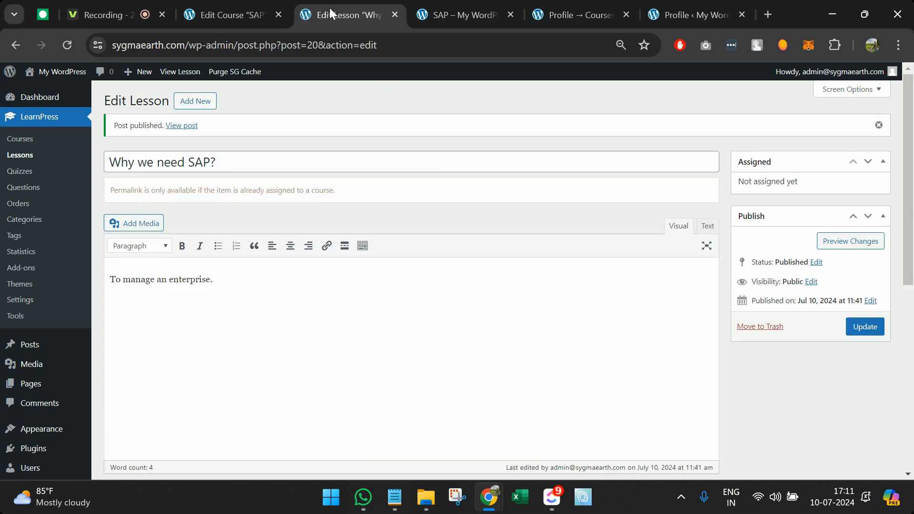
pyautogui.click(233, 11)
# Step: Open the SAP course for editing from the LearnPress Courses list
pyautogui.click(455, 4)
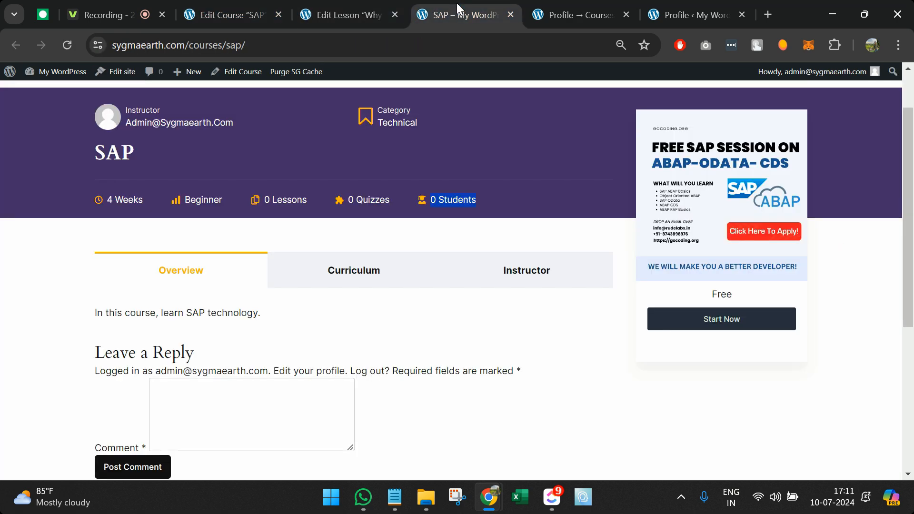
pyautogui.click(248, 11)
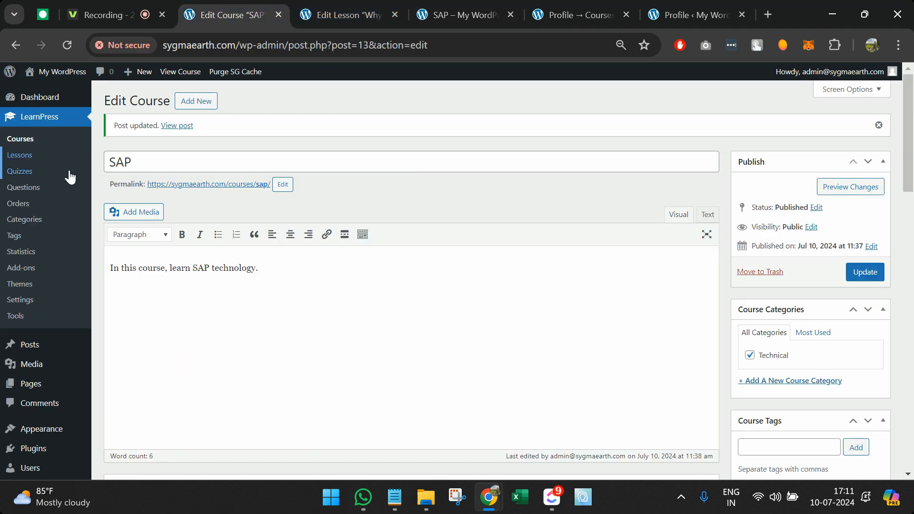
pyautogui.click(38, 143)
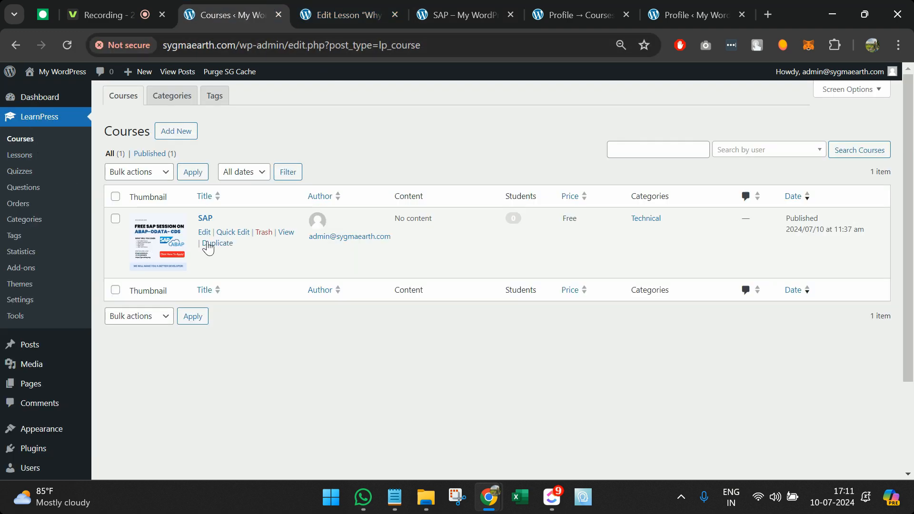
pyautogui.click(204, 234)
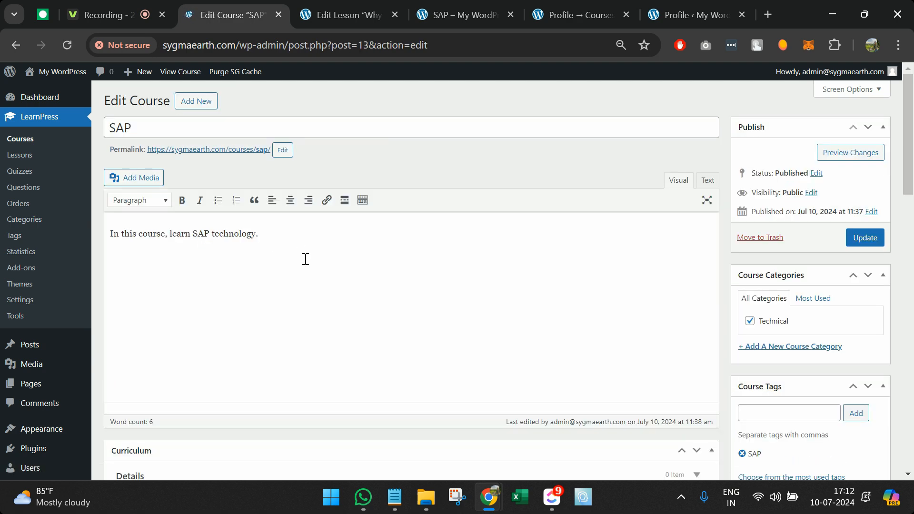
# Step: Create a 'SAP Basics' section holding What is SAP?, When SAP Was Founded? and Why we need SAP?
pyautogui.scroll(-4, 306, 258)
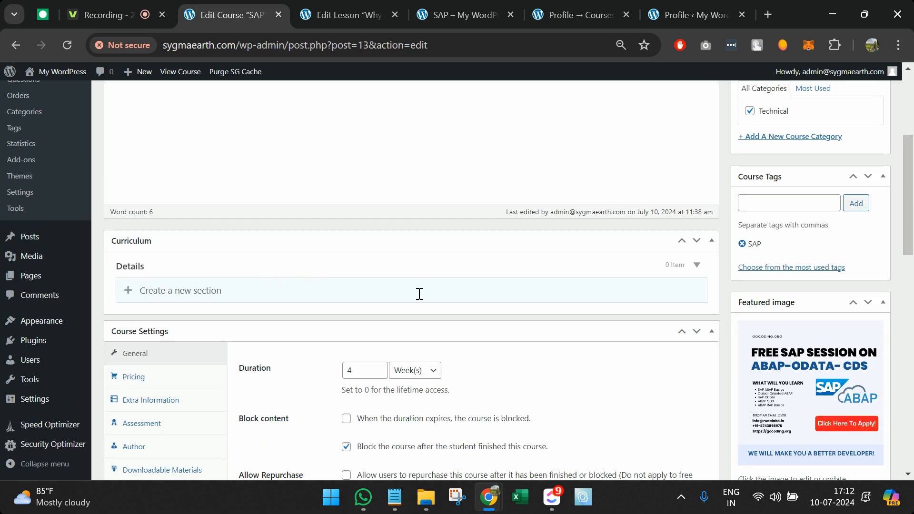
pyautogui.write('SAP Basics')
pyautogui.press('Return')
pyautogui.scroll(-1, 365, 372)
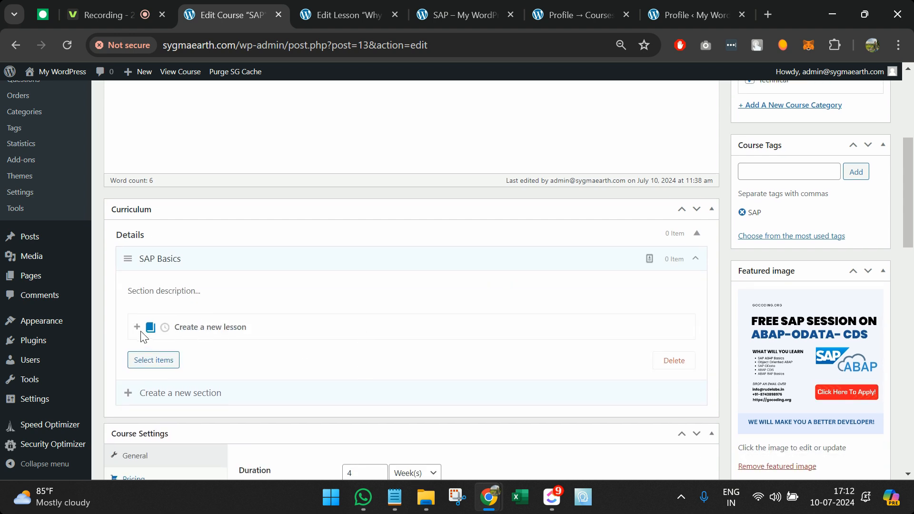
pyautogui.click(152, 360)
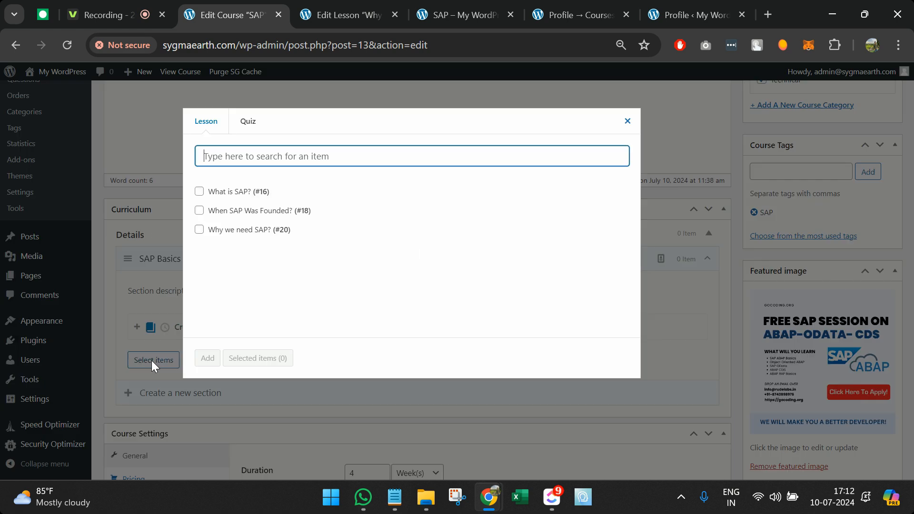
pyautogui.click(199, 191)
pyautogui.click(199, 210)
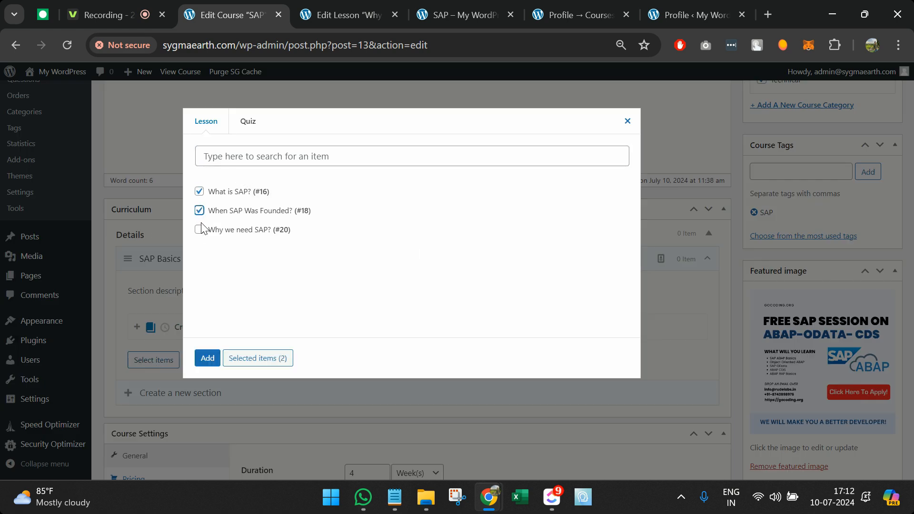
pyautogui.click(199, 229)
pyautogui.click(208, 357)
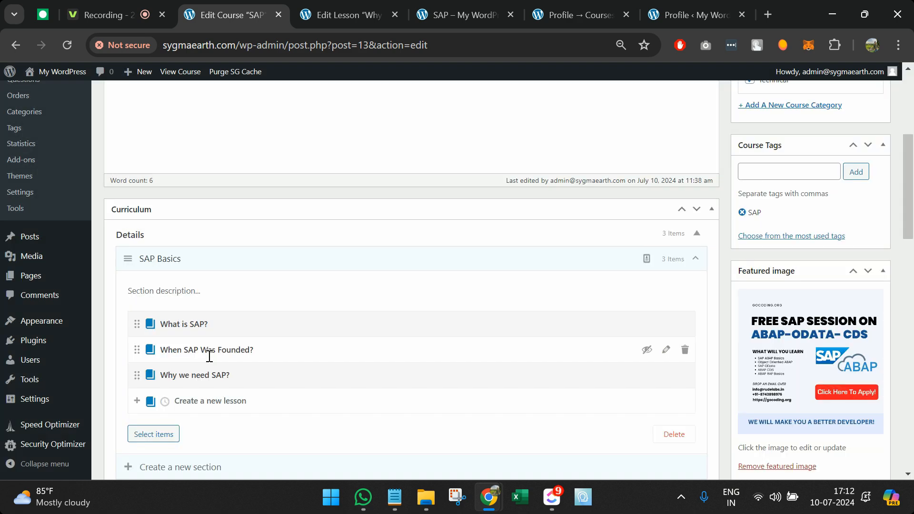
# Step: Name a new curriculum section 'SAP Modules'
pyautogui.scroll(-2, 209, 355)
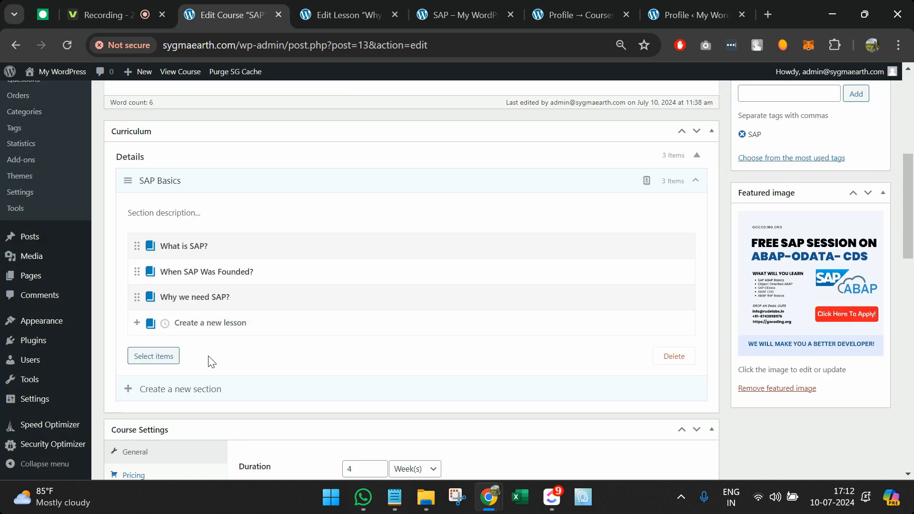
pyautogui.click(213, 389)
pyautogui.write('SAP Modules')
# Step: Create SAP Modules, describe the sections 'Learn basics of SAP.' and 'Learn basics of SAP Modules', then update
pyautogui.press('Return')
pyautogui.scroll(3, 524, 309)
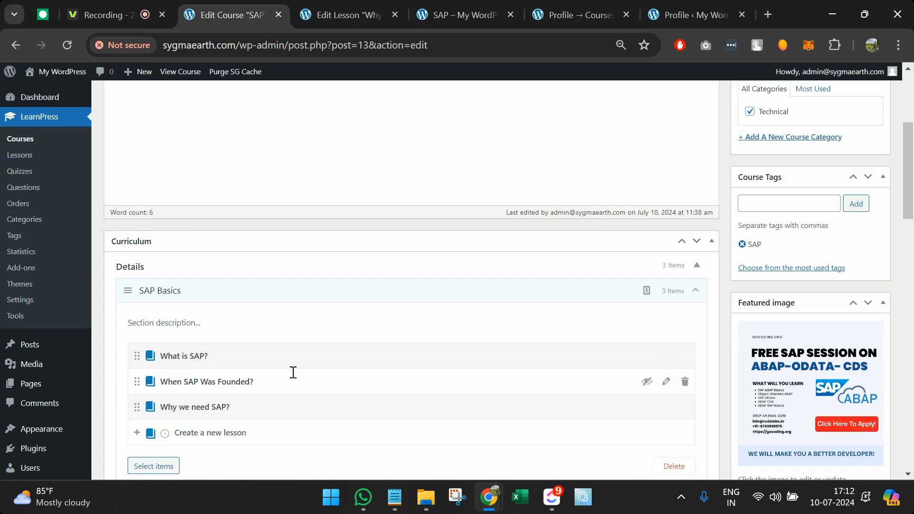
pyautogui.click(259, 326)
pyautogui.write('Learn basics of SAP')
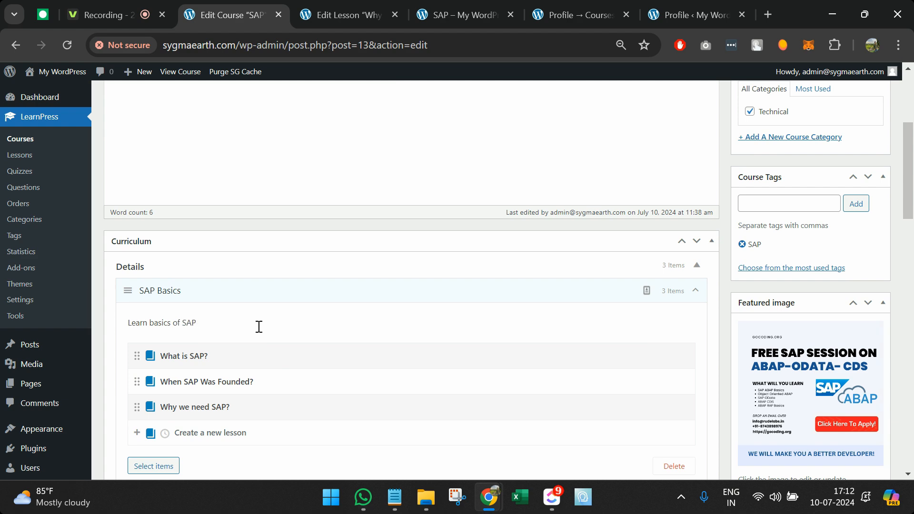
pyautogui.write('.')
pyautogui.scroll(-4, 259, 328)
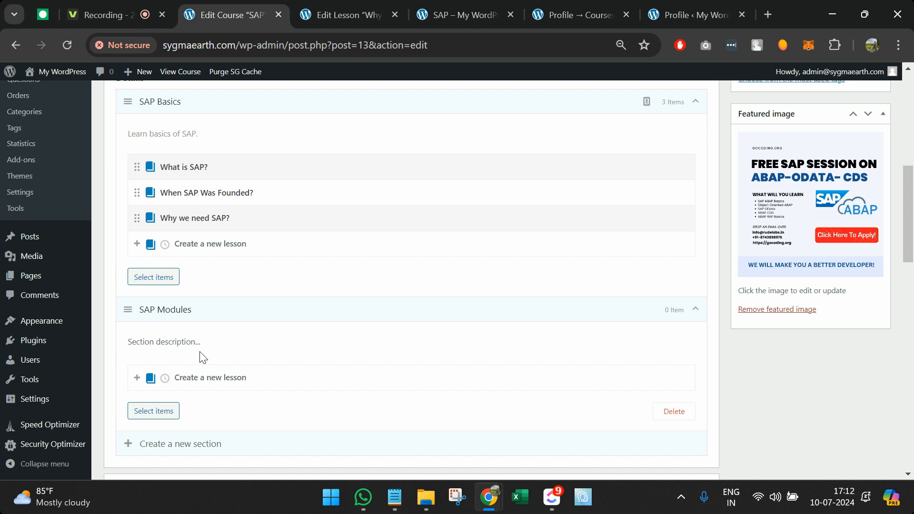
pyautogui.write('Learn basics of SAP Modules.')
pyautogui.scroll(5, 620, 286)
pyautogui.click(875, 100)
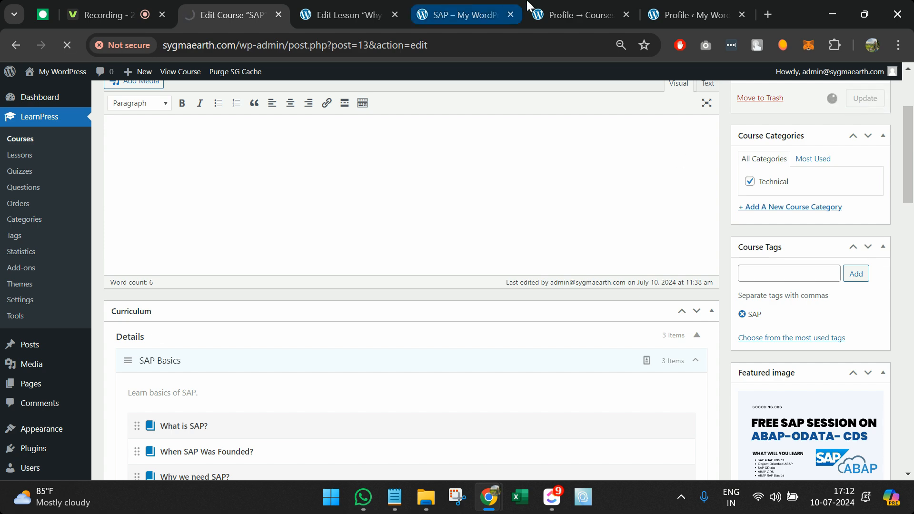
pyautogui.click(581, 6)
pyautogui.click(476, 6)
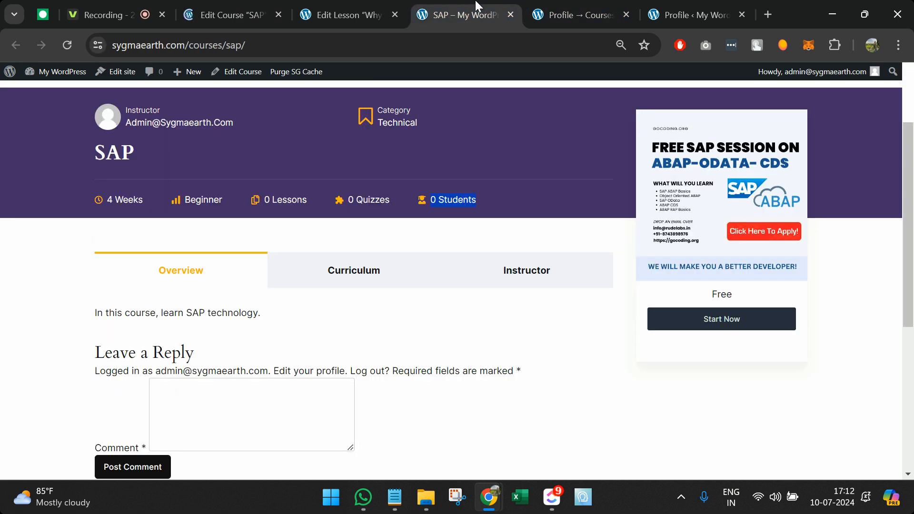
pyautogui.scroll(2, 439, 167)
pyautogui.moveTo(471, 7); pyautogui.dragTo(373, 6)
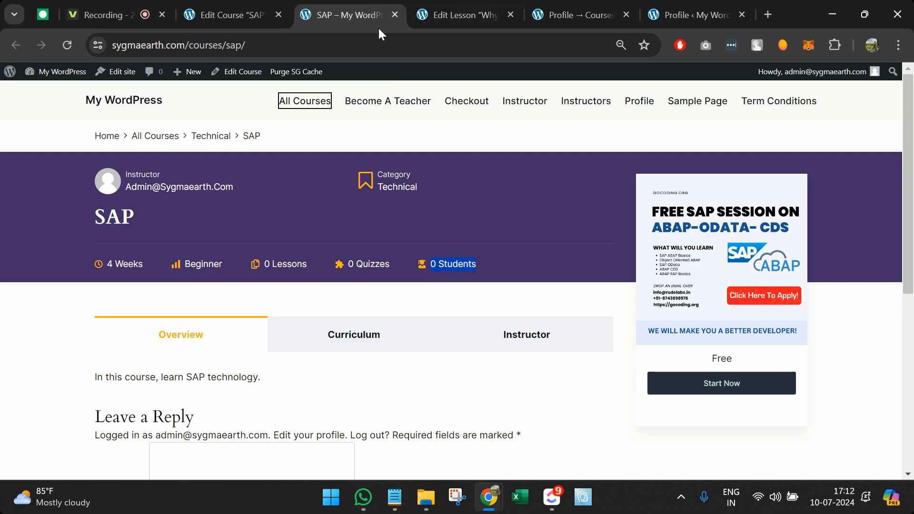
pyautogui.press('F5')
pyautogui.scroll(-2, 385, 375)
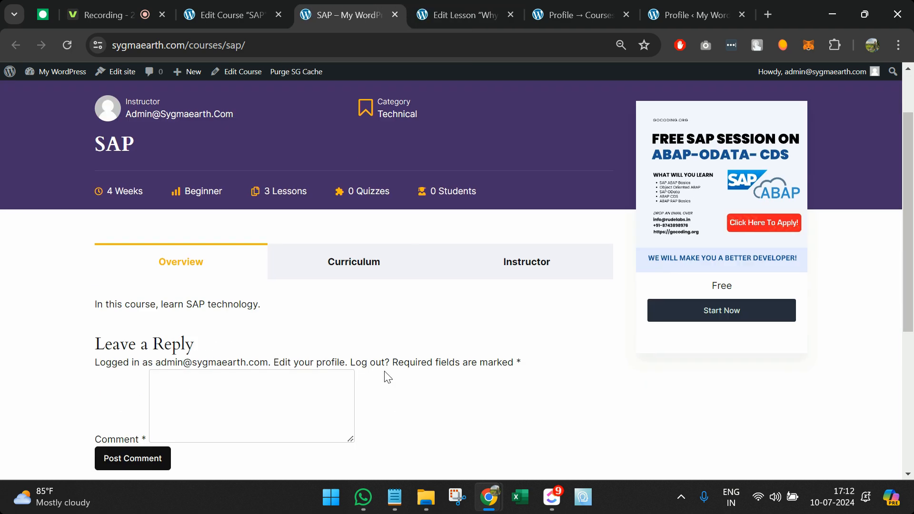
pyautogui.click(348, 280)
pyautogui.scroll(-2, 509, 326)
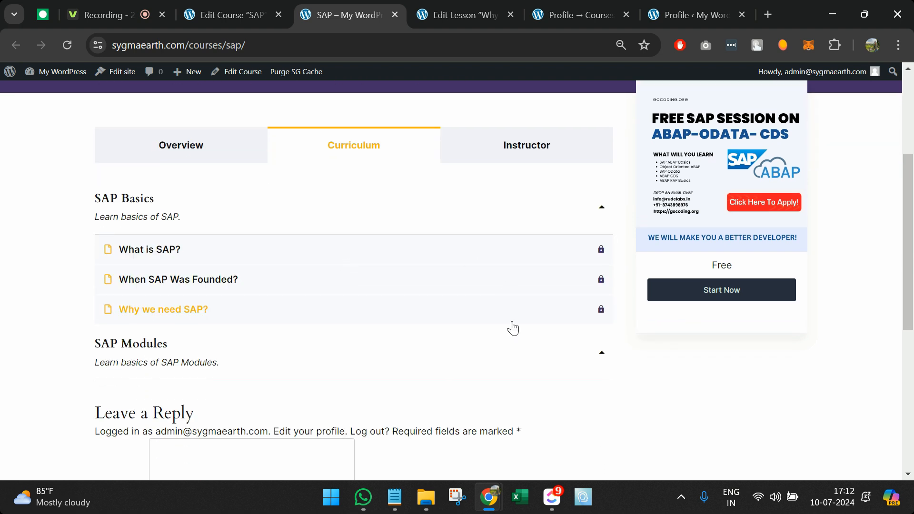
pyautogui.scroll(1, 509, 326)
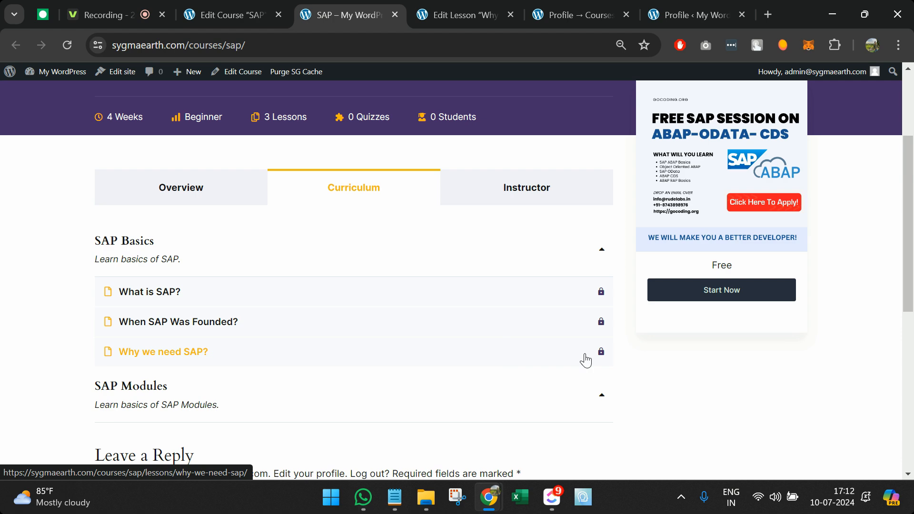
pyautogui.click(238, 12)
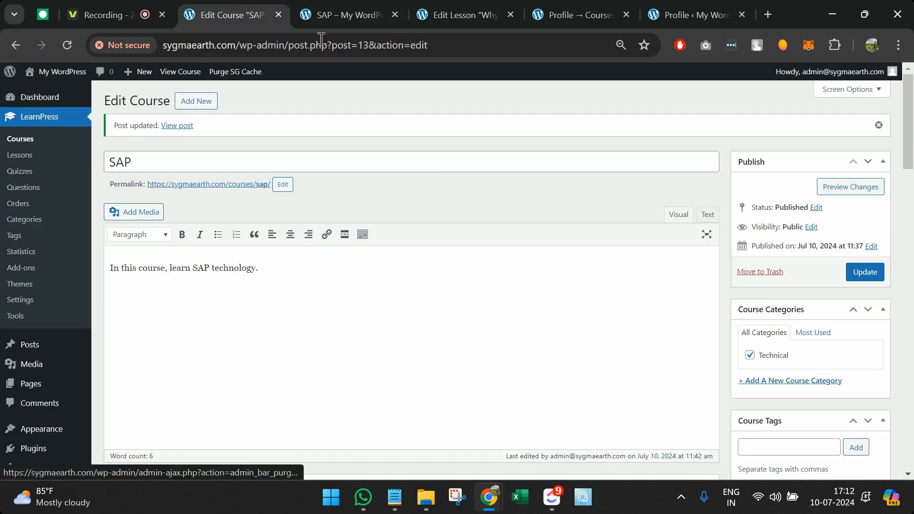
# Step: Turn on Preview for the What is SAP? lesson, update it, and reload the SAP course page
pyautogui.click(496, 8)
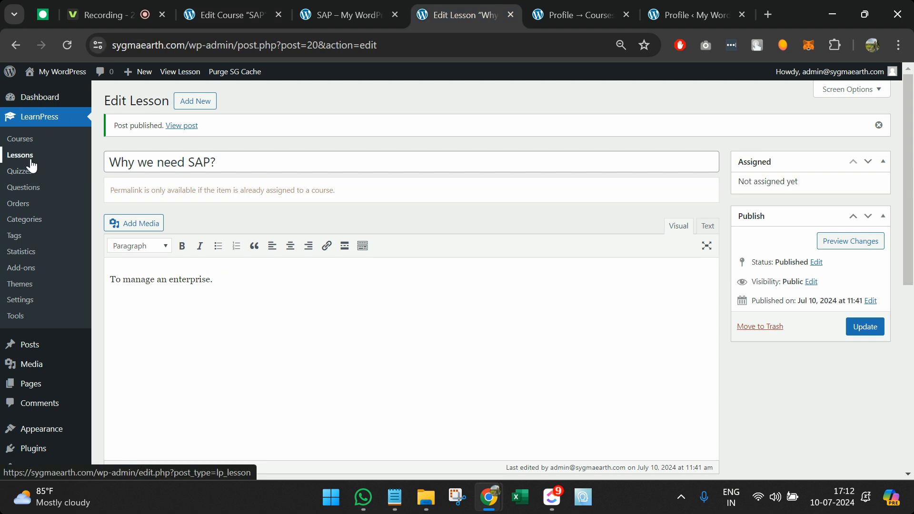
pyautogui.click(41, 156)
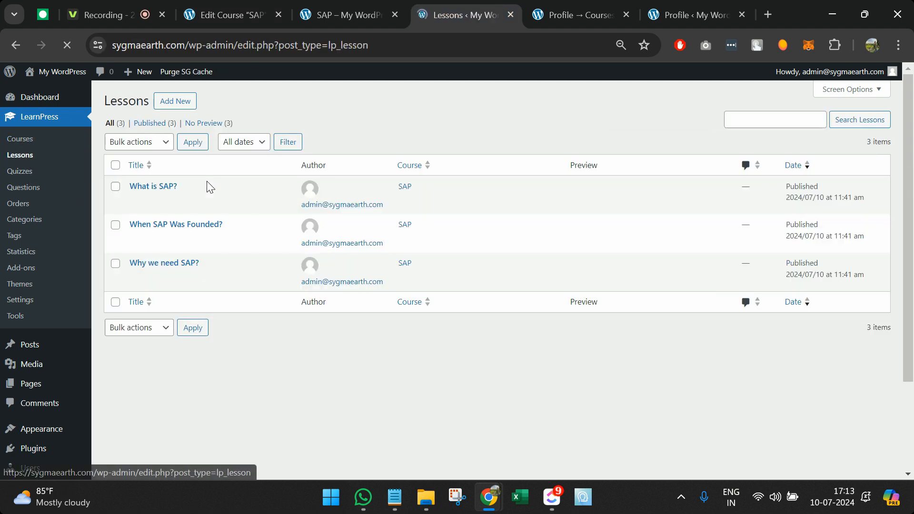
pyautogui.click(136, 201)
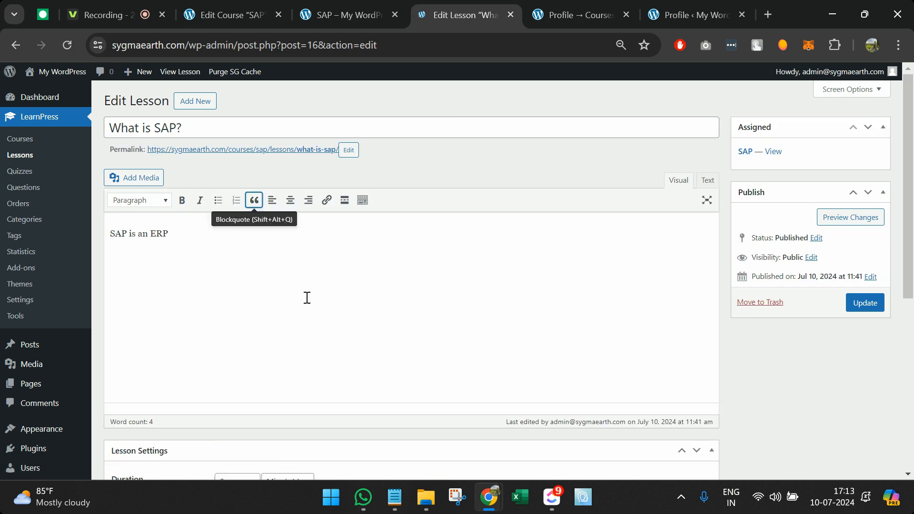
pyautogui.scroll(-6, 306, 298)
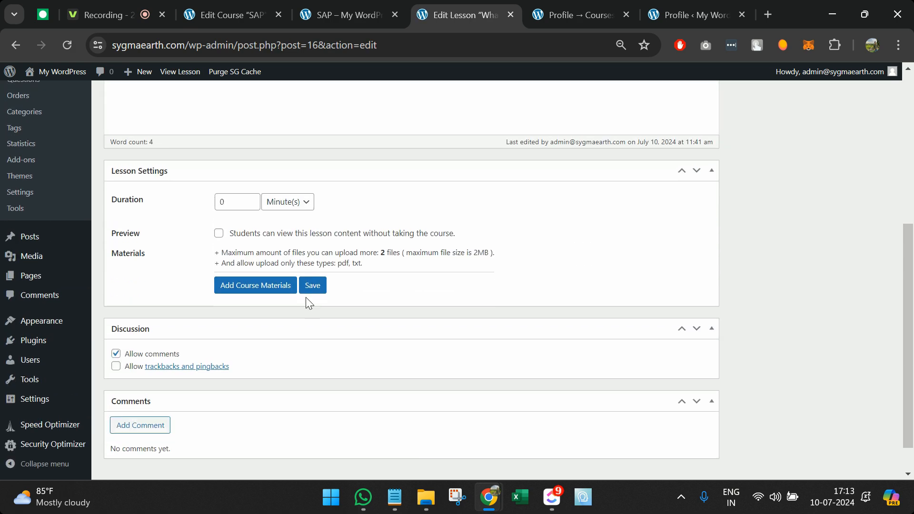
pyautogui.scroll(3, 159, 338)
pyautogui.scroll(-1, 243, 346)
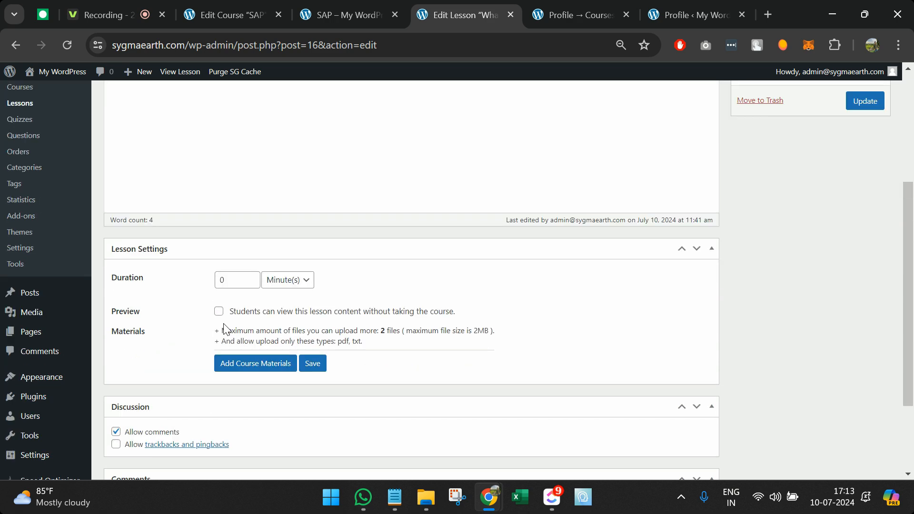
pyautogui.click(218, 310)
pyautogui.scroll(3, 699, 235)
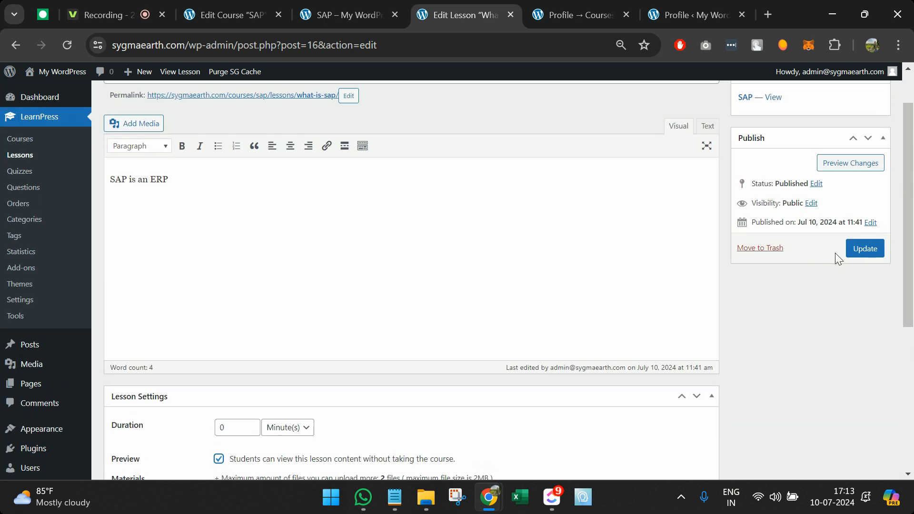
pyautogui.click(854, 250)
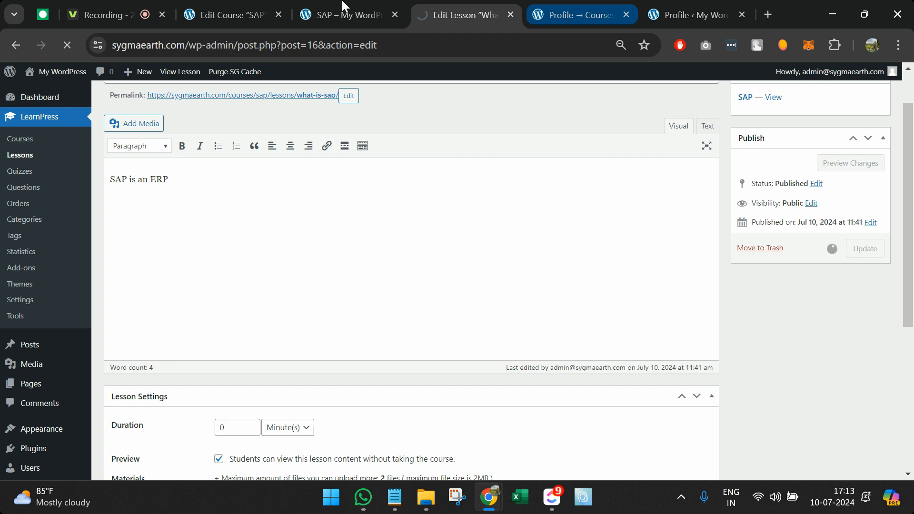
pyautogui.click(319, 10)
pyautogui.press('F5')
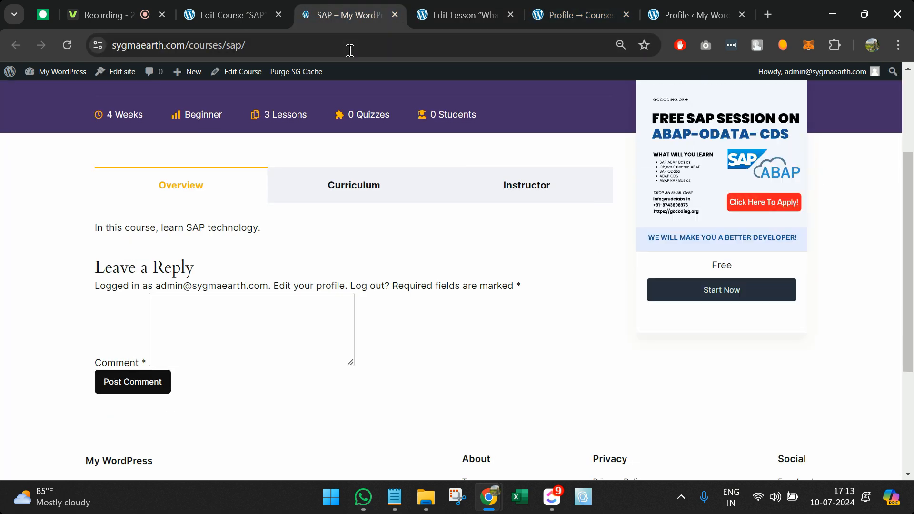
# Step: Check the SAP course curriculum and the What is SAP? preview lesson, then toggle SAP Basics
pyautogui.click(359, 196)
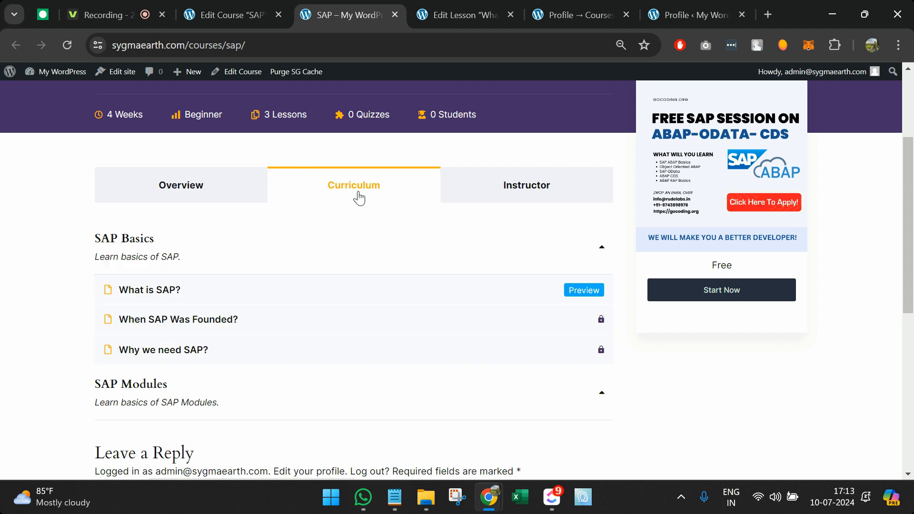
pyautogui.click(579, 300)
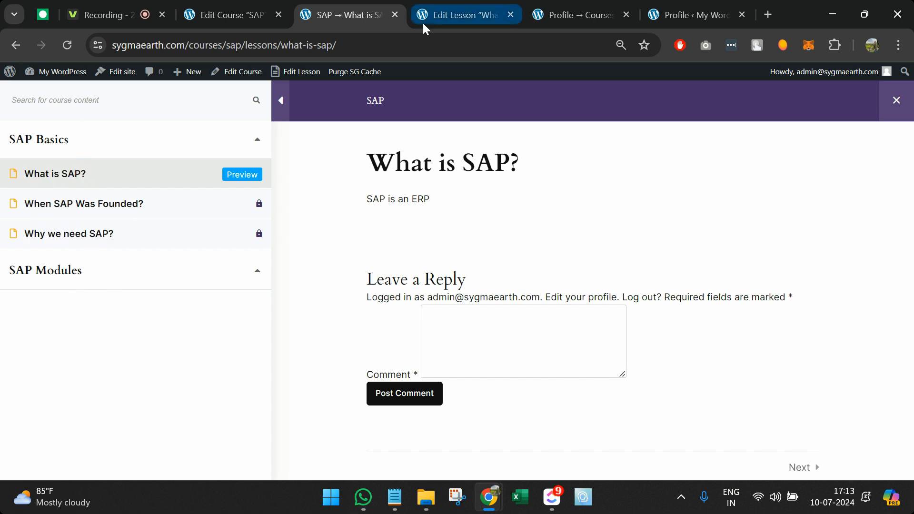
pyautogui.click(16, 44)
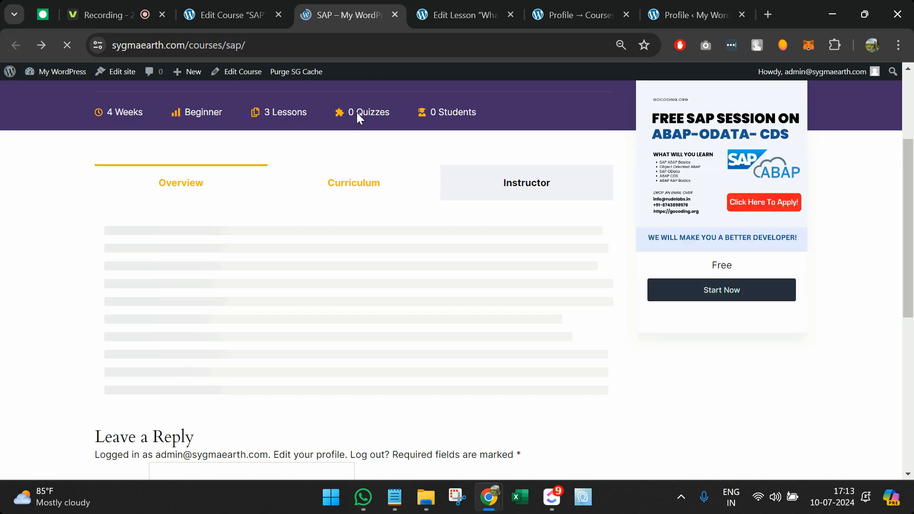
pyautogui.click(376, 246)
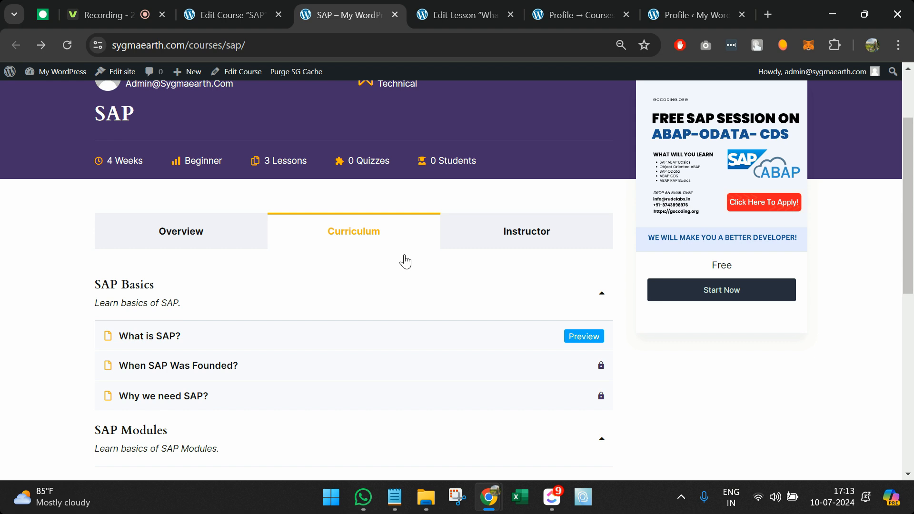
pyautogui.scroll(-2, 495, 336)
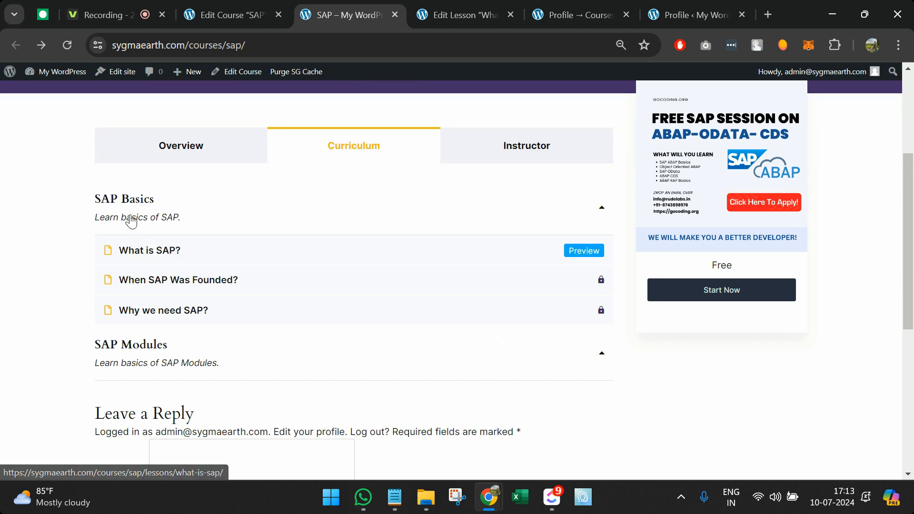
pyautogui.click(590, 220)
pyautogui.click(591, 219)
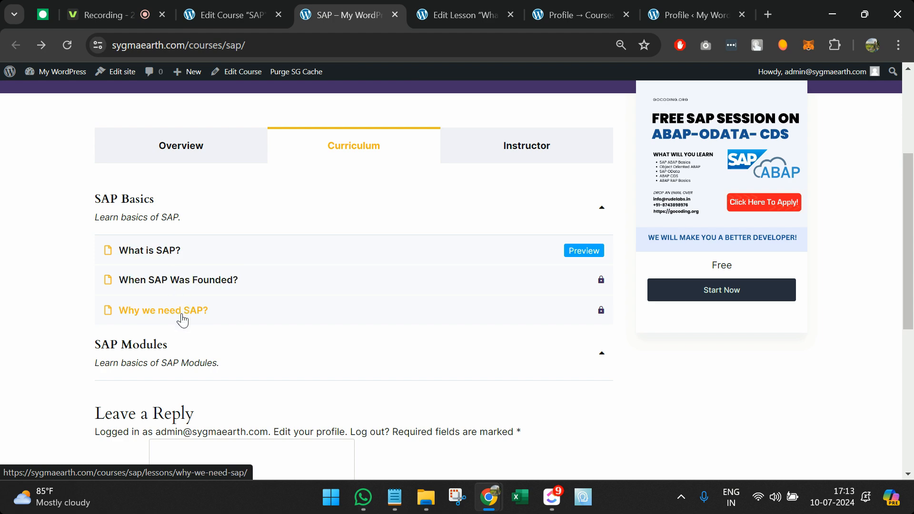
# Step: Add a new SAP FI lesson under the SAP Modules section of the curriculum
pyautogui.click(238, 10)
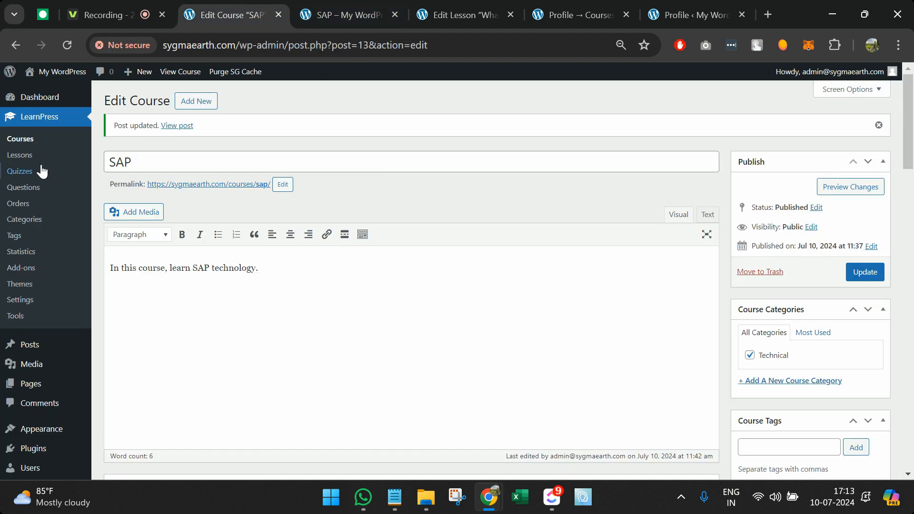
pyautogui.scroll(-10, 222, 320)
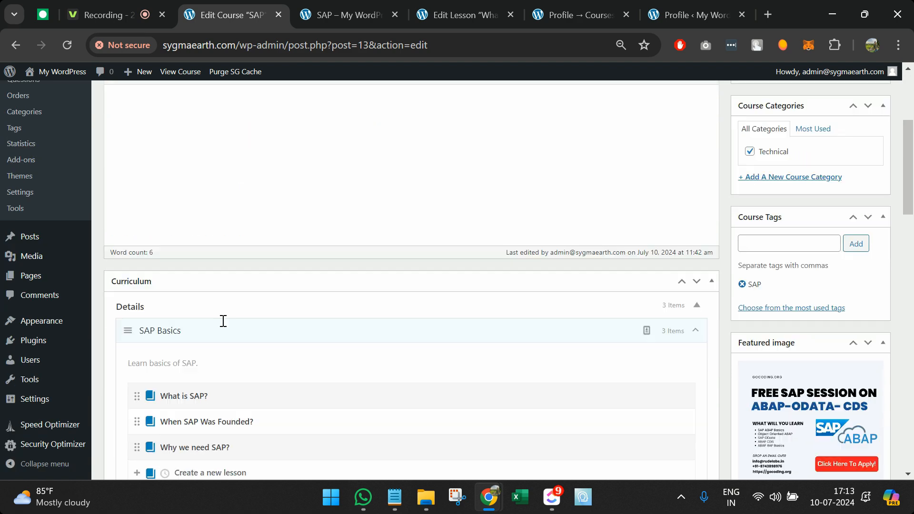
pyautogui.scroll(1, 225, 327)
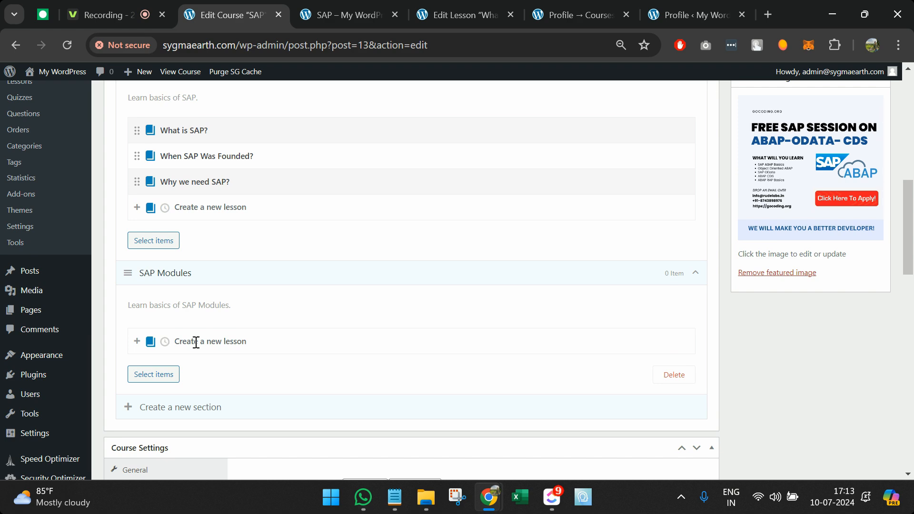
pyautogui.write('SAP FI')
pyautogui.click(154, 374)
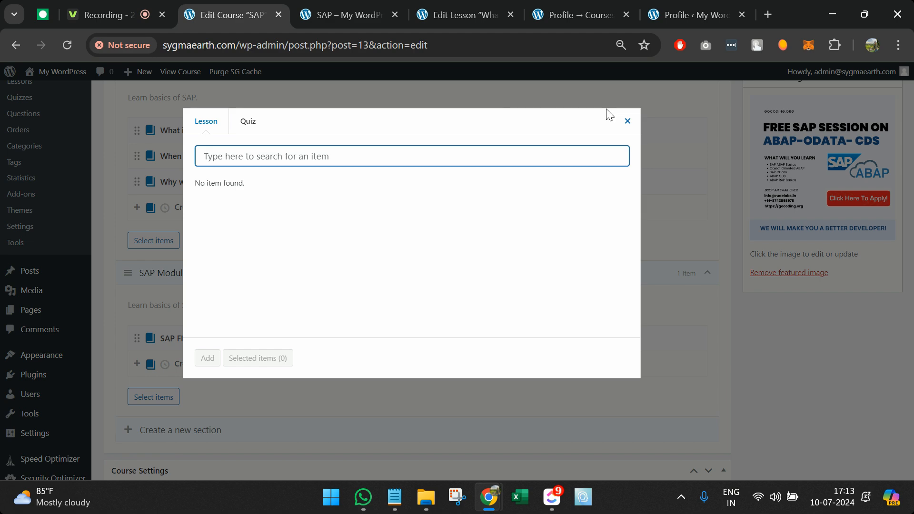
pyautogui.click(627, 121)
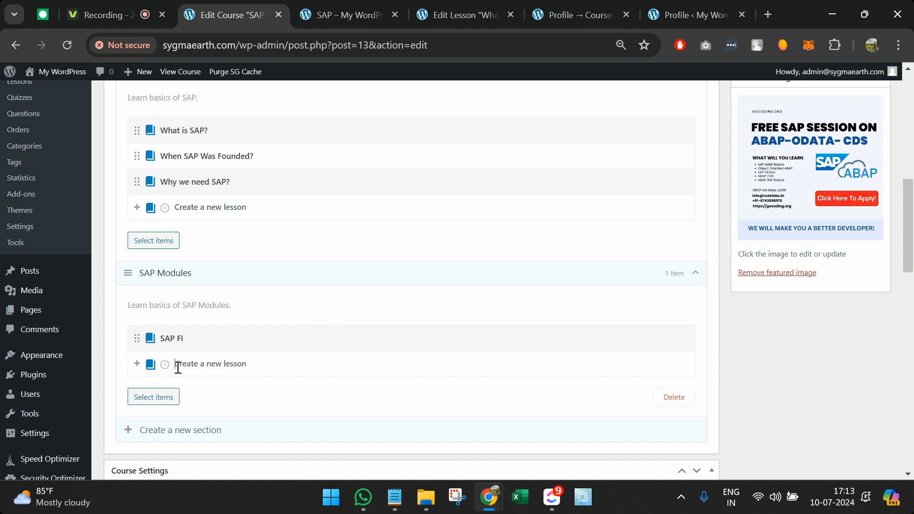
# Step: Add the SAP MM and SAP SD lessons to SAP Modules and update the course
pyautogui.write('SAP MM')
pyautogui.press('Return')
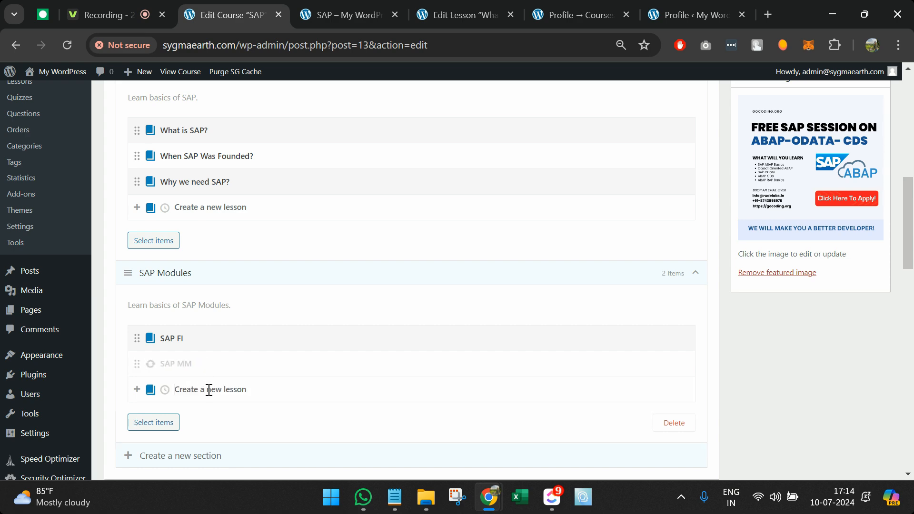
pyautogui.write('SAP SD')
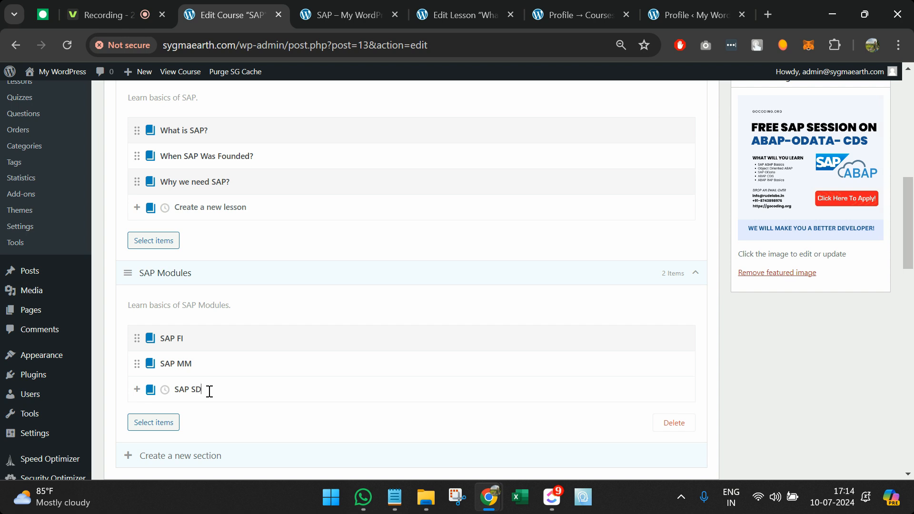
pyautogui.press('Return')
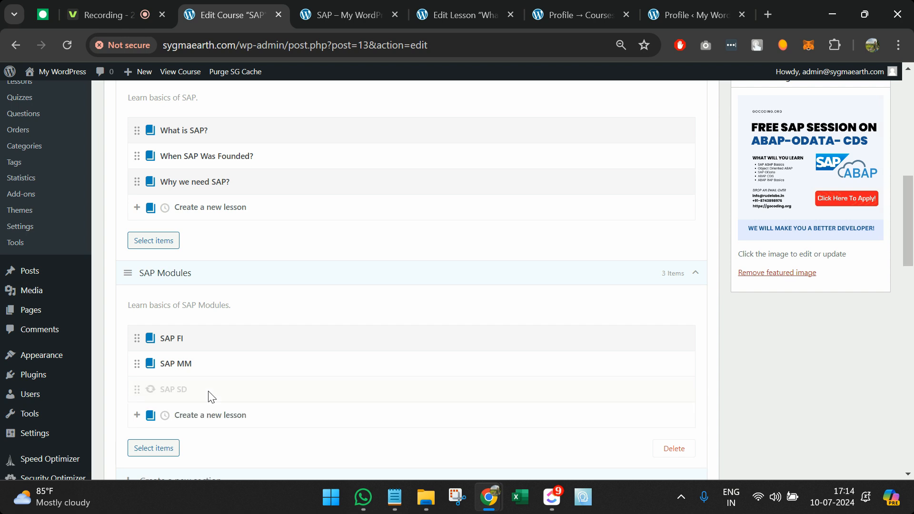
pyautogui.scroll(2, 337, 334)
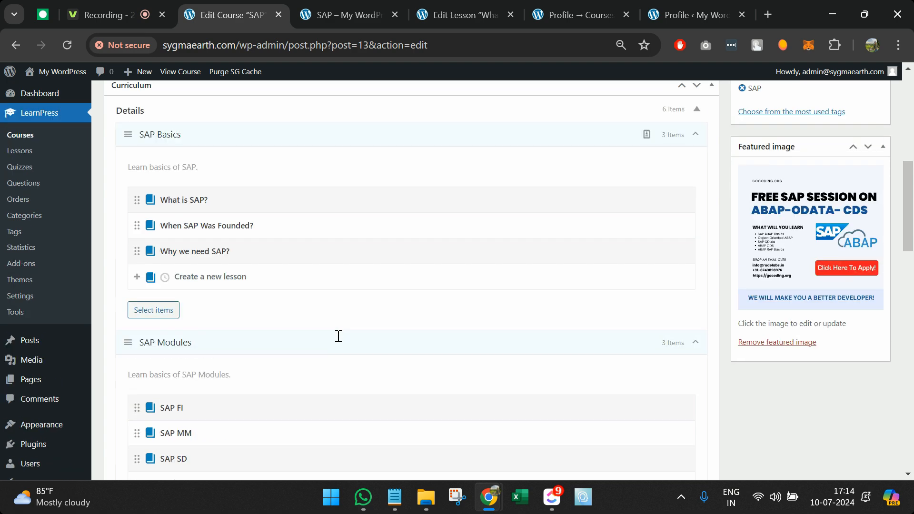
pyautogui.scroll(5, 547, 247)
pyautogui.click(866, 140)
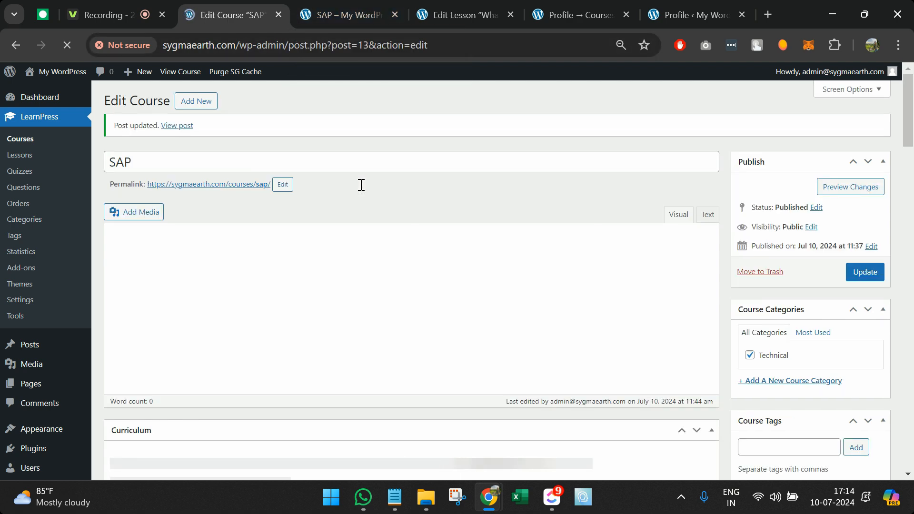
# Step: Open the SAP SD, SAP MM and SAP FI lesson editors in separate tabs
pyautogui.scroll(-7, 284, 345)
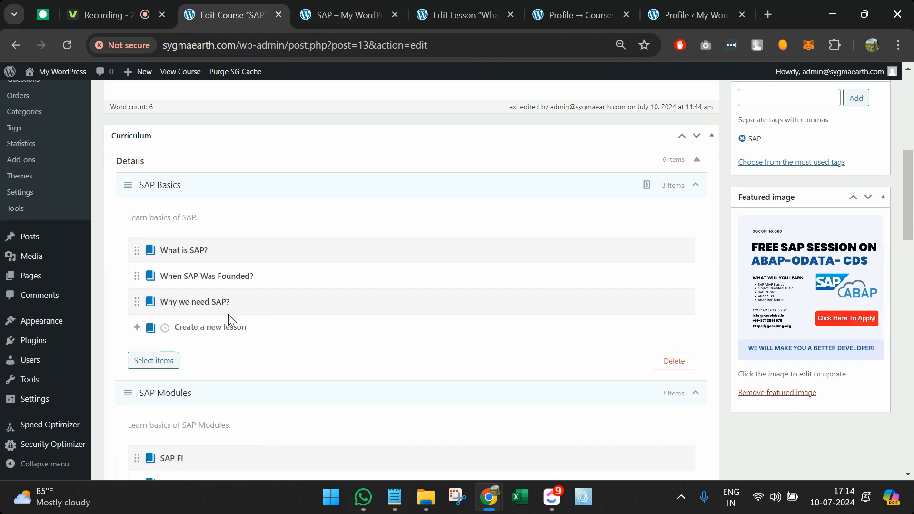
pyautogui.scroll(-3, 237, 404)
pyautogui.scroll(3, 238, 409)
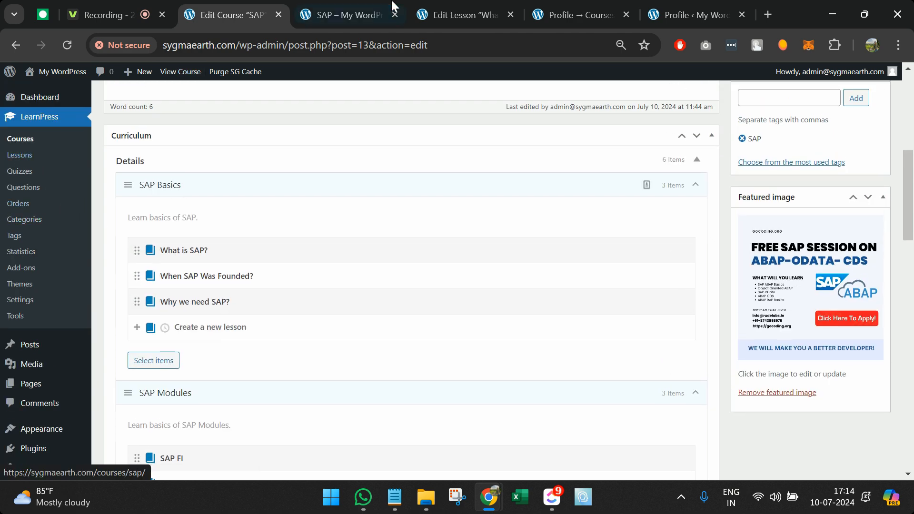
pyautogui.click(440, 7)
pyautogui.click(26, 156)
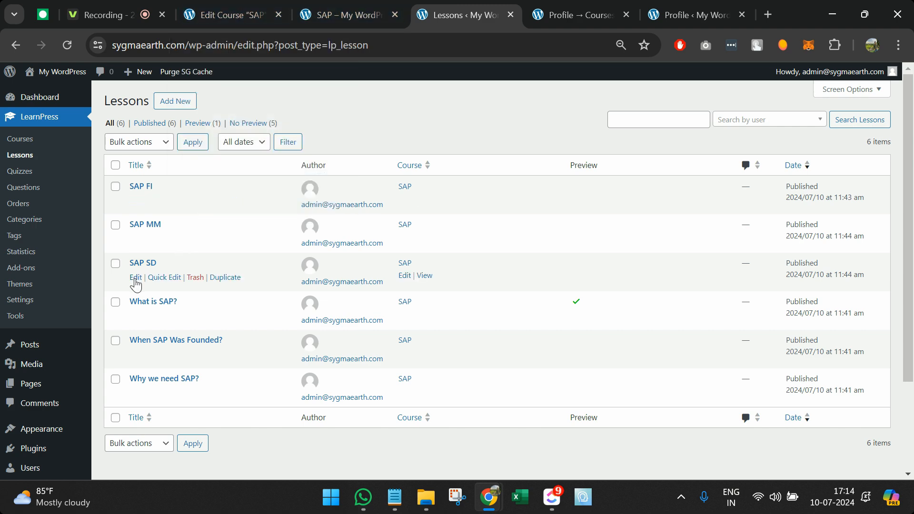
pyautogui.middleClick(135, 277)
pyautogui.middleClick(136, 238)
pyautogui.middleClick(135, 200)
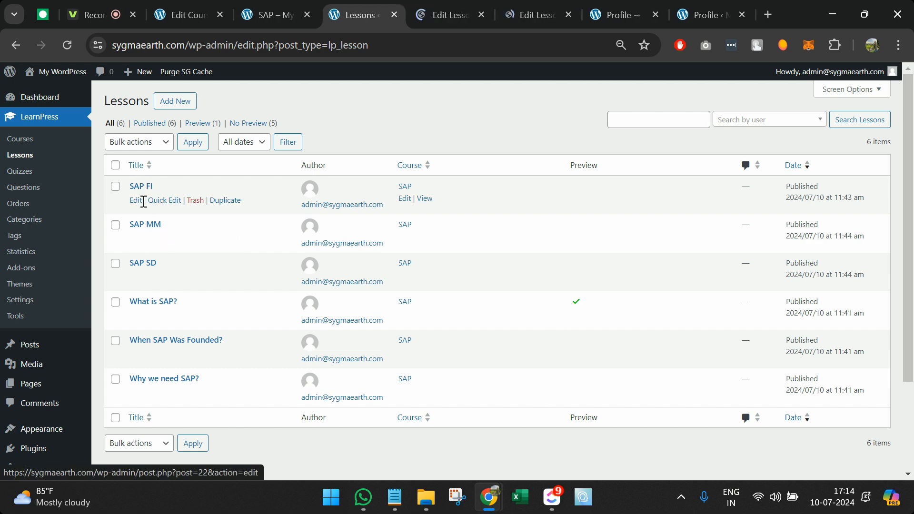
pyautogui.click(462, 1)
# Step: Write 'Sales & Distribution' in SAP SD and 'Material Management' in SAP MM, updating each
pyautogui.click(425, 7)
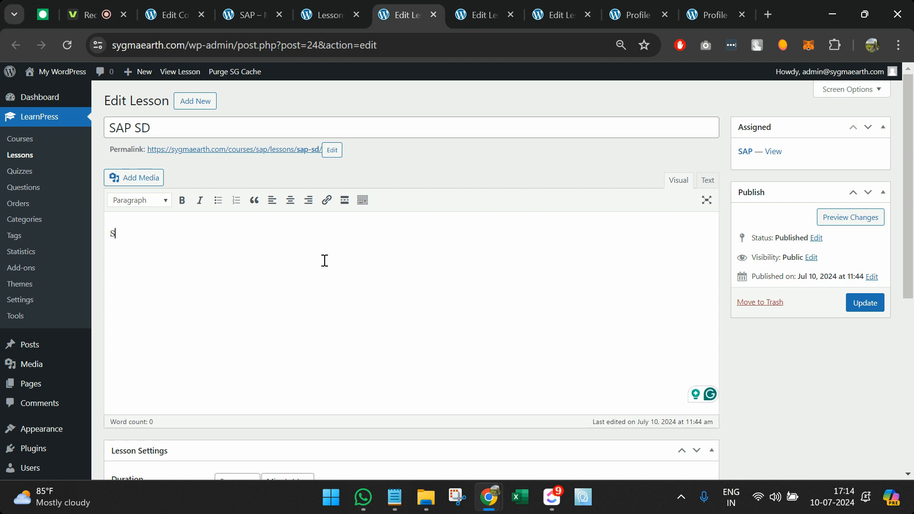
pyautogui.write('ales & Distribution.')
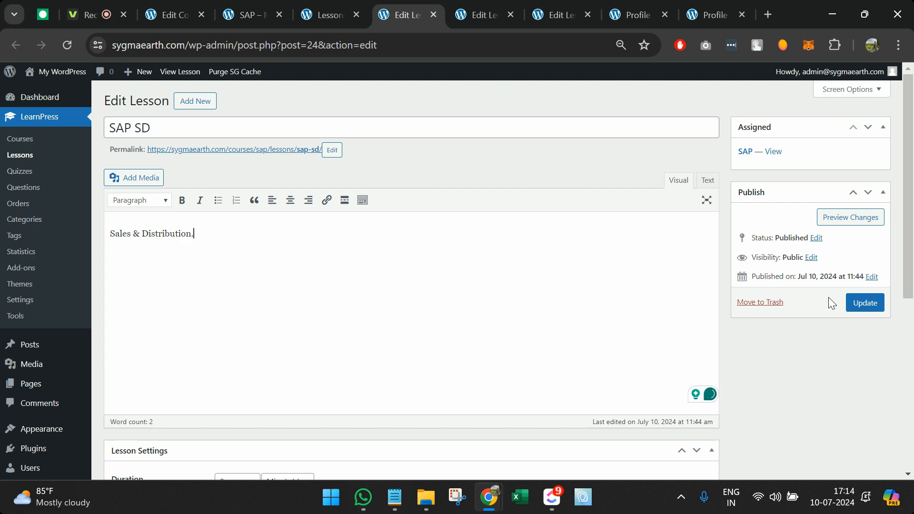
pyautogui.click(864, 302)
pyautogui.click(487, 6)
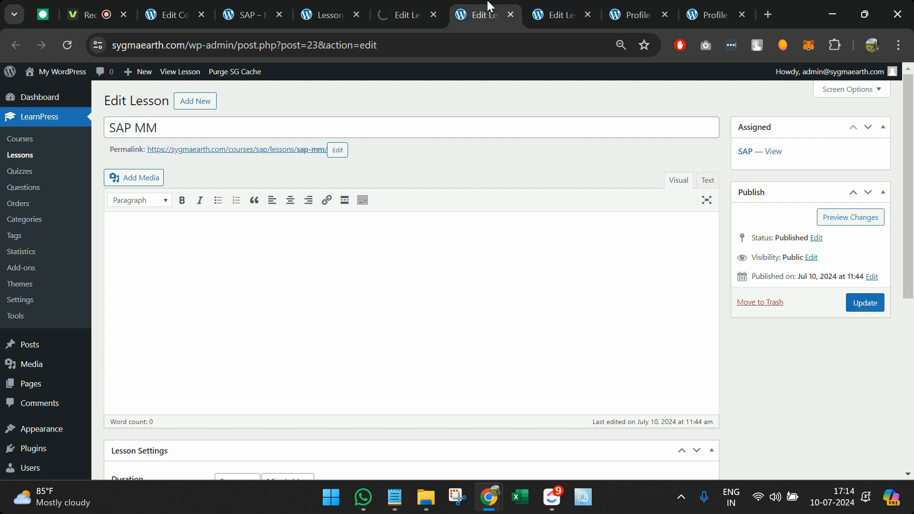
pyautogui.click(286, 252)
pyautogui.write('Material Management')
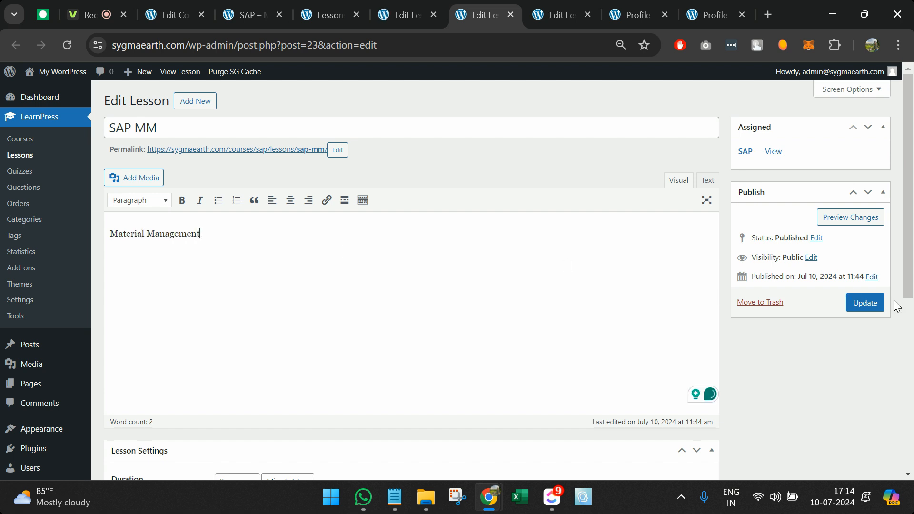
pyautogui.click(864, 302)
# Step: Write 'SAP Finance' in the SAP FI lesson body and update it
pyautogui.click(561, 11)
pyautogui.click(444, 244)
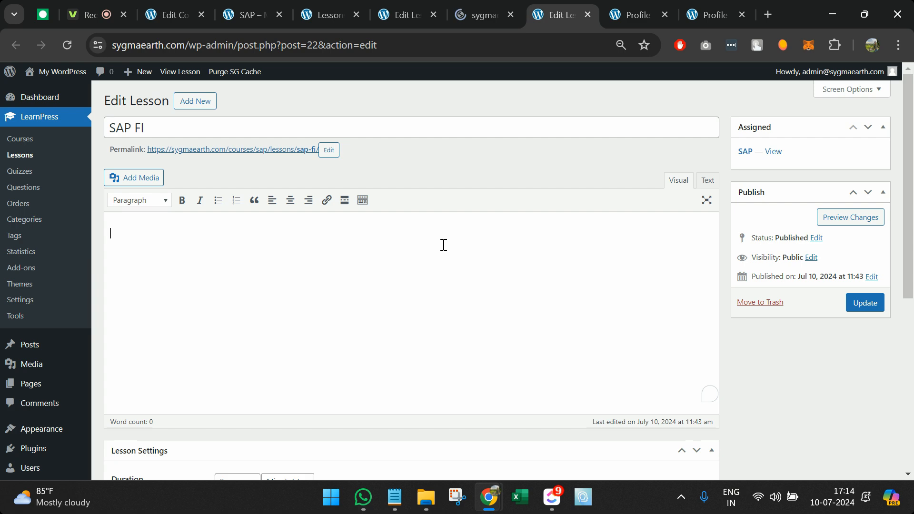
pyautogui.write('Finance')
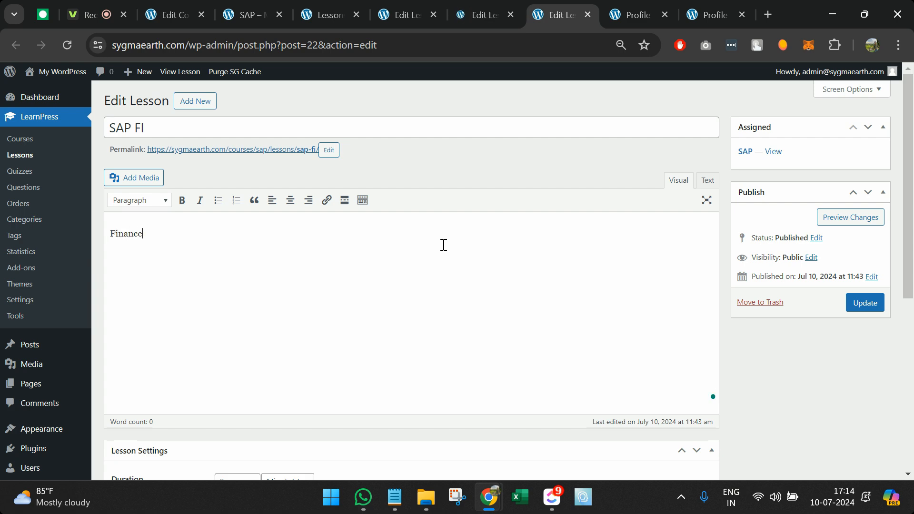
pyautogui.press('Home')
pyautogui.write('SAP')
pyautogui.click(863, 301)
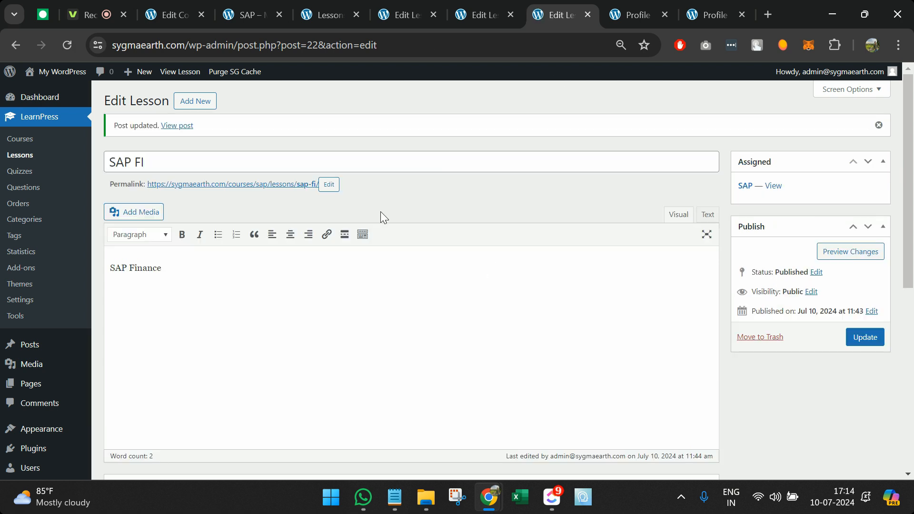
pyautogui.scroll(-1, 185, 275)
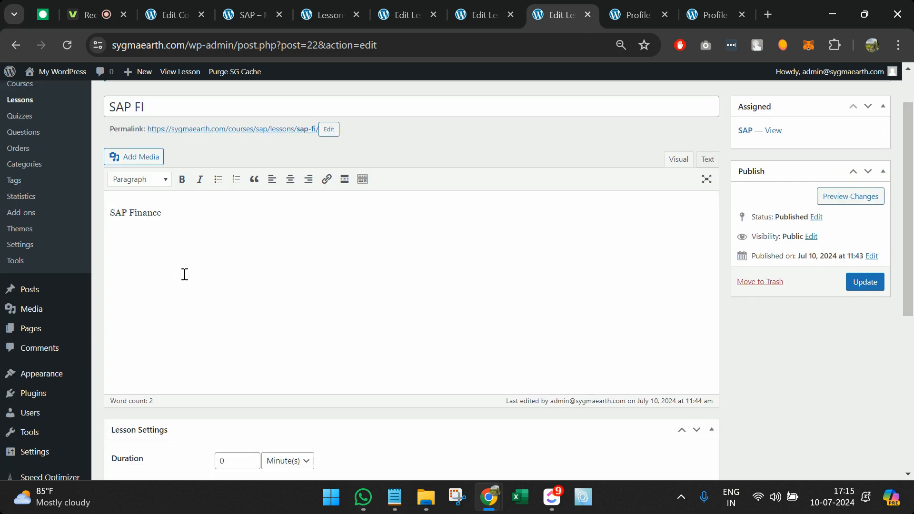
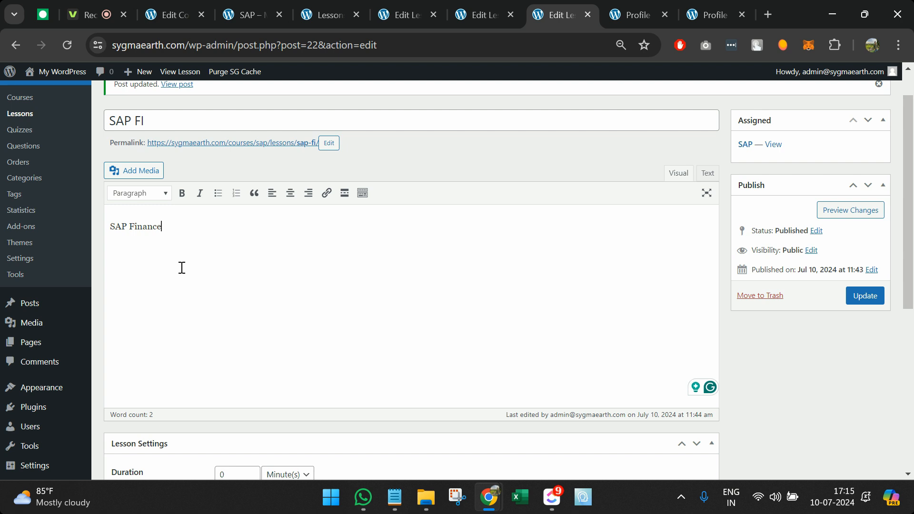
# Step: Dismiss the media library without inserting anything and switch to the six-lesson Lessons list
pyautogui.click(134, 171)
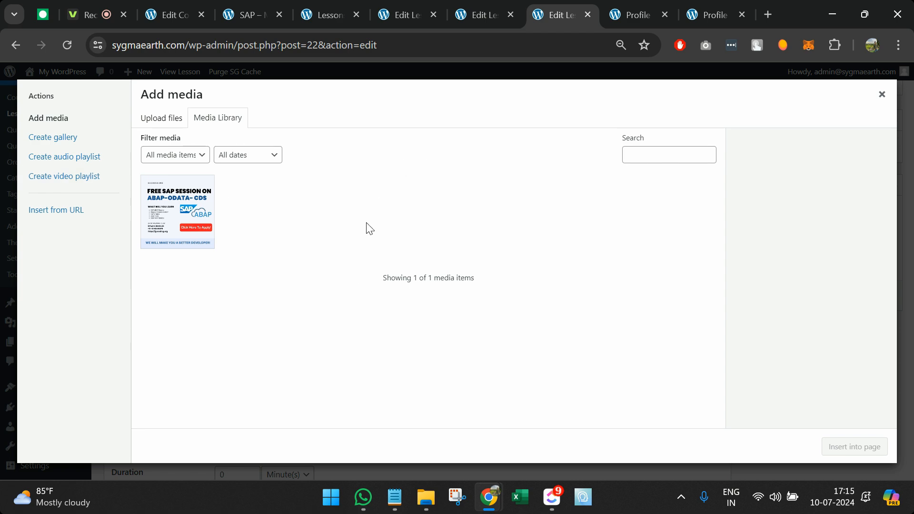
pyautogui.click(881, 95)
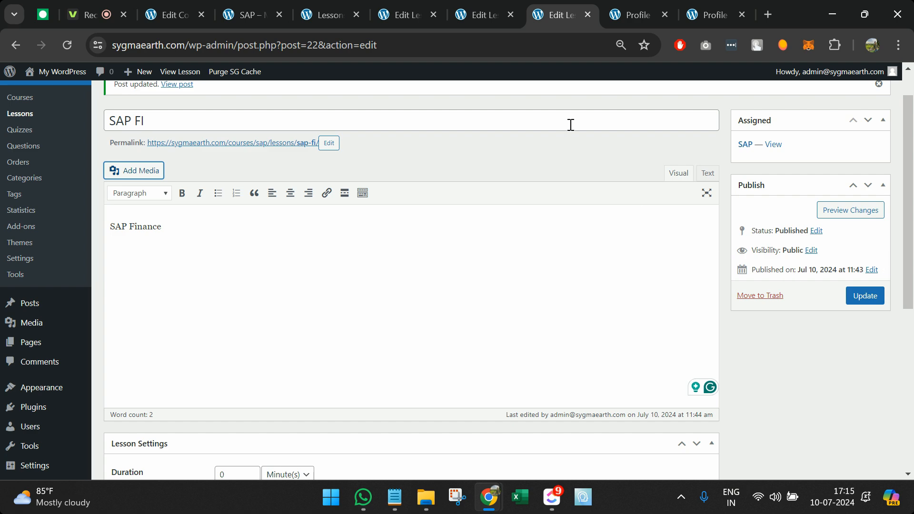
pyautogui.scroll(1, 571, 124)
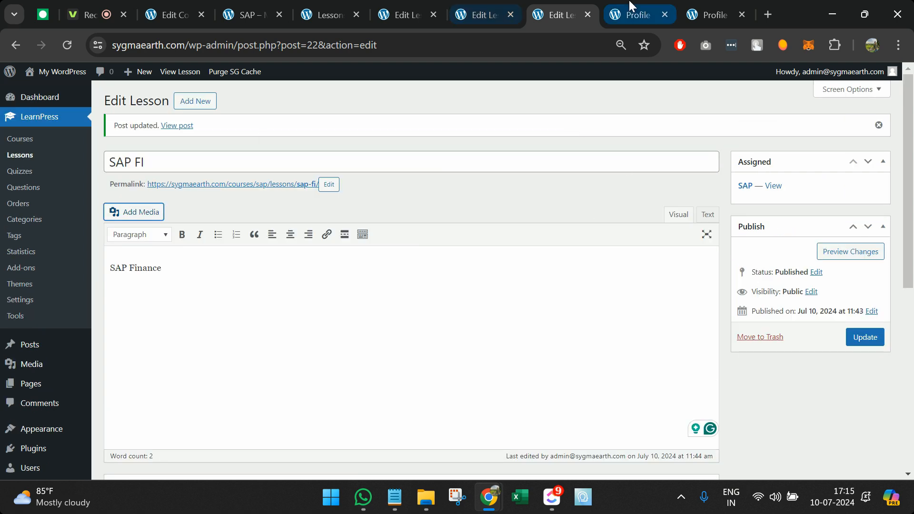
pyautogui.click(413, 7)
pyautogui.click(336, 6)
pyautogui.click(349, 47)
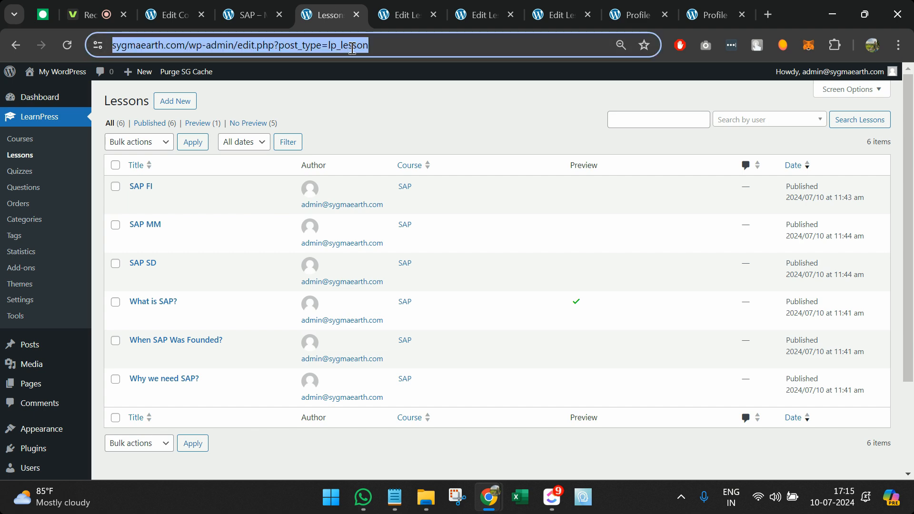
# Step: Reload the SAP course page and preview the SAP FI and SAP MM lessons from the curriculum
pyautogui.click(242, 7)
pyautogui.click(273, 45)
pyautogui.press('Return')
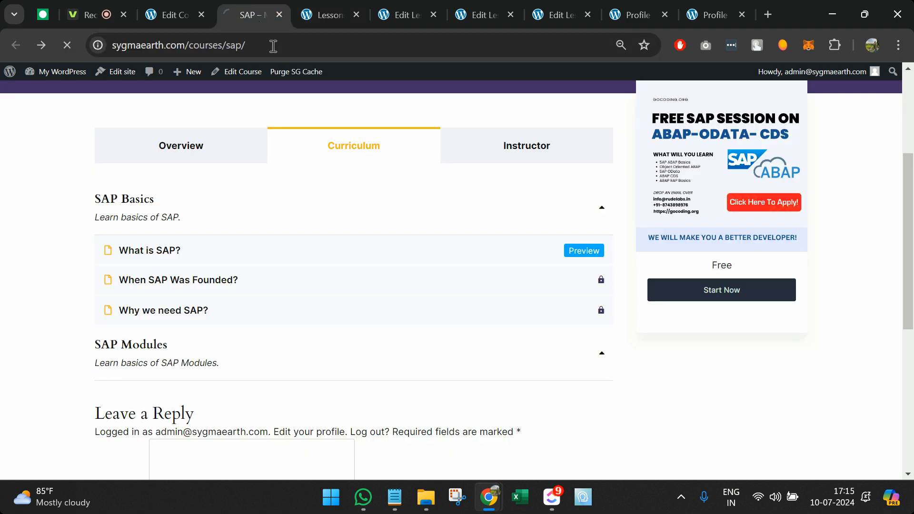
pyautogui.click(363, 114)
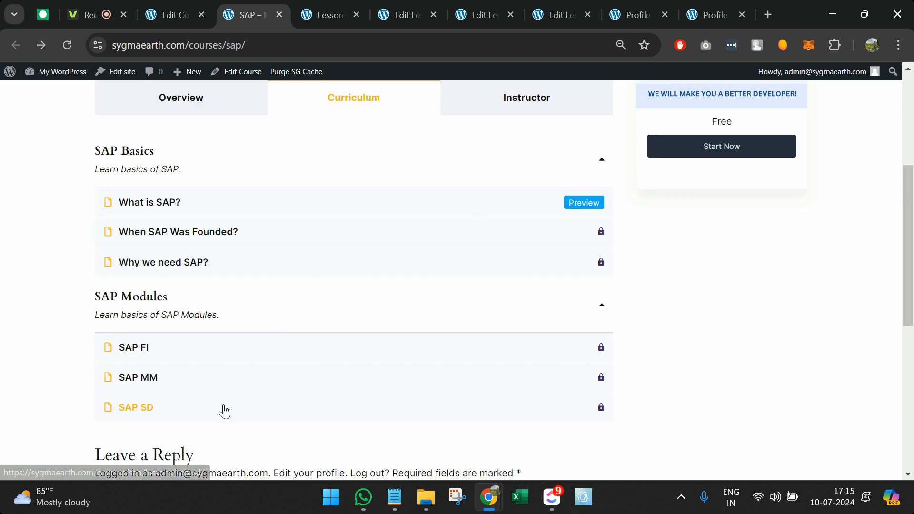
pyautogui.click(177, 356)
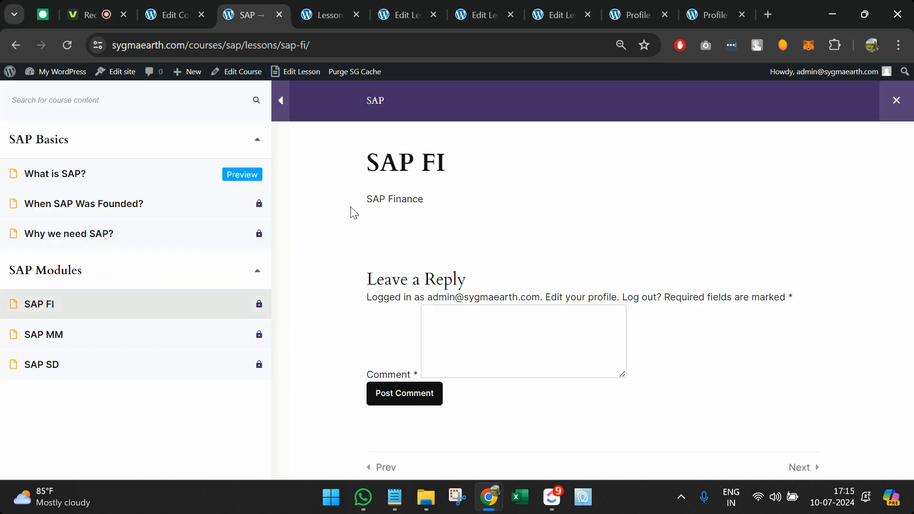
pyautogui.click(219, 329)
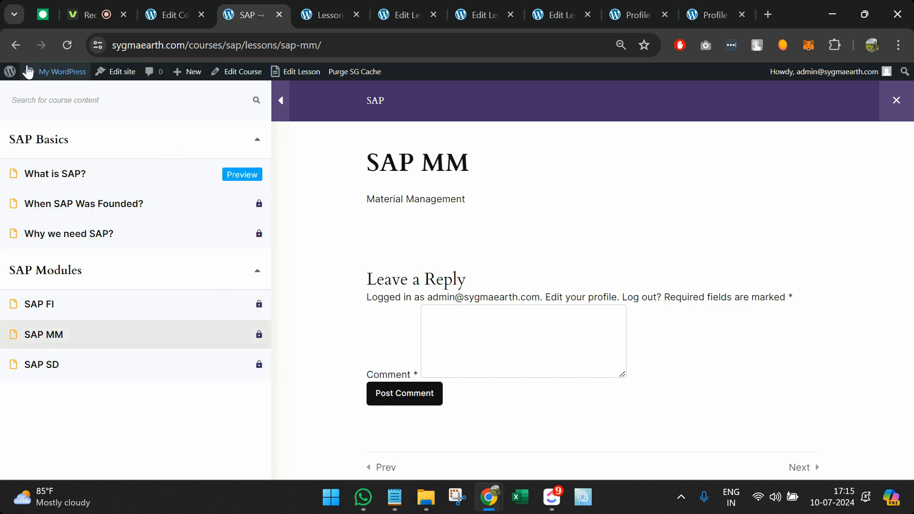
pyautogui.click(16, 45)
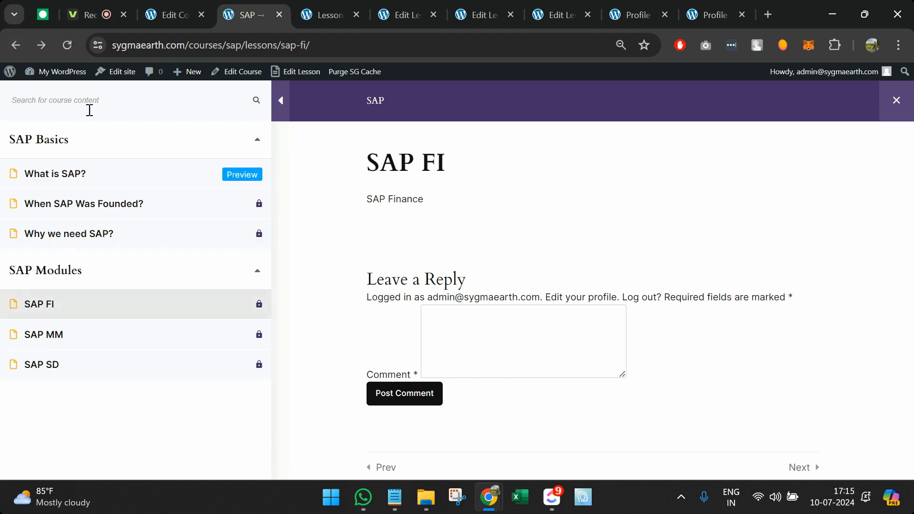
pyautogui.click(6, 47)
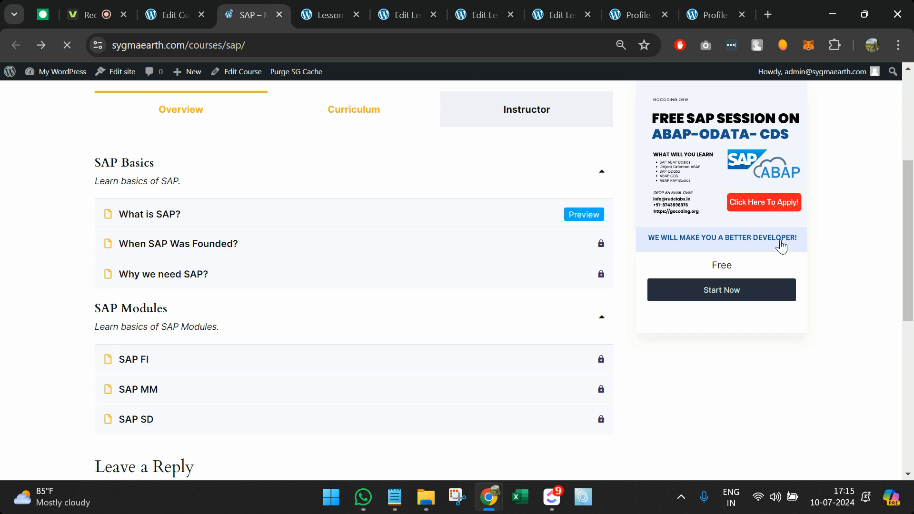
# Step: Start the course and complete What is SAP?, When SAP Was Founded? and Why we need SAP?
pyautogui.click(696, 162)
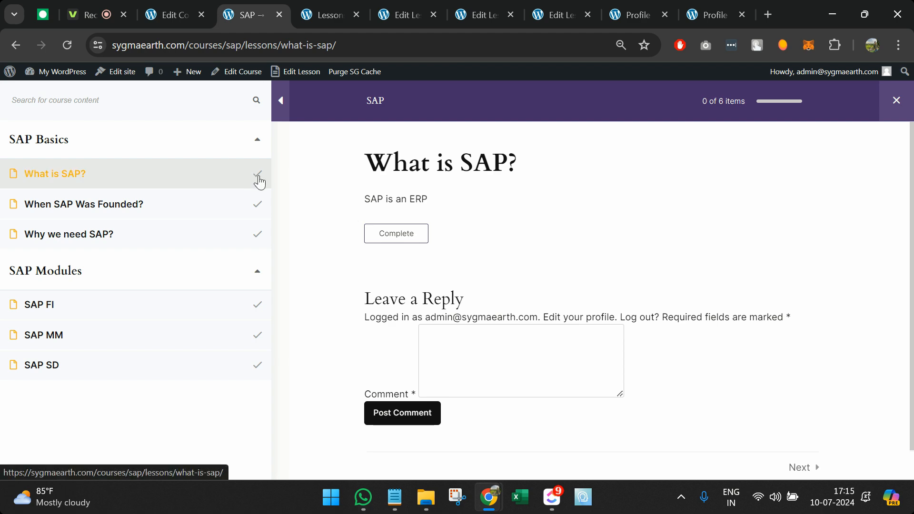
pyautogui.click(409, 234)
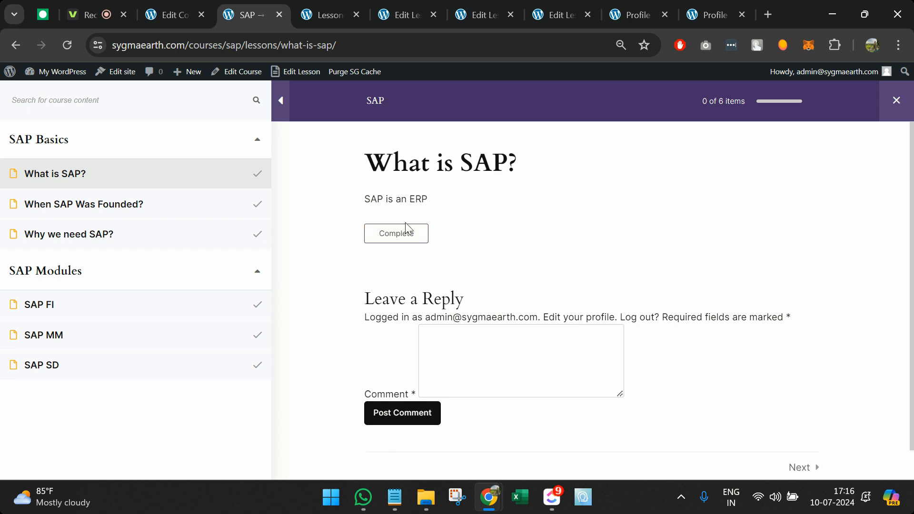
pyautogui.click(552, 309)
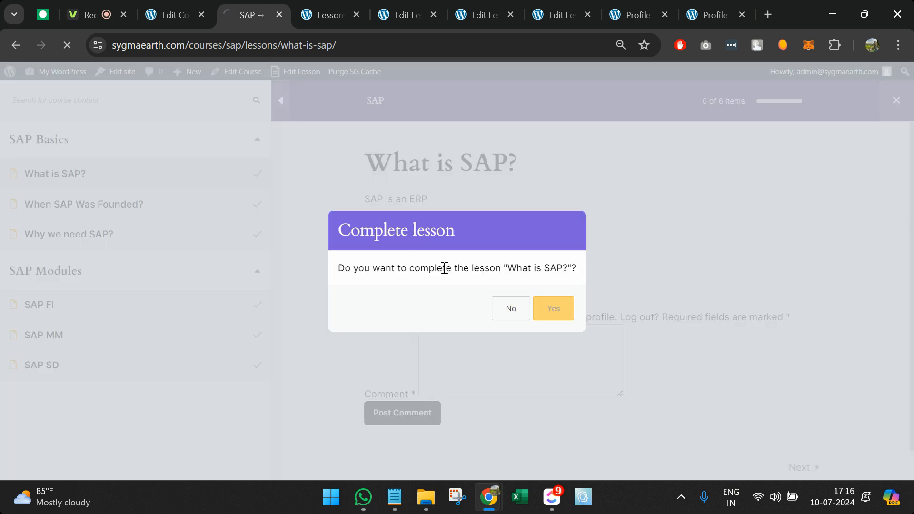
pyautogui.click(413, 299)
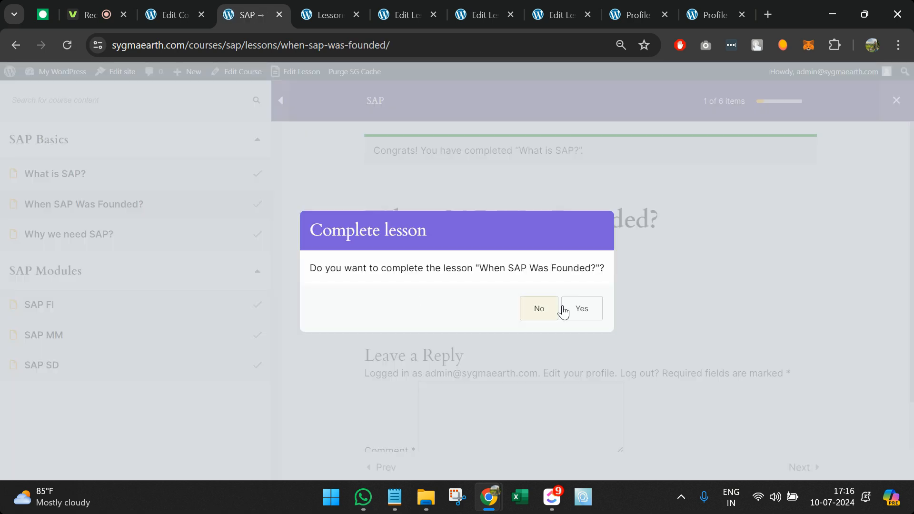
pyautogui.click(578, 314)
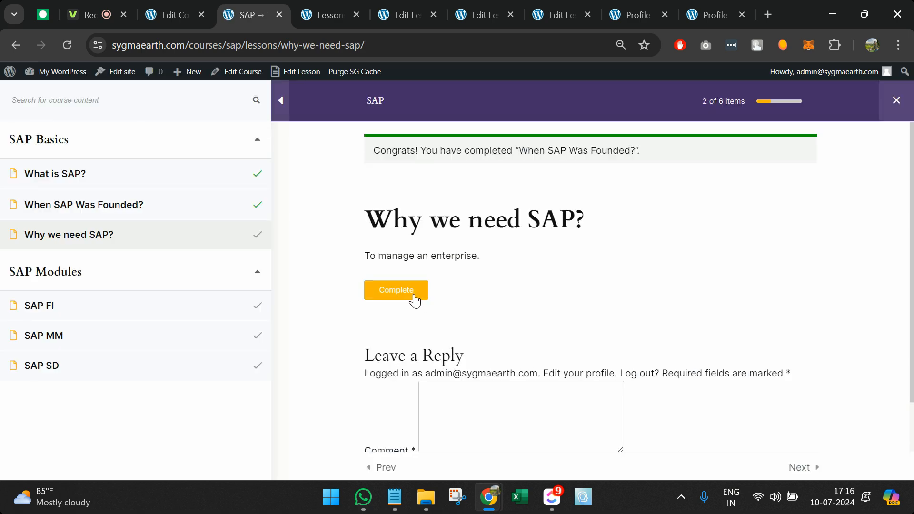
pyautogui.click(412, 299)
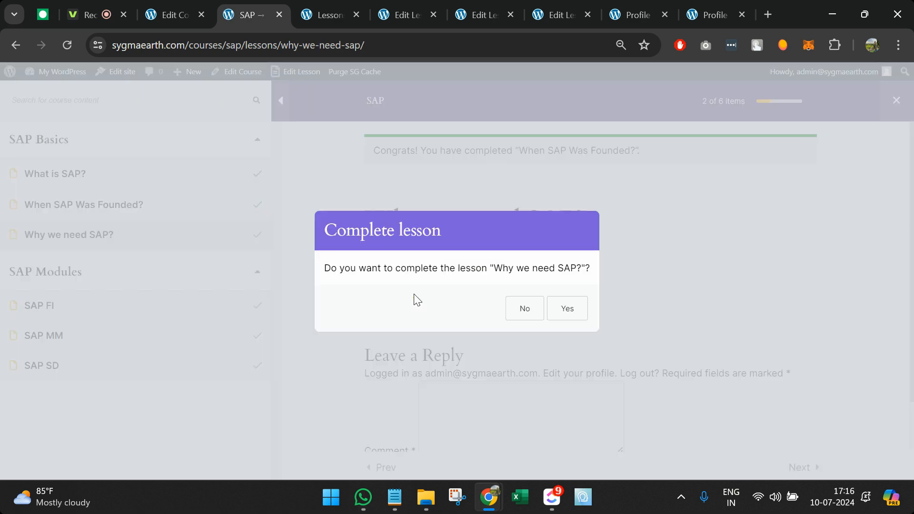
pyautogui.click(579, 309)
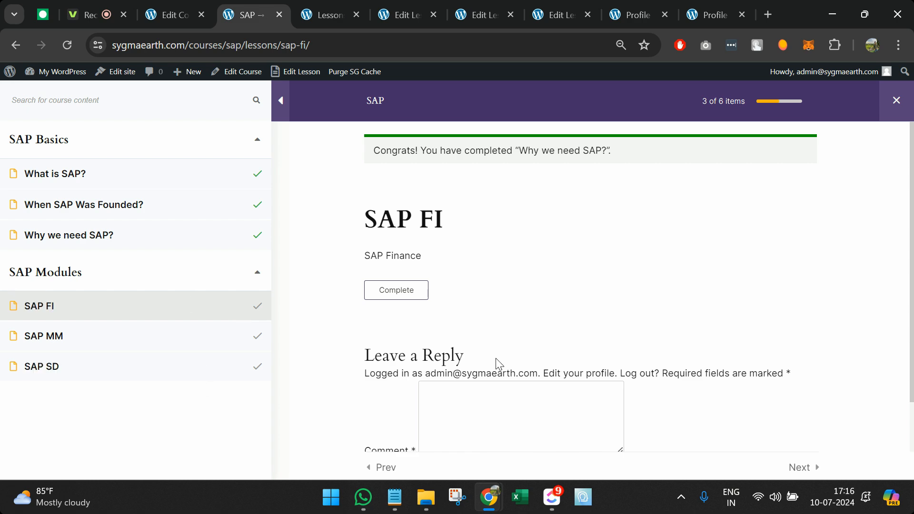
# Step: Close the three leftover lesson editor tabs
pyautogui.click(325, 3)
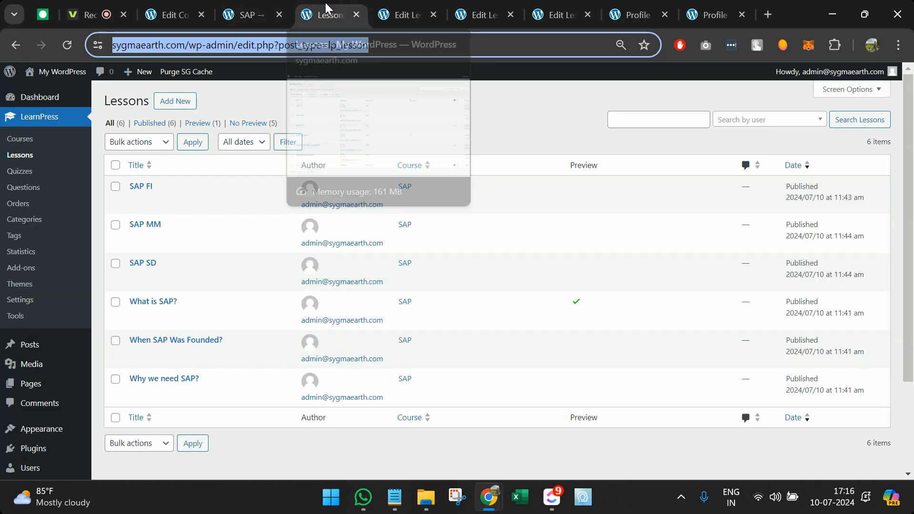
pyautogui.click(433, 15)
pyautogui.click(433, 16)
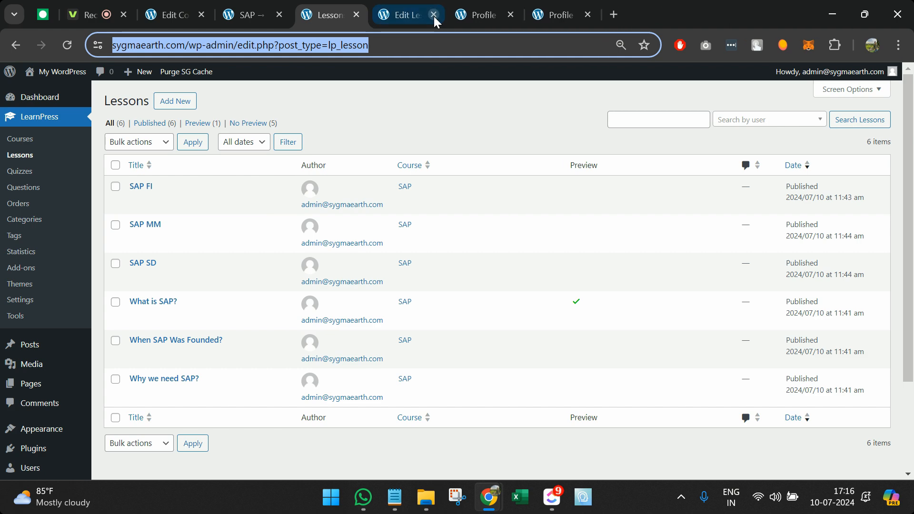
pyautogui.click(433, 16)
# Step: From the SAP course editor, go to the empty LearnPress Quizzes list
pyautogui.click(171, 14)
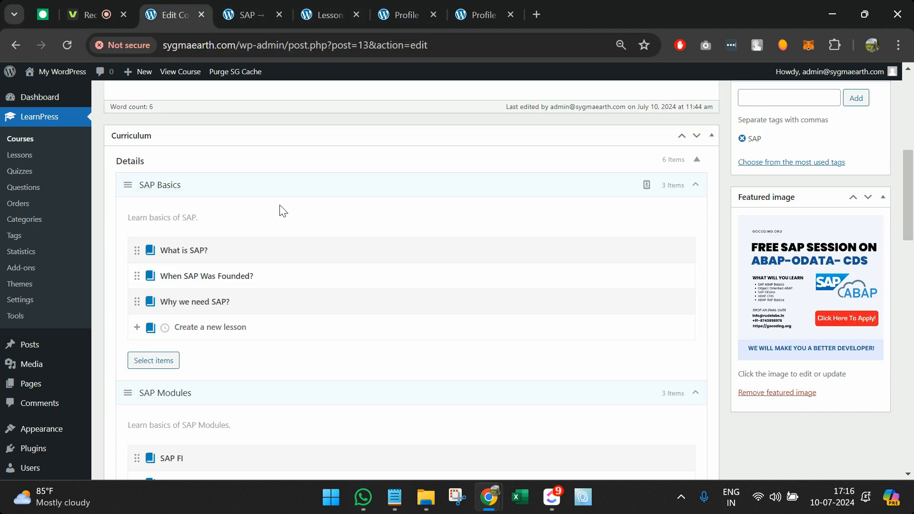
pyautogui.scroll(-4, 282, 246)
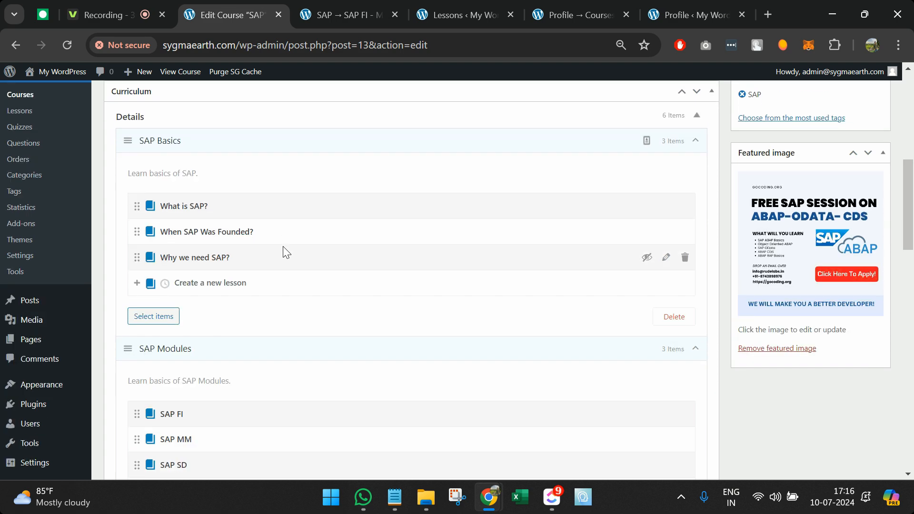
pyautogui.scroll(-5, 206, 275)
pyautogui.scroll(3, 204, 276)
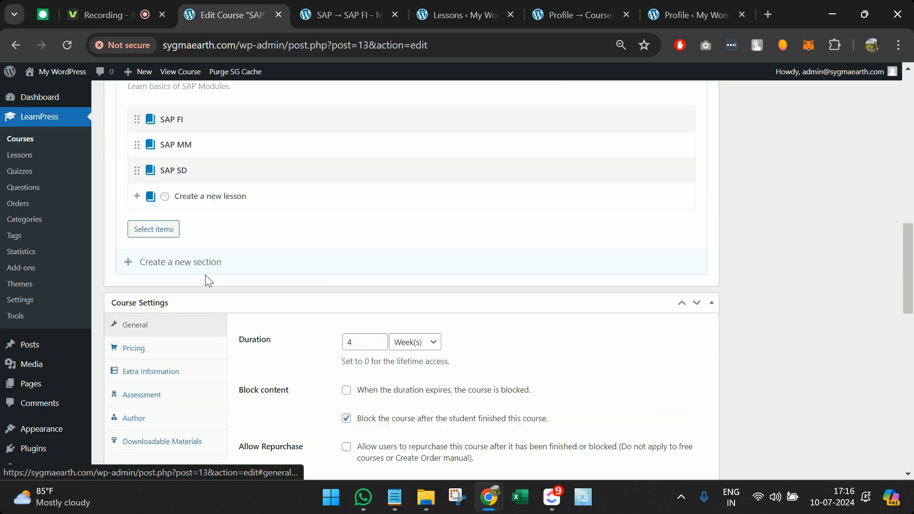
pyautogui.click(34, 171)
# Step: Create a new quiz titled 'Test 01' with description 'This is test 1'
pyautogui.click(168, 107)
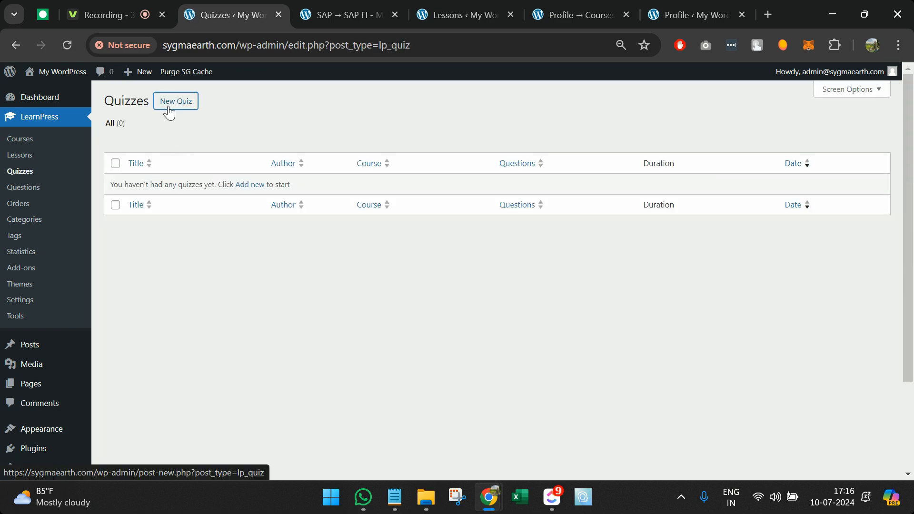
pyautogui.write('Test Q')
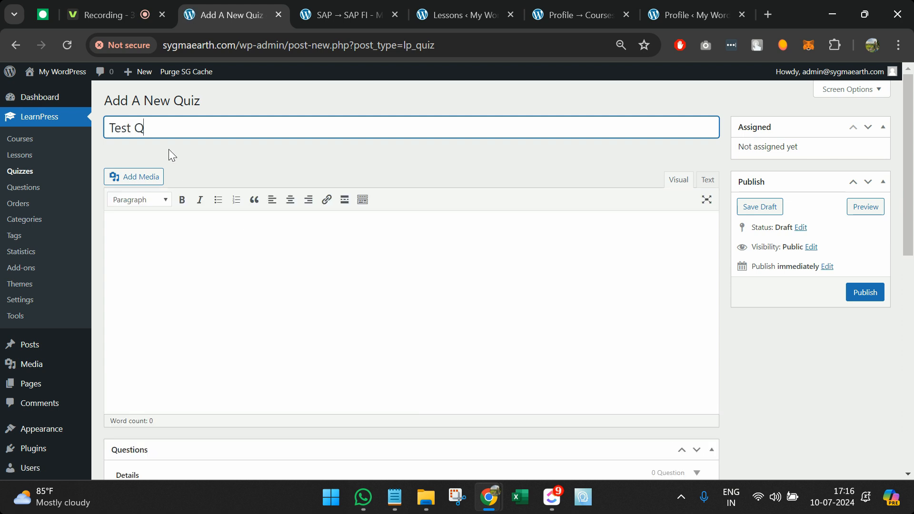
pyautogui.press('BackSpace')
pyautogui.write('01')
pyautogui.scroll(-2, 174, 171)
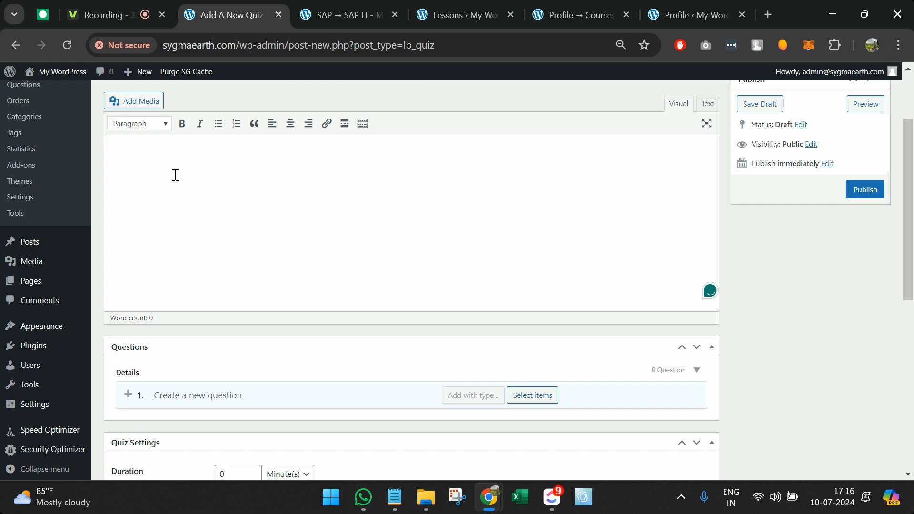
pyautogui.write('This is test 1')
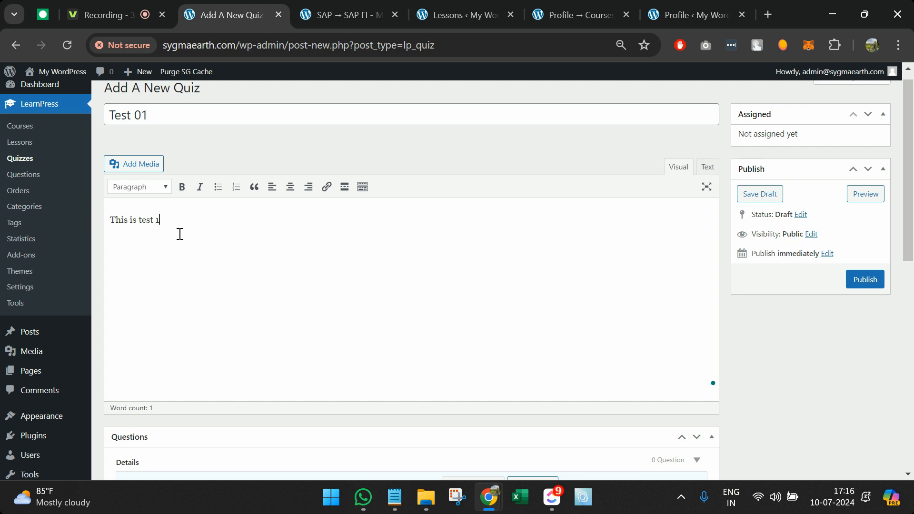
# Step: Add 'What is SAP' to the quiz as a single choice question
pyautogui.scroll(-3, 180, 234)
pyautogui.write('What is S')
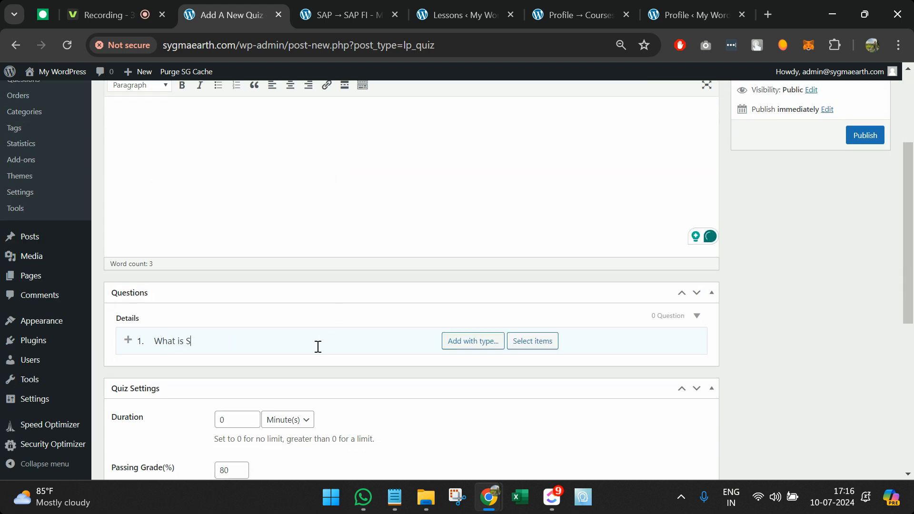
pyautogui.write('AP')
pyautogui.moveTo(504, 348)
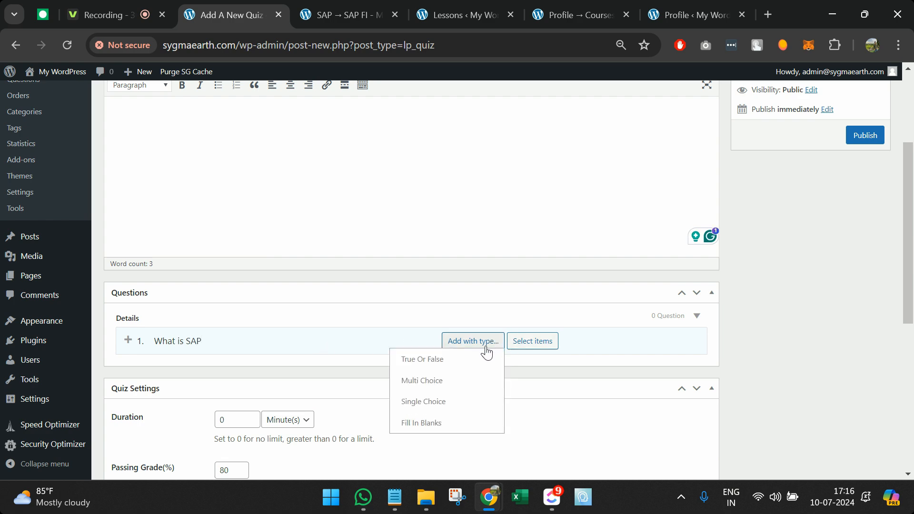
pyautogui.click(452, 402)
pyautogui.moveTo(559, 346)
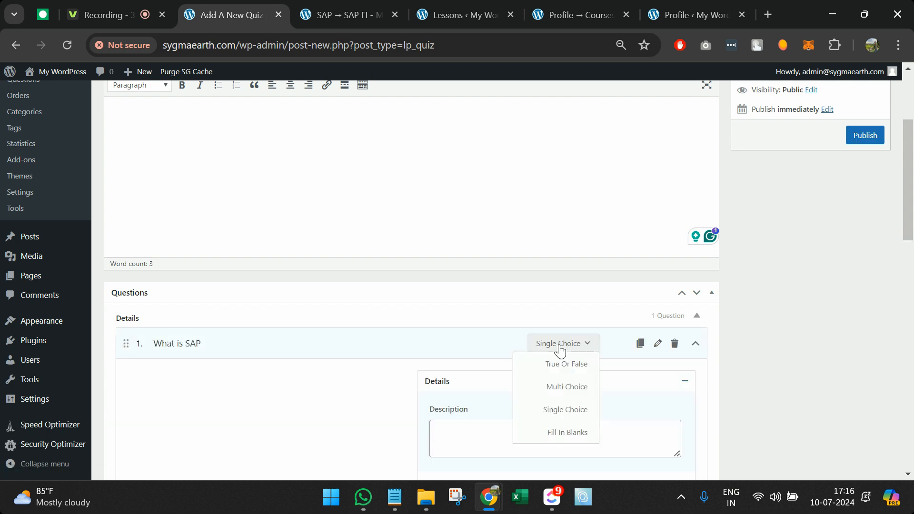
pyautogui.scroll(-3, 435, 395)
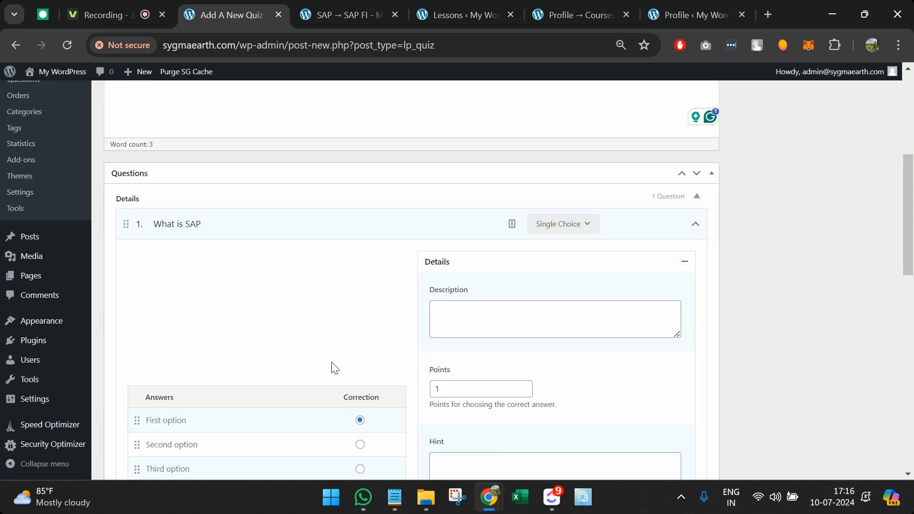
pyautogui.scroll(-2, 333, 366)
# Step: Set the answers to ERP, Movie and Game, keeping ERP as correct
pyautogui.click(238, 337)
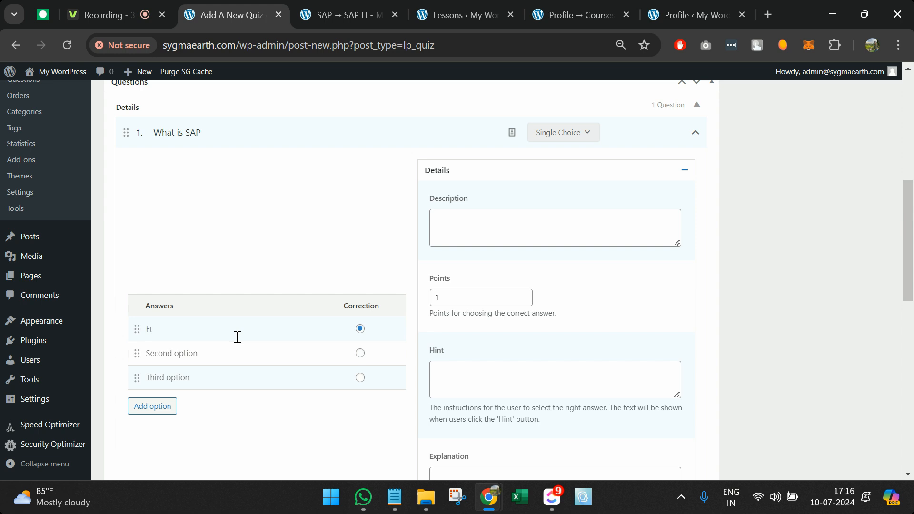
pyautogui.write('ERP')
pyautogui.tripleClick(241, 351)
pyautogui.write('Movie')
pyautogui.tripleClick(243, 373)
pyautogui.write('Game')
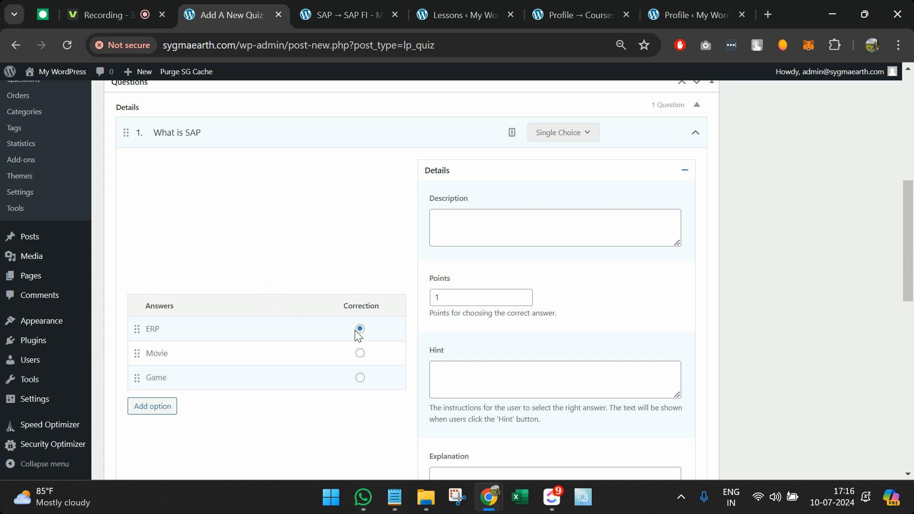
# Step: Publish the Test 01 quiz
pyautogui.scroll(-3, 356, 333)
pyautogui.scroll(5, 356, 333)
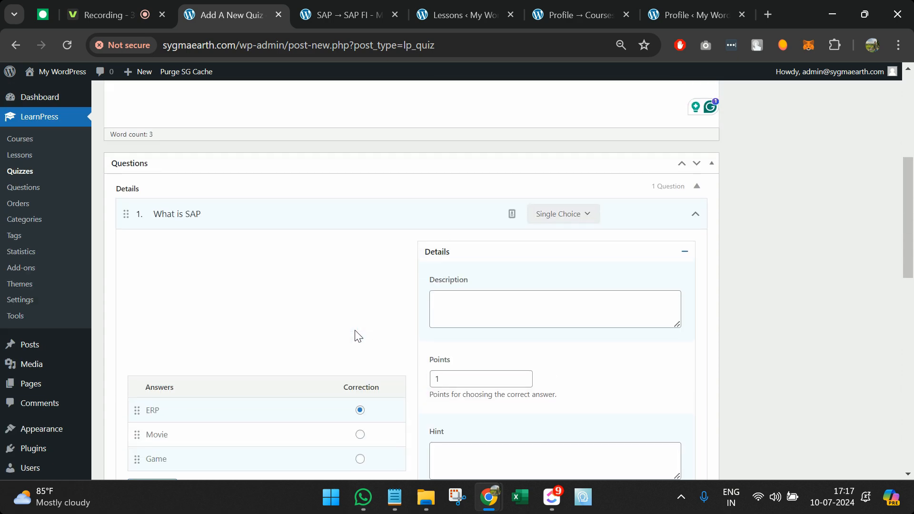
pyautogui.scroll(2, 358, 335)
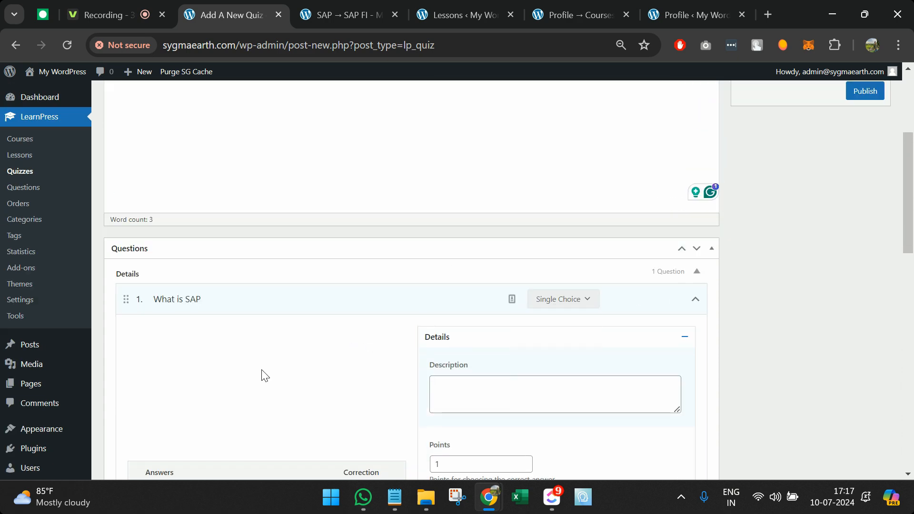
pyautogui.scroll(-9, 232, 347)
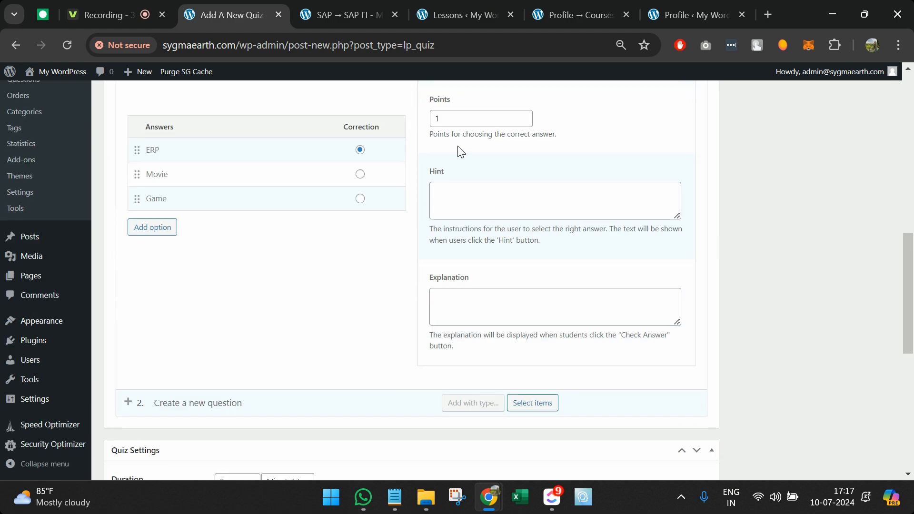
pyautogui.scroll(3, 458, 146)
pyautogui.scroll(8, 849, 167)
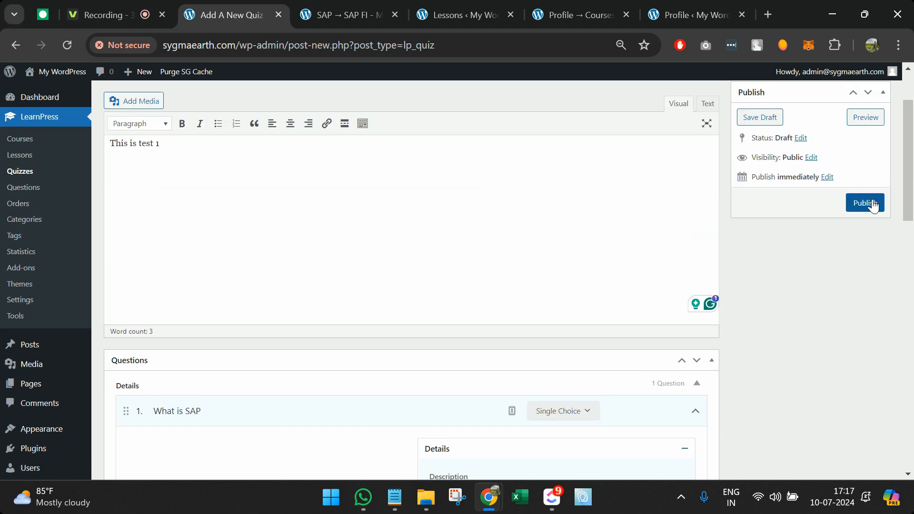
pyautogui.click(871, 204)
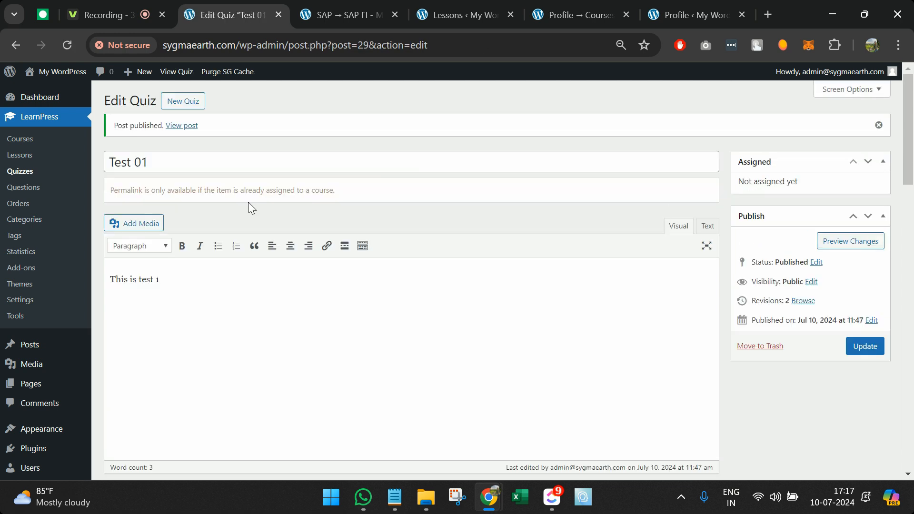
pyautogui.tripleClick(200, 189)
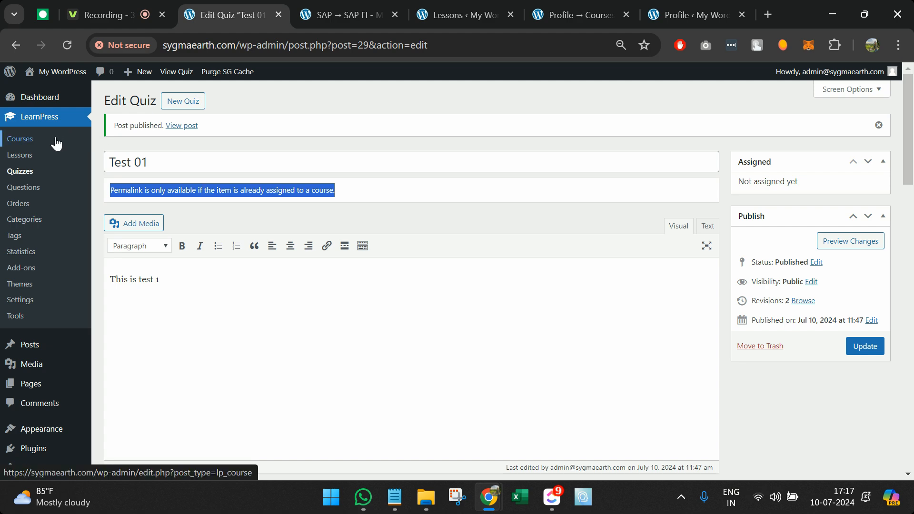
# Step: Open the SAP course for editing from the Courses list
pyautogui.click(11, 141)
pyautogui.scroll(-1, 172, 333)
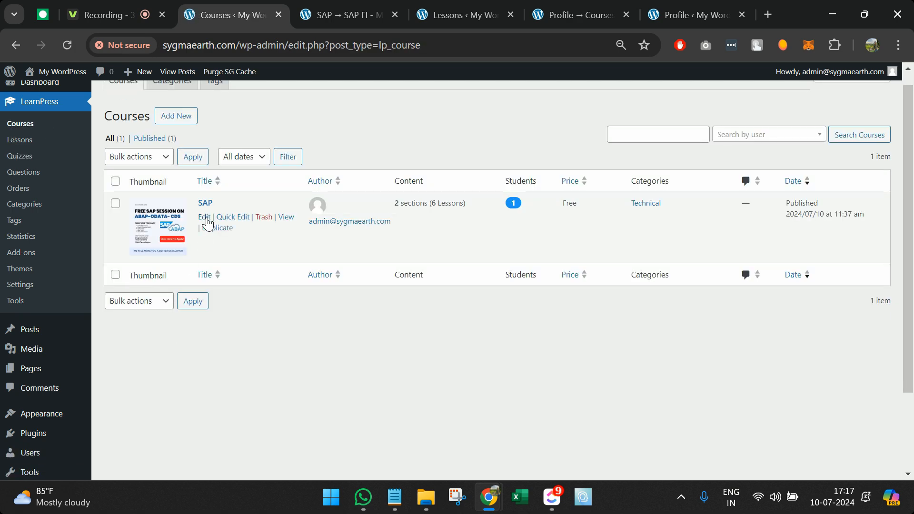
pyautogui.click(204, 223)
pyautogui.scroll(-9, 269, 336)
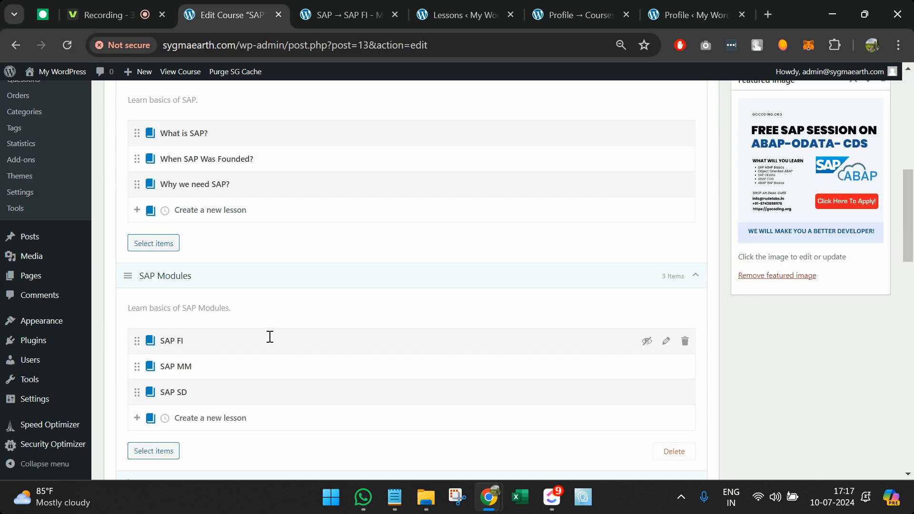
pyautogui.scroll(-6, 236, 291)
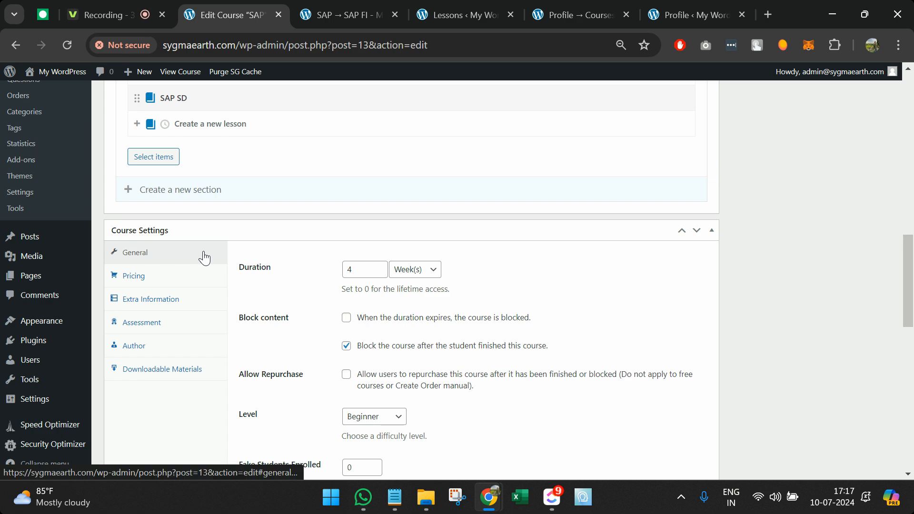
pyautogui.scroll(7, 205, 258)
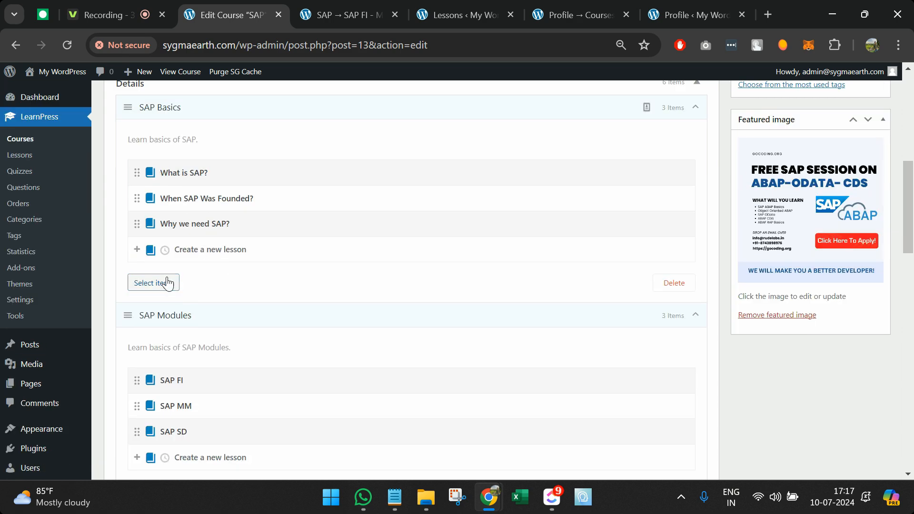
# Step: Add the Test 01 quiz to the SAP Basics section and update the course
pyautogui.click(167, 282)
pyautogui.click(250, 126)
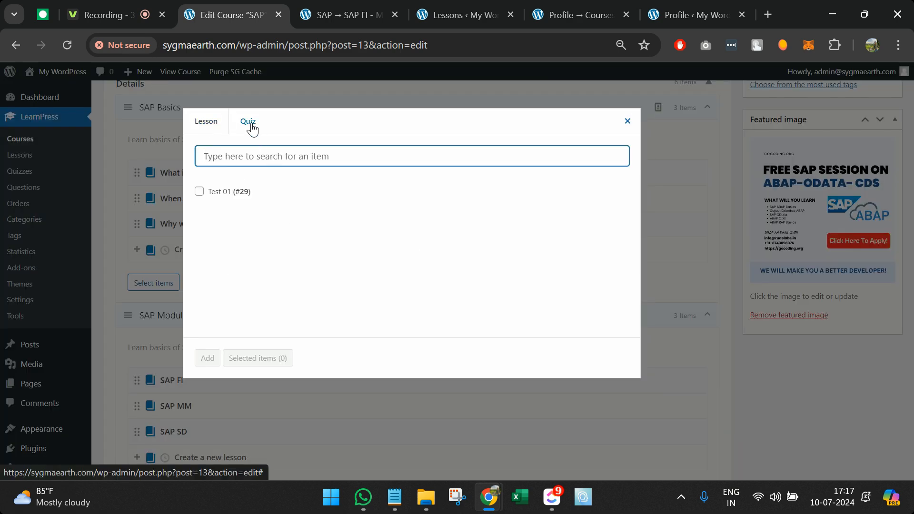
pyautogui.click(199, 192)
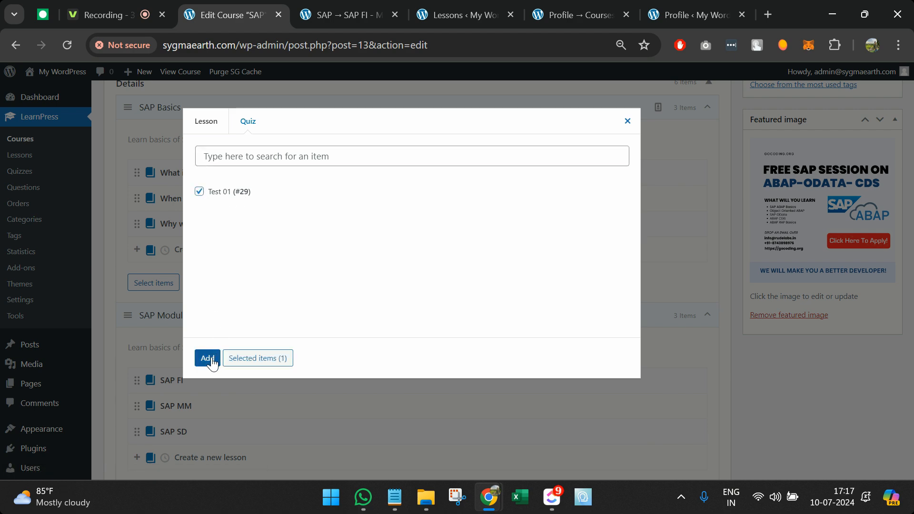
pyautogui.click(208, 358)
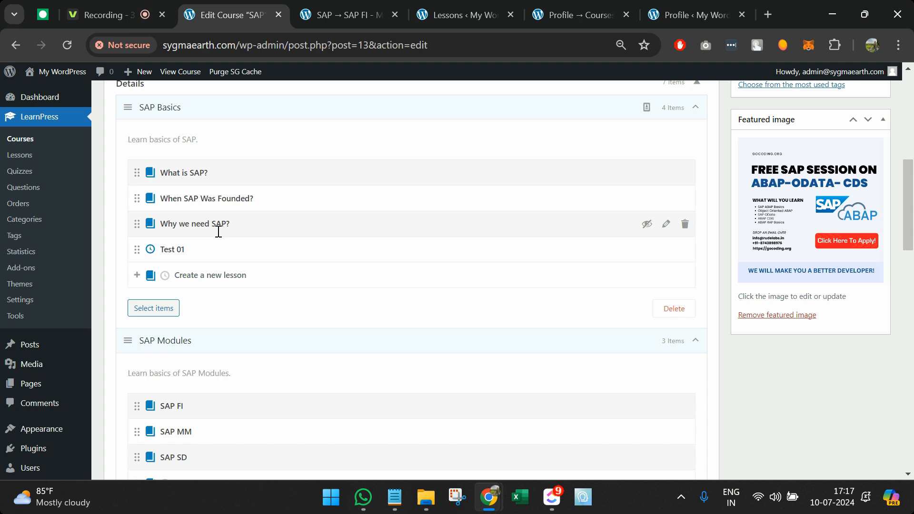
pyautogui.scroll(1, 218, 230)
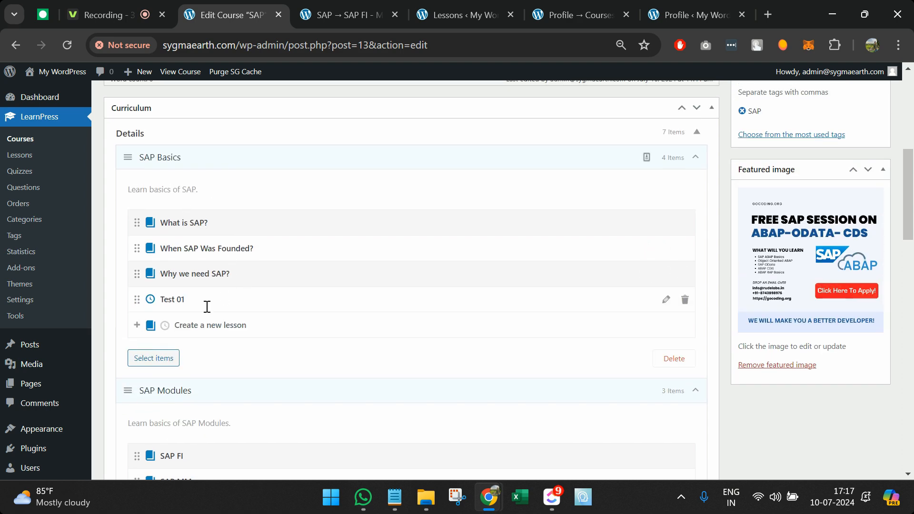
pyautogui.scroll(1, 457, 280)
pyautogui.scroll(7, 567, 256)
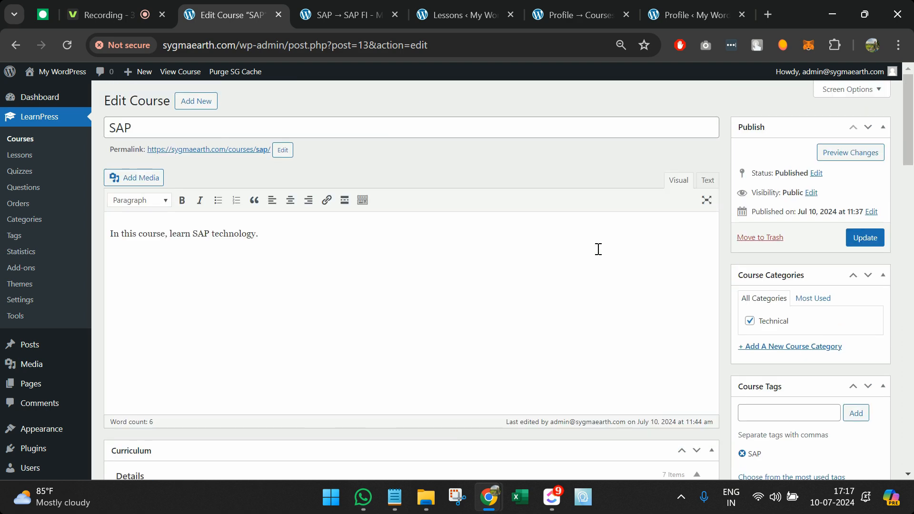
pyautogui.click(864, 242)
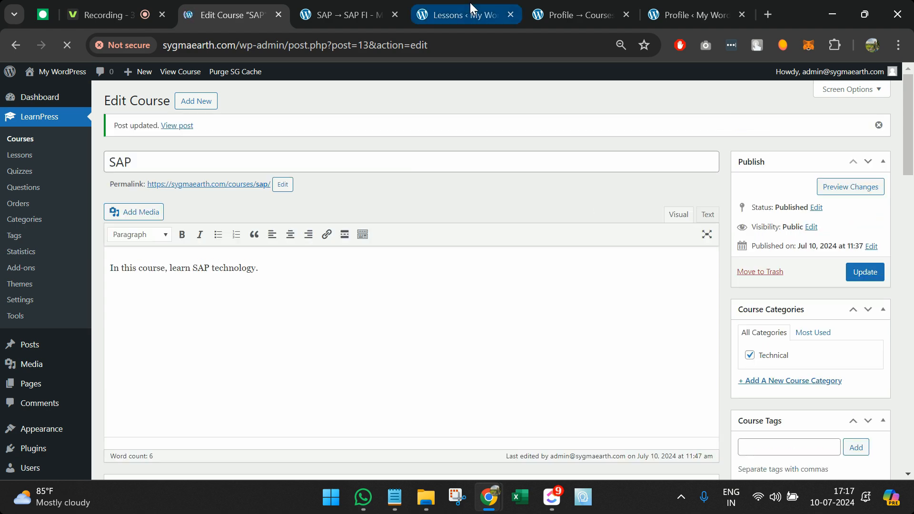
pyautogui.click(419, 7)
# Step: Take the Test 01 quiz, answering ERP, and submit it
pyautogui.click(384, 7)
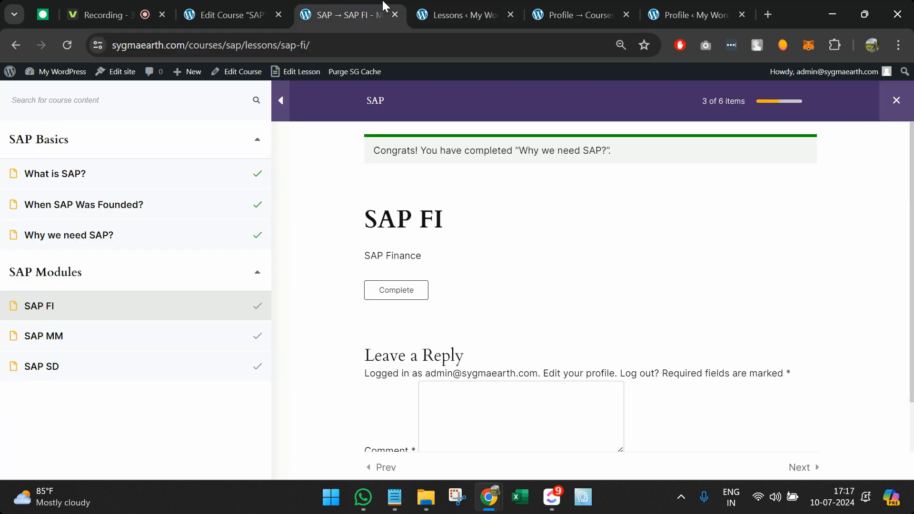
pyautogui.press('F5')
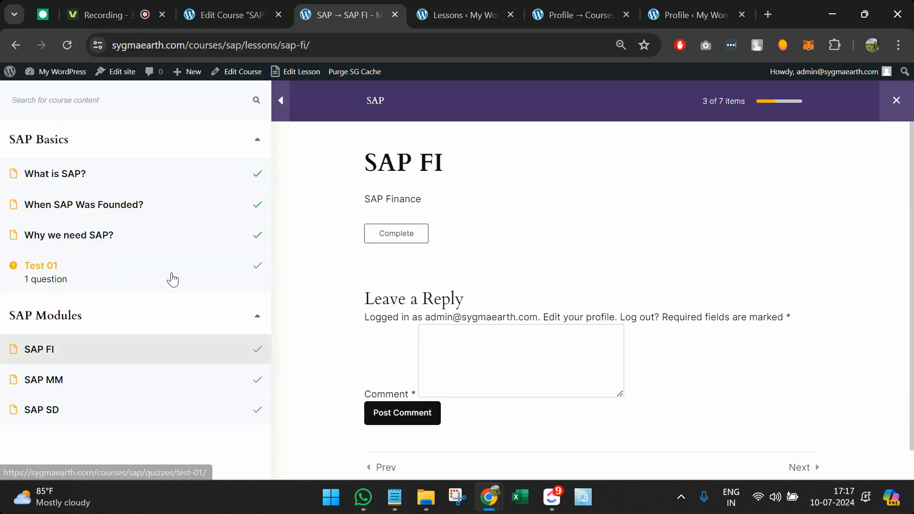
pyautogui.click(58, 278)
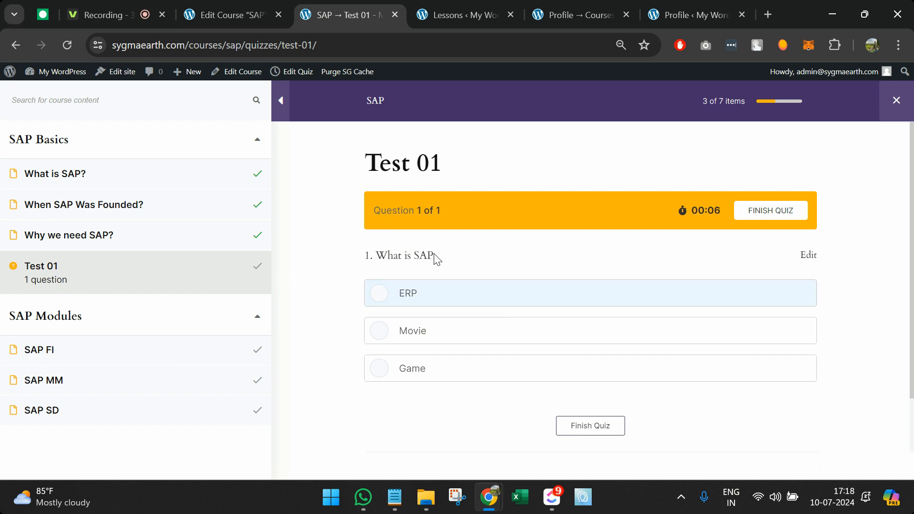
pyautogui.click(476, 299)
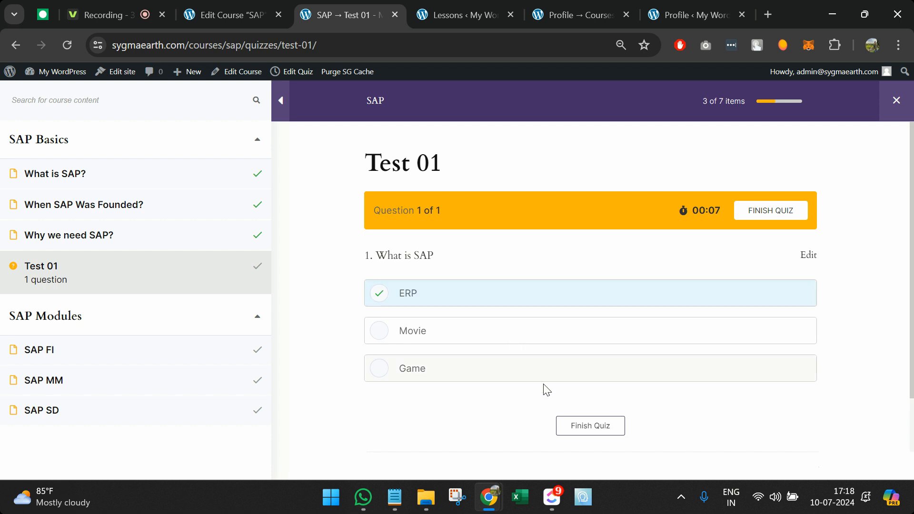
pyautogui.click(584, 425)
pyautogui.click(492, 294)
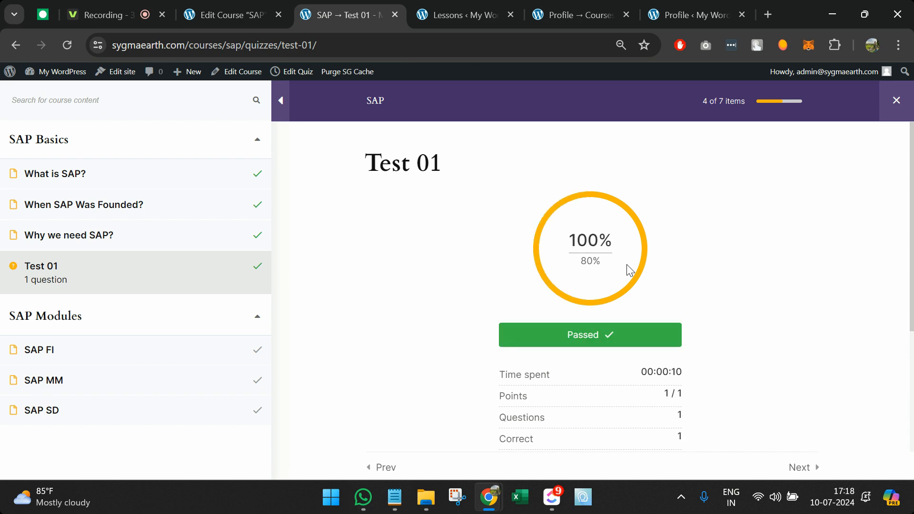
pyautogui.scroll(-4, 627, 269)
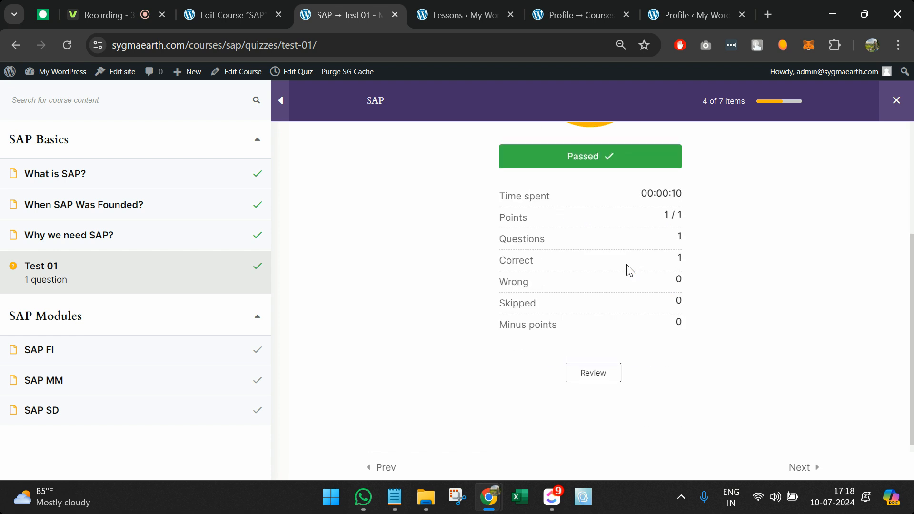
pyautogui.scroll(2, 555, 302)
pyautogui.click(222, 350)
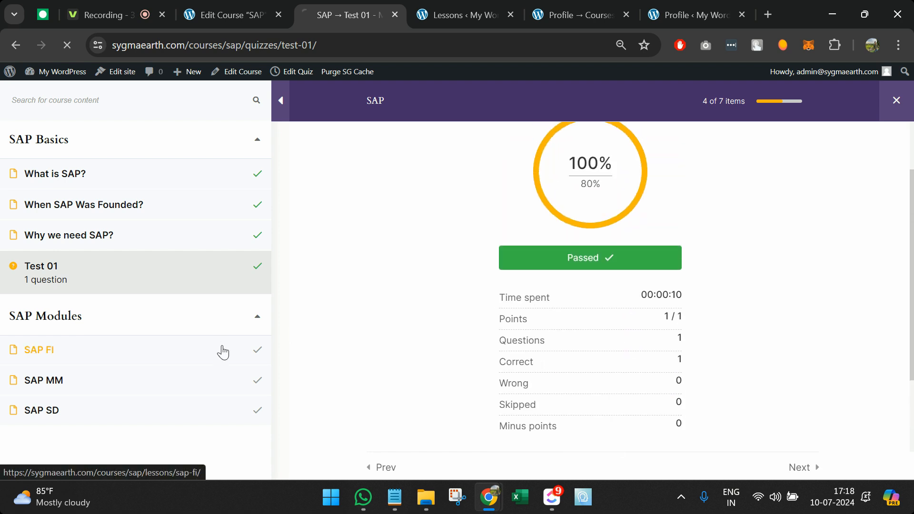
# Step: Mark the SAP FI, SAP MM and SAP SD lessons complete
pyautogui.click(398, 231)
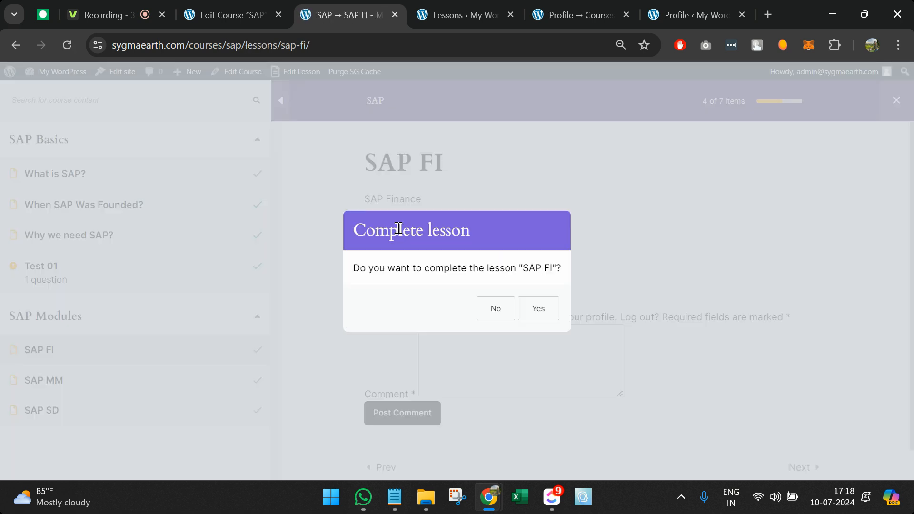
pyautogui.click(530, 314)
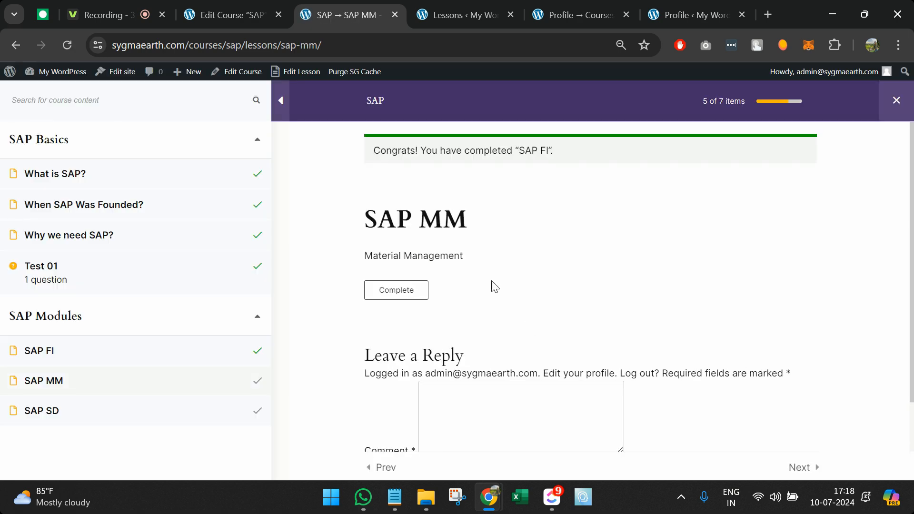
pyautogui.click(412, 296)
pyautogui.click(539, 309)
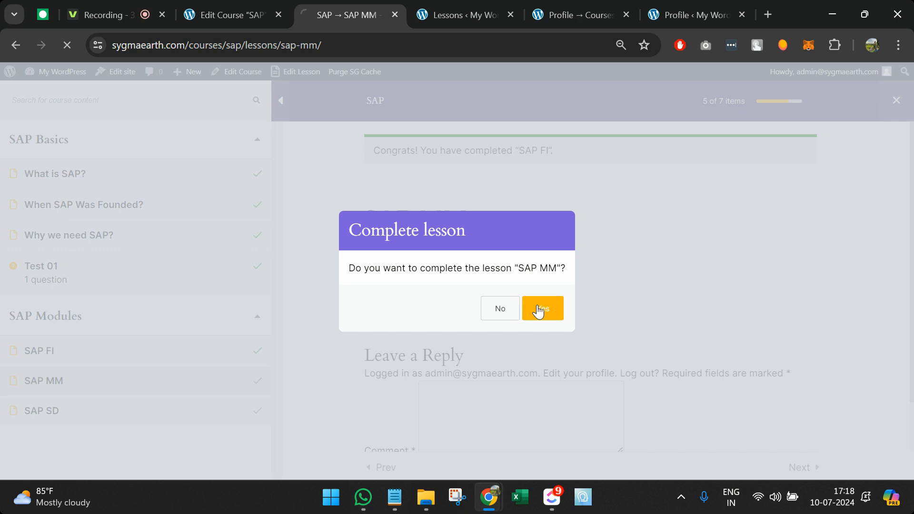
pyautogui.click(412, 291)
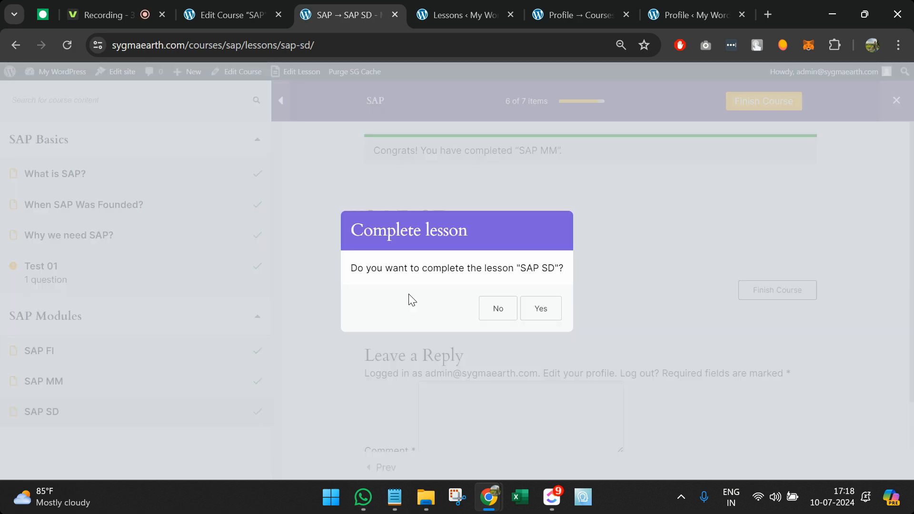
pyautogui.click(553, 317)
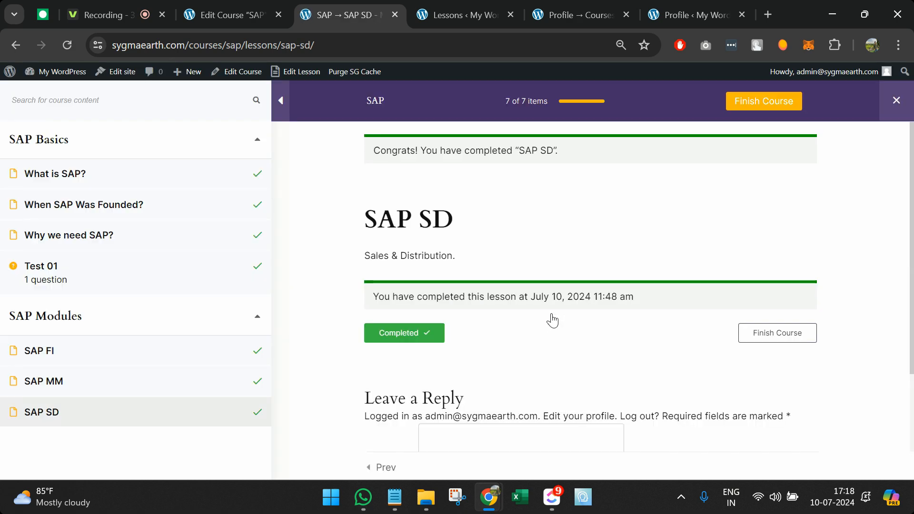
# Step: Finish the SAP course, reaching Passed status
pyautogui.click(762, 336)
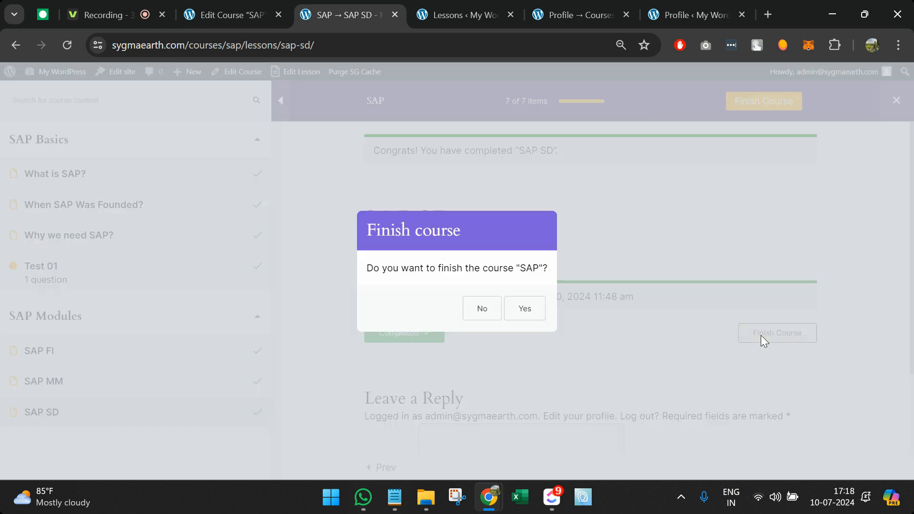
pyautogui.click(533, 307)
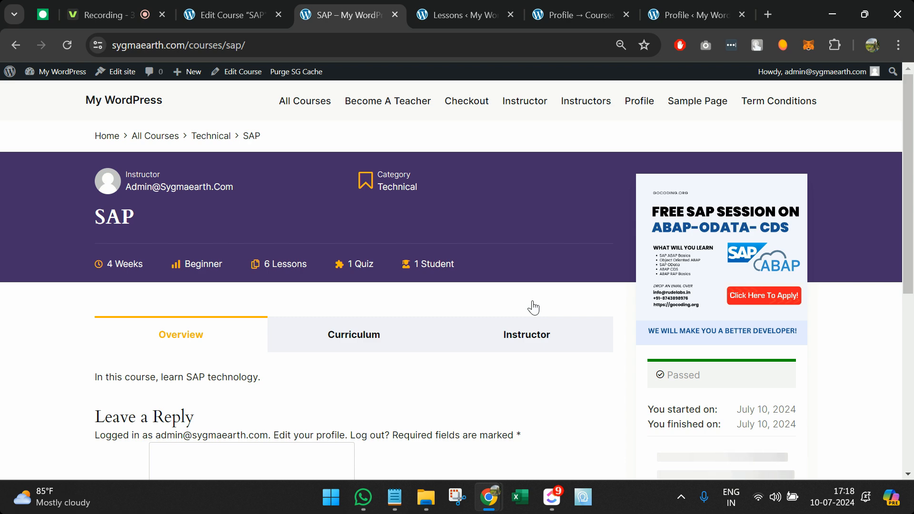
pyautogui.scroll(-3, 648, 337)
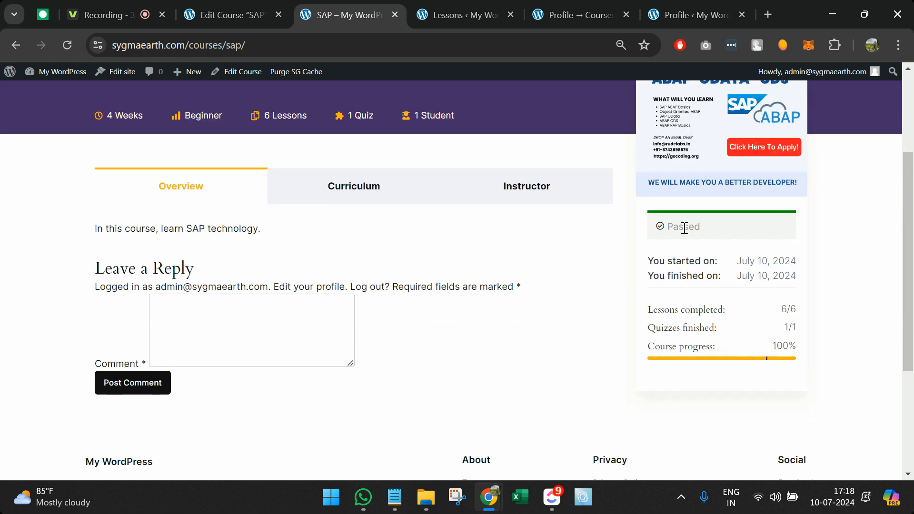
pyautogui.doubleClick(683, 228)
# Step: Enter a regular price of 10 USD in the course Pricing settings and update
pyautogui.click(223, 14)
pyautogui.scroll(-7, 288, 227)
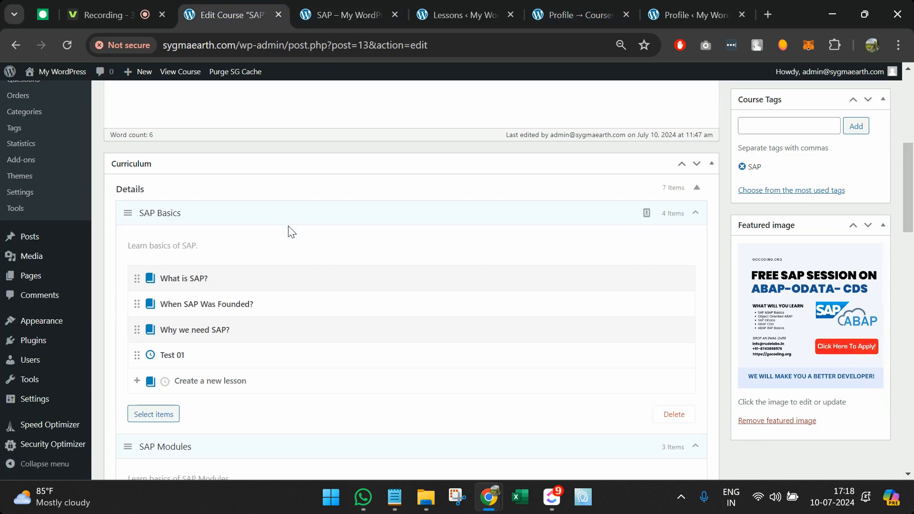
pyautogui.scroll(-9, 288, 231)
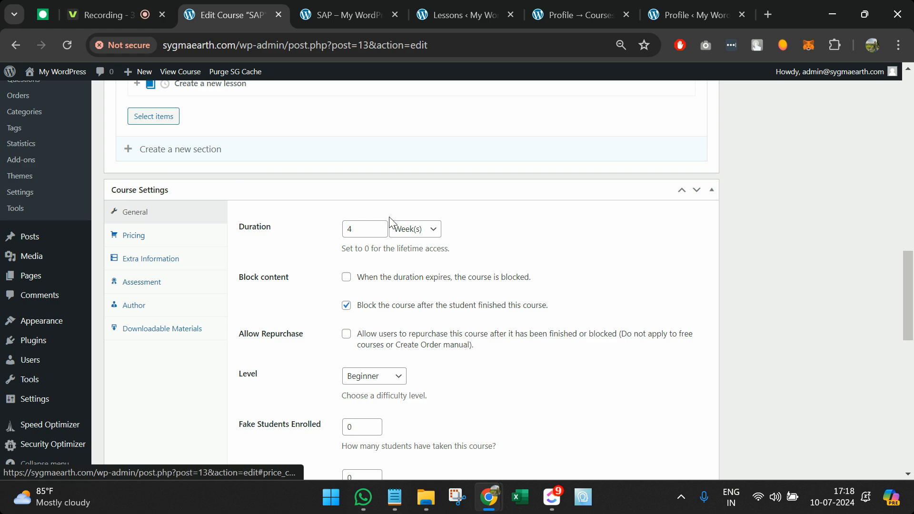
pyautogui.click(173, 241)
pyautogui.click(364, 229)
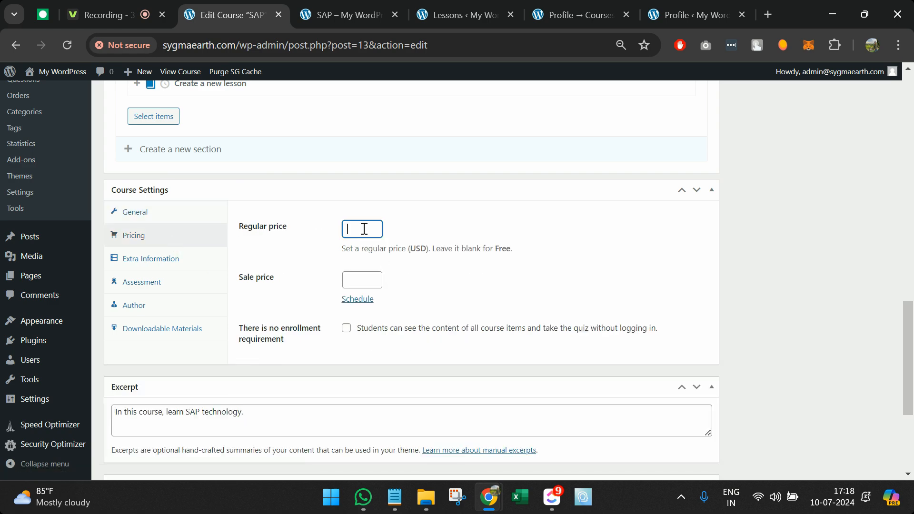
pyautogui.press('Return')
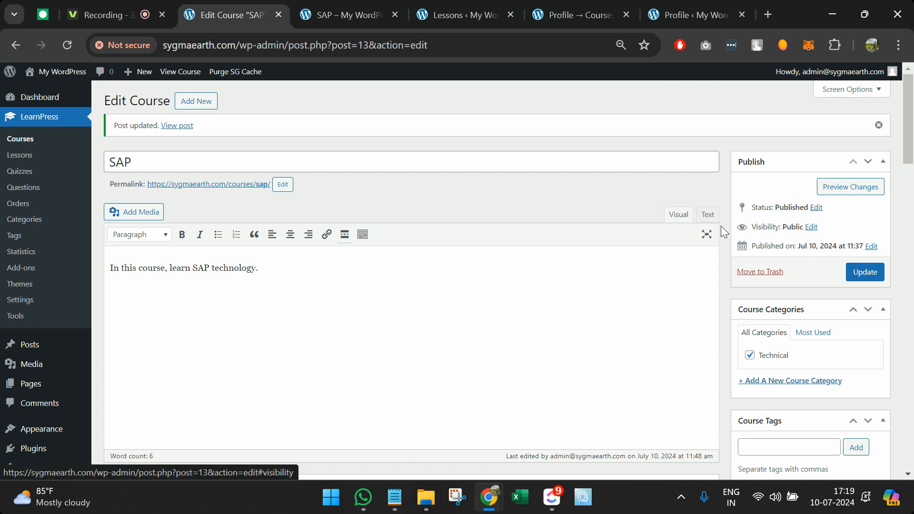
# Step: Check the saved 10 USD price and open the public course page in a new tab
pyautogui.scroll(-5, 720, 226)
pyautogui.scroll(-9, 720, 226)
pyautogui.scroll(5, 720, 225)
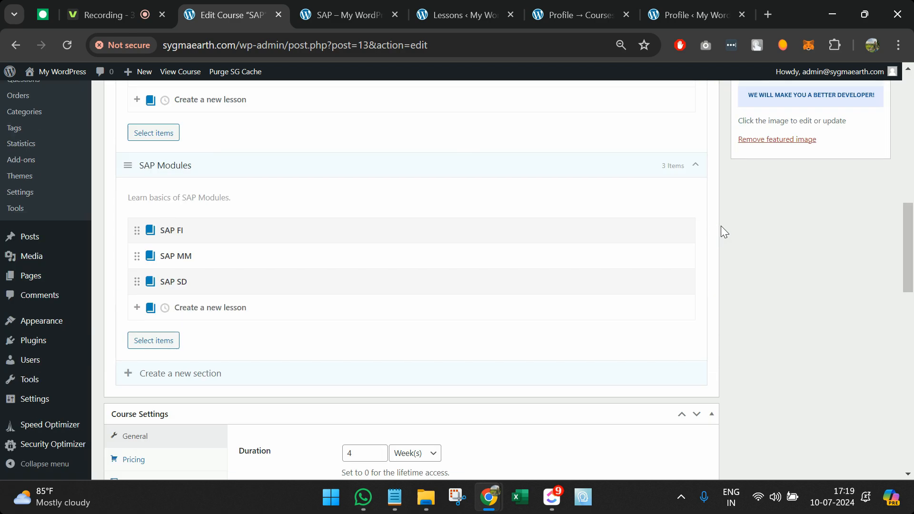
pyautogui.scroll(-8, 720, 226)
pyautogui.scroll(4, 720, 226)
pyautogui.click(139, 218)
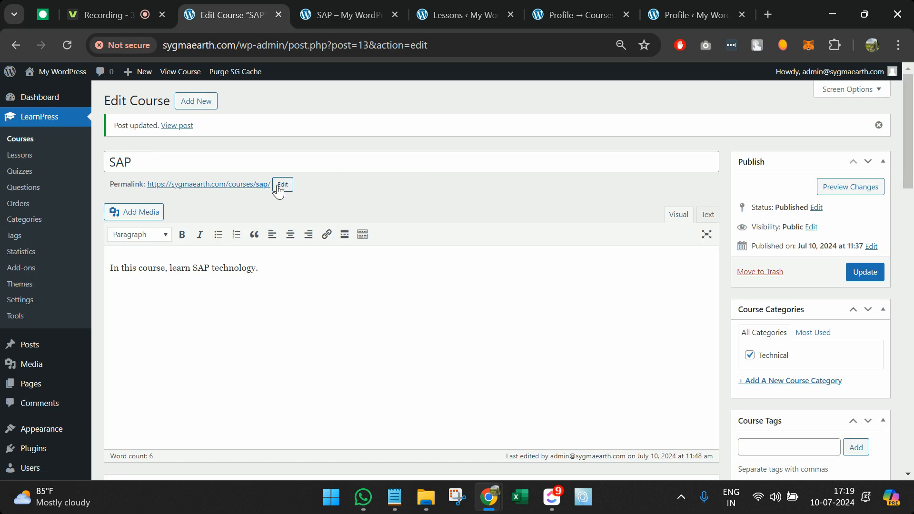
pyautogui.middleClick(259, 185)
pyautogui.click(298, 20)
pyautogui.click(317, 44)
pyautogui.hotkey('ctrl', 'c')
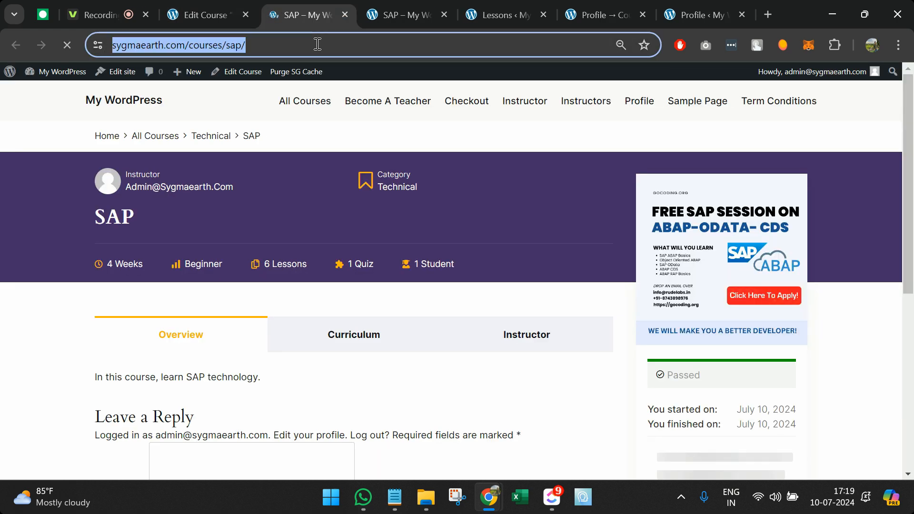
pyautogui.press('BackSpace')
pyautogui.hotkey('ctrl', 'shift', 'n')
pyautogui.hotkey('ctrl', 'v')
pyautogui.press('Return')
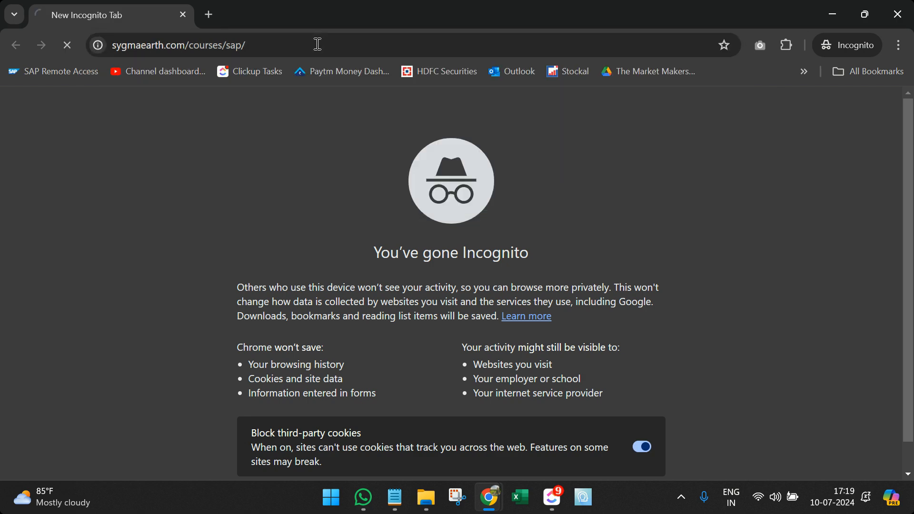
pyautogui.scroll(-2, 367, 186)
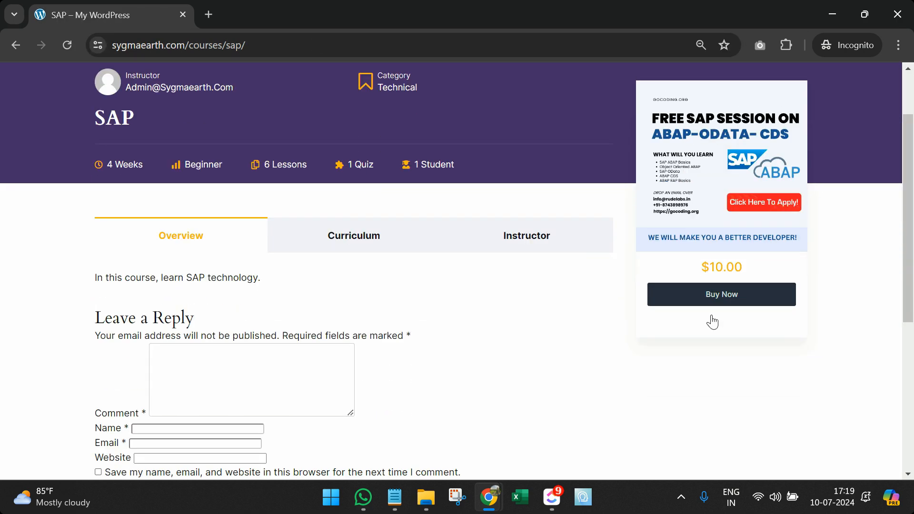
pyautogui.doubleClick(714, 269)
pyautogui.click(714, 270)
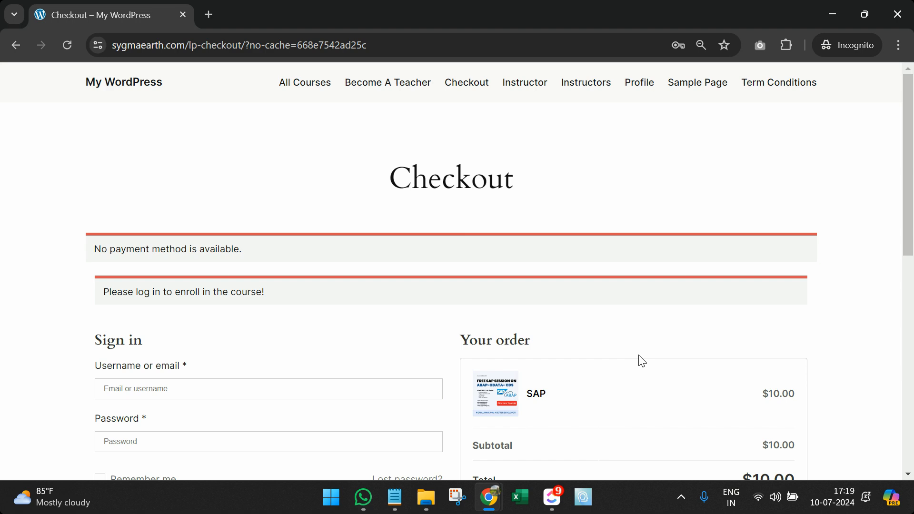
pyautogui.scroll(-4, 641, 361)
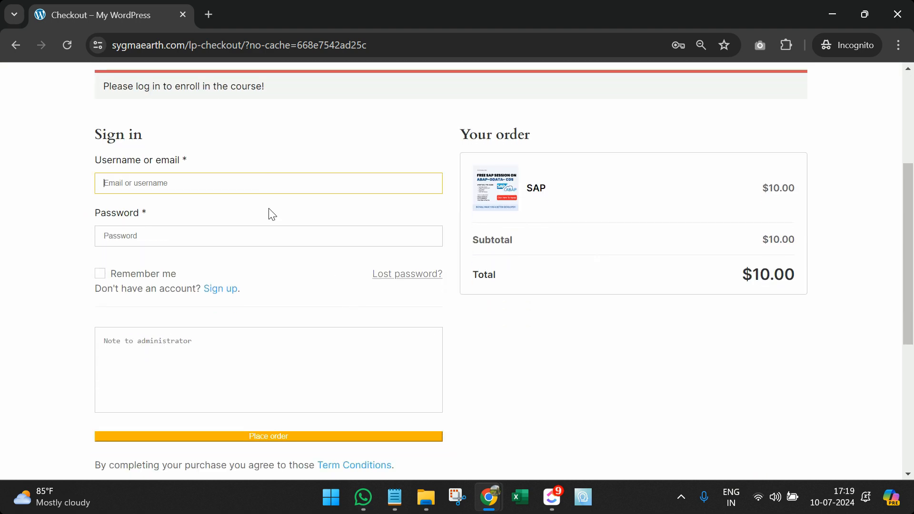
pyautogui.scroll(-5, 269, 238)
pyautogui.scroll(4, 265, 267)
pyautogui.scroll(3, 416, 281)
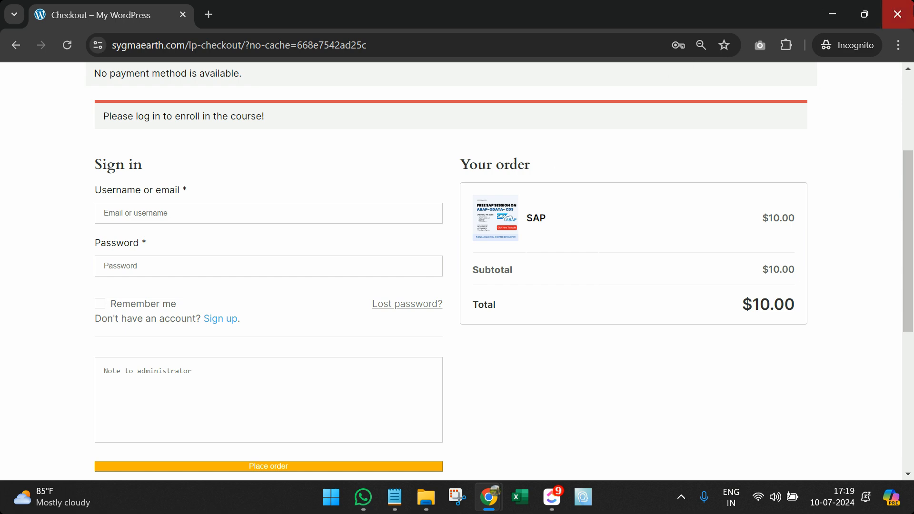
pyautogui.click(897, 14)
pyautogui.click(231, 6)
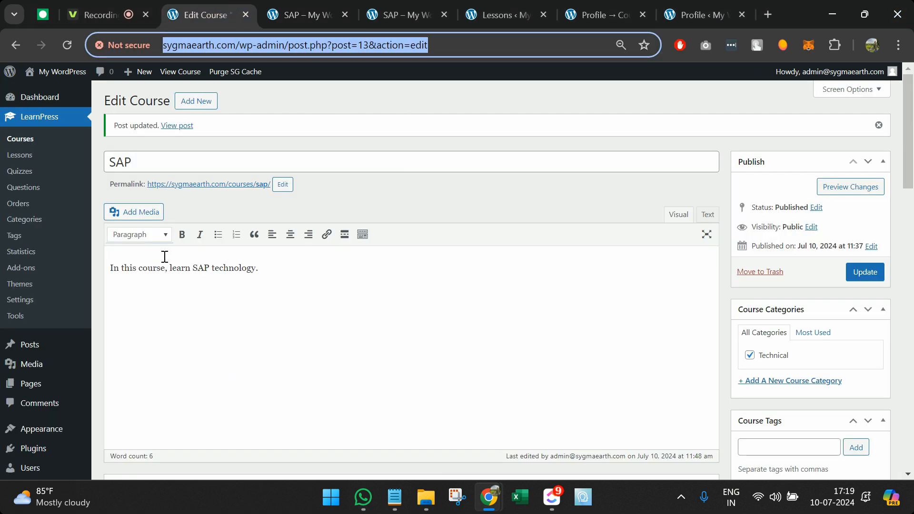
pyautogui.click(43, 299)
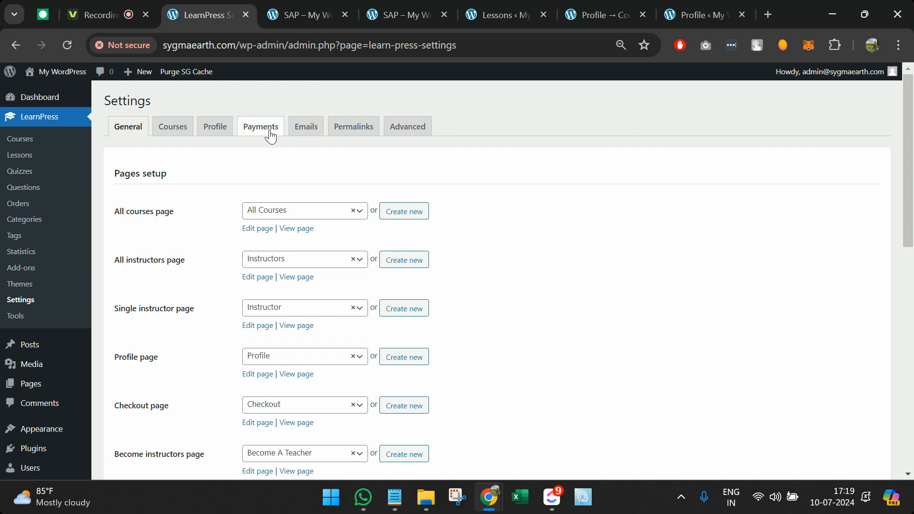
# Step: Open the LearnPress Payments tab and review the PayPal and Offline Payment methods
pyautogui.click(261, 128)
pyautogui.scroll(-1, 295, 261)
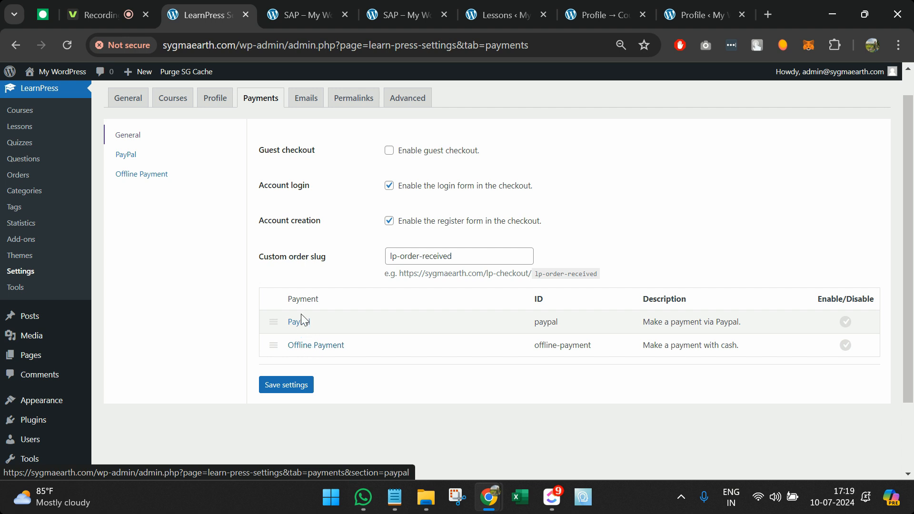
pyautogui.scroll(1, 366, 253)
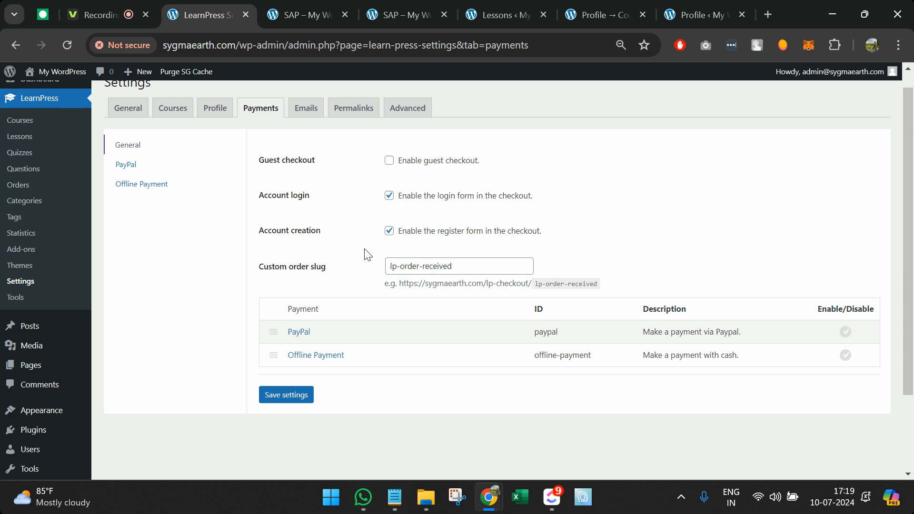
pyautogui.scroll(1, 269, 171)
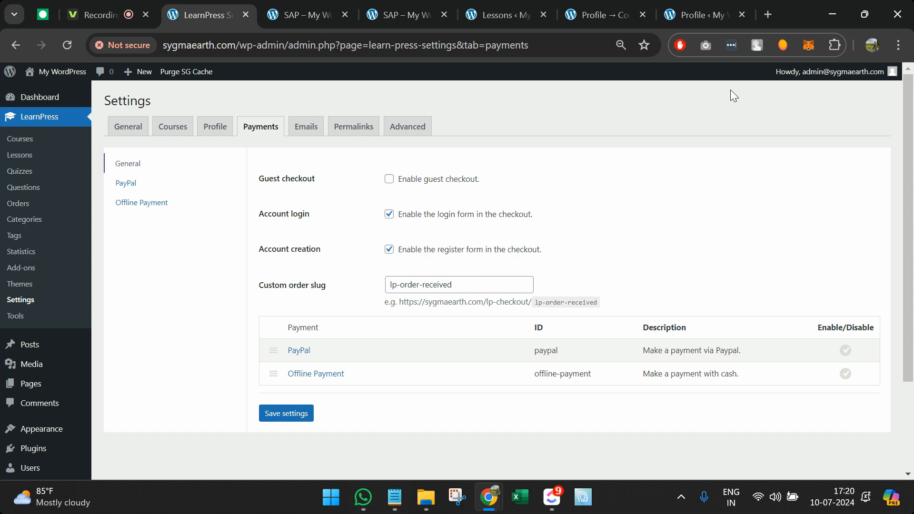
# Step: Search 'learnpress payment gateway' and check the WooCommerce add-on's $49 price
pyautogui.click(767, 14)
pyautogui.write('learnpre')
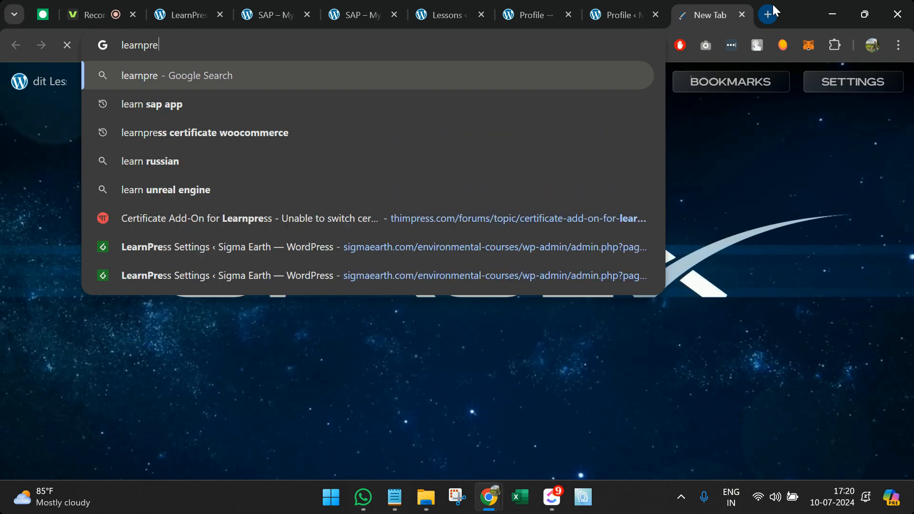
pyautogui.write('ss pay')
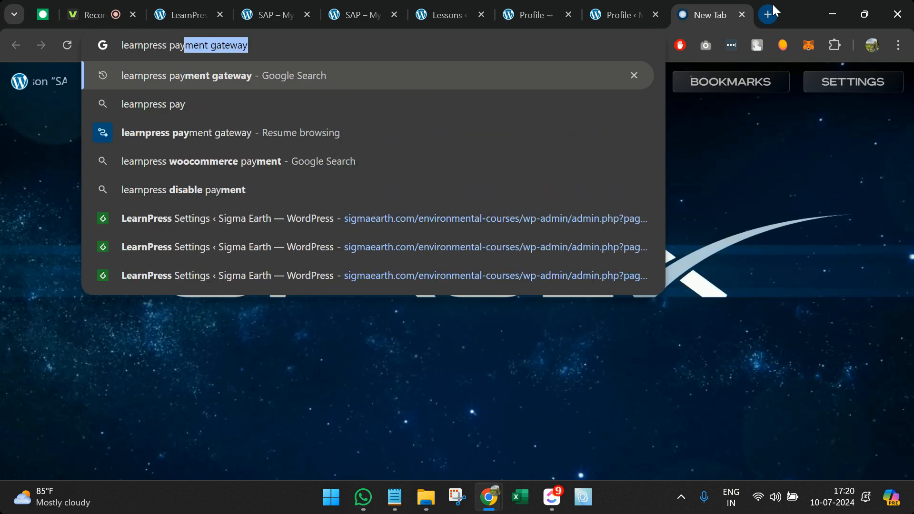
pyautogui.press('Return')
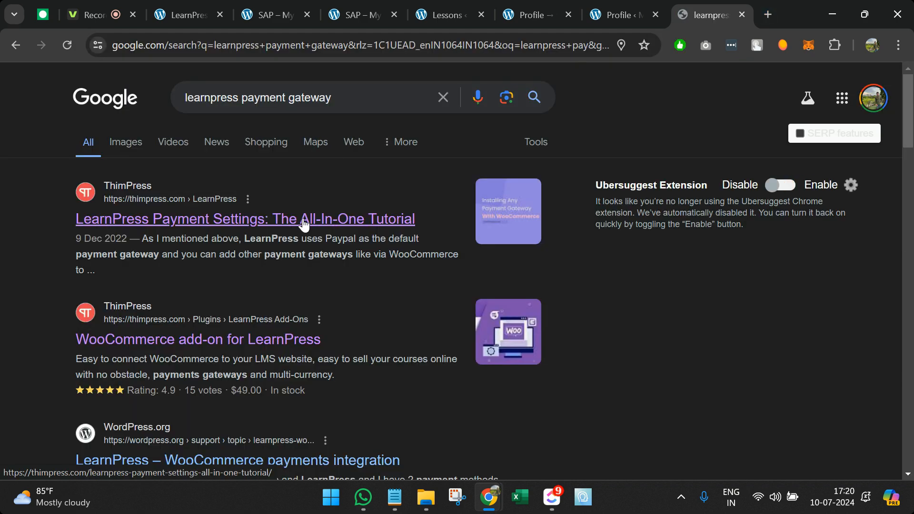
pyautogui.click(271, 350)
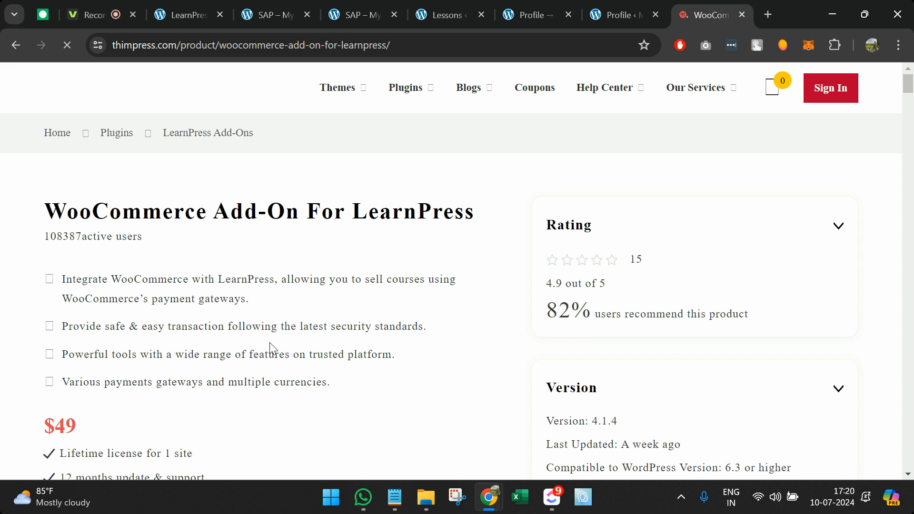
pyautogui.scroll(-3, 312, 371)
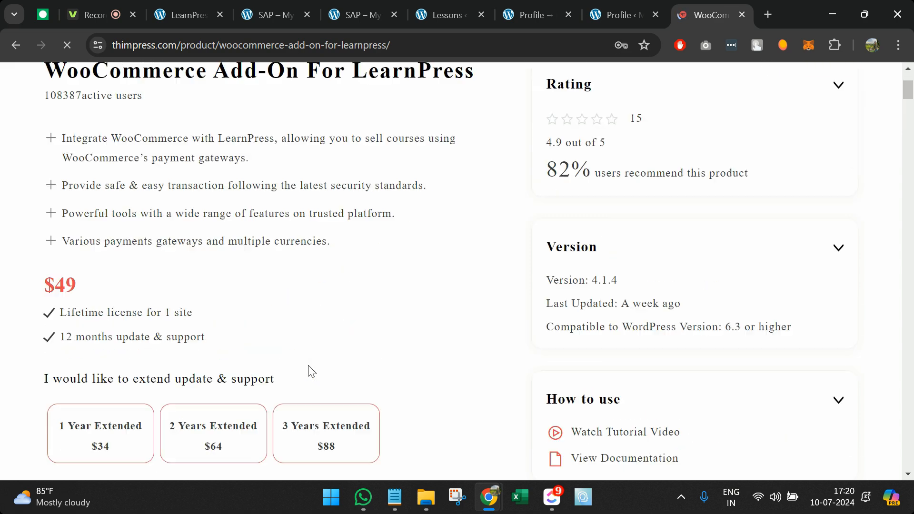
pyautogui.tripleClick(73, 285)
pyautogui.scroll(2, 106, 90)
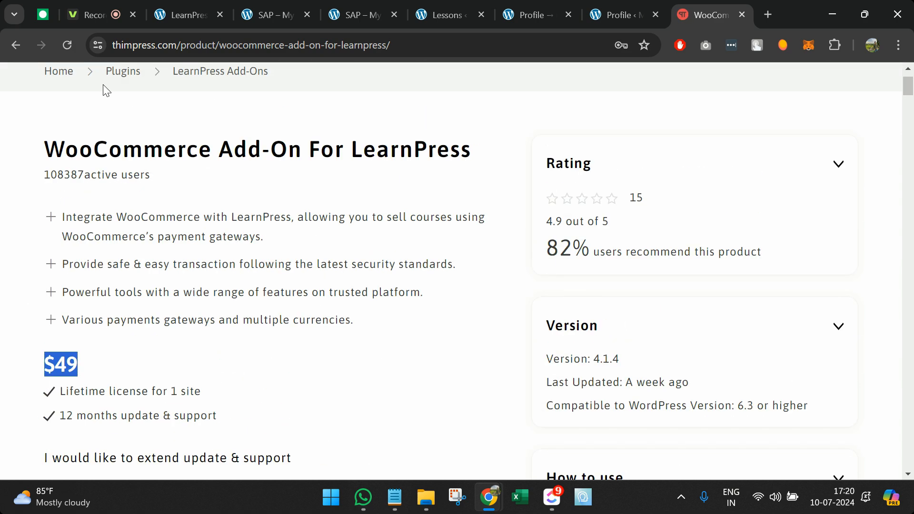
pyautogui.click(9, 44)
# Step: Search 'learnpress certificate woocommerce', note the Certificates Add-on's $39 price, and return to WordPress
pyautogui.moveTo(240, 97); pyautogui.dragTo(446, 122)
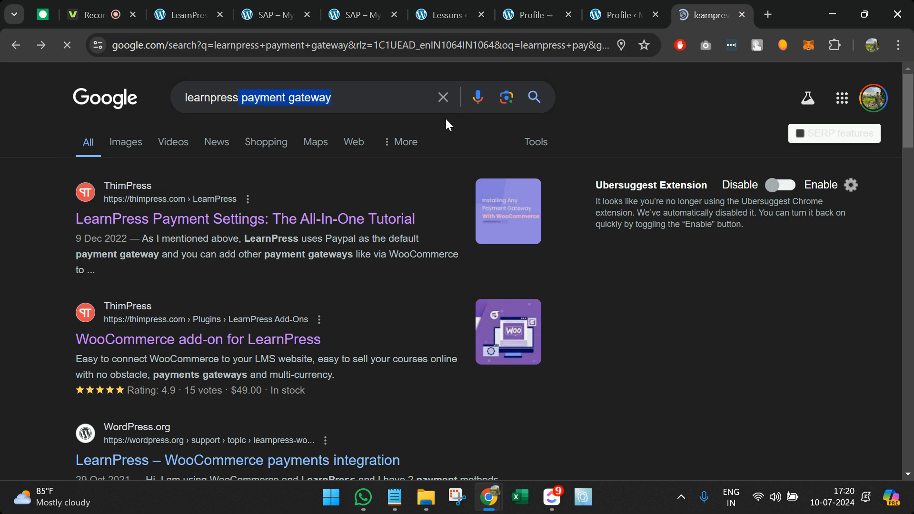
pyautogui.write('c')
pyautogui.click(446, 126)
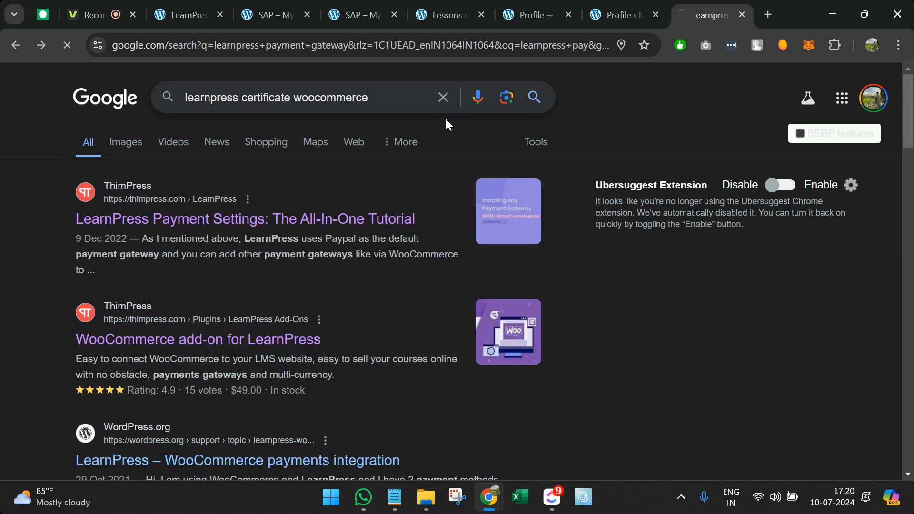
pyautogui.scroll(-12, 221, 317)
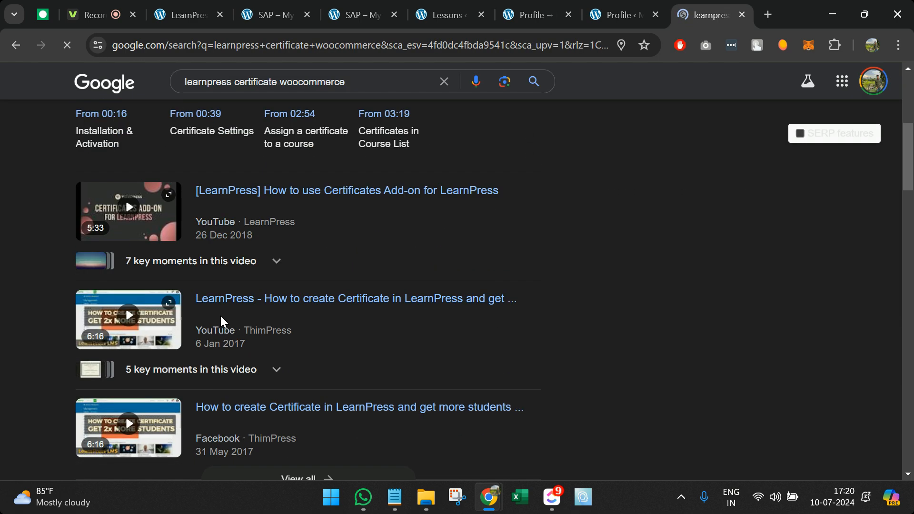
pyautogui.click(169, 285)
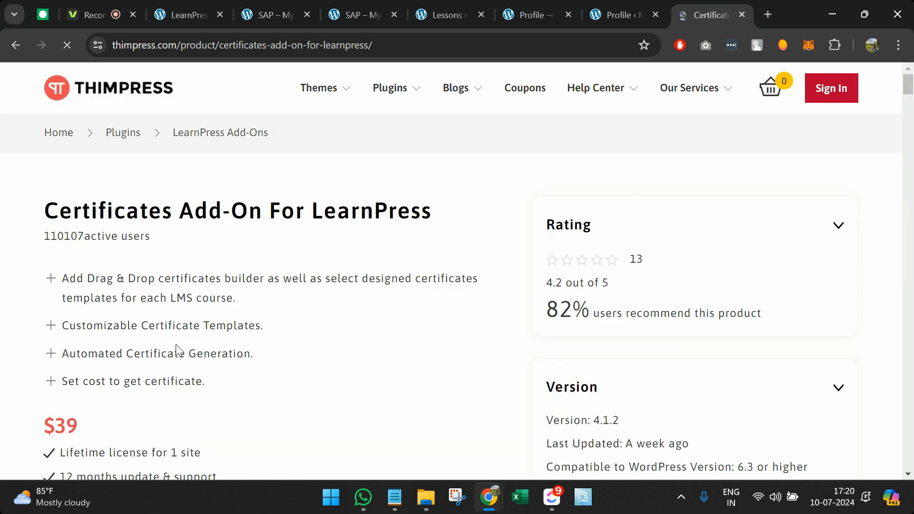
pyautogui.scroll(-2, 176, 344)
pyautogui.doubleClick(73, 301)
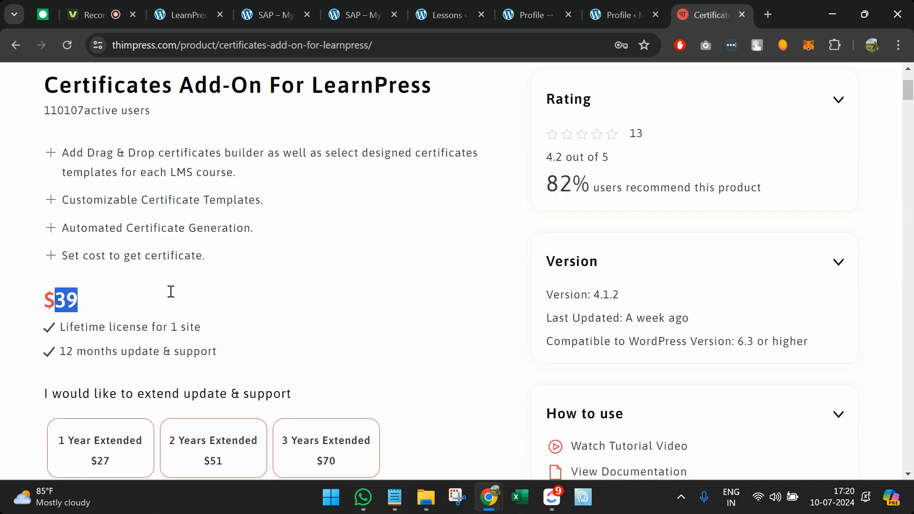
pyautogui.scroll(3, 283, 306)
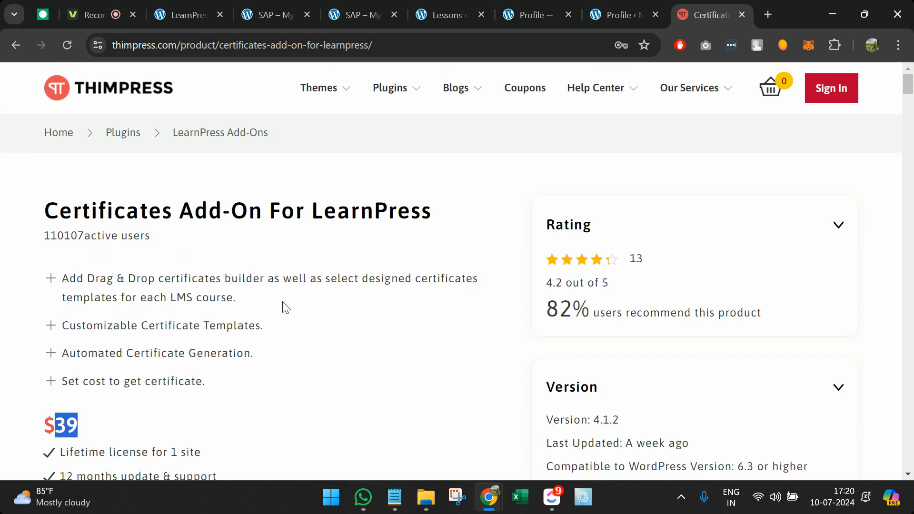
pyautogui.click(446, 5)
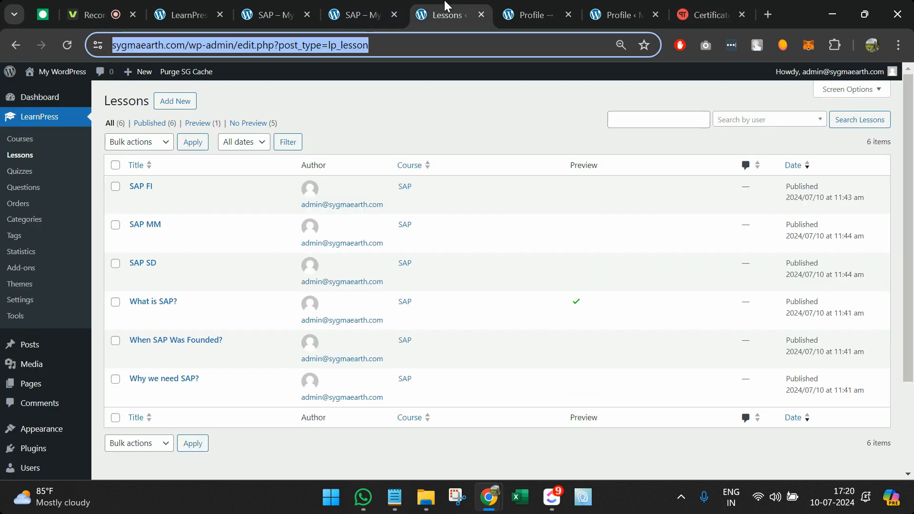
# Step: View the empty All Courses page from the SAP course tab, then return to Payments settings
pyautogui.click(370, 5)
pyautogui.scroll(3, 388, 193)
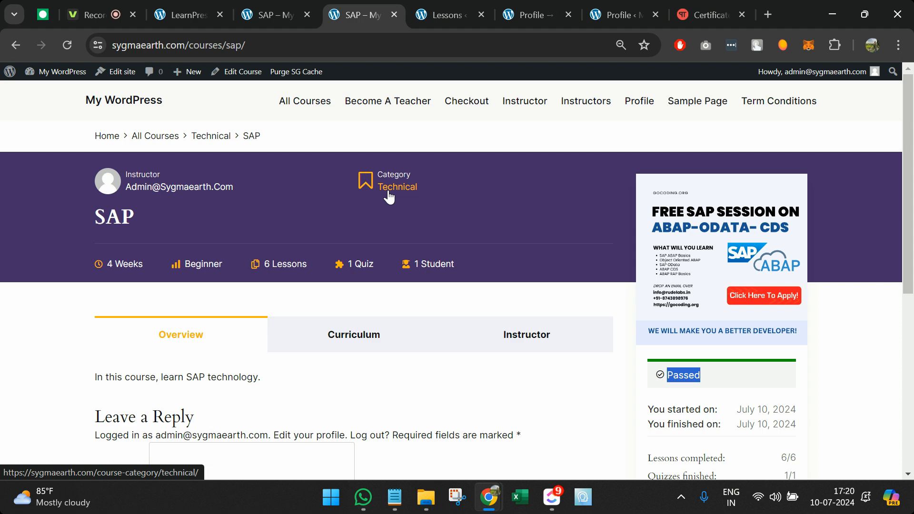
pyautogui.click(314, 114)
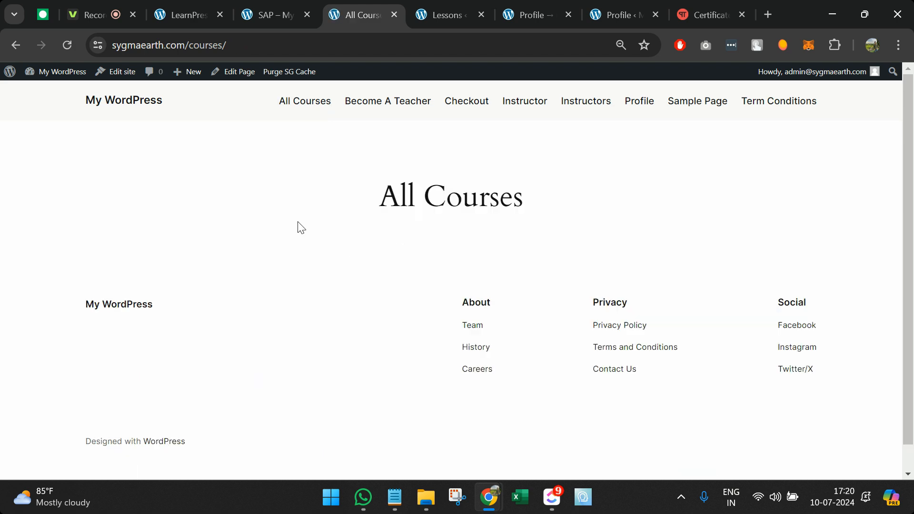
pyautogui.click(206, 9)
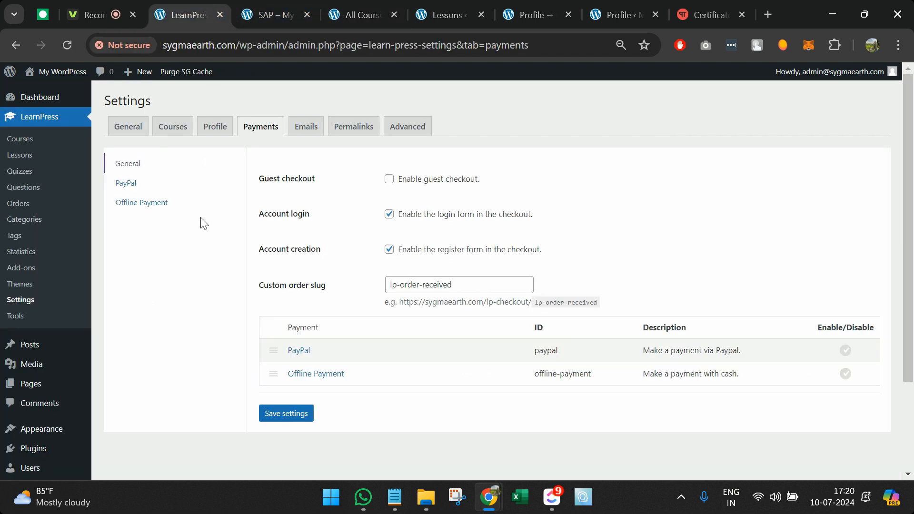
# Step: Check which page LearnPress General settings assigns as All courses page, then review Course settings
pyautogui.click(127, 130)
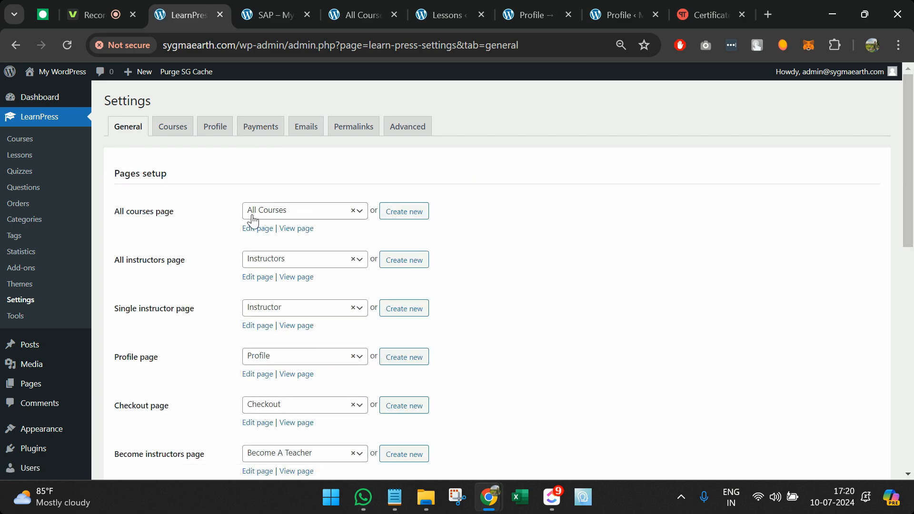
pyautogui.scroll(-1, 210, 215)
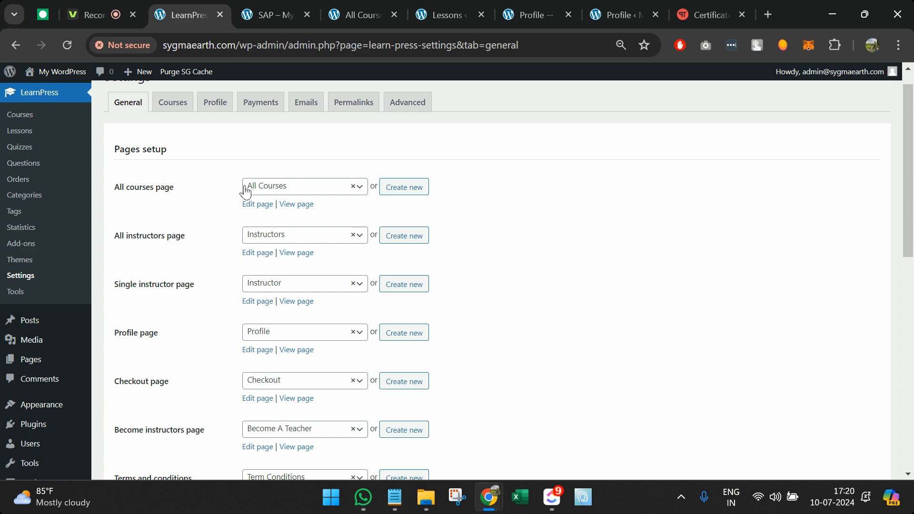
pyautogui.scroll(-2, 245, 190)
pyautogui.scroll(3, 290, 190)
pyautogui.click(296, 217)
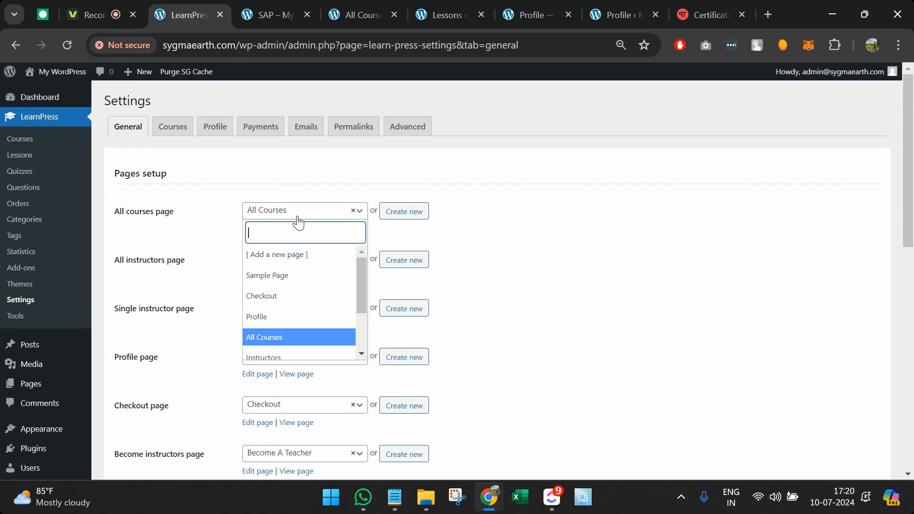
pyautogui.scroll(-1, 302, 296)
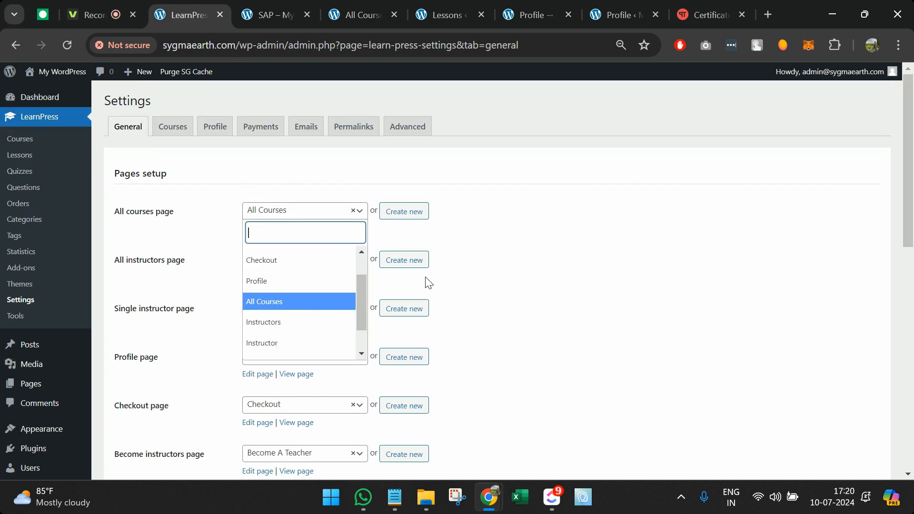
pyautogui.rightClick(516, 293)
pyautogui.click(212, 159)
pyautogui.click(175, 129)
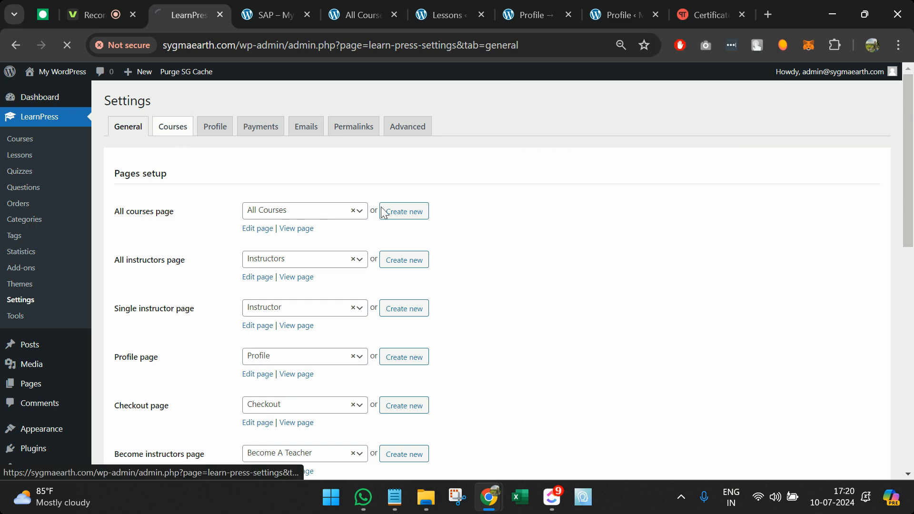
pyautogui.scroll(-8, 383, 212)
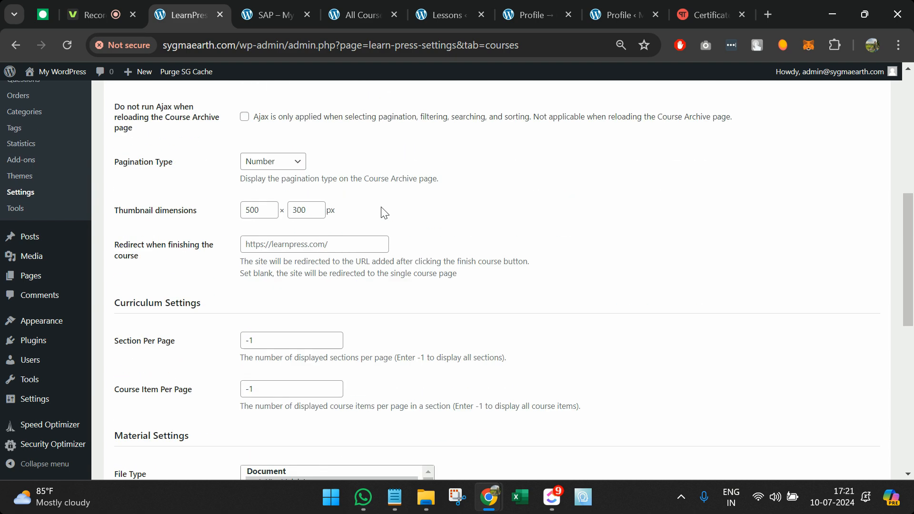
pyautogui.scroll(8, 384, 212)
# Step: Load the All Courses page address in a private window to see it logged out
pyautogui.click(362, 15)
pyautogui.click(363, 45)
pyautogui.press('BackSpace')
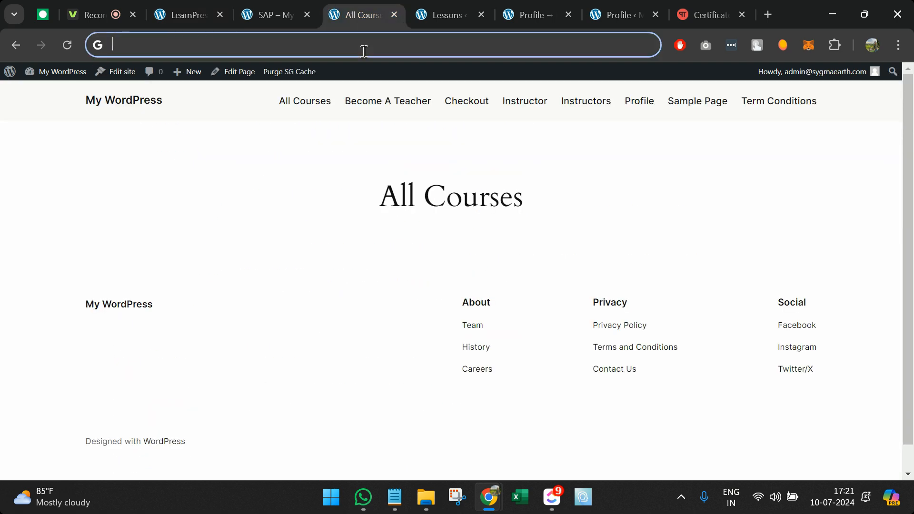
pyautogui.hotkey('ctrl', 'shift', 'n')
pyautogui.write('sygmaearth.com/courses/')
pyautogui.press('Return')
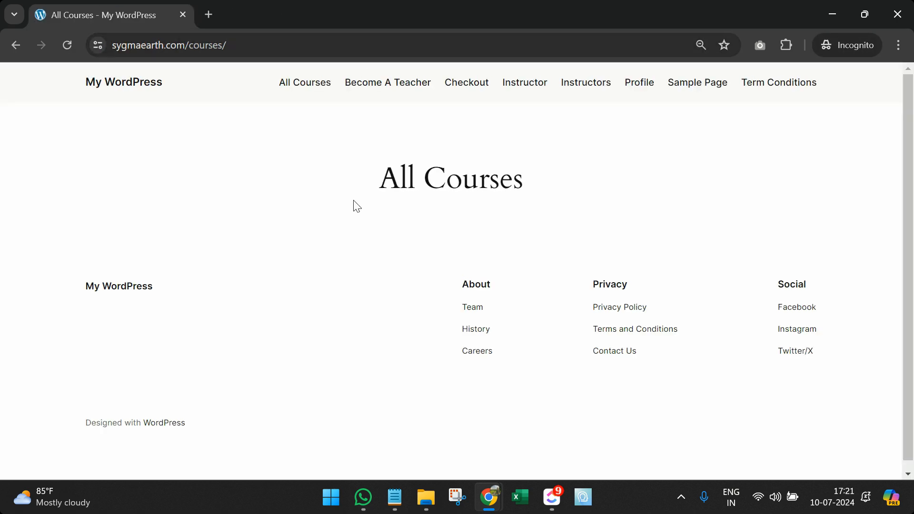
pyautogui.hotkey('ctrl', 'w')
# Step: Open the Pages > All Pages list in a new tab from LearnPress settings
pyautogui.click(200, 12)
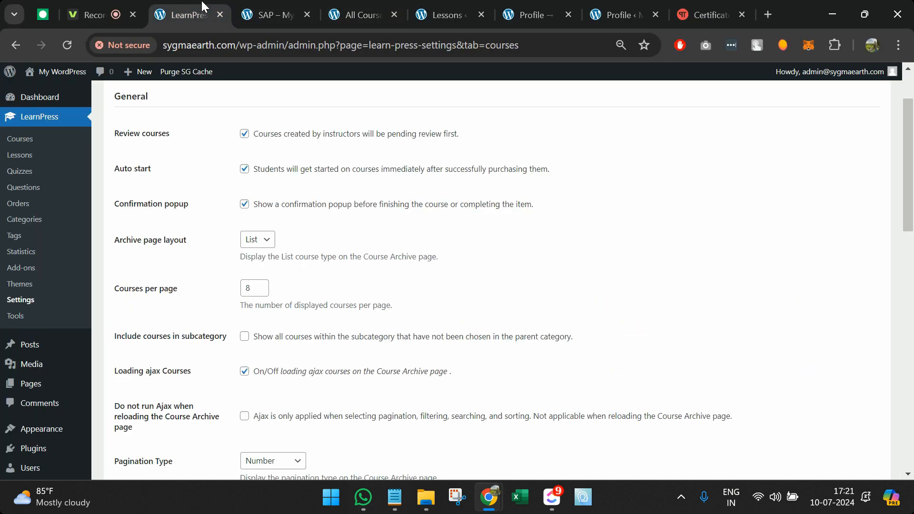
pyautogui.scroll(2, 232, 190)
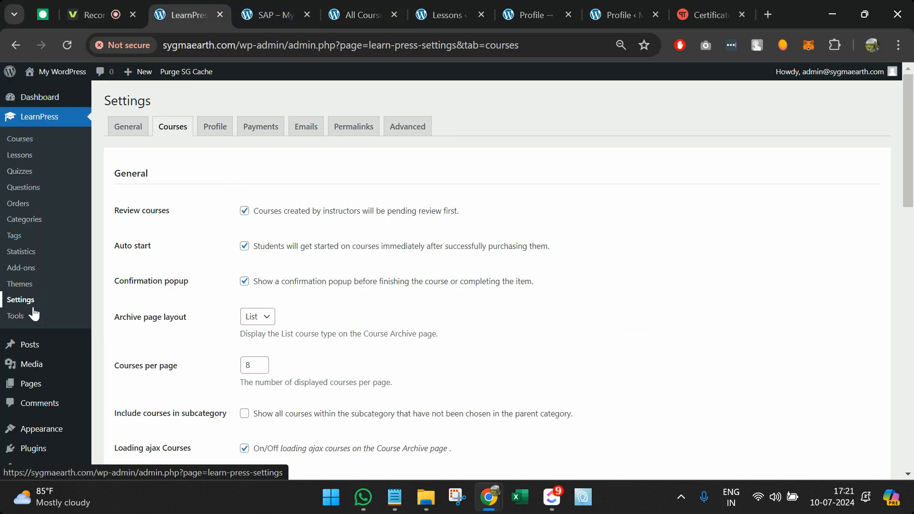
pyautogui.scroll(-1, 45, 361)
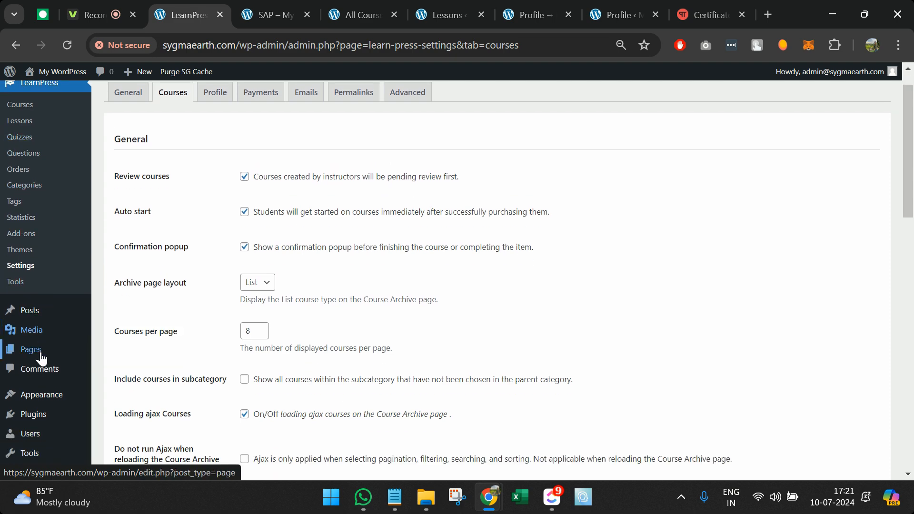
pyautogui.middleClick(116, 350)
pyautogui.click(284, 5)
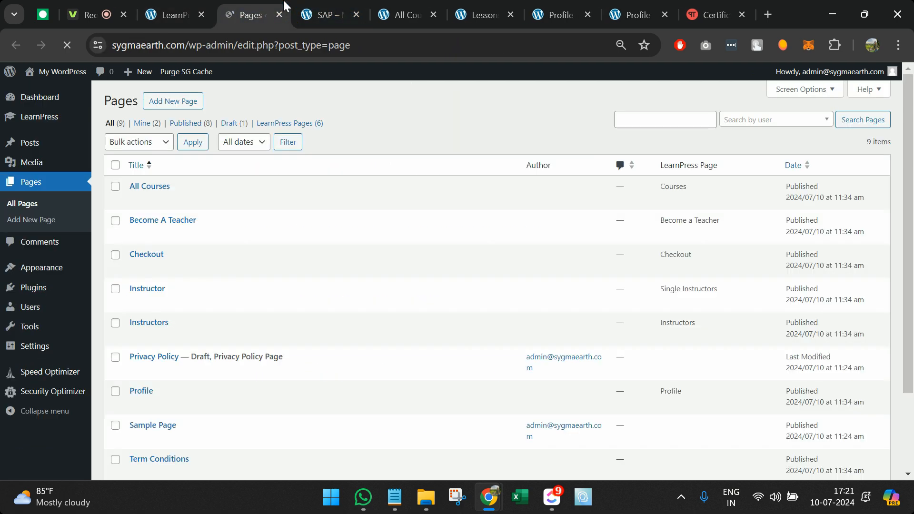
pyautogui.scroll(-1, 288, 149)
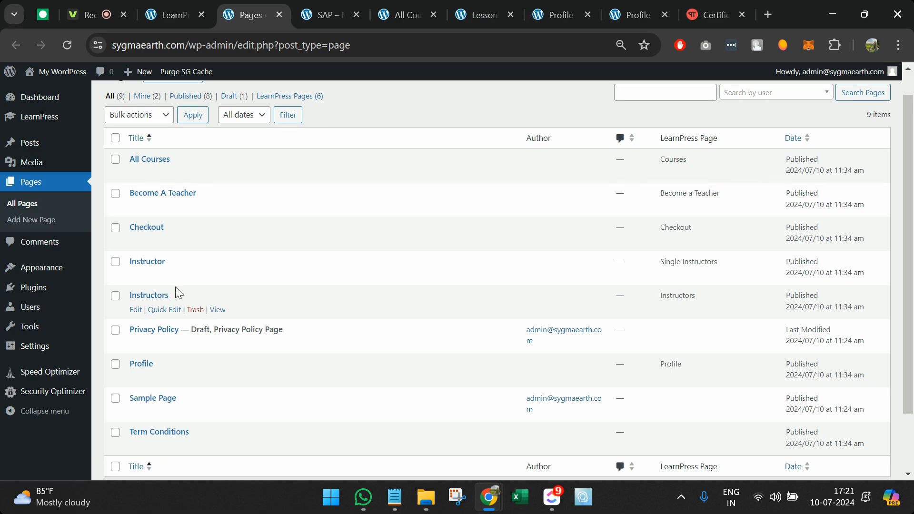
pyautogui.scroll(1, 175, 286)
# Step: Return to LearnPress General settings and review its Pages setup mapping
pyautogui.hotkey('ctrl', 'shift', 'Tab')
pyautogui.scroll(-5, 199, 265)
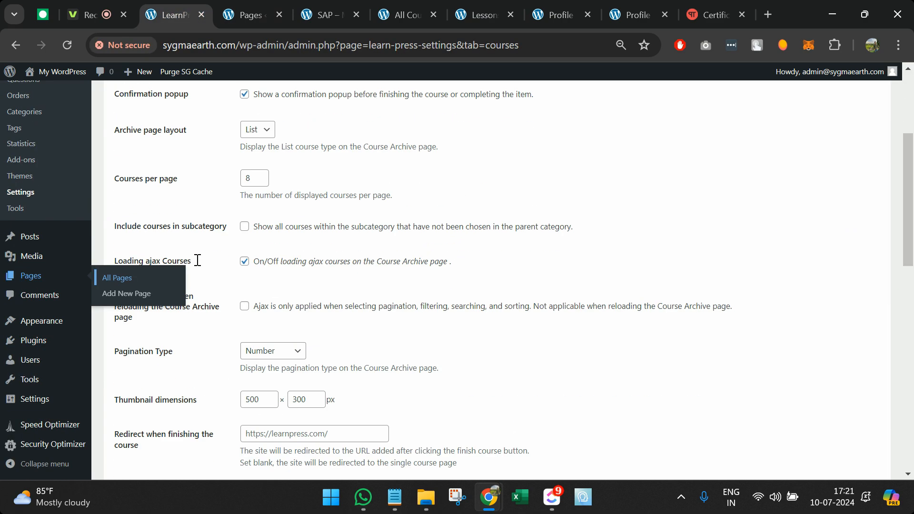
pyautogui.scroll(-10, 312, 265)
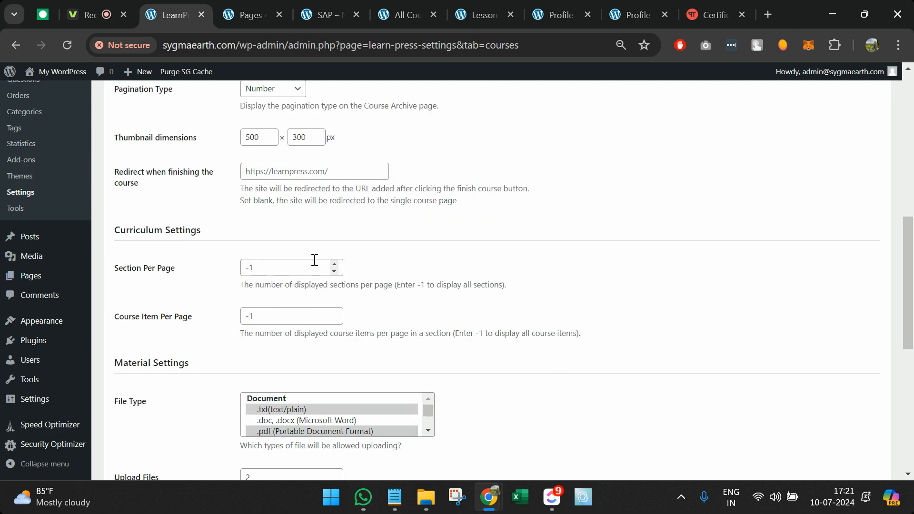
pyautogui.scroll(-2, 314, 260)
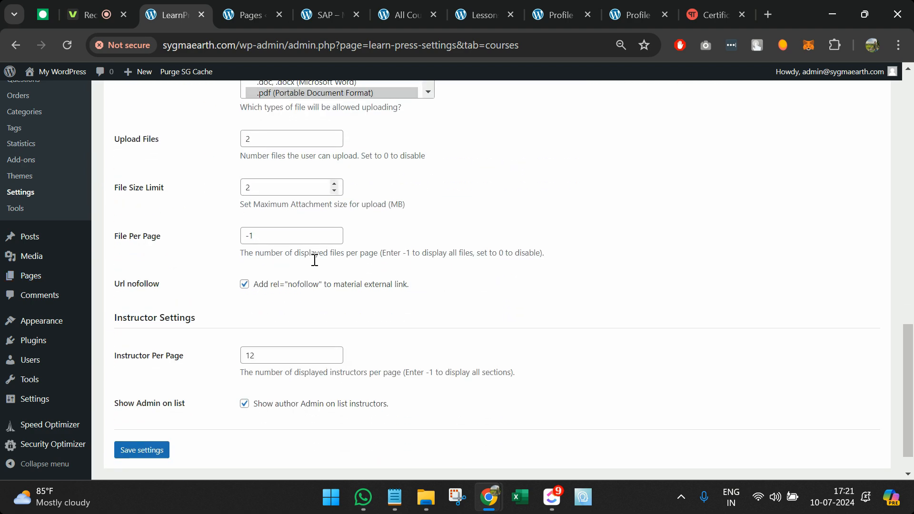
pyautogui.scroll(15, 167, 177)
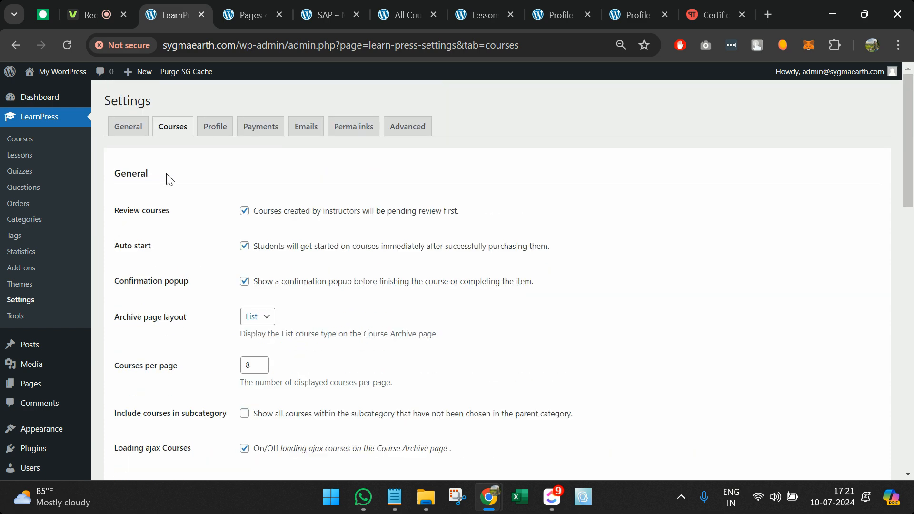
pyautogui.click(136, 131)
pyautogui.scroll(-1, 224, 257)
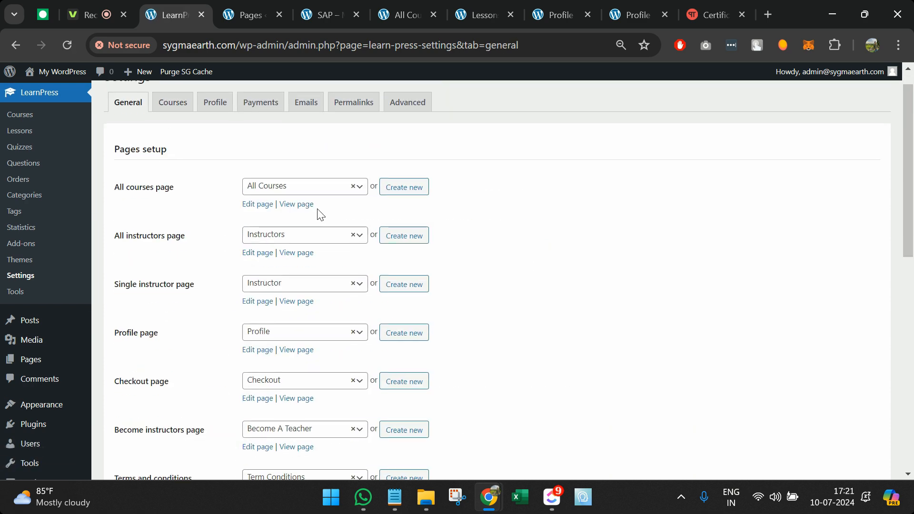
# Step: Open the All Courses and Instructors page editors and select the learn_press_instructors shortcode for comparison
pyautogui.click(271, 205)
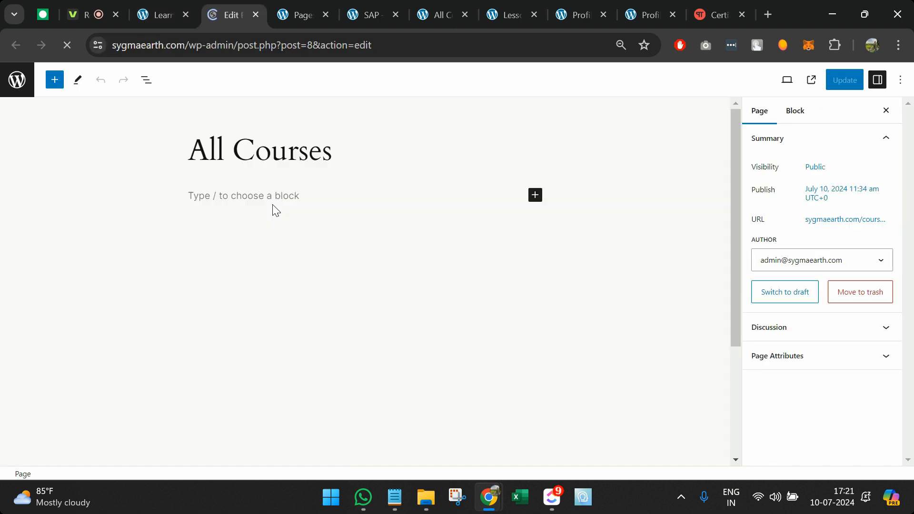
pyautogui.click(171, 14)
pyautogui.click(256, 258)
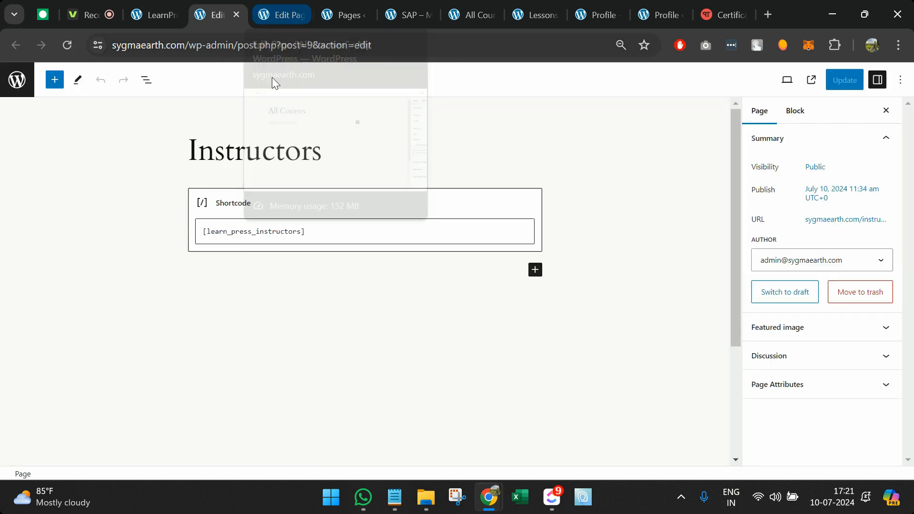
pyautogui.moveTo(275, 12); pyautogui.dragTo(235, 5)
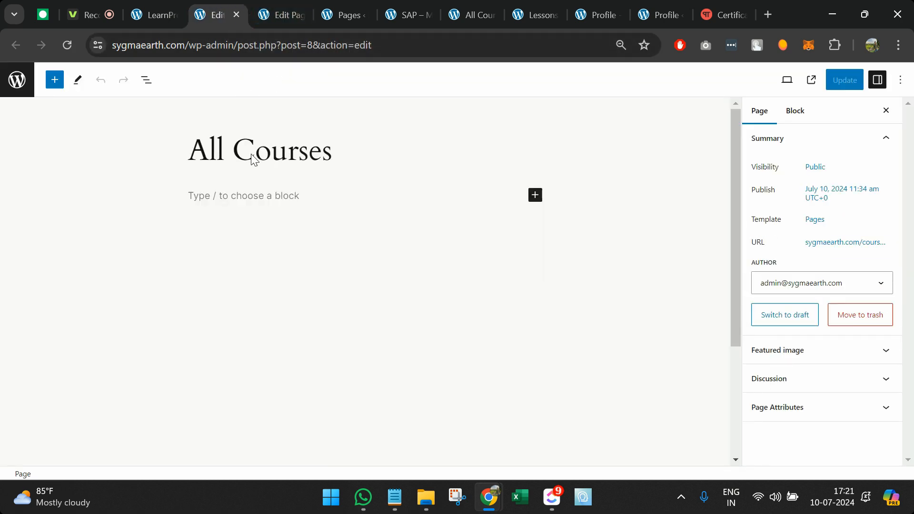
pyautogui.click(256, 4)
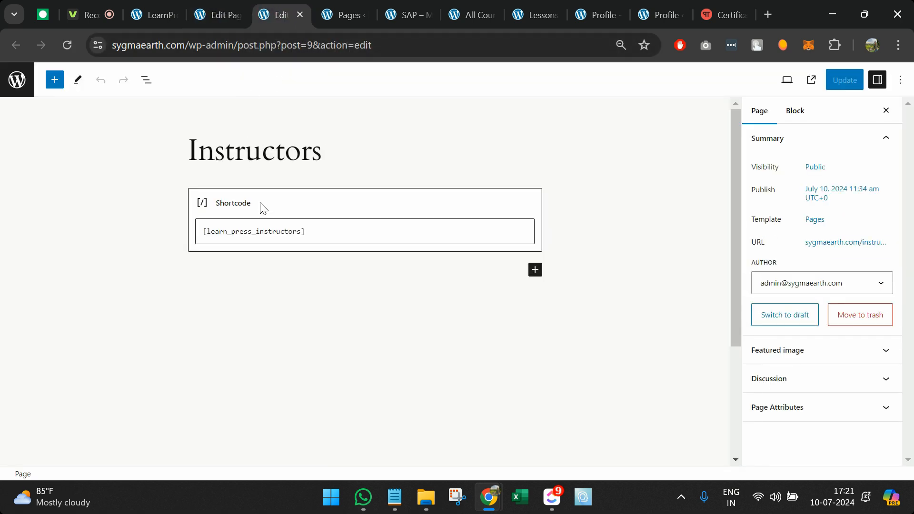
pyautogui.tripleClick(260, 236)
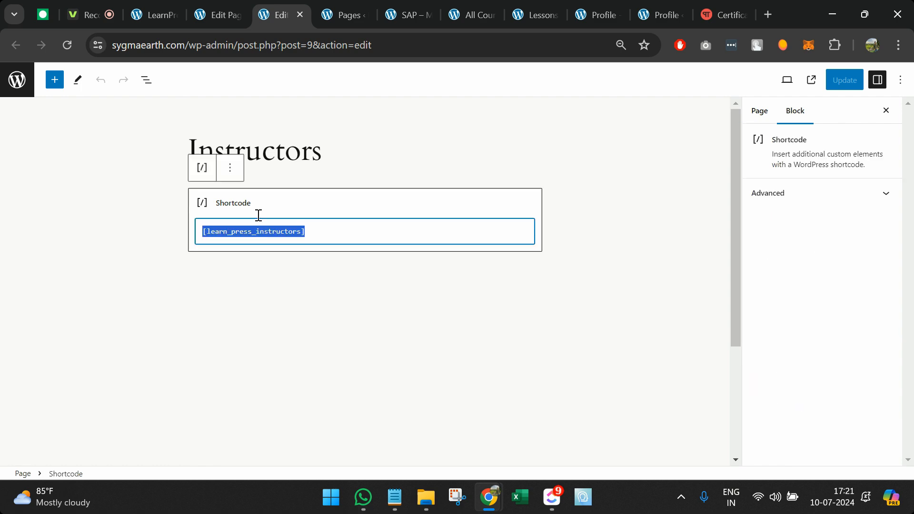
pyautogui.click(200, 14)
# Step: Insert a Shortcode block under the All Courses title, found by searching 'sho'
pyautogui.click(253, 195)
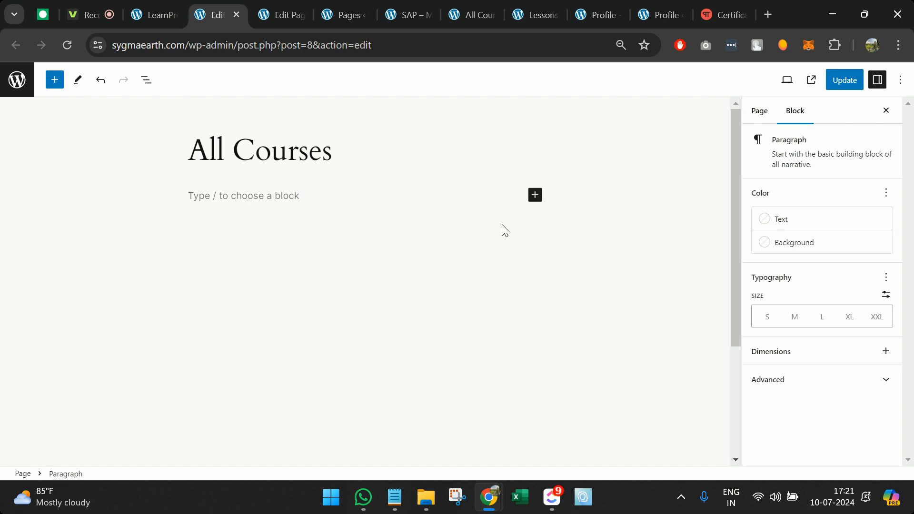
pyautogui.click(535, 195)
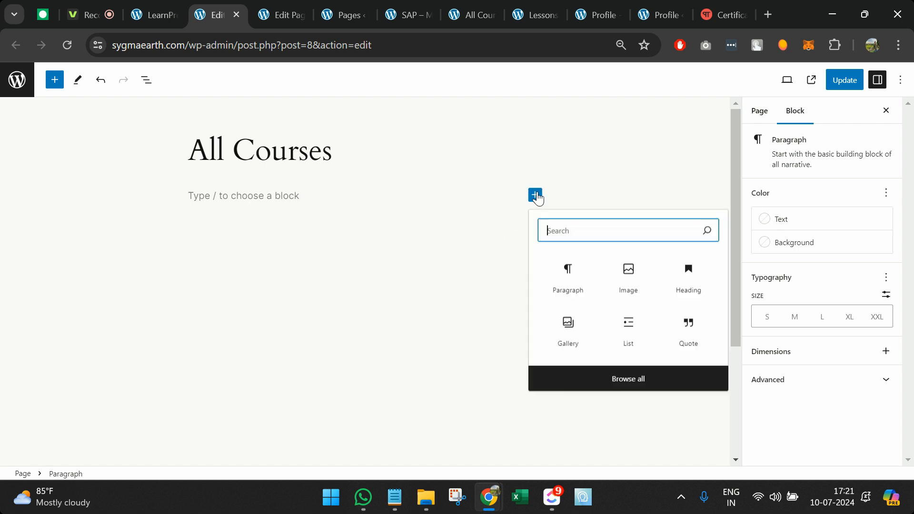
pyautogui.write('sho')
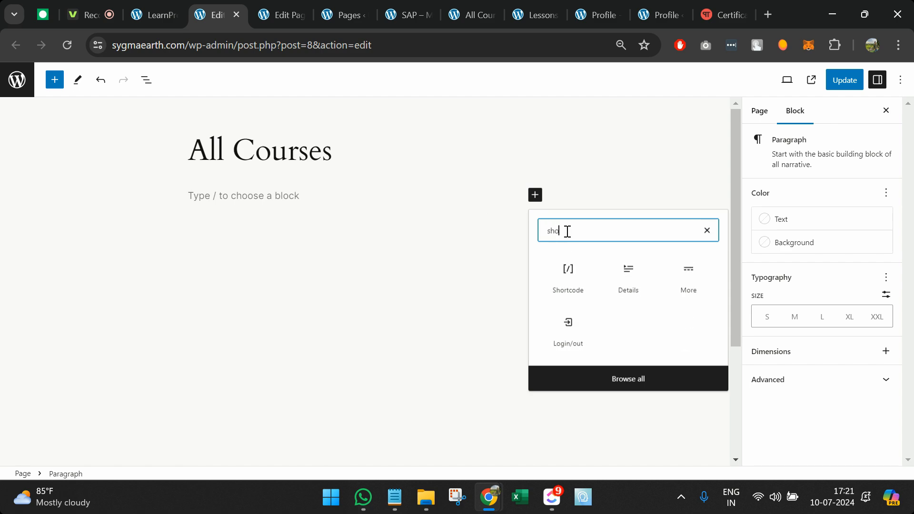
pyautogui.click(572, 276)
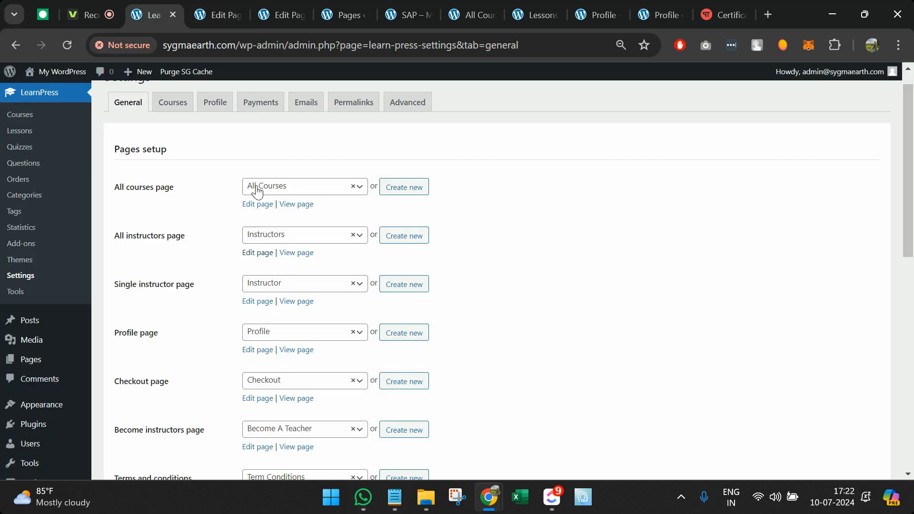
pyautogui.scroll(1, 257, 191)
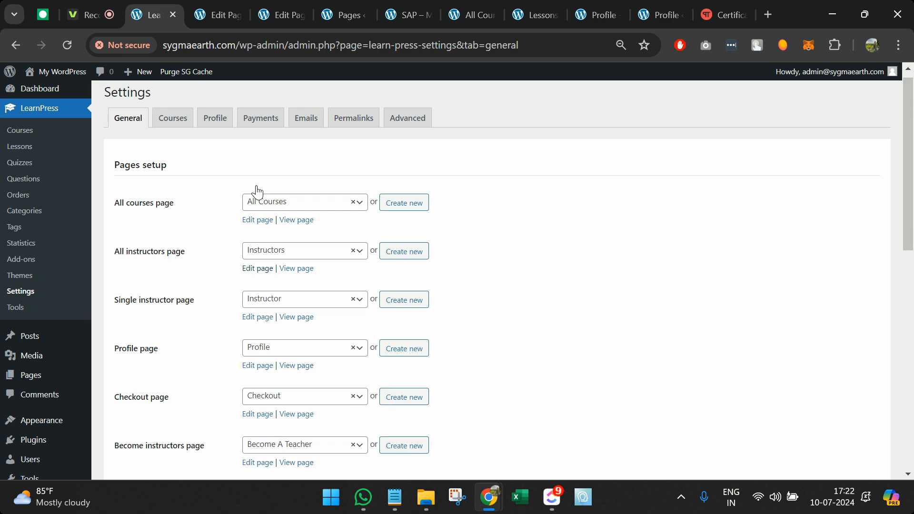
pyautogui.scroll(-4, 257, 191)
pyautogui.scroll(-6, 257, 191)
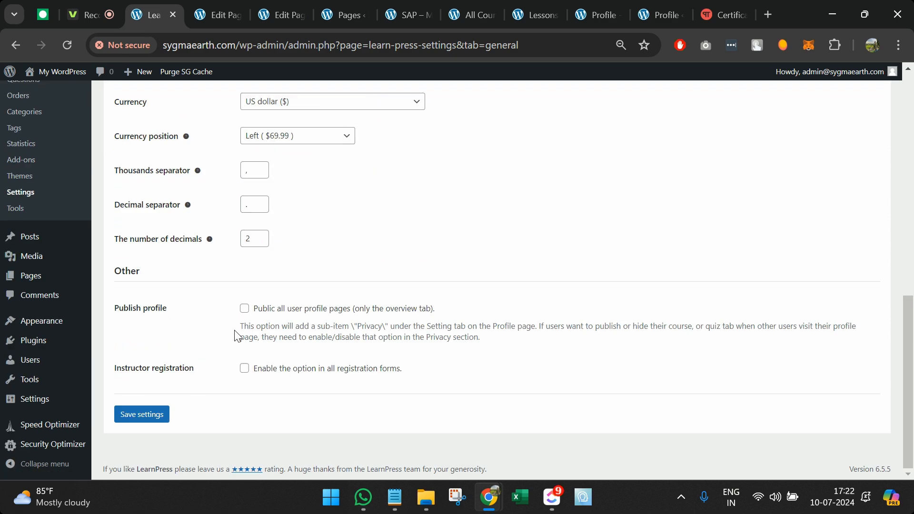
pyautogui.scroll(12, 235, 335)
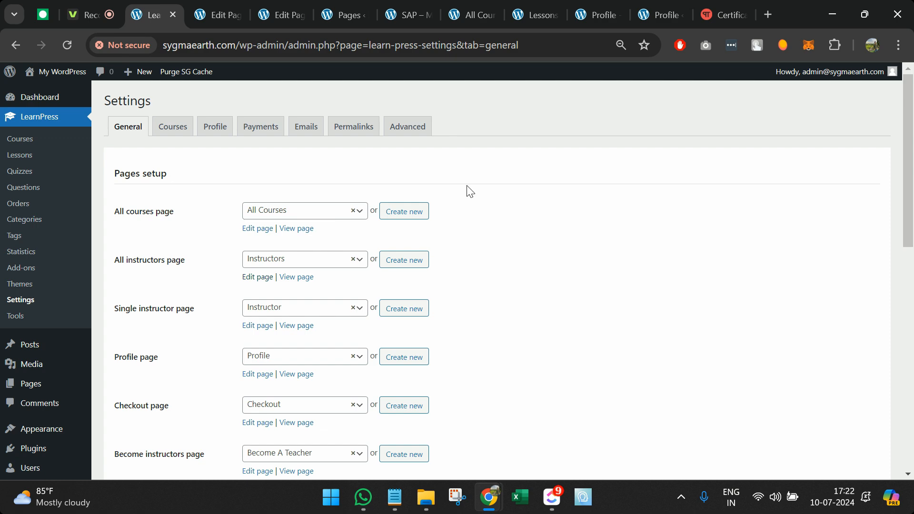
pyautogui.click(762, 7)
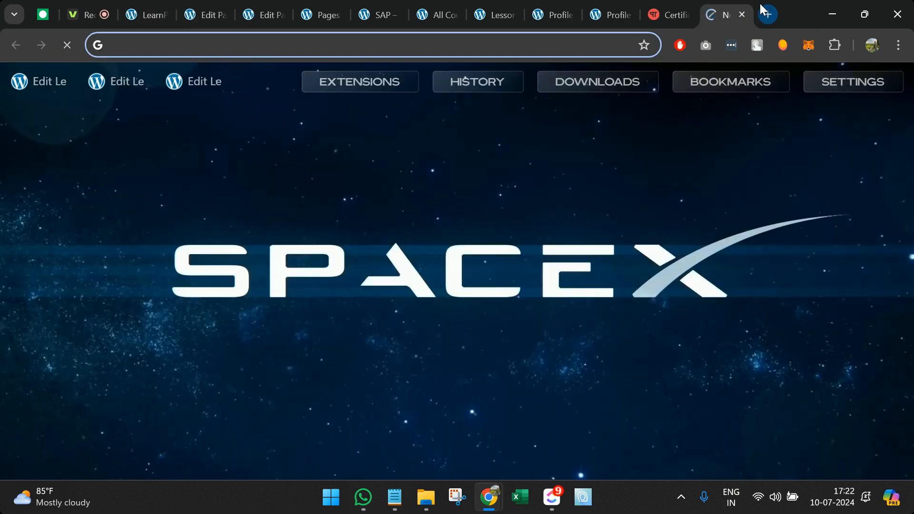
# Step: Search Google for 'learnpress shor' and open ThimPress's complete LearnPress shortcodes list
pyautogui.write('learnpress short')
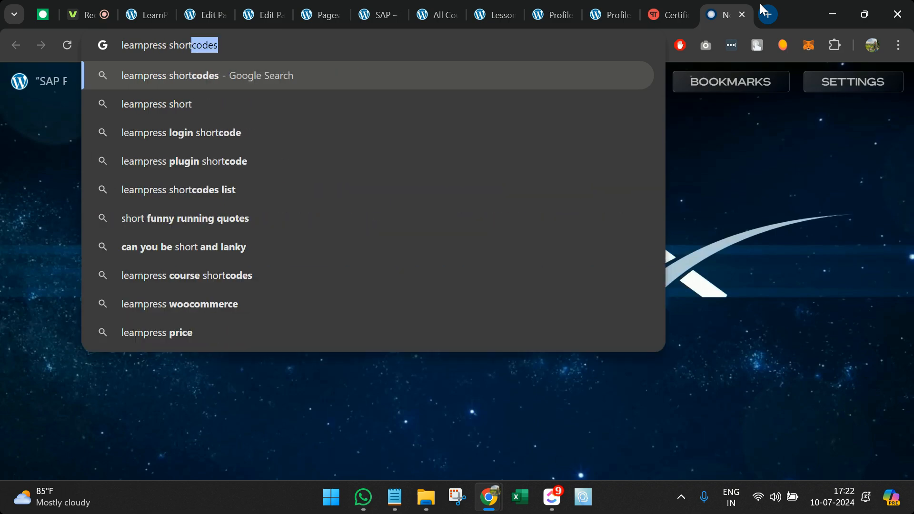
pyautogui.press('Return')
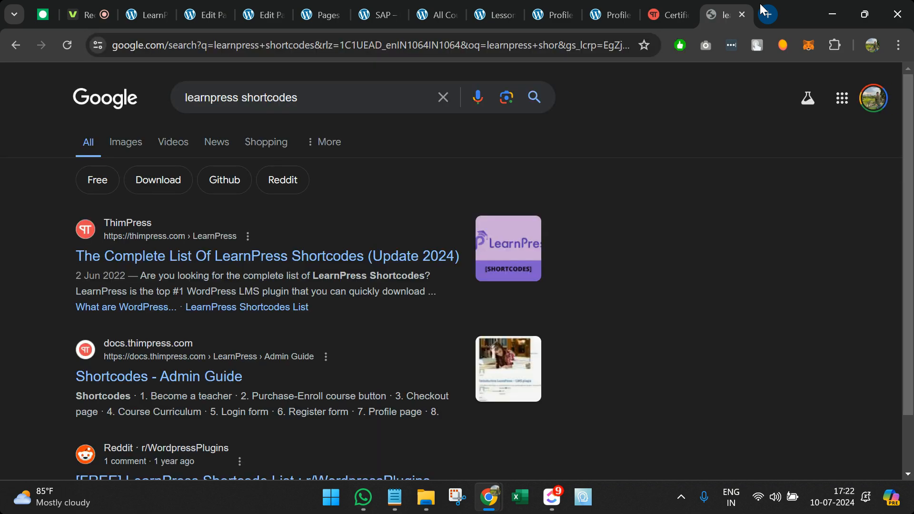
pyautogui.scroll(-2, 223, 210)
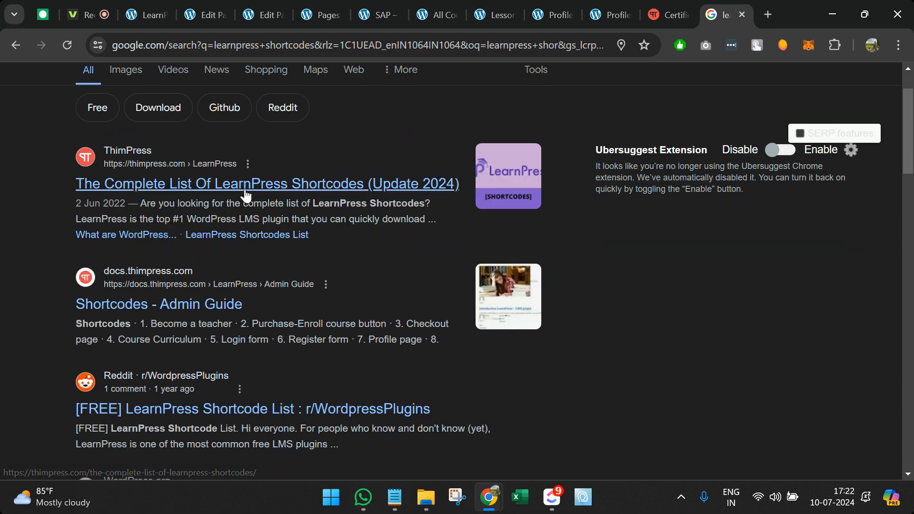
pyautogui.click(245, 187)
pyautogui.scroll(-15, 355, 340)
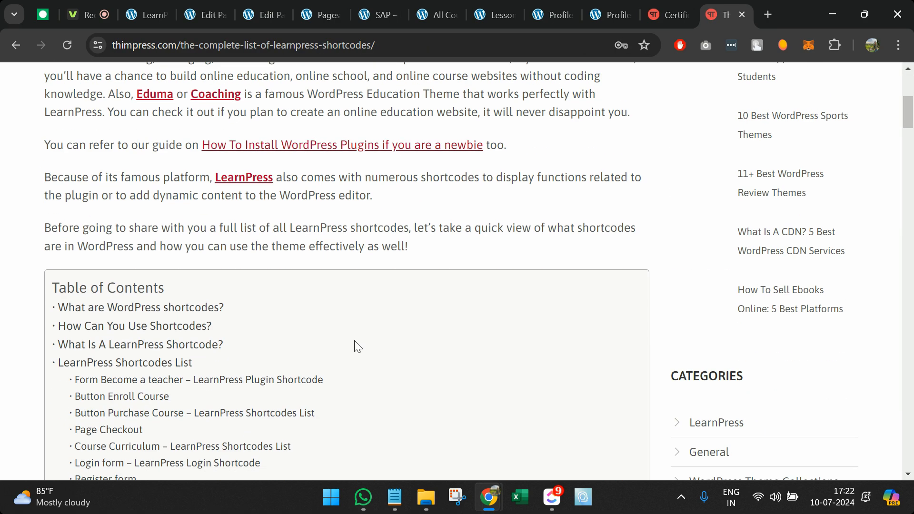
pyautogui.scroll(-20, 355, 343)
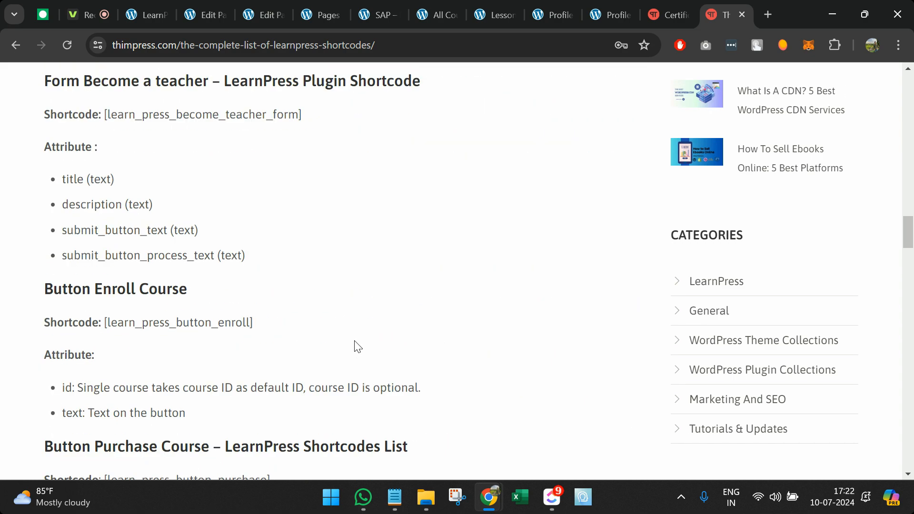
# Step: Find course-related shortcodes in the article by searching for 'course'
pyautogui.hotkey('ctrl', 'f')
pyautogui.write('course')
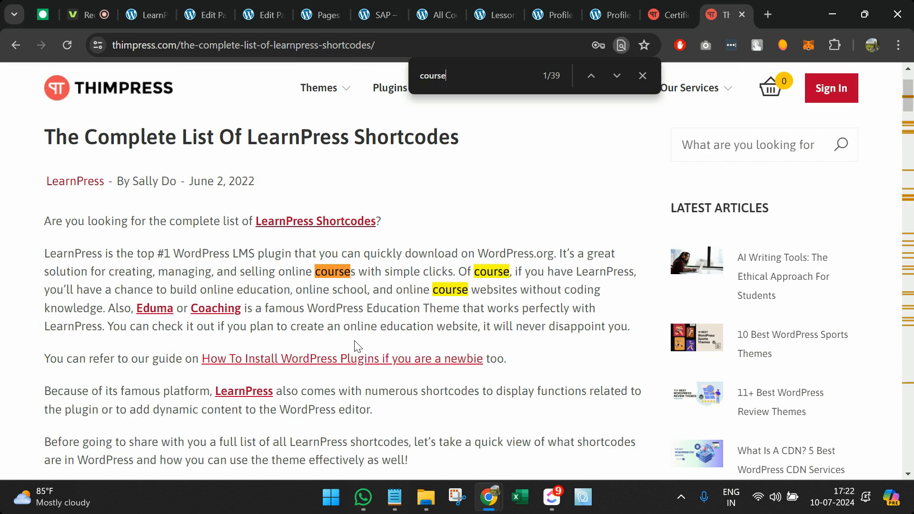
pyautogui.press('Return')
pyautogui.press('Return')
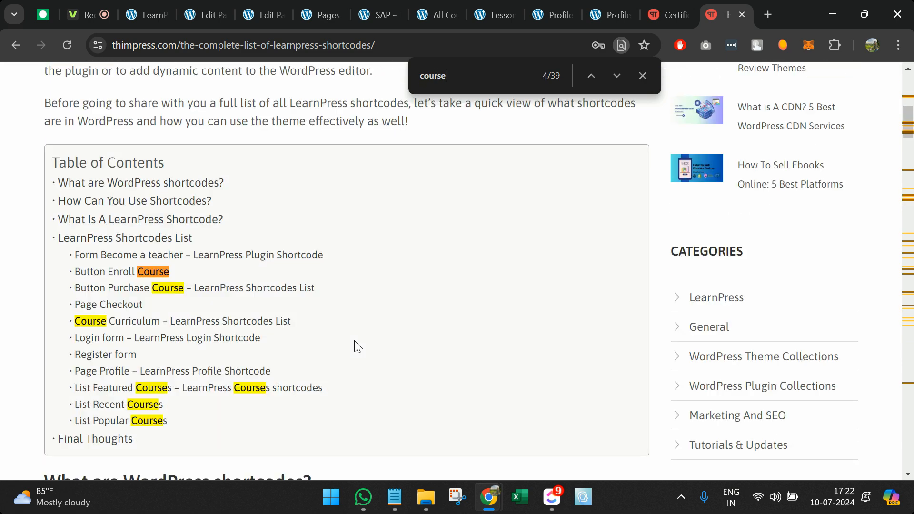
pyautogui.press('Return')
pyautogui.press('Return')
pyautogui.press('Return')
pyautogui.press('Return')
pyautogui.press('Return')
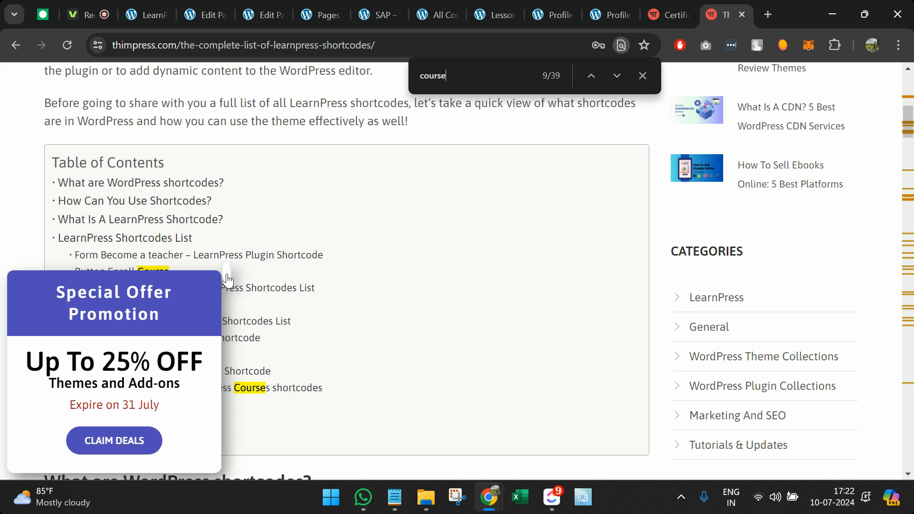
pyautogui.click(275, 390)
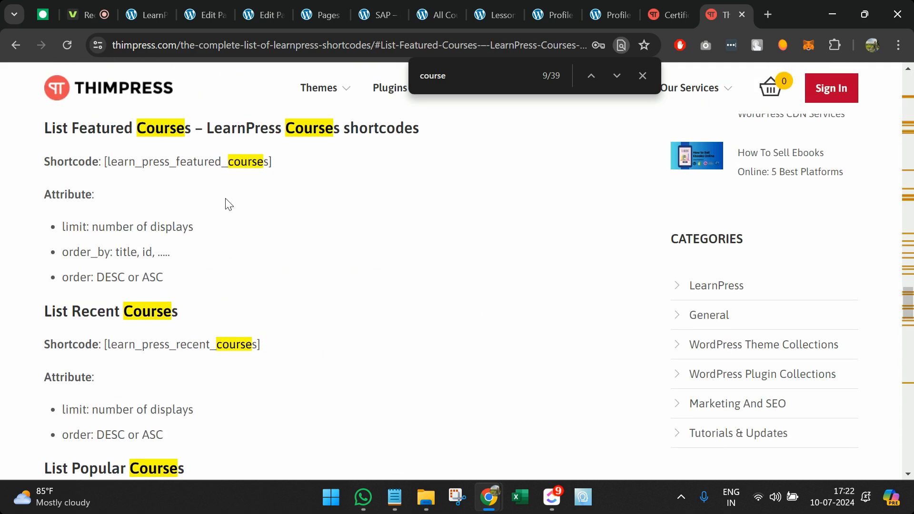
pyautogui.scroll(5, 226, 203)
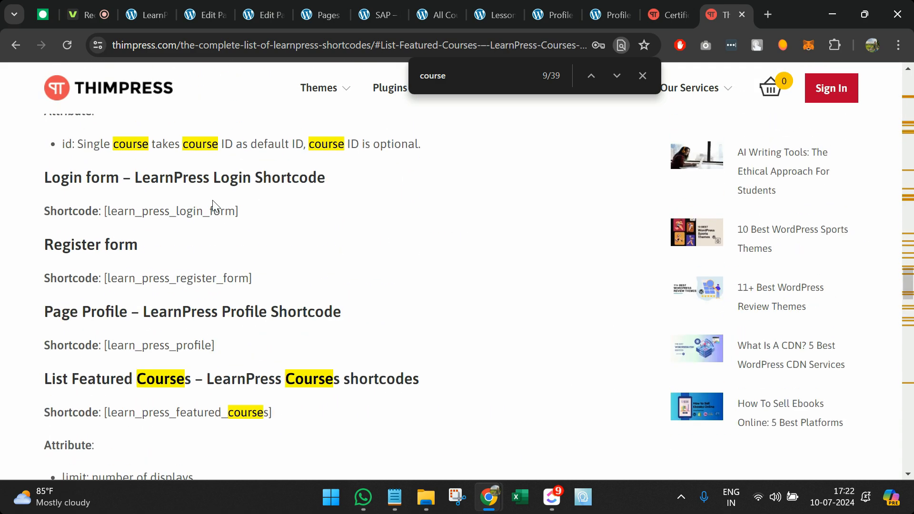
pyautogui.scroll(2, 212, 200)
# Step: Select the [learn_press_recent_courses] shortcode text
pyautogui.rightClick(212, 201)
pyautogui.click(268, 168)
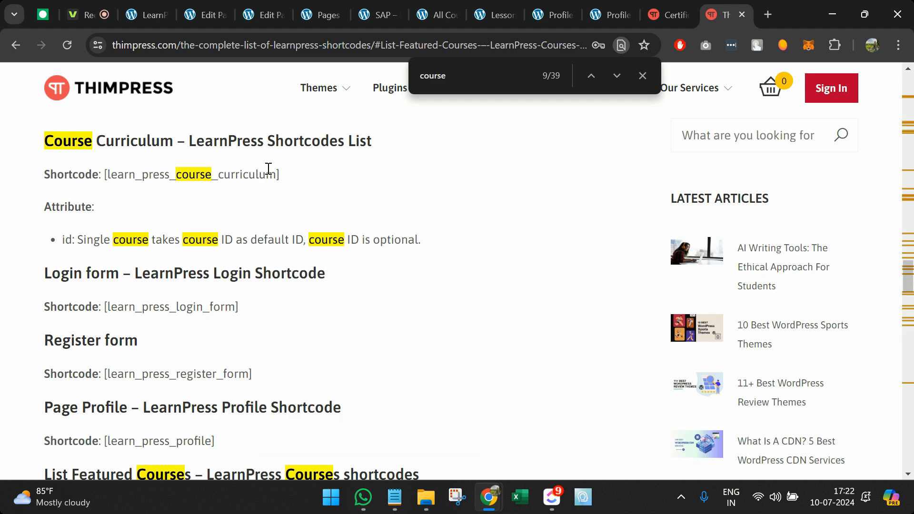
pyautogui.moveTo(275, 174); pyautogui.dragTo(109, 174)
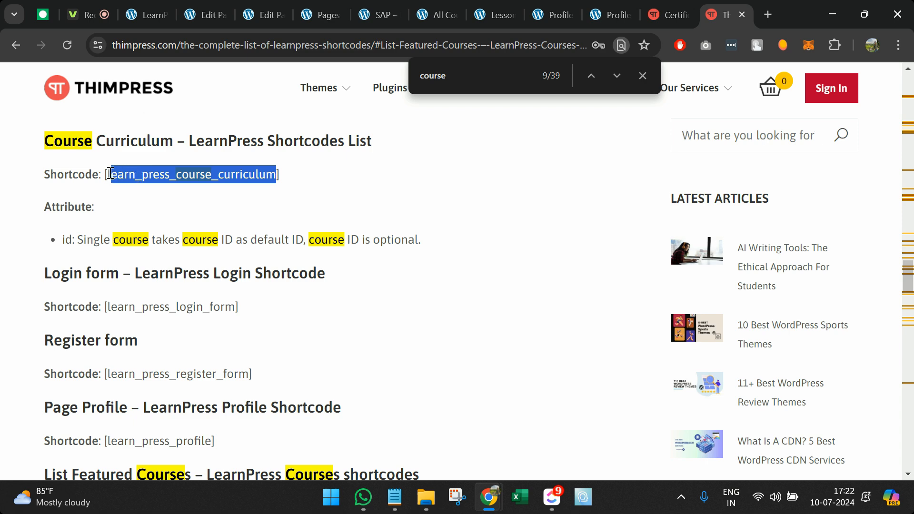
pyautogui.scroll(-6, 260, 311)
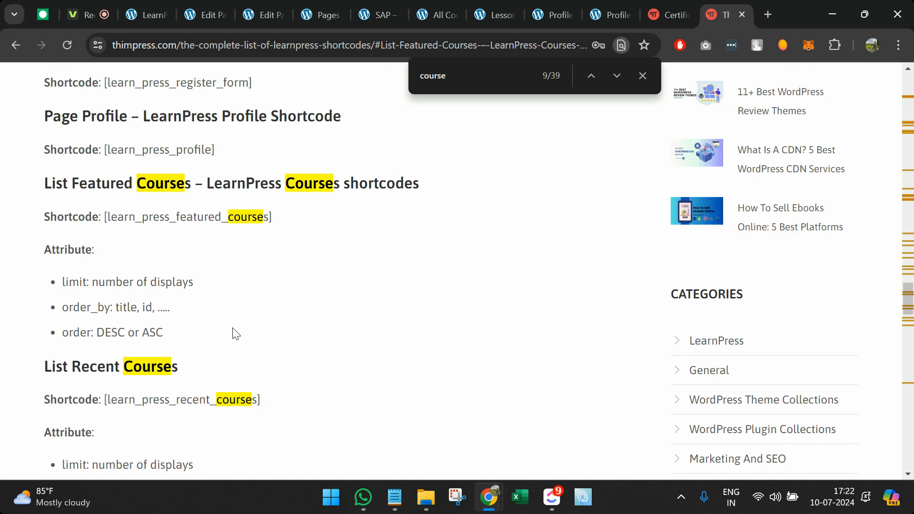
pyautogui.scroll(-5, 247, 362)
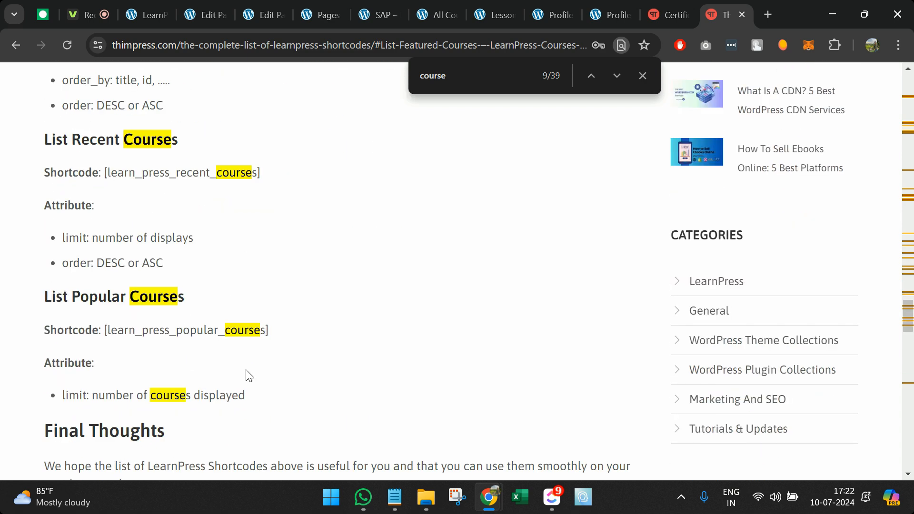
pyautogui.moveTo(258, 172); pyautogui.dragTo(99, 174)
pyautogui.hotkey('ctrl', 'c')
# Step: Replace the block's shortcode with [learn_press_recent_courses], update the page, and reload the live view
pyautogui.click(213, 4)
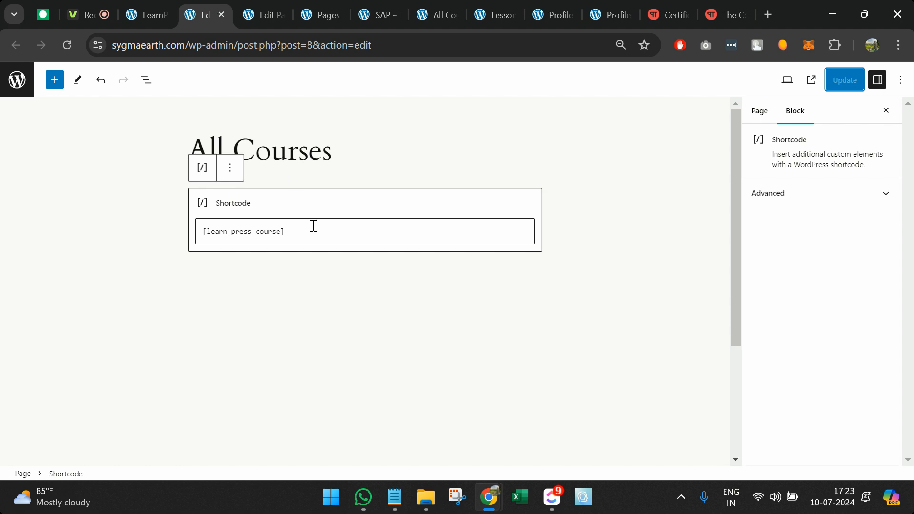
pyautogui.tripleClick(263, 228)
pyautogui.hotkey('ctrl', 'v')
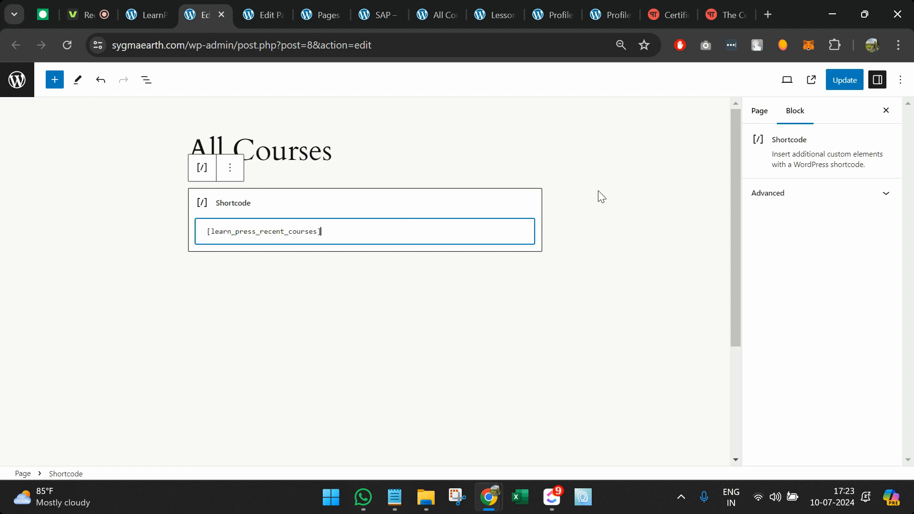
pyautogui.press('Home')
pyautogui.press('Delete')
pyautogui.click(846, 77)
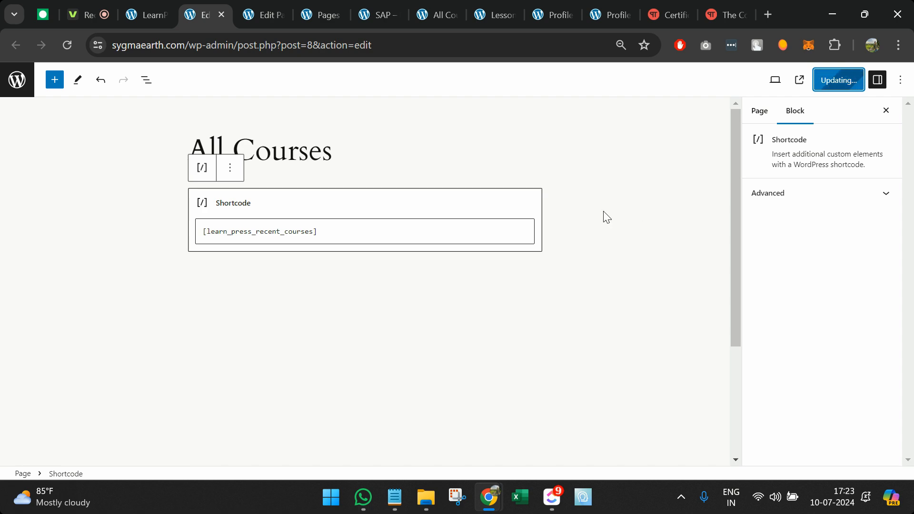
pyautogui.hotkey('alt', 'Tab')
pyautogui.press('F5')
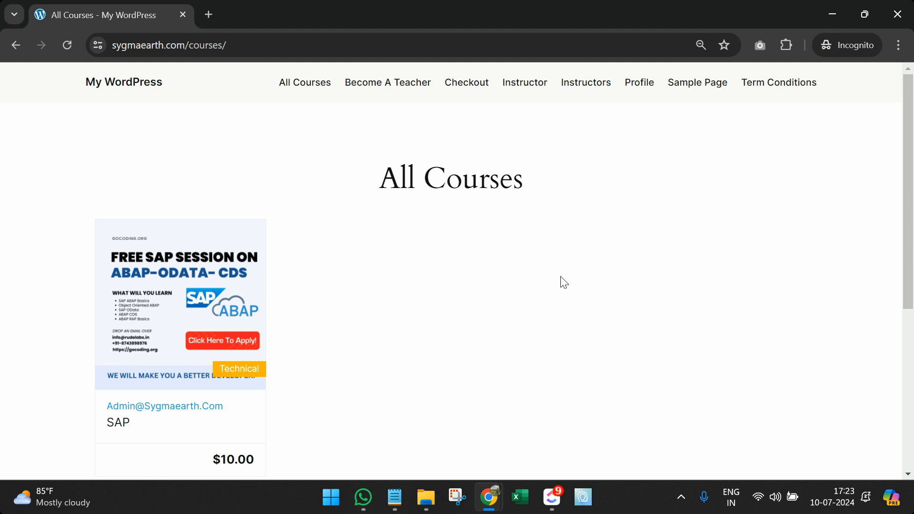
# Step: Check the live All Courses page listing the SAP course, then return to the page editor
pyautogui.scroll(-3, 563, 282)
pyautogui.scroll(3, 564, 282)
pyautogui.hotkey('alt', 'Tab')
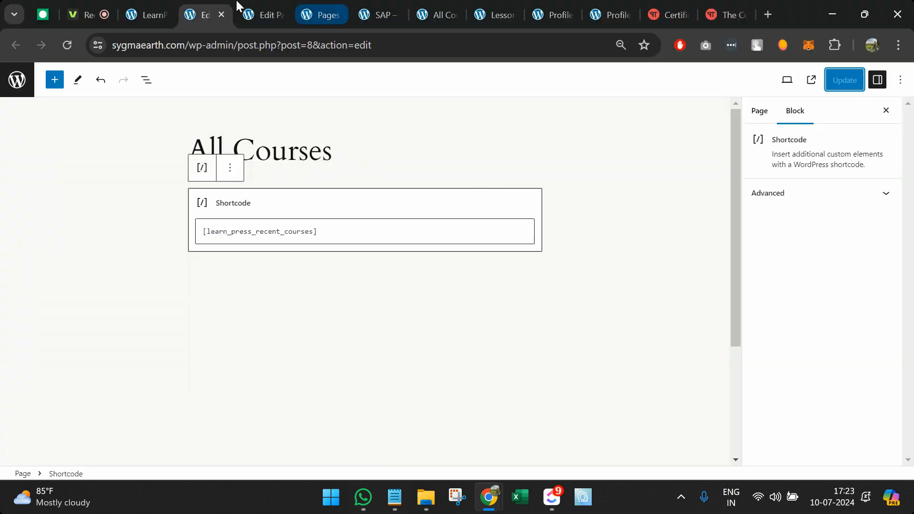